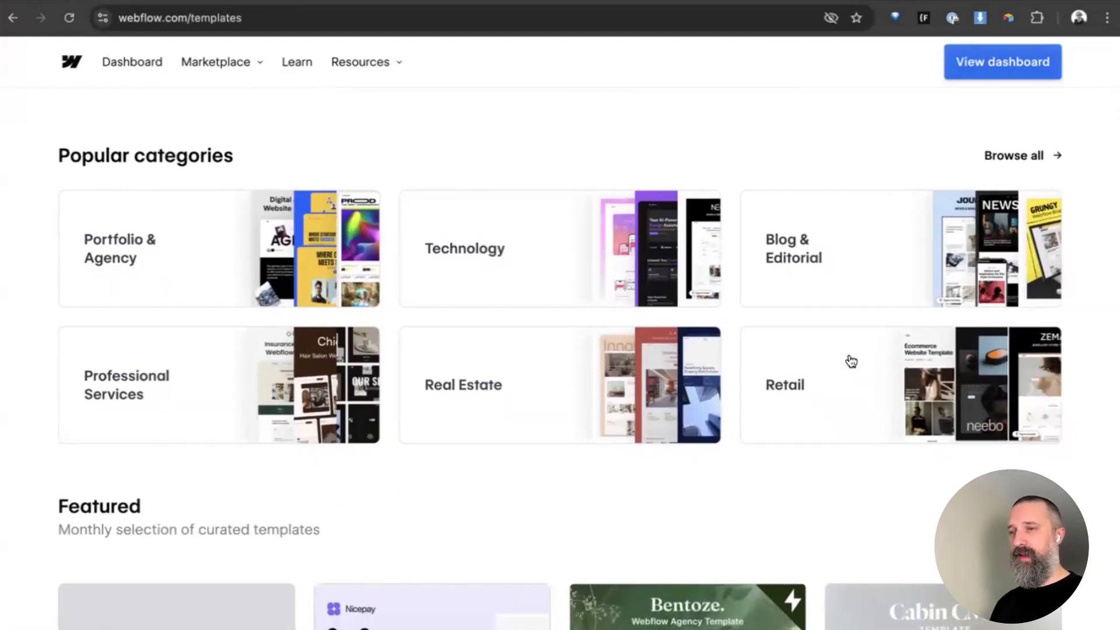
- Browse the popular categories in the Webflow template gallery, ending on the Relume Style Guide Builder page
{"action": "scroll", "coordinate": [850, 361], "scroll_direction": "down", "scroll_amount": 4}
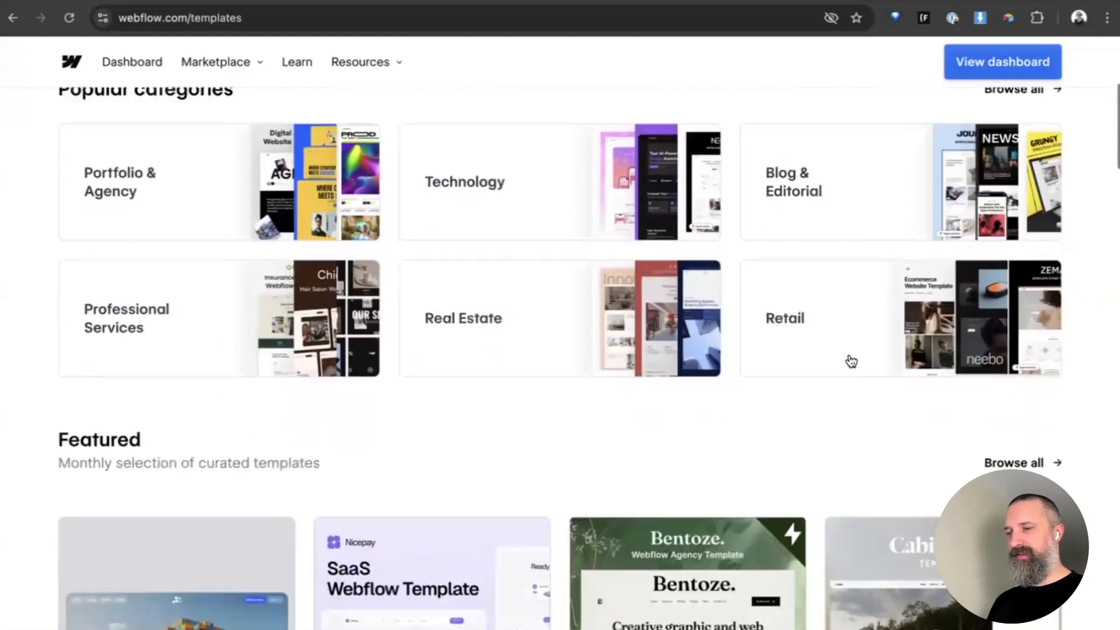
{"action": "key", "text": "ctrl+Tab"}
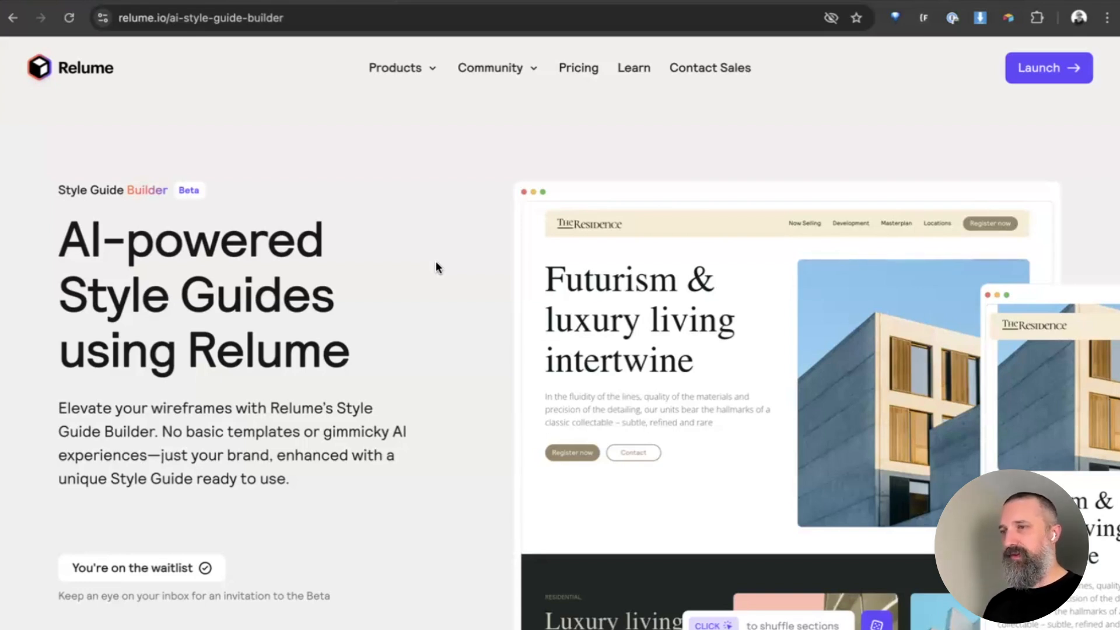
- Switch to the published Sticks Talk site and look through its home page articles down to the newsletter form
{"action": "key", "text": "ctrl+Tab"}
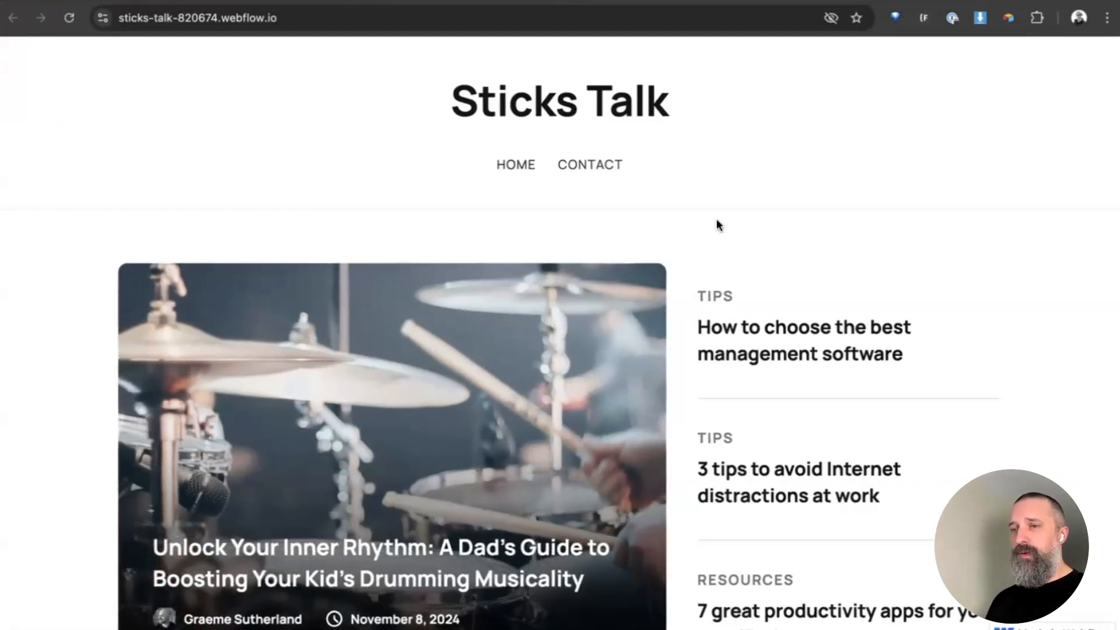
{"action": "scroll", "coordinate": [70, 342], "scroll_direction": "down", "scroll_amount": 10}
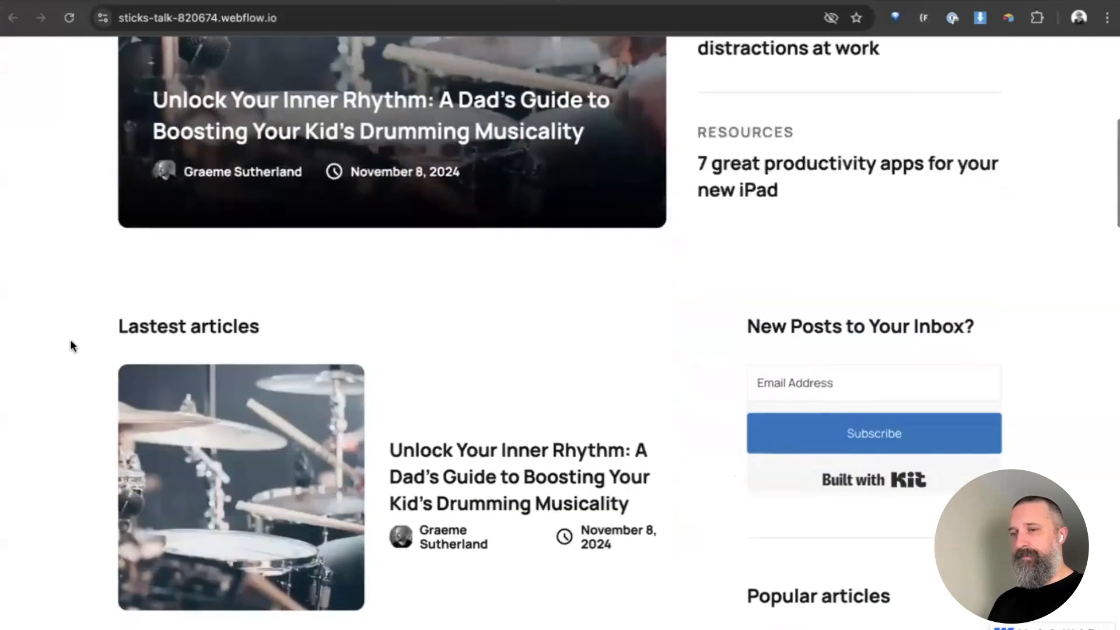
{"action": "scroll", "coordinate": [71, 341], "scroll_direction": "down", "scroll_amount": 12}
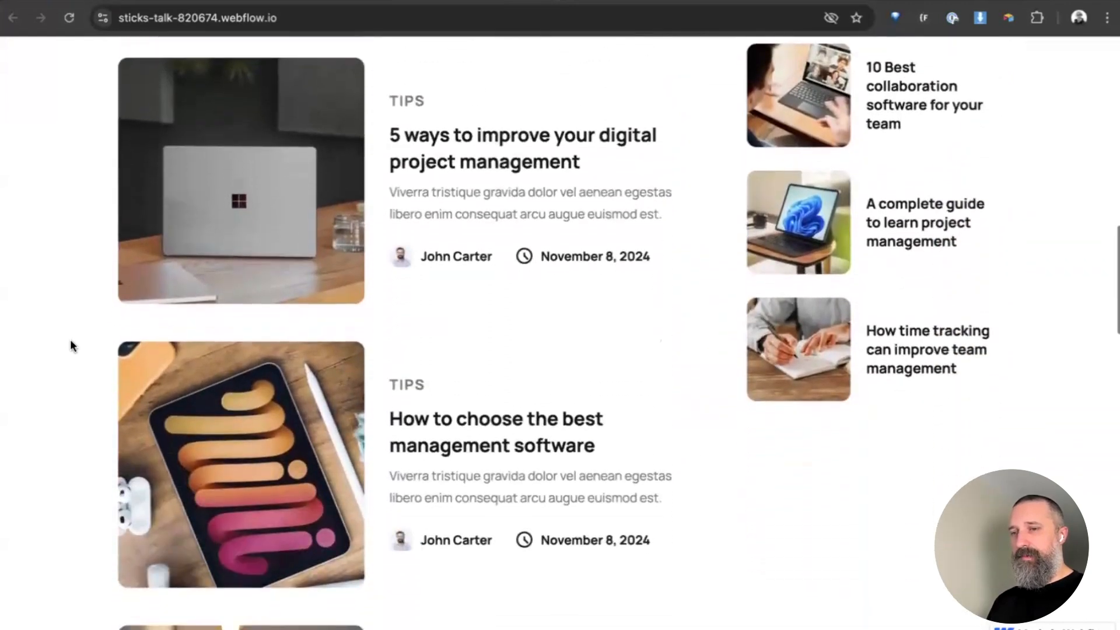
{"action": "scroll", "coordinate": [71, 346], "scroll_direction": "down", "scroll_amount": 18}
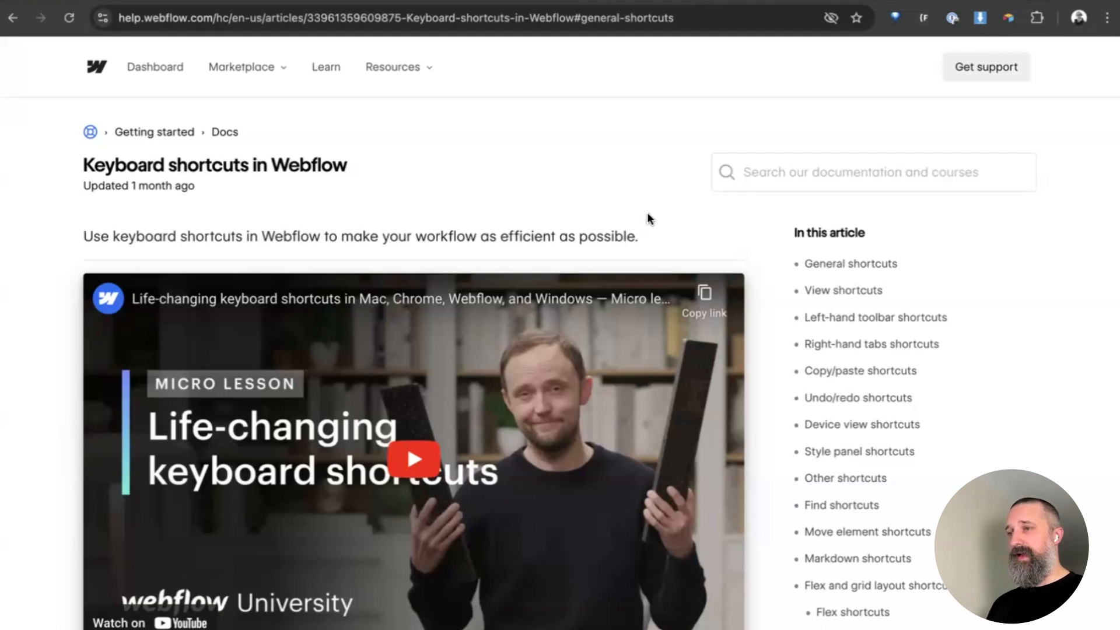
- Search the Webflow keyboard shortcuts article for "class" and highlight the line on adding a class to the selected element
{"action": "scroll", "coordinate": [764, 275], "scroll_direction": "down", "scroll_amount": 3}
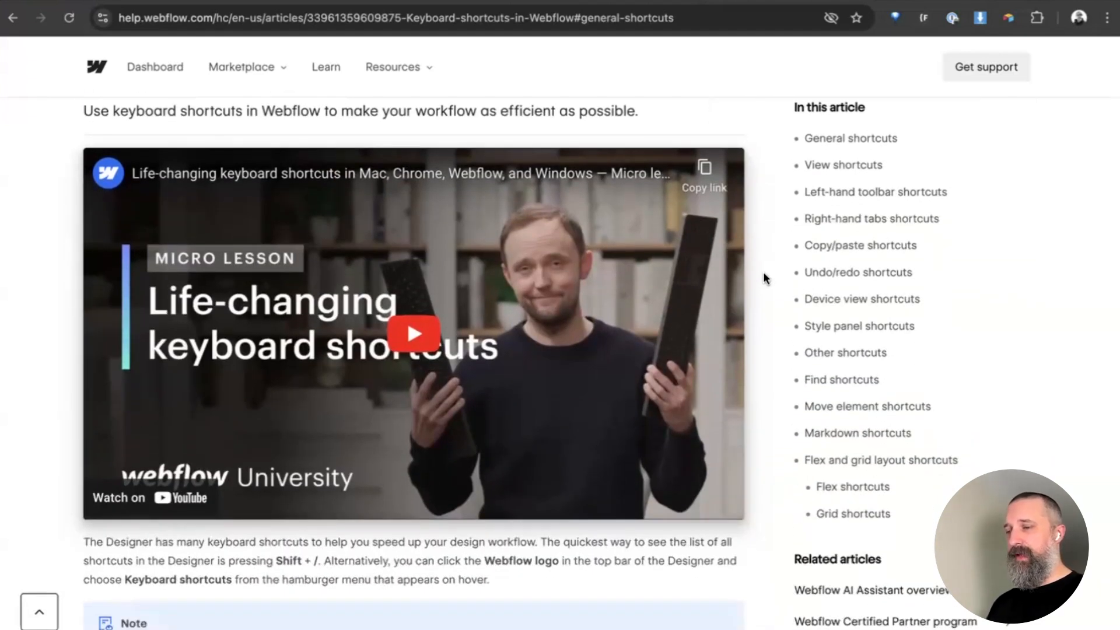
{"action": "scroll", "coordinate": [764, 276], "scroll_direction": "down", "scroll_amount": 10}
{"action": "scroll", "coordinate": [765, 275], "scroll_direction": "down", "scroll_amount": 6}
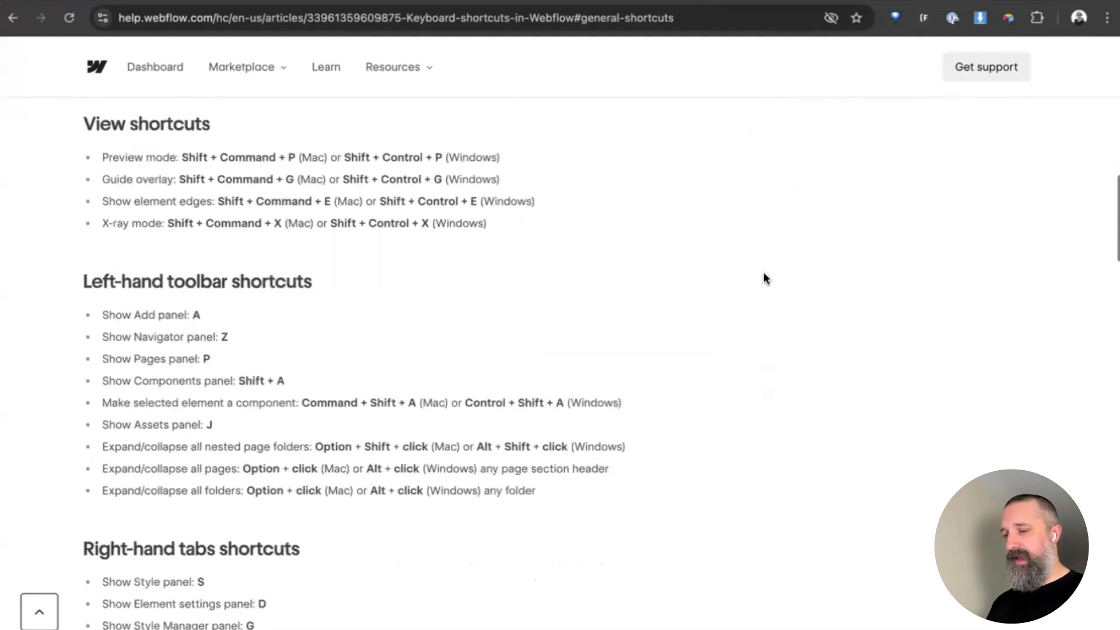
{"action": "key", "text": "super+f"}
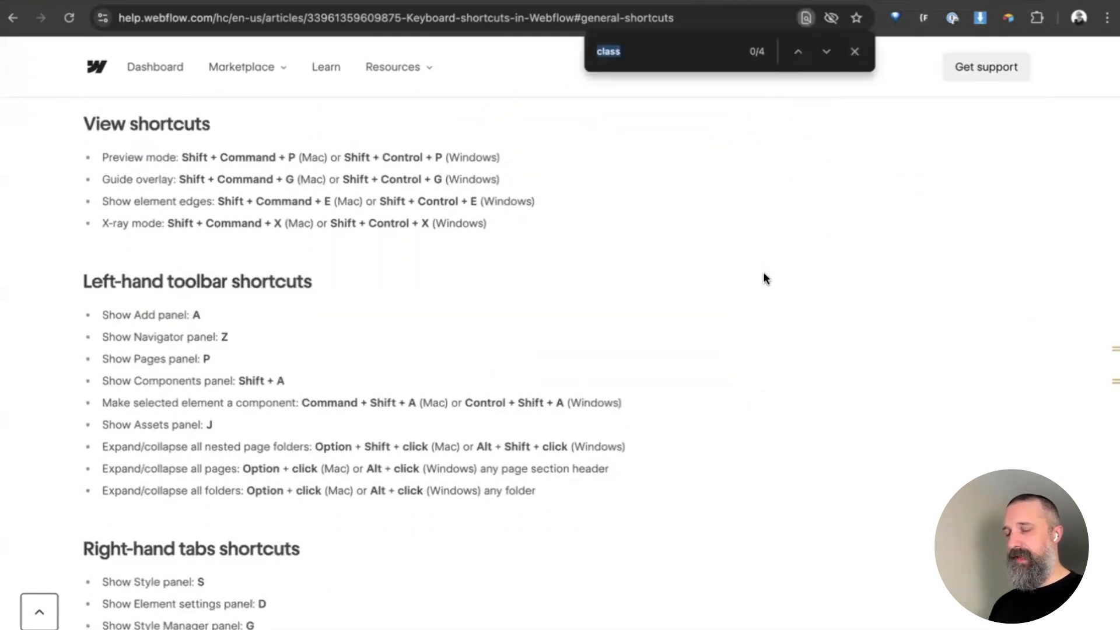
{"action": "type", "text": "class"}
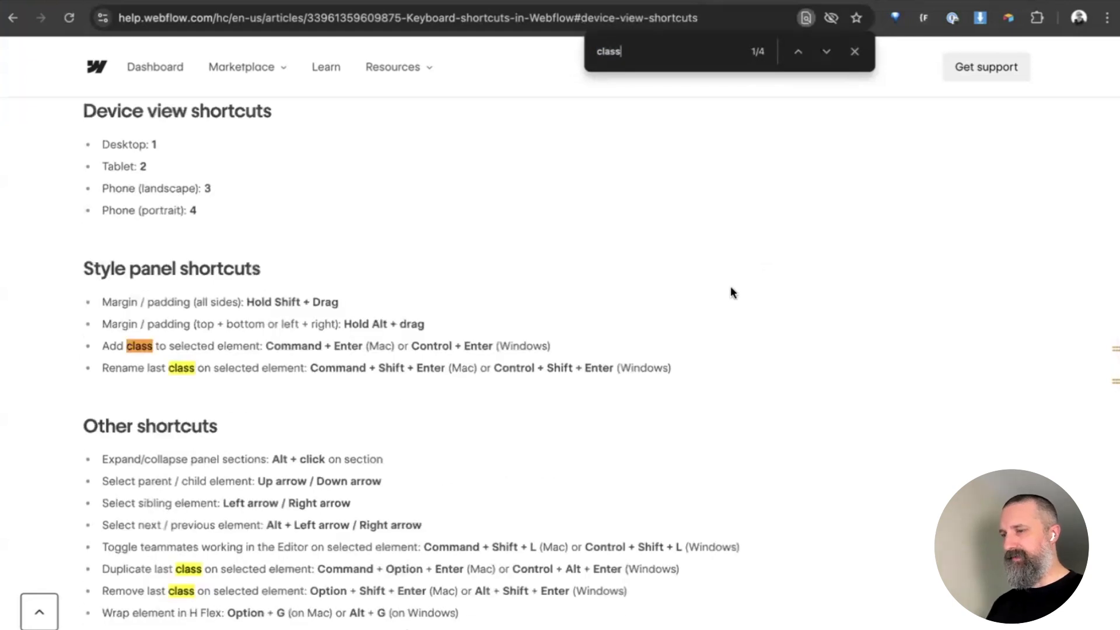
{"action": "double_click", "coordinate": [113, 347]}
{"action": "left_click", "coordinate": [114, 347]}
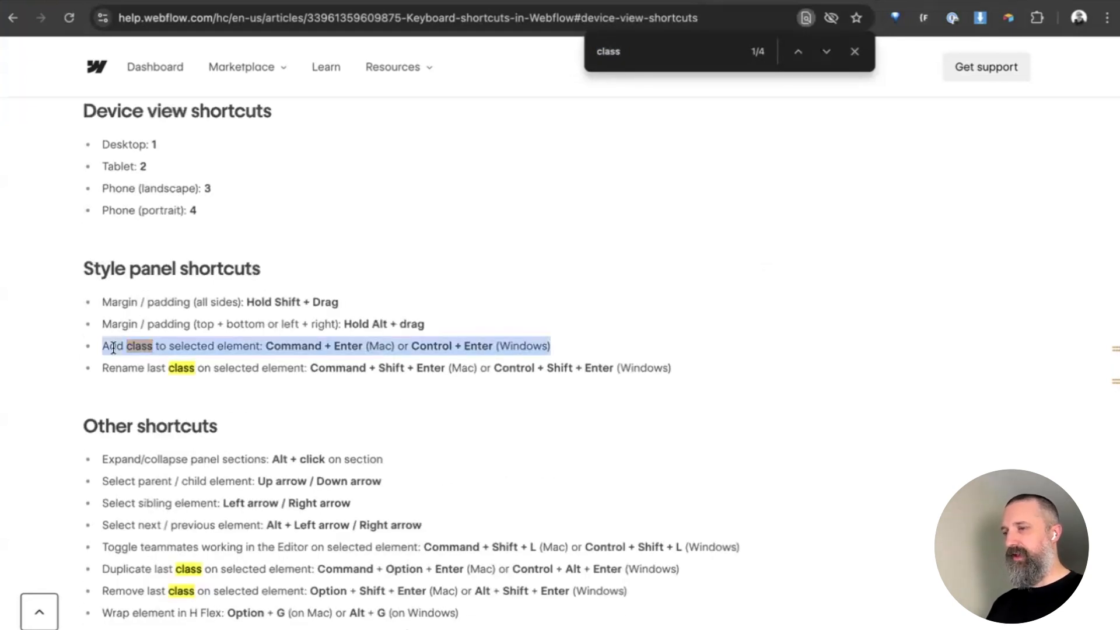
{"action": "scroll", "coordinate": [760, 456], "scroll_direction": "down", "scroll_amount": 1}
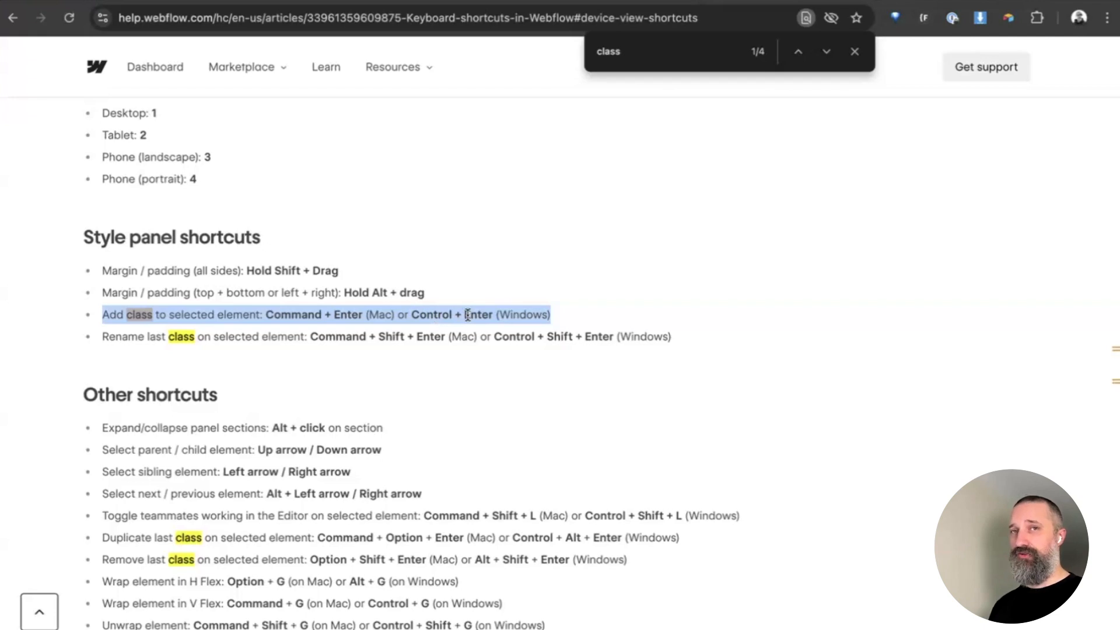
- Search the shortcuts article for "panel" and read through the Other shortcuts section
{"action": "key", "text": "ctrl+f"}
{"action": "type", "text": "panel"}
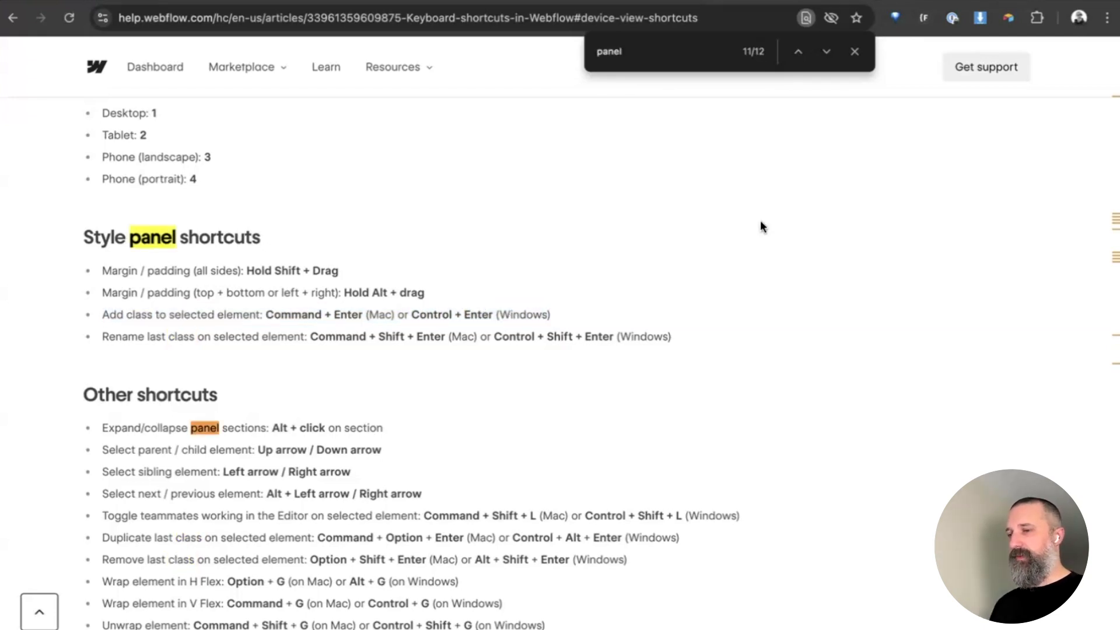
{"action": "key", "text": "Return"}
{"action": "scroll", "coordinate": [761, 227], "scroll_direction": "down", "scroll_amount": 2}
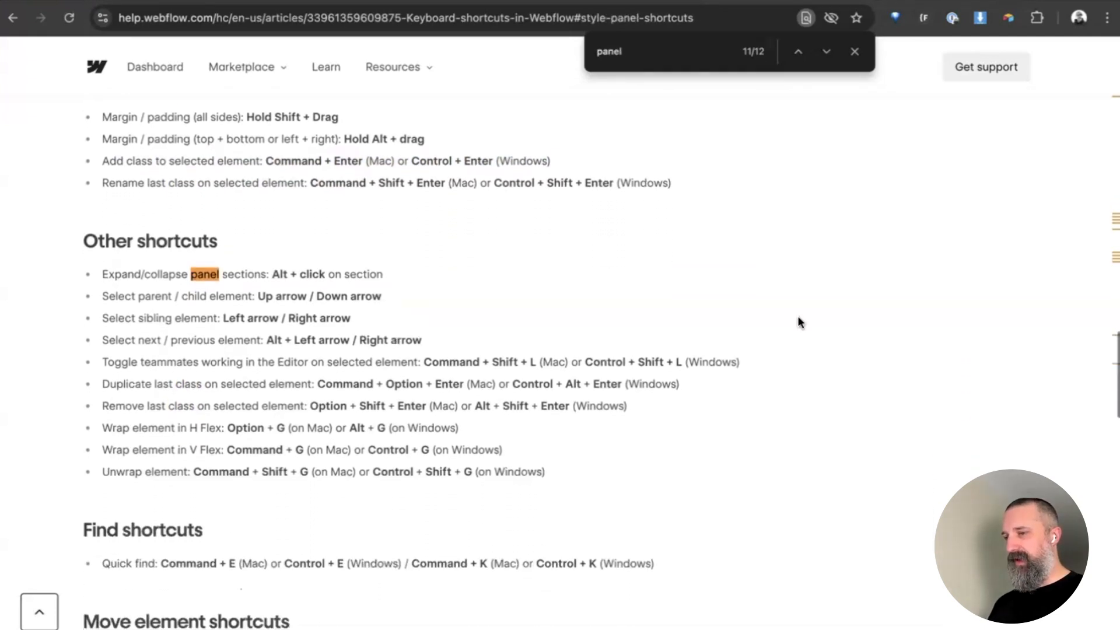
{"action": "scroll", "coordinate": [799, 326], "scroll_direction": "down", "scroll_amount": 3}
- Search the article for "z" to locate the Navigator panel shortcut, and close the page search
{"action": "key", "text": "ctrl+f"}
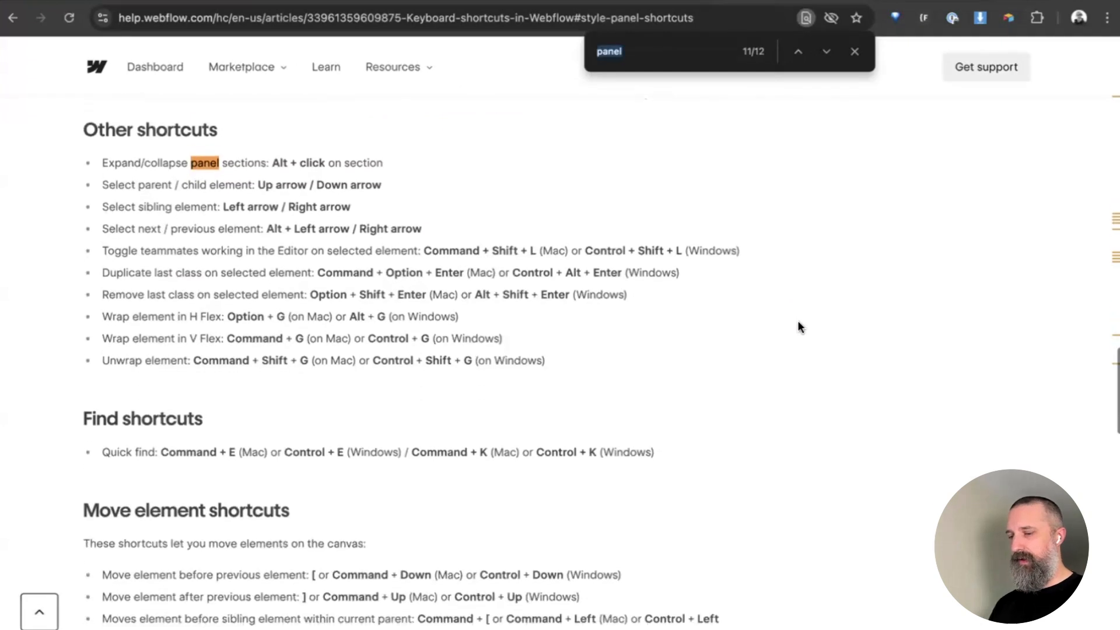
{"action": "type", "text": "z"}
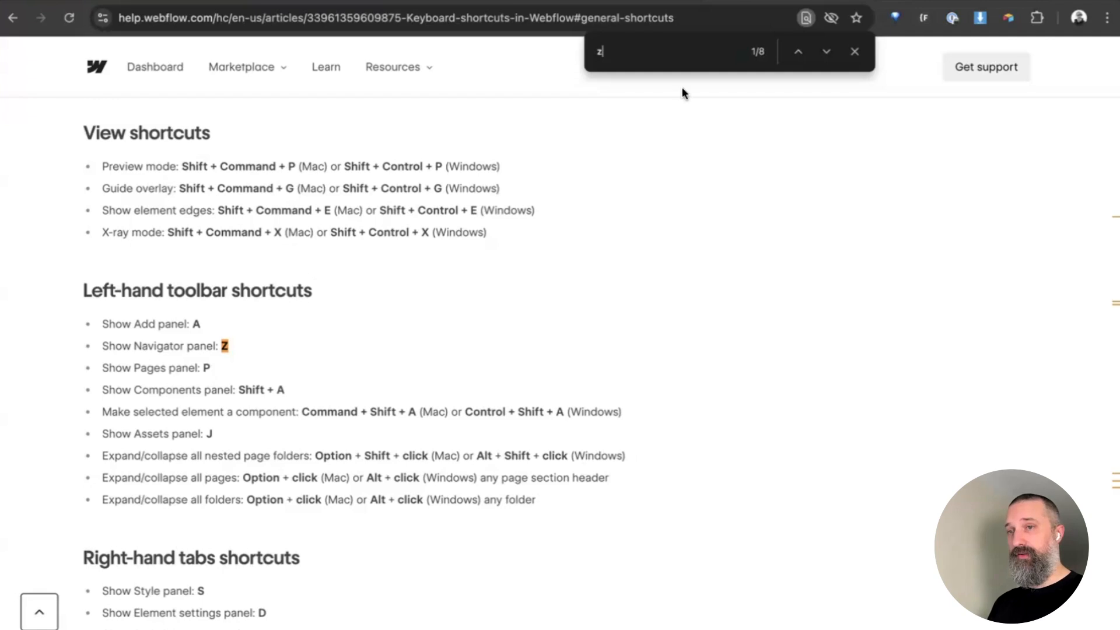
{"action": "left_click", "coordinate": [855, 51]}
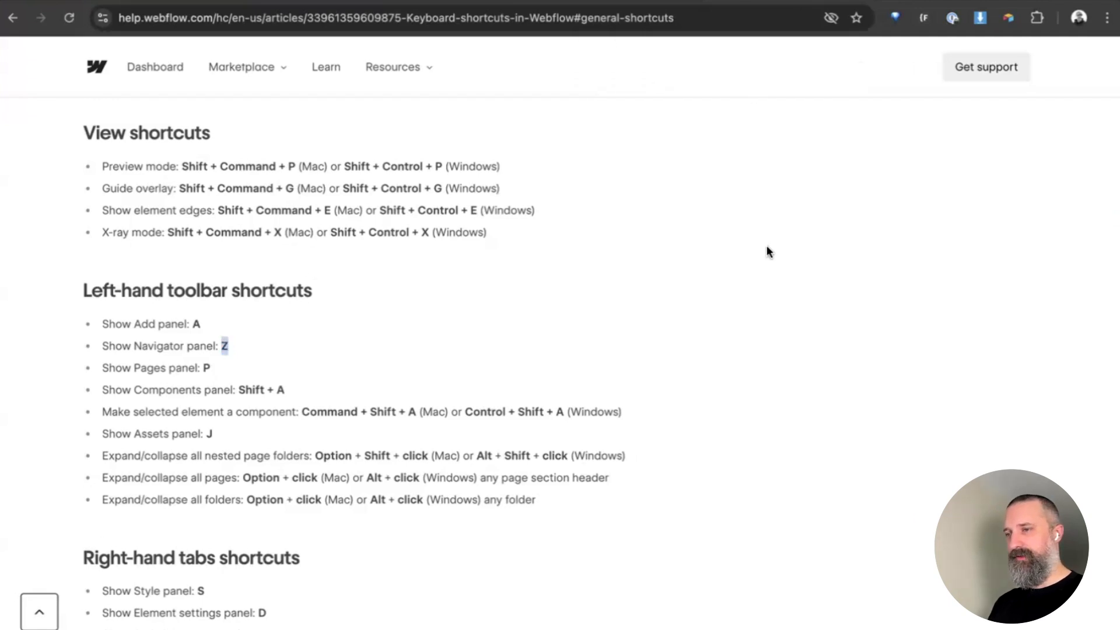
{"action": "scroll", "coordinate": [766, 249], "scroll_direction": "up", "scroll_amount": 20}
- Return to the published Sticks Talk site and go back up to the start of its home page
{"action": "key", "text": "ctrl+shift+Tab"}
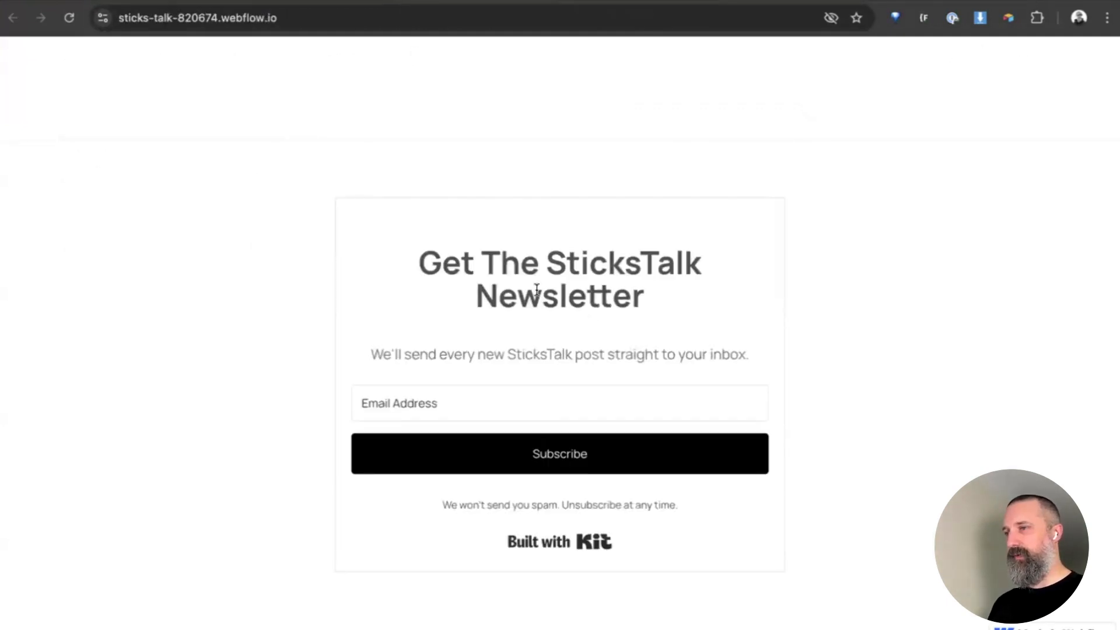
{"action": "scroll", "coordinate": [539, 297], "scroll_direction": "up", "scroll_amount": 10}
{"action": "scroll", "coordinate": [538, 297], "scroll_direction": "up", "scroll_amount": 10}
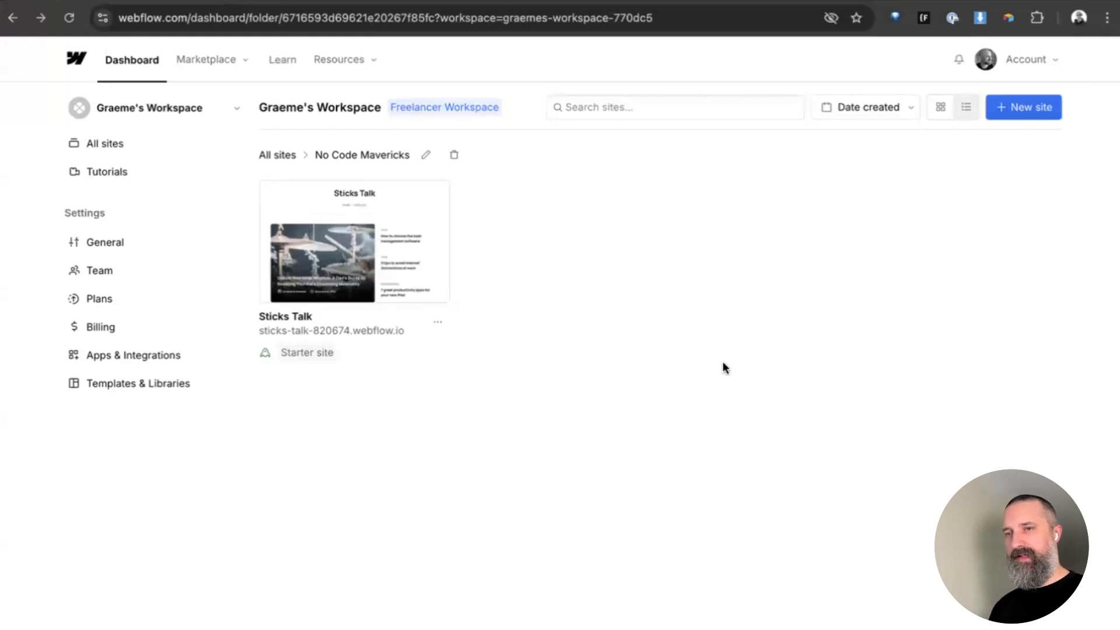
- Start a new site in the No Code Mavericks folder and search the template Marketplace for "writeology"
{"action": "left_click", "coordinate": [1027, 111]}
{"action": "left_click", "coordinate": [617, 357]}
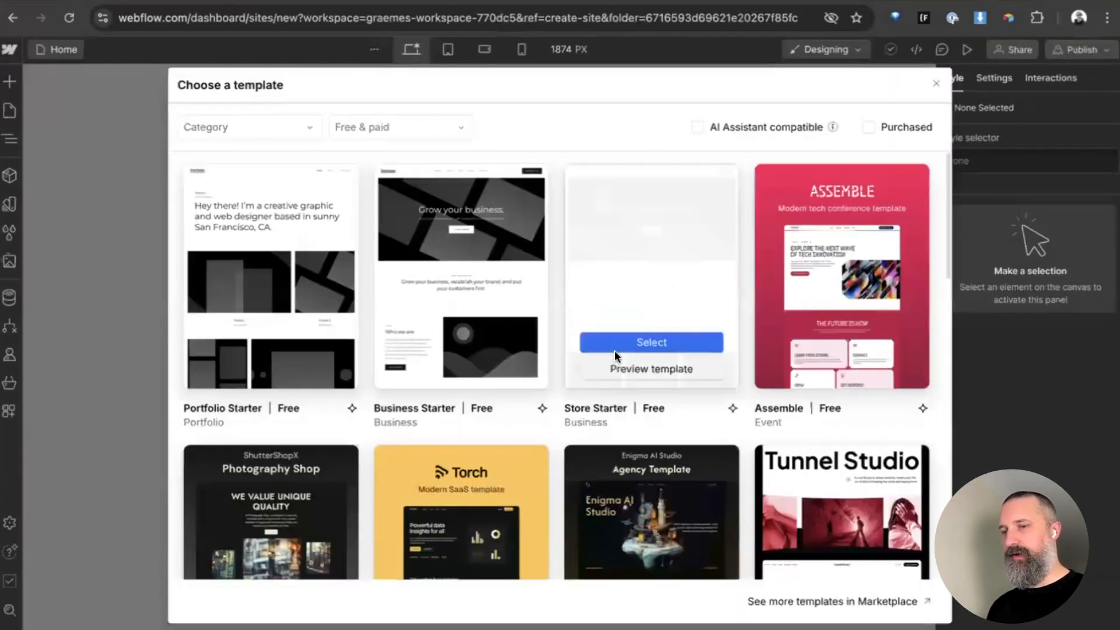
{"action": "left_click", "coordinate": [818, 602]}
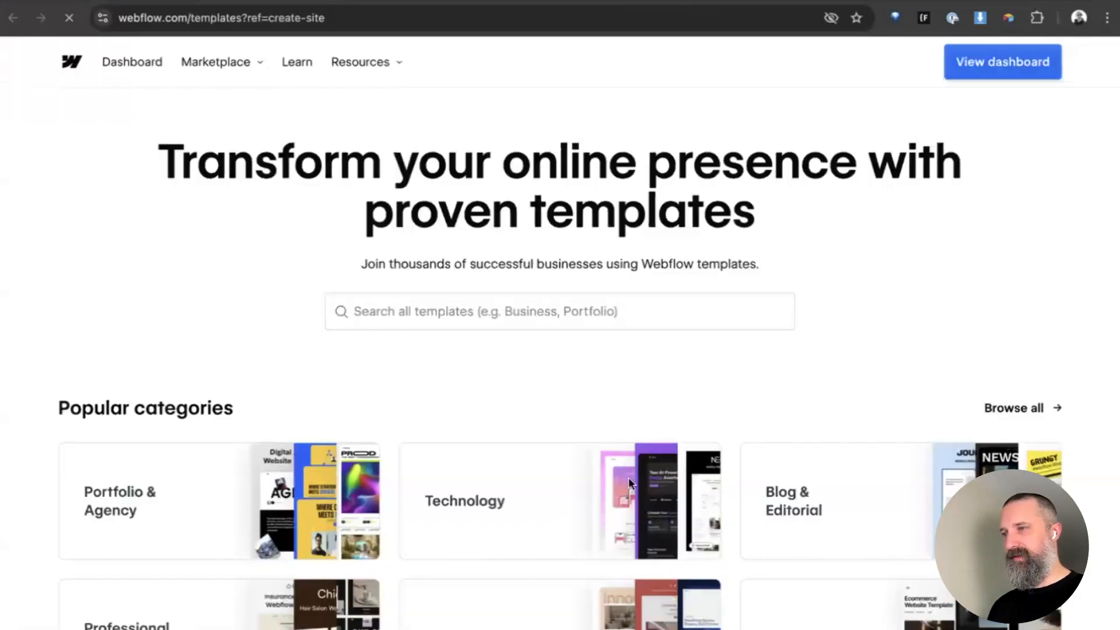
{"action": "left_click", "coordinate": [491, 313]}
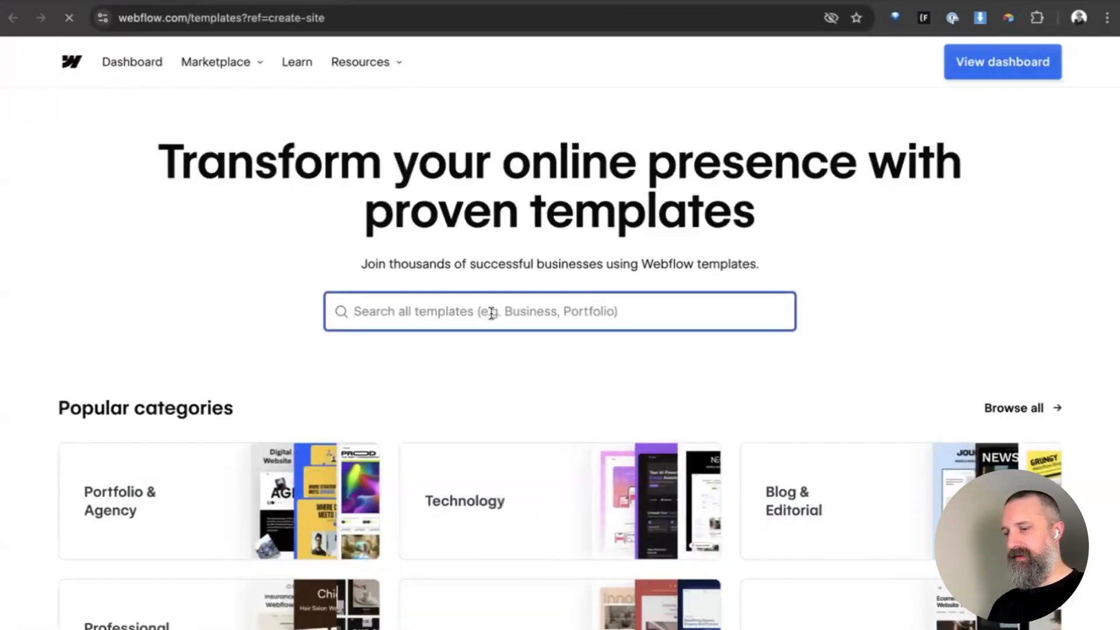
{"action": "type", "text": "writeology"}
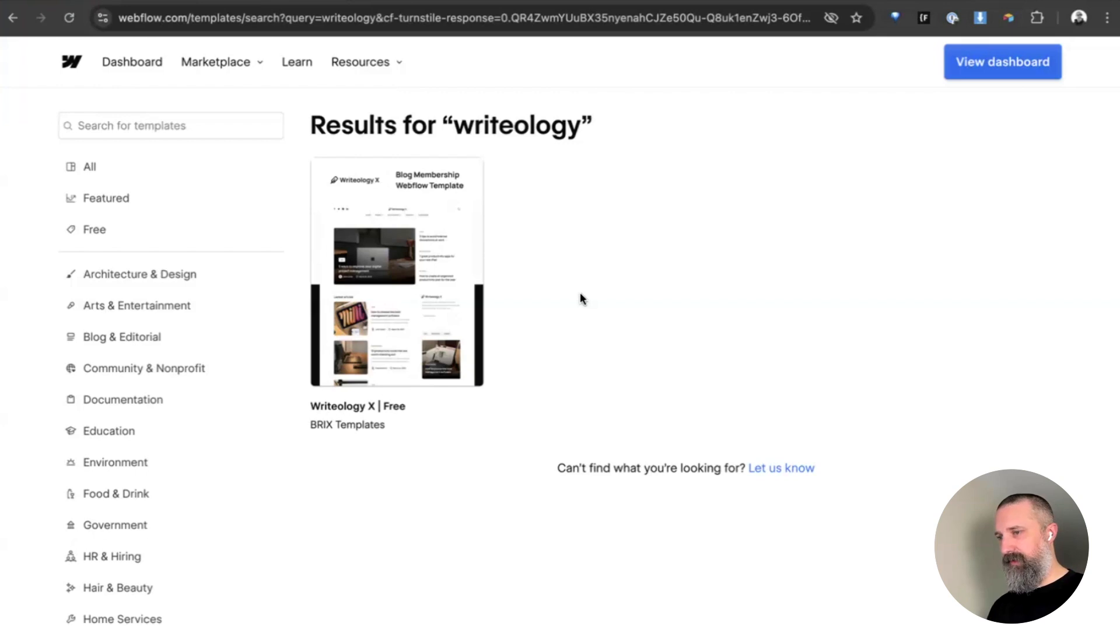
- Open the free Writeology X template and create a new site from it in the current workspace
{"action": "left_click", "coordinate": [397, 276]}
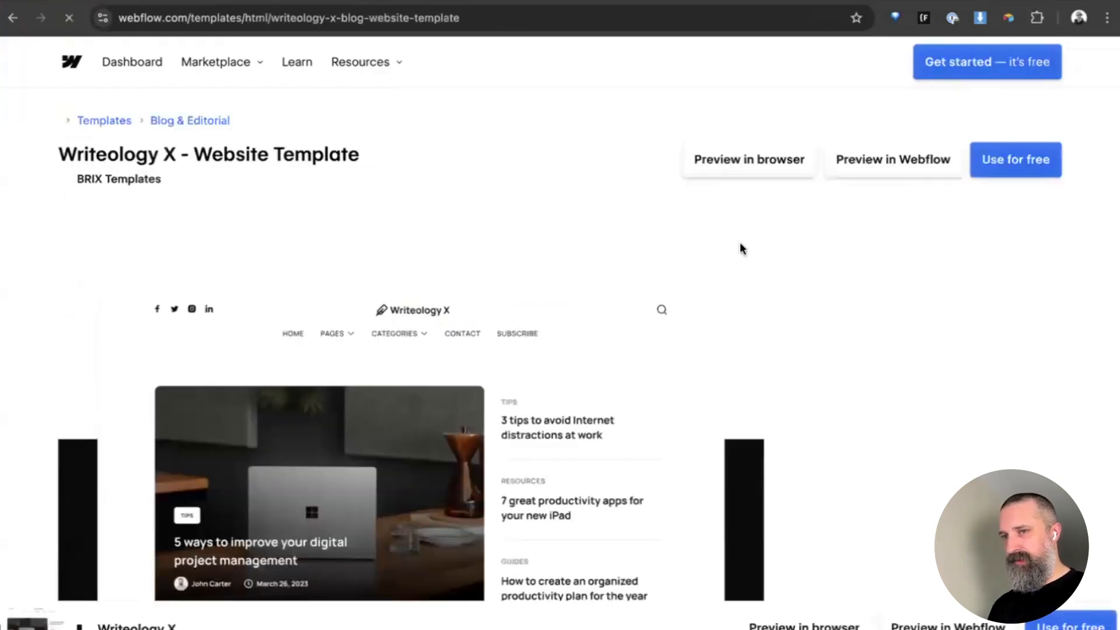
{"action": "left_click", "coordinate": [728, 161]}
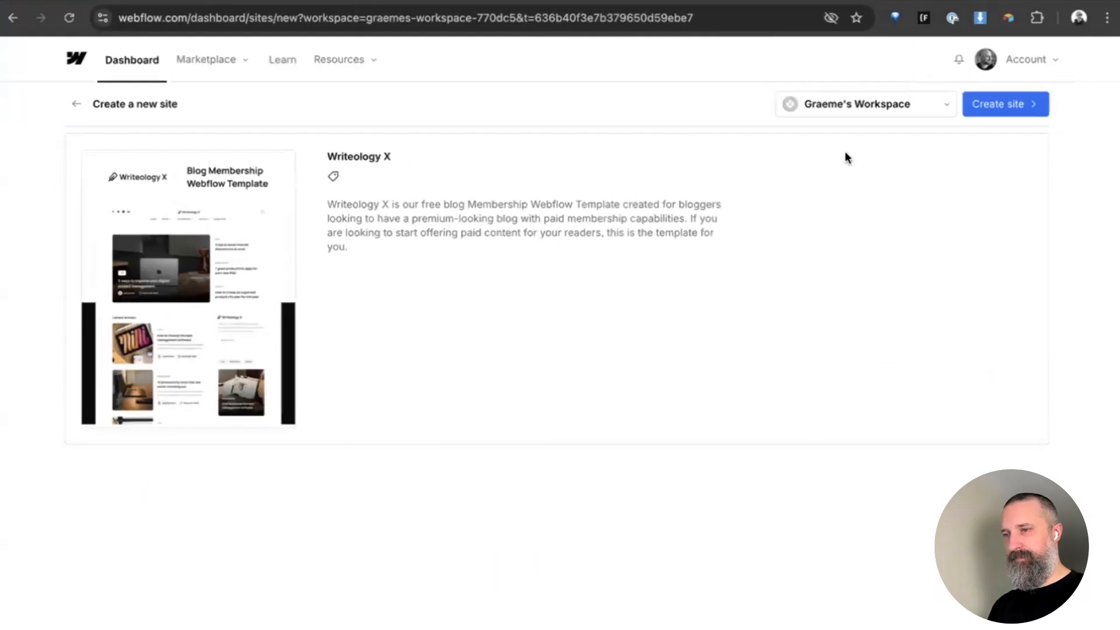
{"action": "left_click", "coordinate": [1038, 106]}
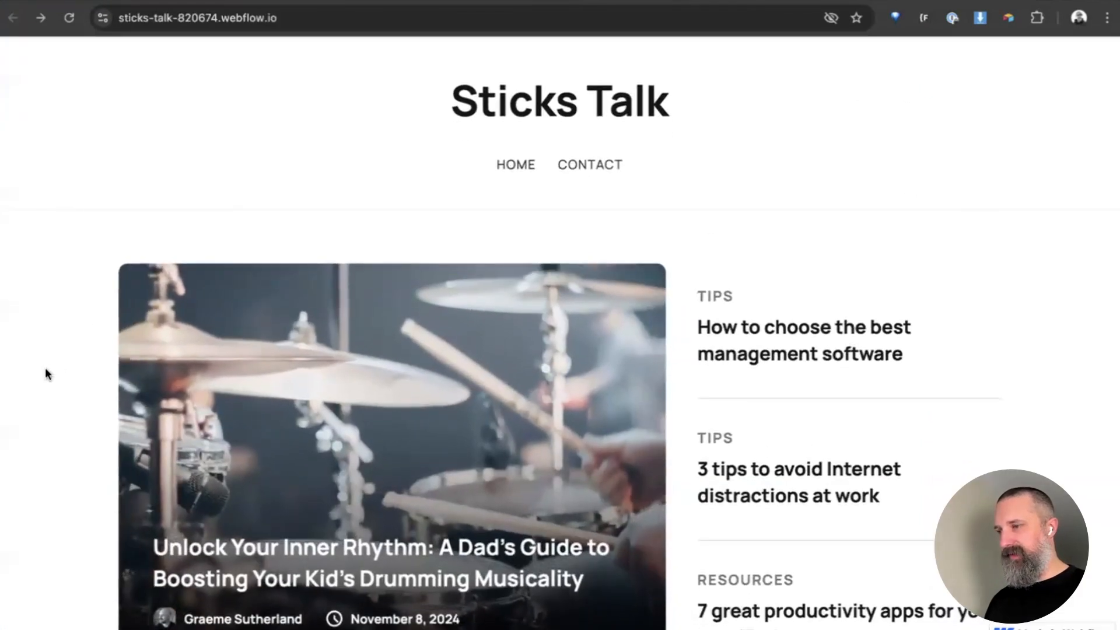
- Review the whole Sticks Talk home page, from the featured article to the newsletter form and footer, as the build reference
{"action": "scroll", "coordinate": [43, 379], "scroll_direction": "down", "scroll_amount": 20}
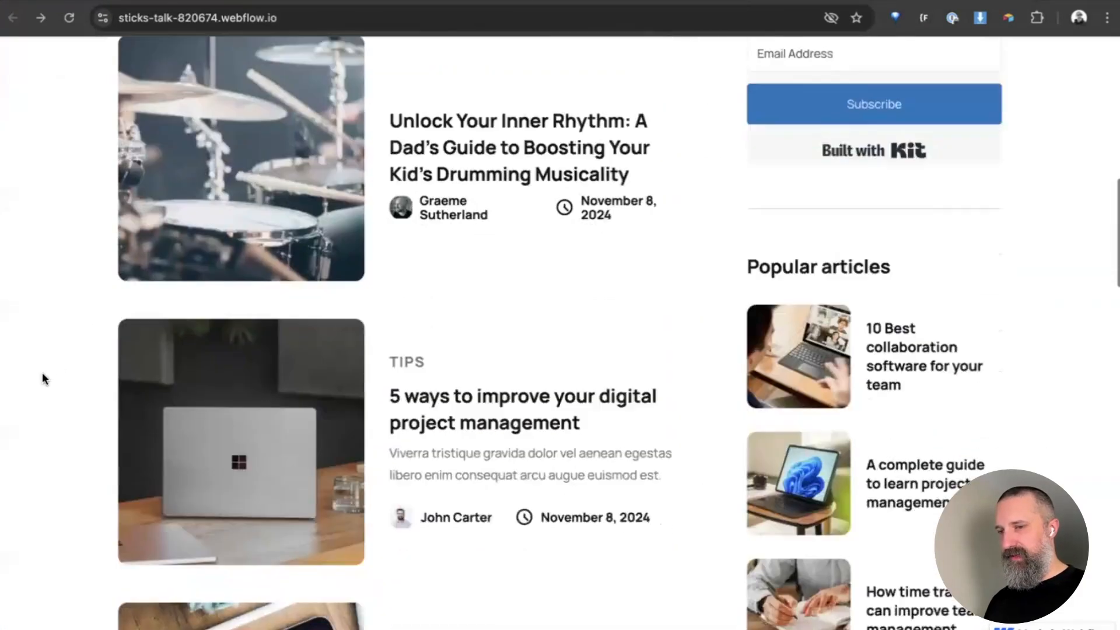
{"action": "scroll", "coordinate": [43, 379], "scroll_direction": "down", "scroll_amount": 20}
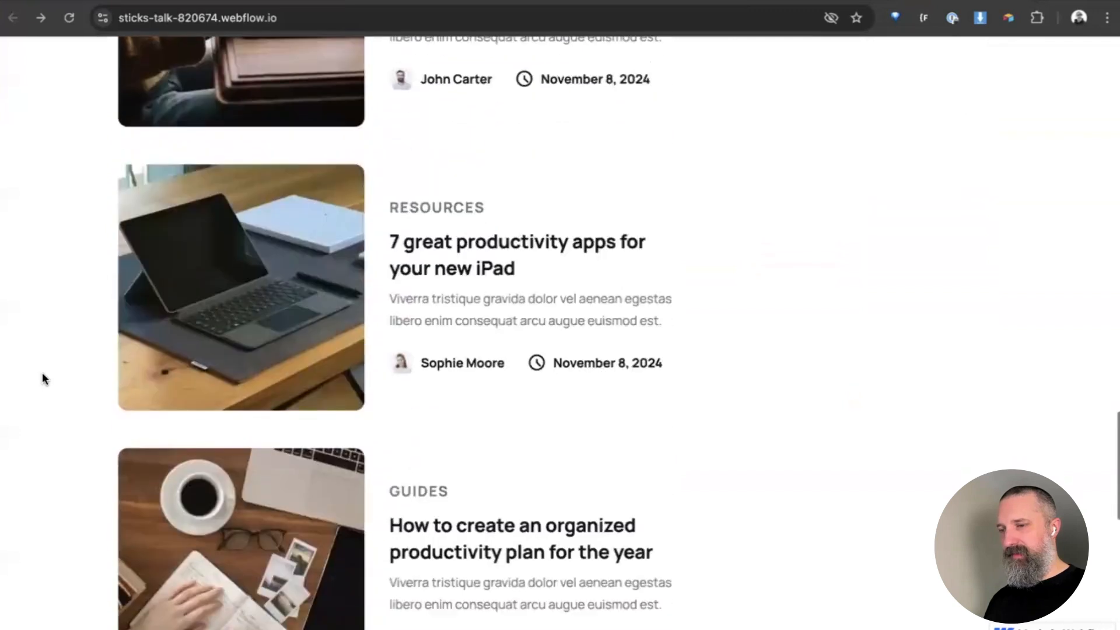
{"action": "scroll", "coordinate": [43, 377], "scroll_direction": "down", "scroll_amount": 6}
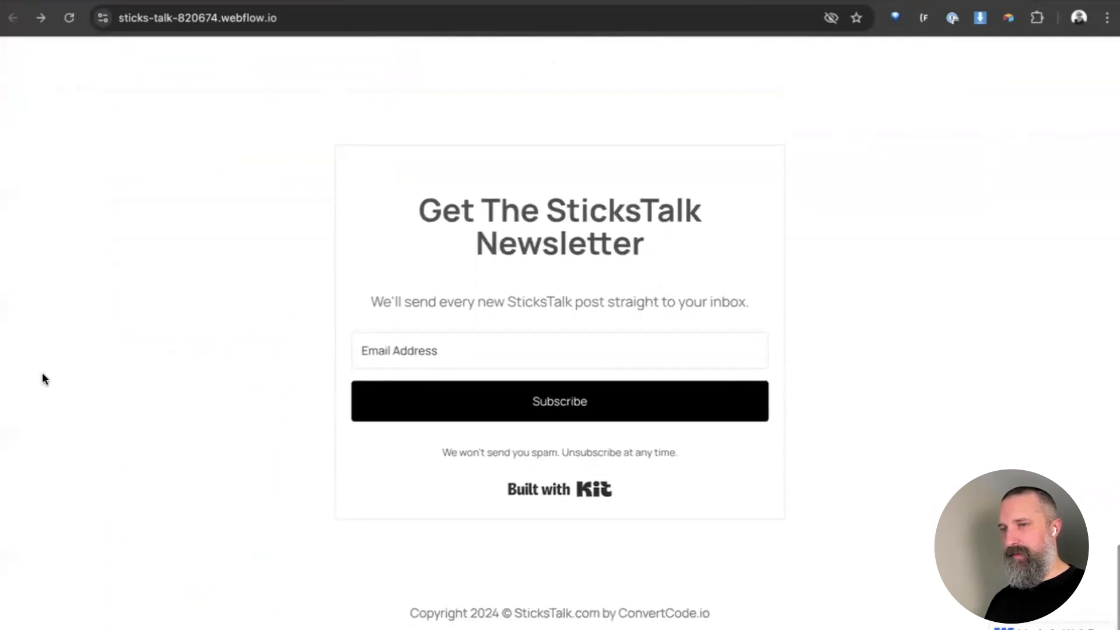
{"action": "scroll", "coordinate": [44, 378], "scroll_direction": "up", "scroll_amount": 15}
{"action": "scroll", "coordinate": [42, 378], "scroll_direction": "up", "scroll_amount": 10}
{"action": "scroll", "coordinate": [42, 378], "scroll_direction": "down", "scroll_amount": 2}
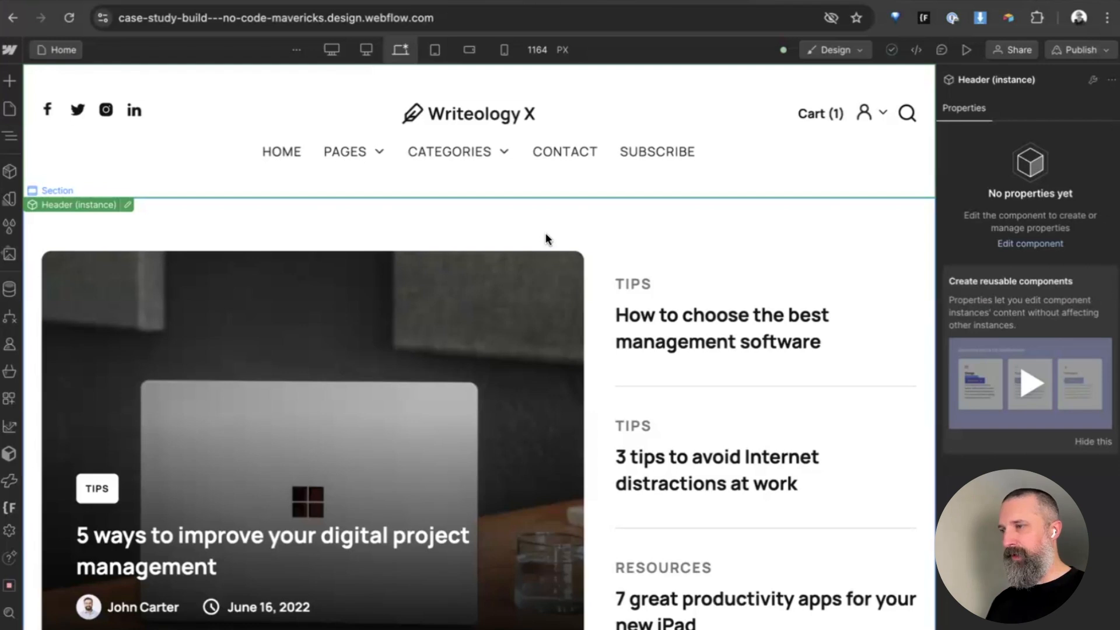
- Toggle the Navigator on and off in the Designer, leaving it open on the home page's element structure
{"action": "left_click", "coordinate": [10, 137]}
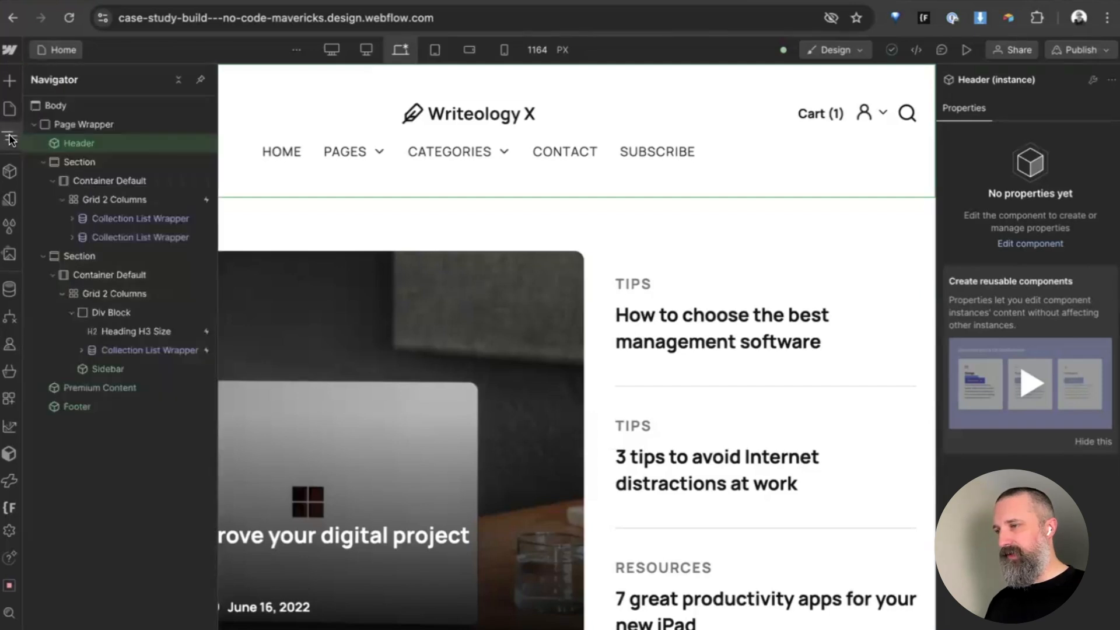
{"action": "left_click", "coordinate": [11, 137]}
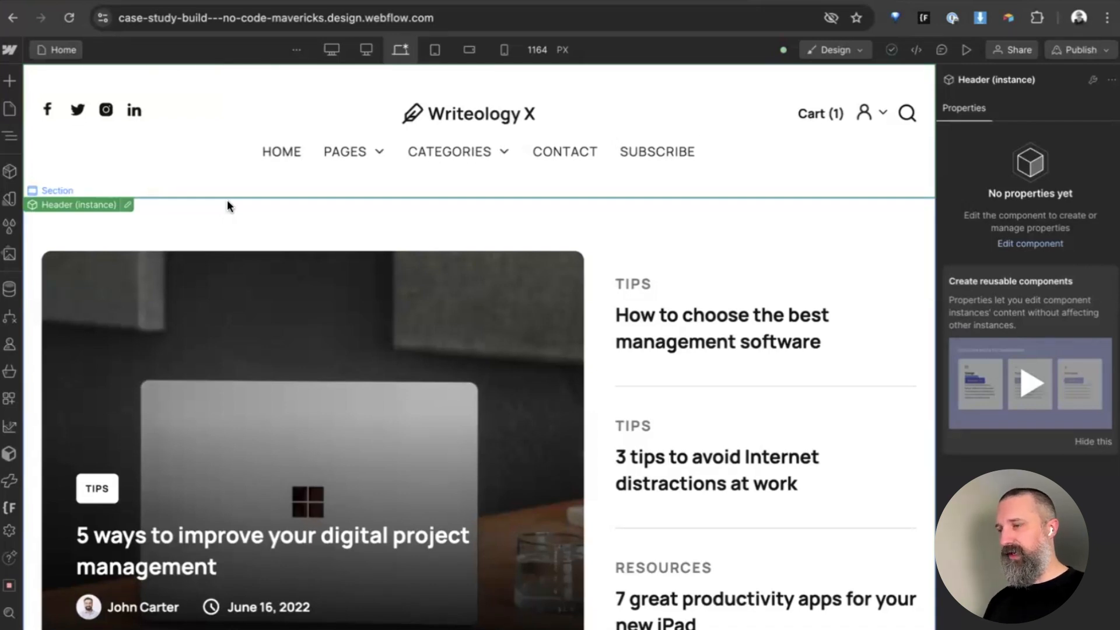
{"action": "key", "text": "z"}
{"action": "key", "text": "z"}
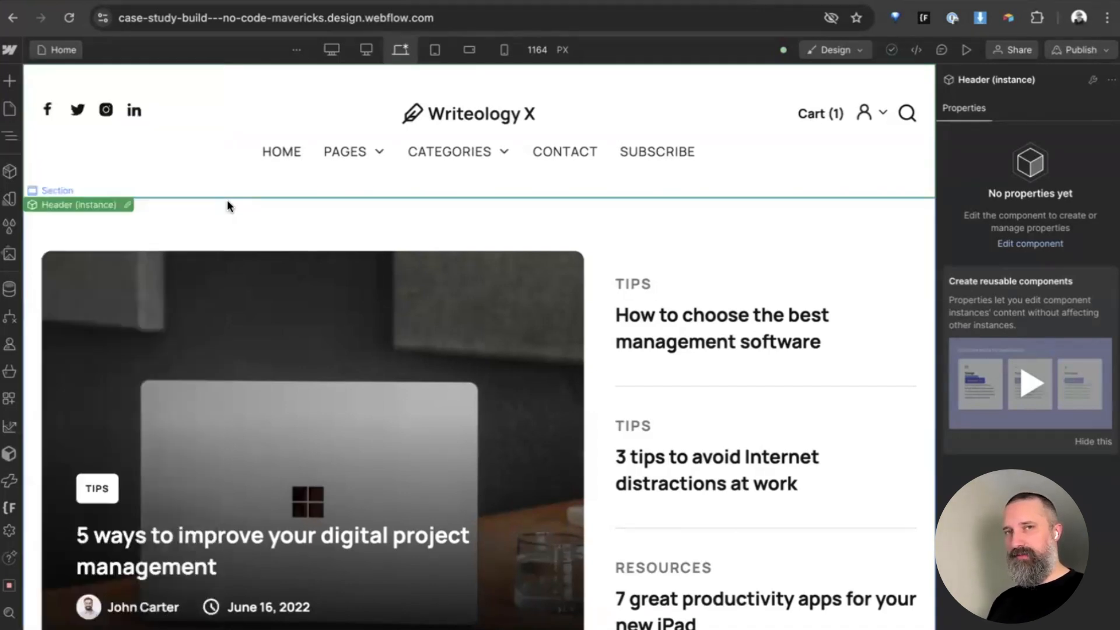
{"action": "key", "text": "z"}
{"action": "key", "text": "z"}
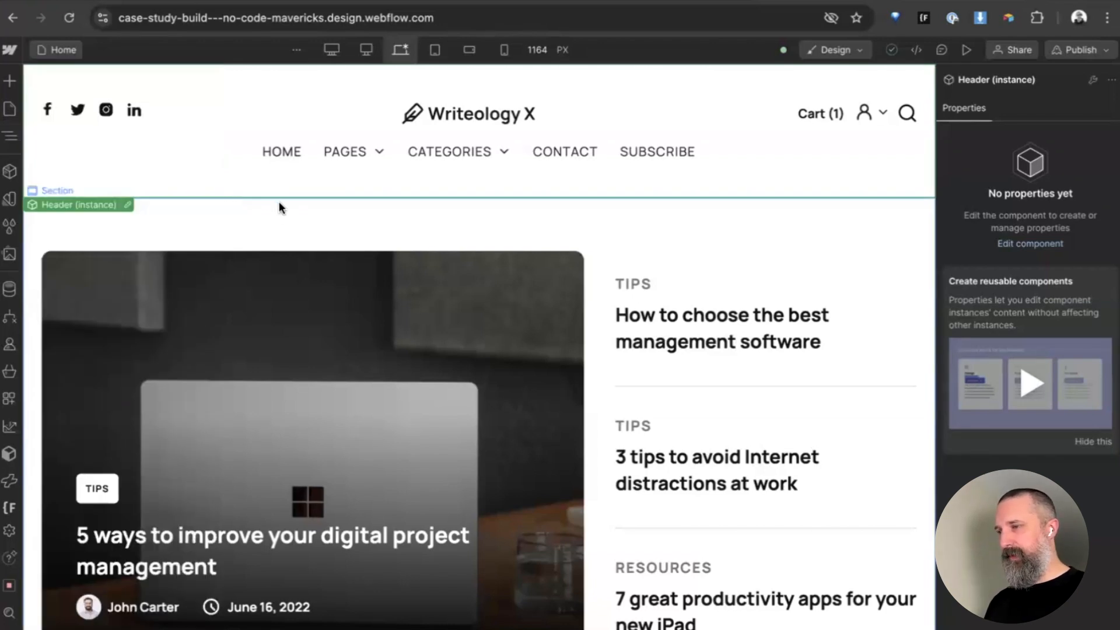
{"action": "key", "text": "z"}
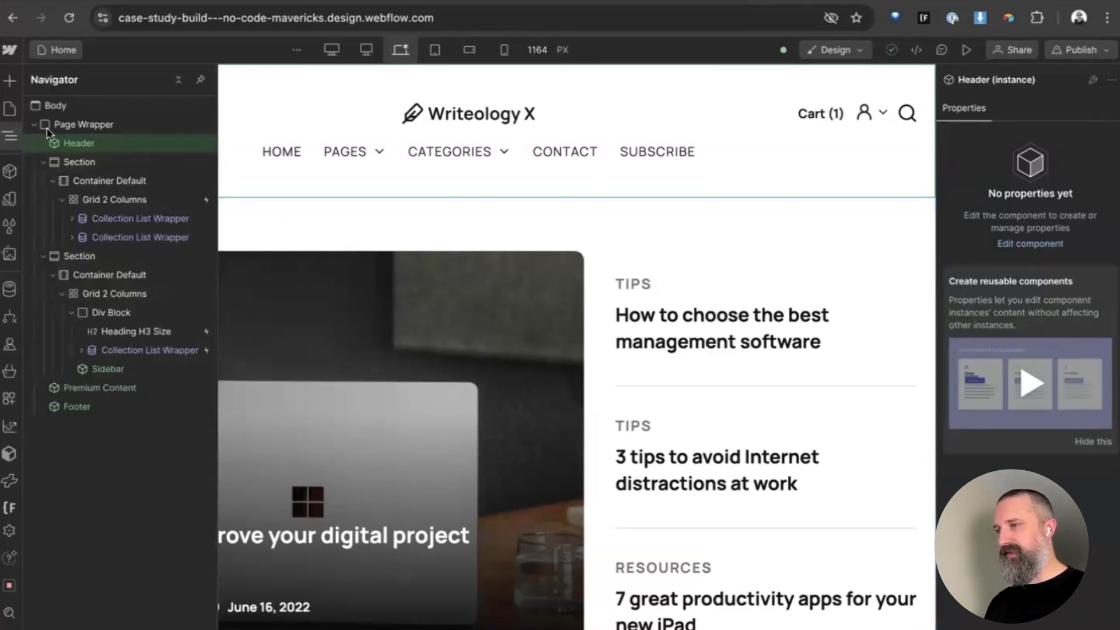
- Collapse the whole element tree, select the Hero Home section and look through the home page down to the footer
{"action": "left_click", "coordinate": [179, 80]}
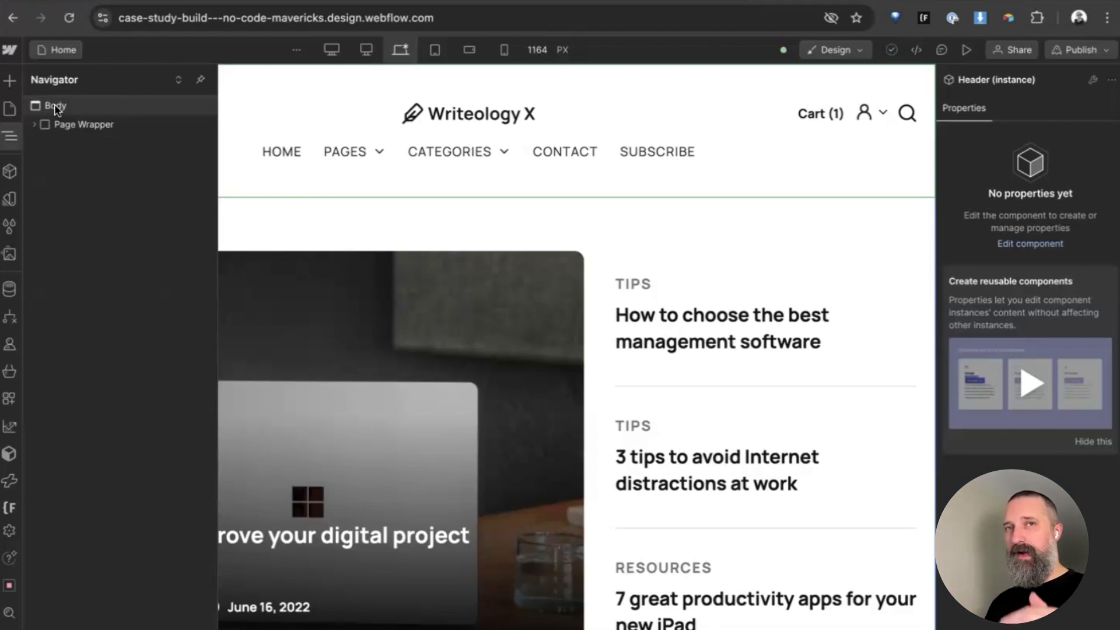
{"action": "left_click", "coordinate": [278, 212]}
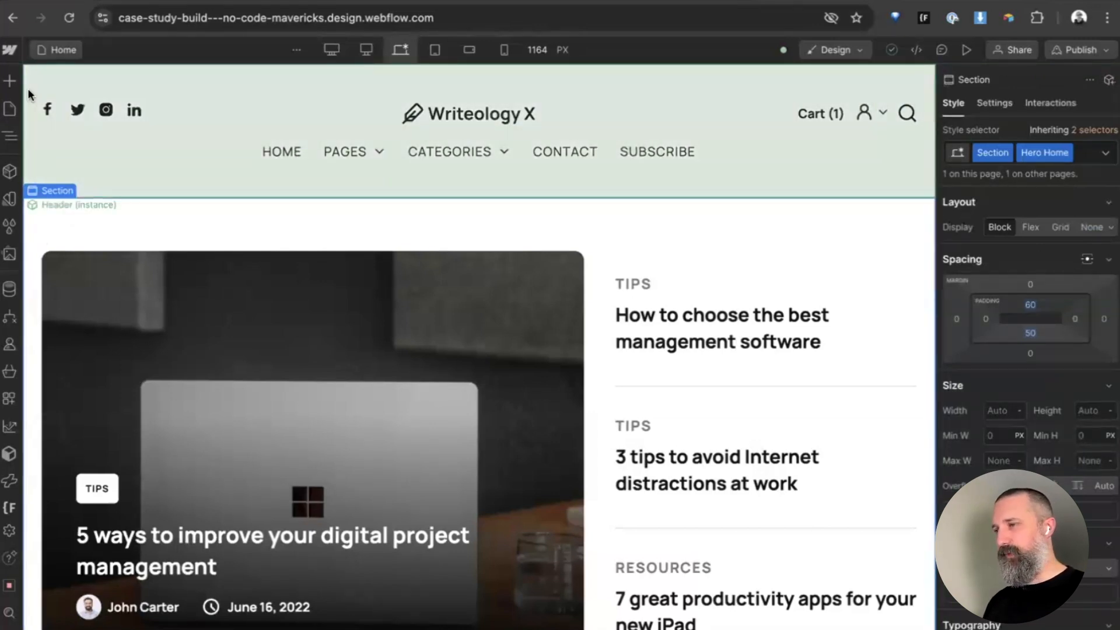
{"action": "scroll", "coordinate": [621, 475], "scroll_direction": "down", "scroll_amount": 20}
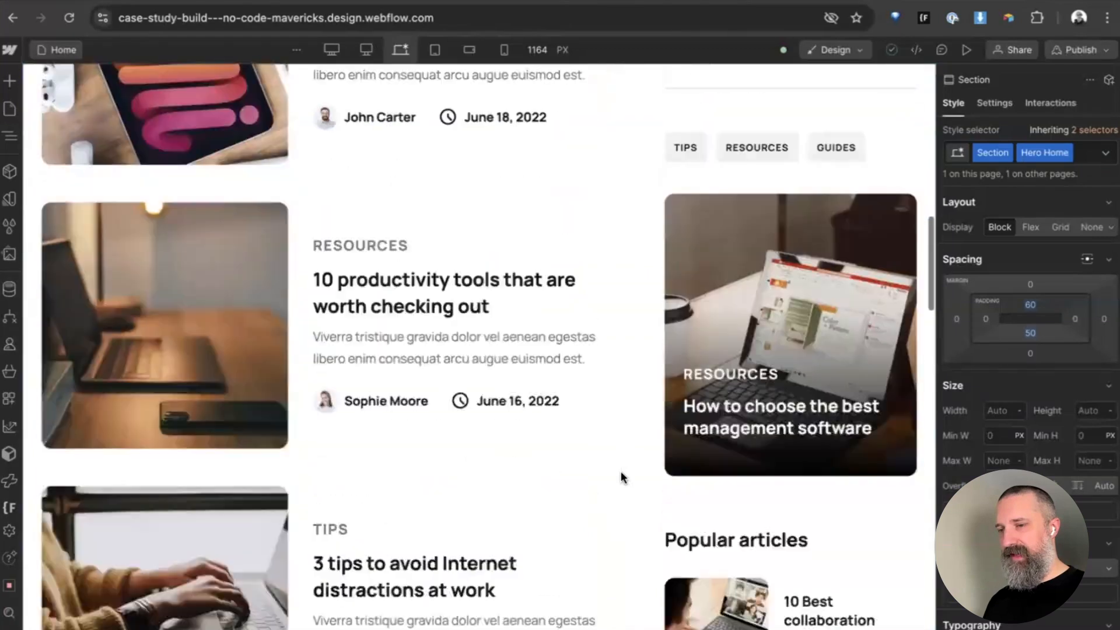
{"action": "scroll", "coordinate": [622, 474], "scroll_direction": "down", "scroll_amount": 10}
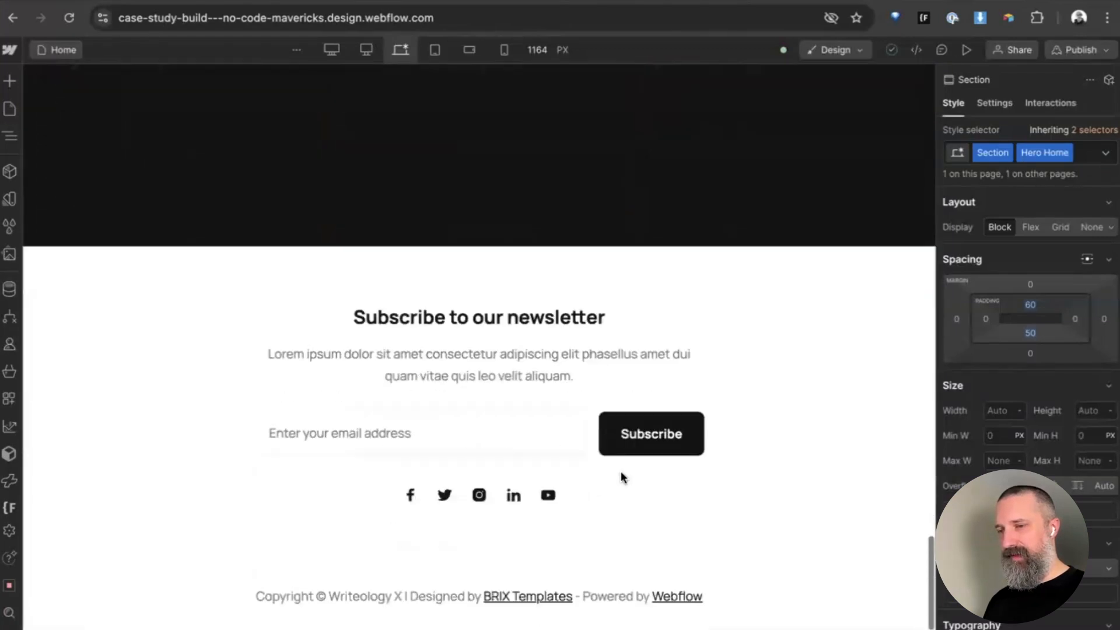
- Show the Navigator, collapse and re-expand Page Wrapper, and expand the first section to its collection lists and the second to its container
{"action": "key", "text": "z"}
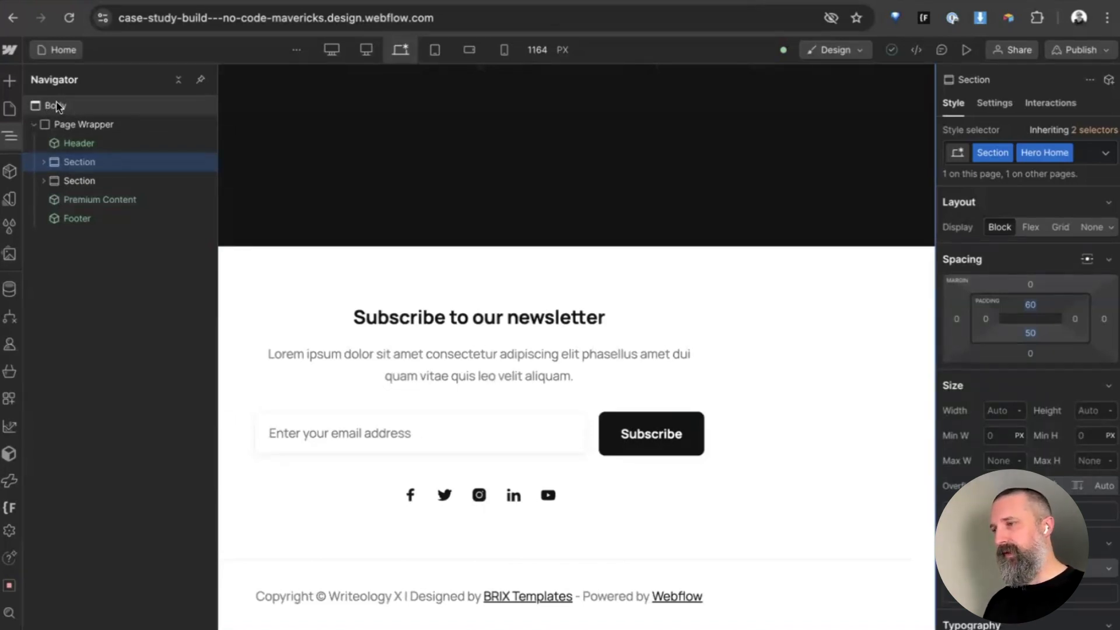
{"action": "left_click", "coordinate": [33, 124]}
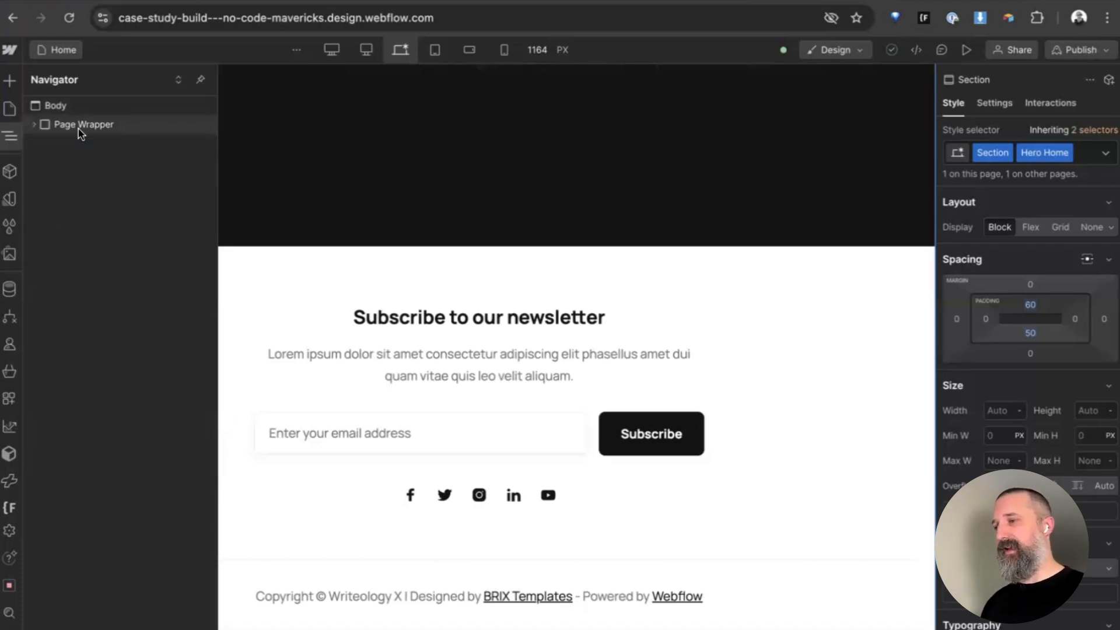
{"action": "left_click", "coordinate": [34, 125]}
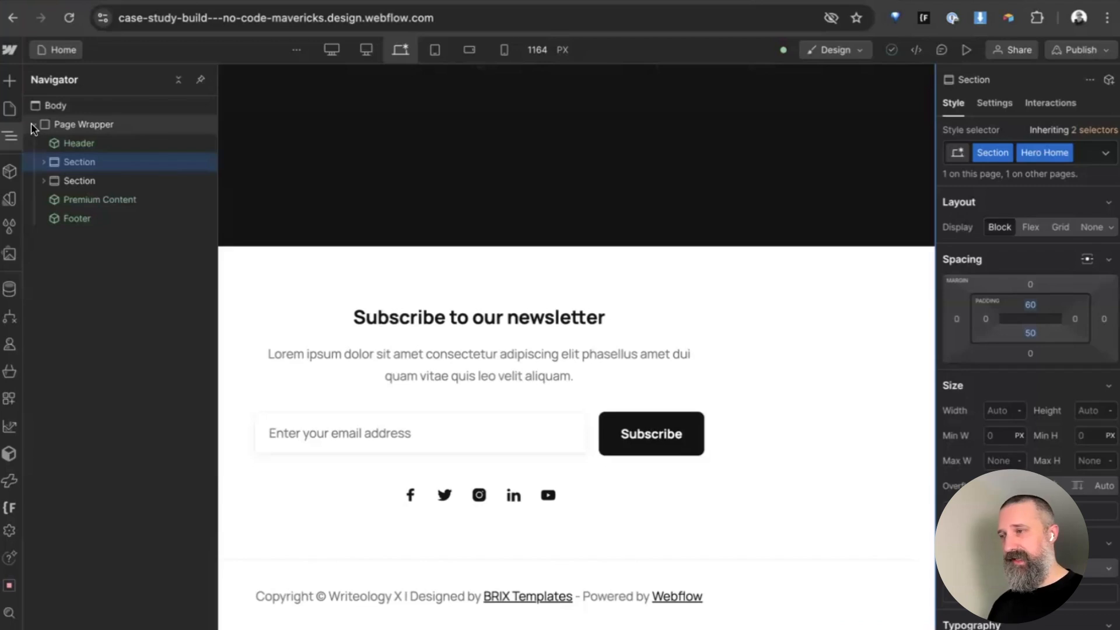
{"action": "left_click", "coordinate": [44, 162]}
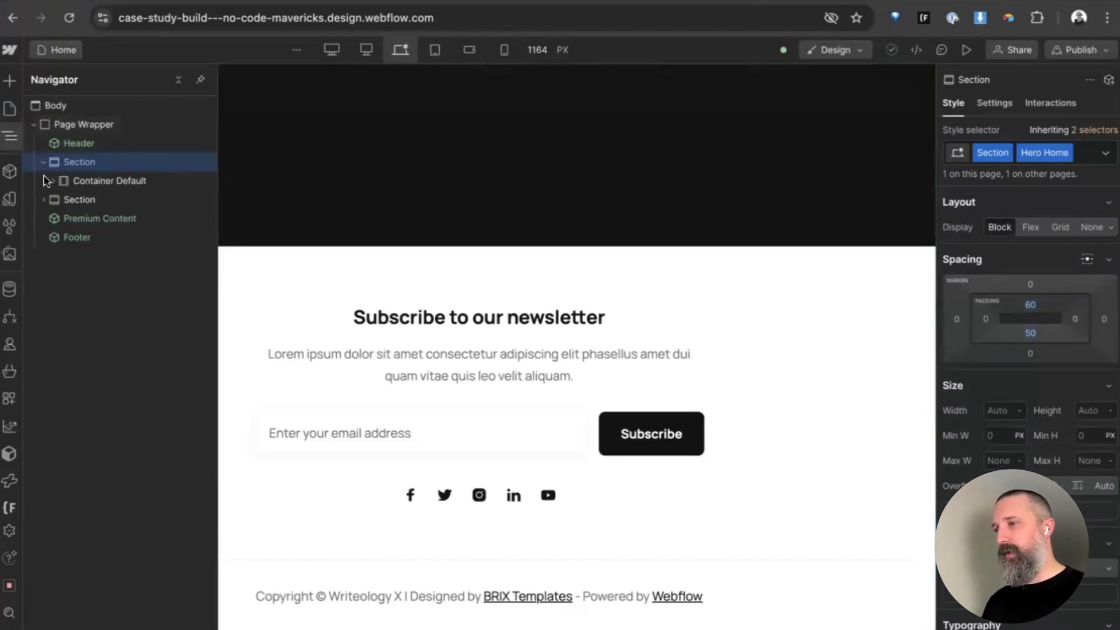
{"action": "left_click", "coordinate": [53, 181]}
{"action": "left_click", "coordinate": [62, 199]}
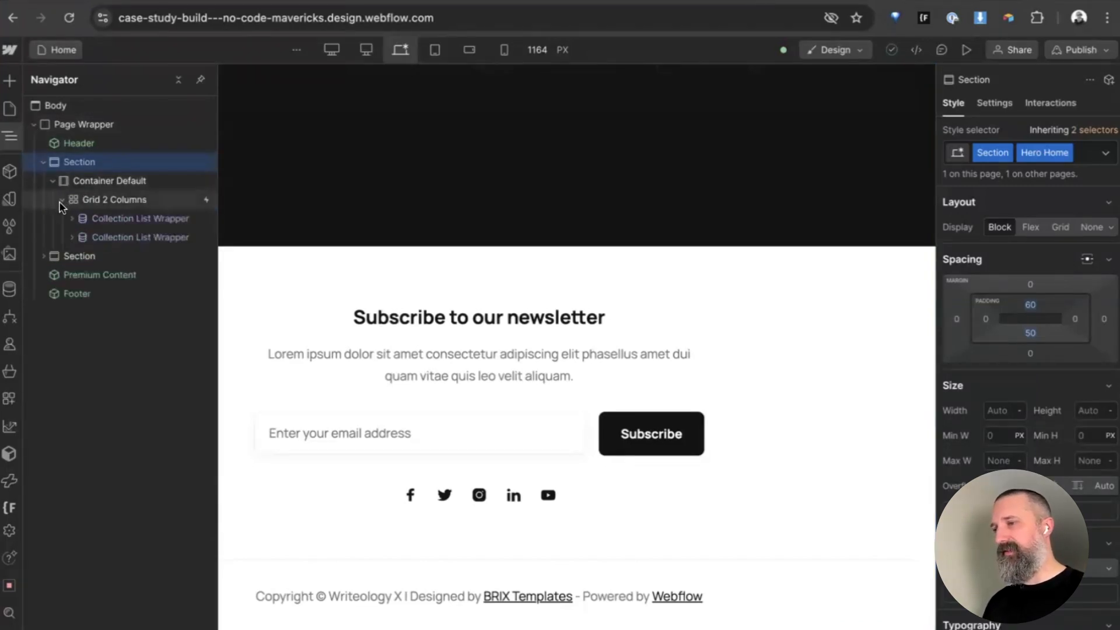
{"action": "left_click", "coordinate": [43, 256]}
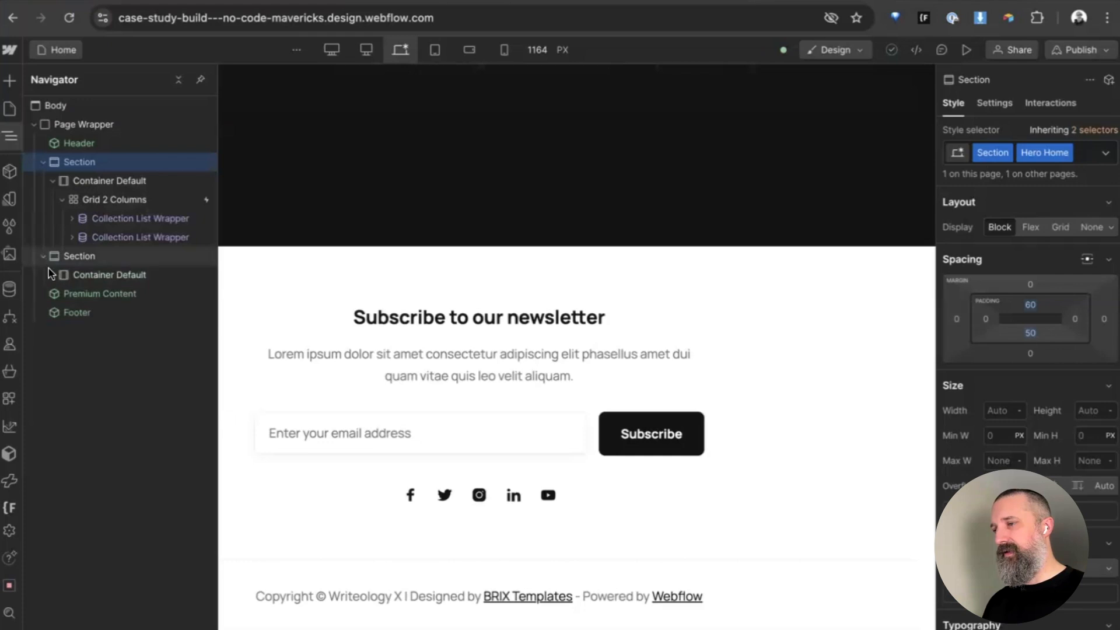
- Collapse the whole Navigator tree, expand every level at once and look through the nested elements
{"action": "left_click", "coordinate": [179, 80]}
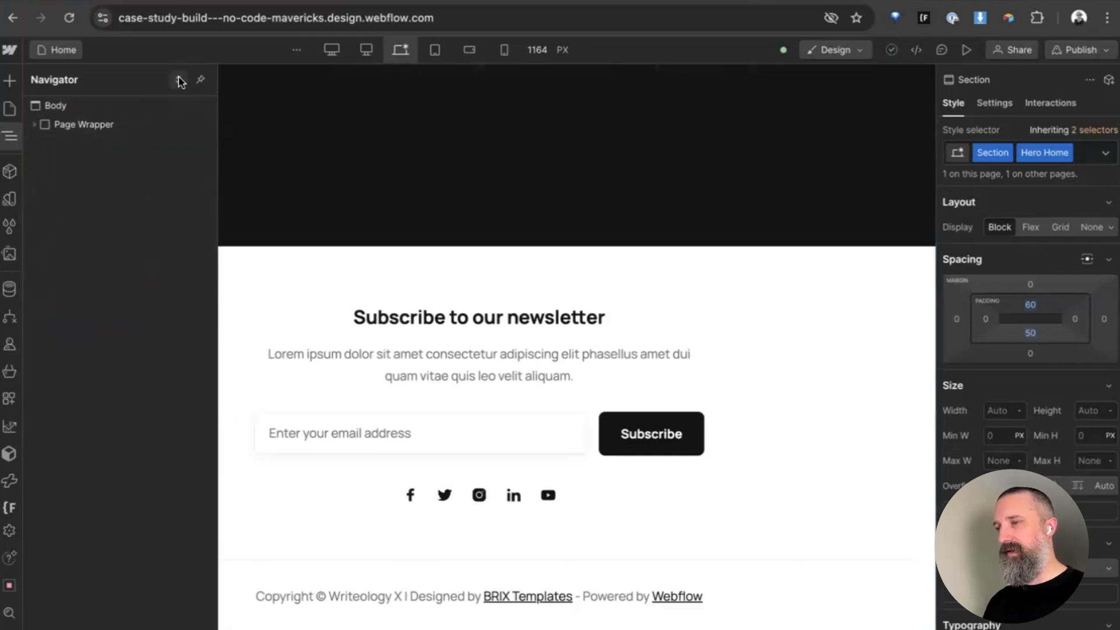
{"action": "left_click", "coordinate": [178, 80]}
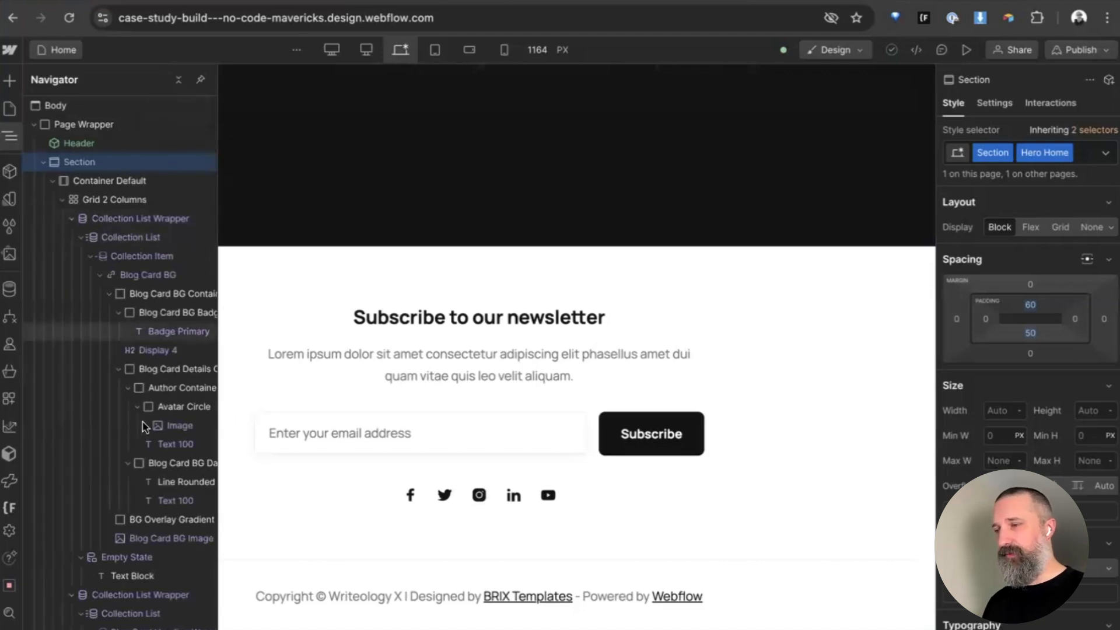
{"action": "scroll", "coordinate": [143, 426], "scroll_direction": "down", "scroll_amount": 10}
{"action": "scroll", "coordinate": [143, 426], "scroll_direction": "down", "scroll_amount": 10}
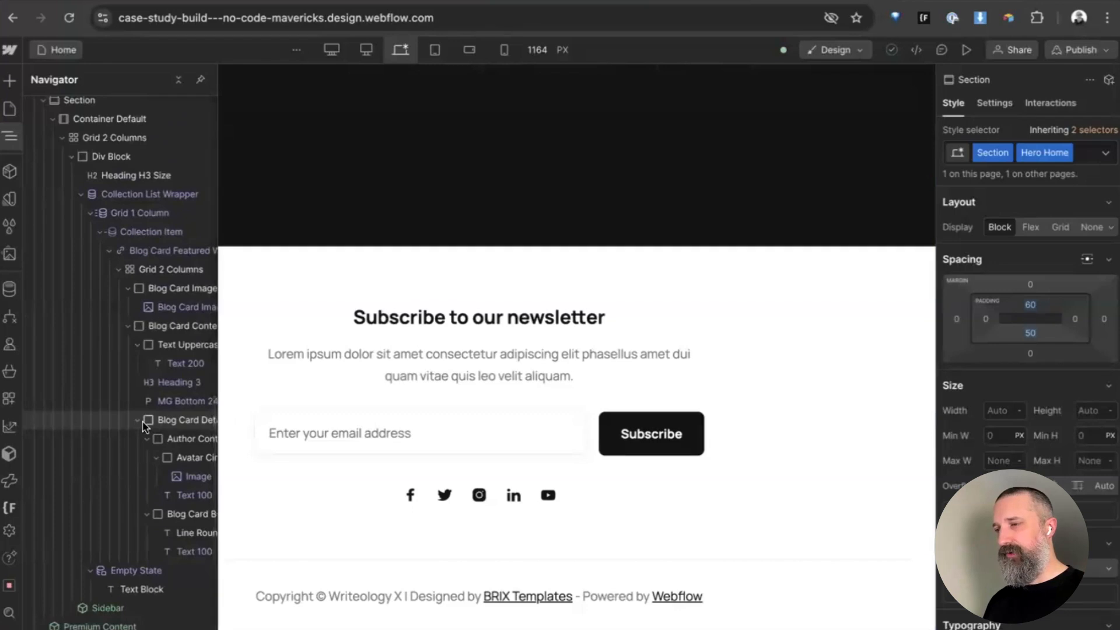
{"action": "scroll", "coordinate": [143, 424], "scroll_direction": "up", "scroll_amount": 20}
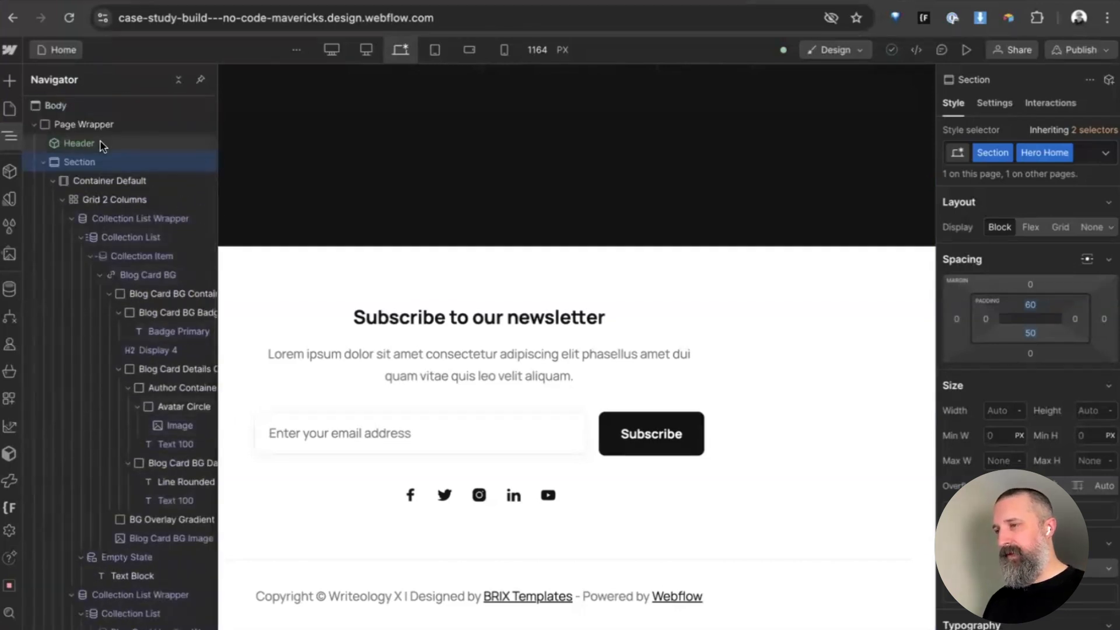
- Select the Header component and the first Blog Card Heading, and look through the page down to the premium content section
{"action": "left_click", "coordinate": [79, 144]}
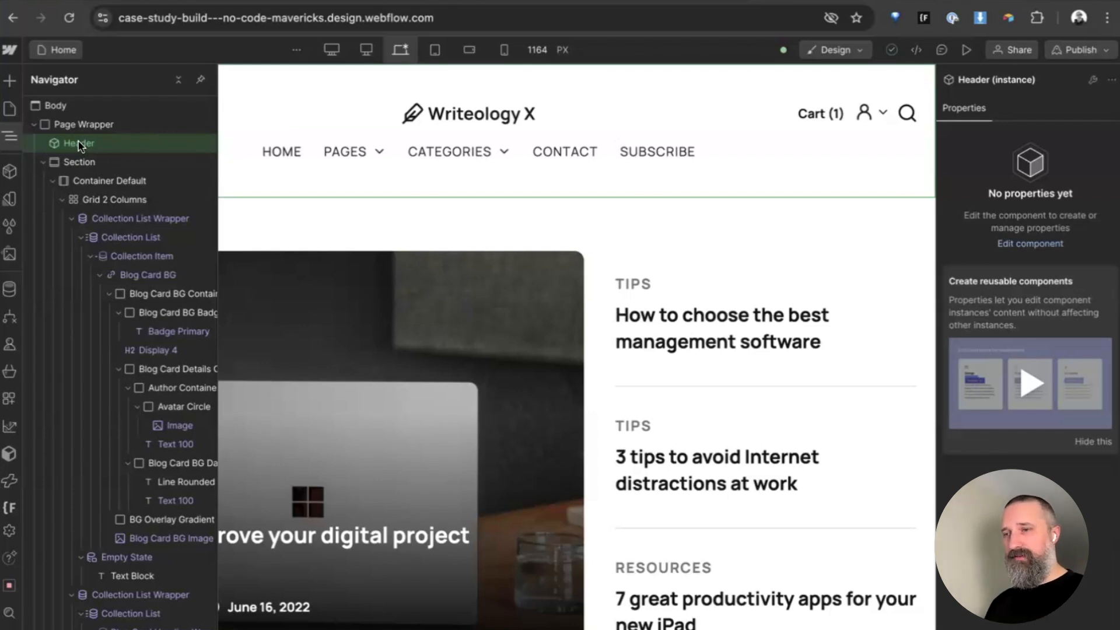
{"action": "left_click", "coordinate": [670, 252]}
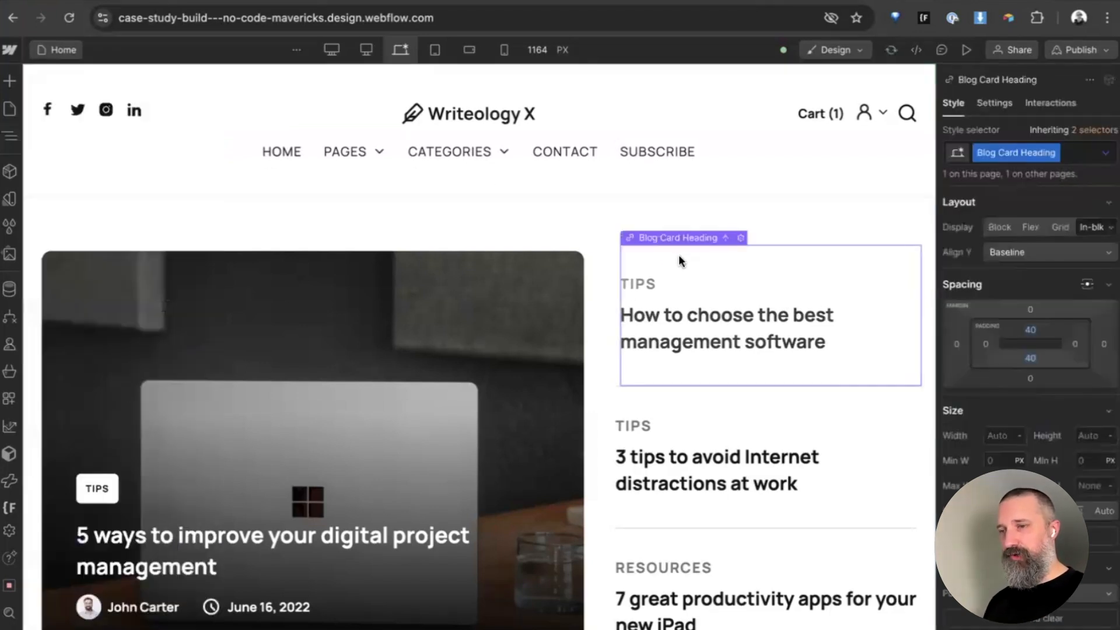
{"action": "scroll", "coordinate": [691, 326], "scroll_direction": "down", "scroll_amount": 10}
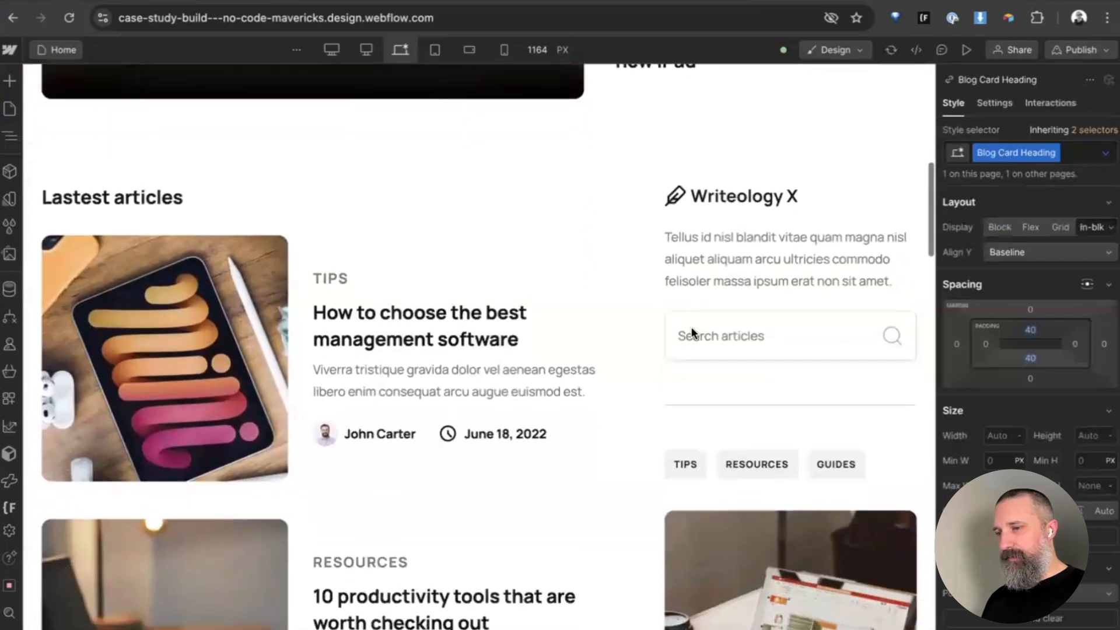
{"action": "scroll", "coordinate": [691, 326], "scroll_direction": "down", "scroll_amount": 20}
{"action": "scroll", "coordinate": [691, 332], "scroll_direction": "down", "scroll_amount": 8}
{"action": "scroll", "coordinate": [691, 332], "scroll_direction": "up", "scroll_amount": 2}
{"action": "scroll", "coordinate": [692, 333], "scroll_direction": "up", "scroll_amount": 2}
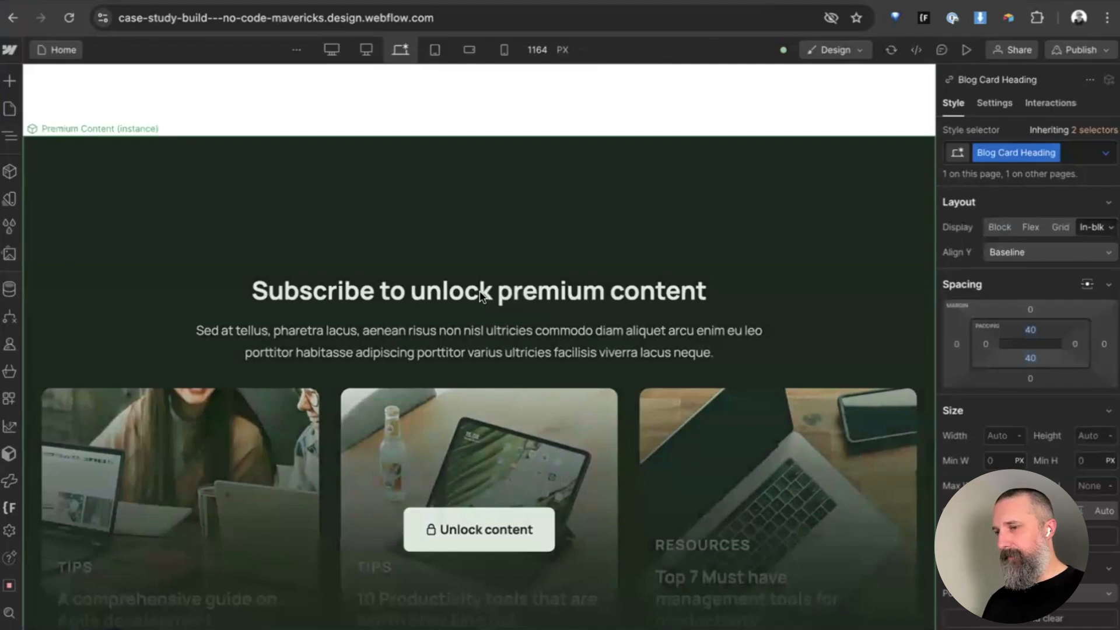
- Open the Premium Content component for editing, select its heading, look over the section and return to the home page
{"action": "double_click", "coordinate": [482, 297]}
{"action": "left_click", "coordinate": [429, 292]}
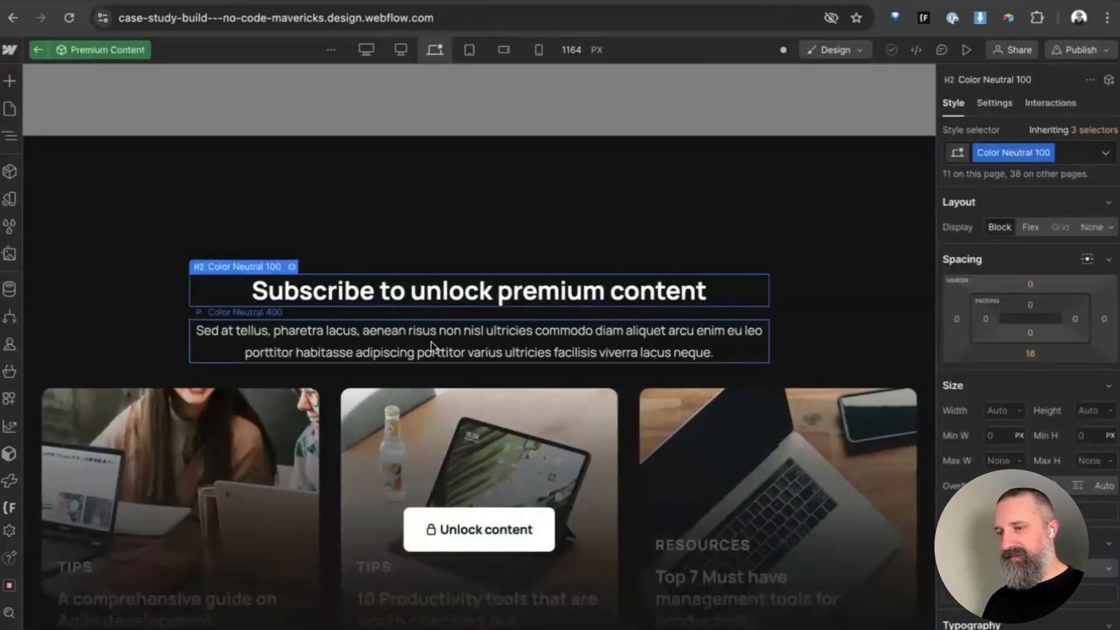
{"action": "scroll", "coordinate": [431, 345], "scroll_direction": "down", "scroll_amount": 3}
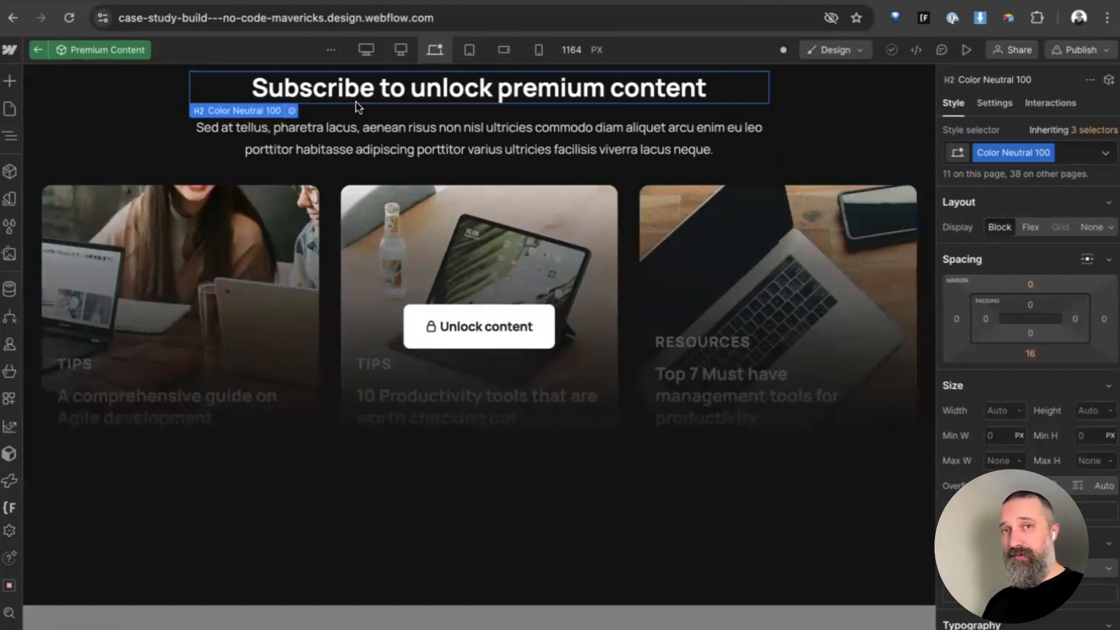
{"action": "scroll", "coordinate": [357, 107], "scroll_direction": "up", "scroll_amount": 5}
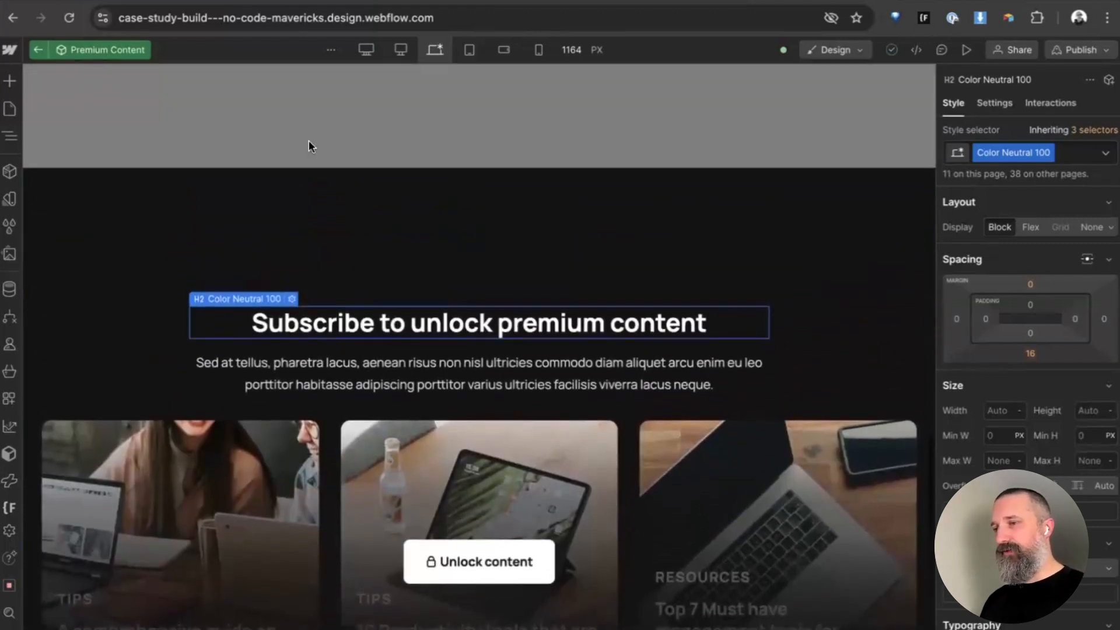
{"action": "left_click", "coordinate": [309, 144]}
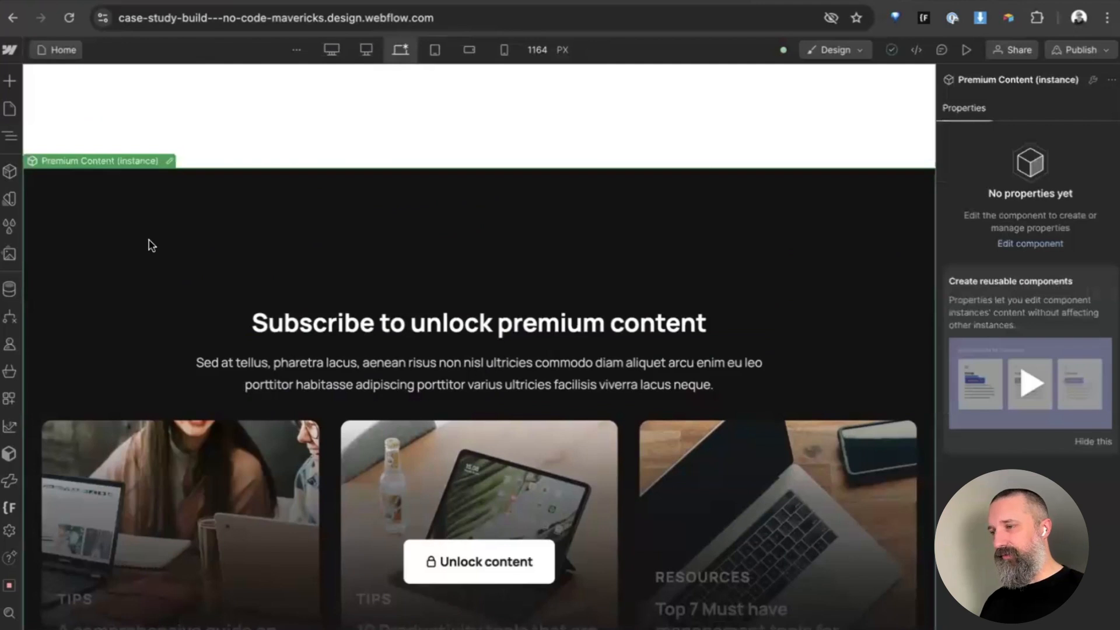
- Locate the Premium Content instance in the Navigator, hide the tree and return to the top of the home page
{"action": "key", "text": "z"}
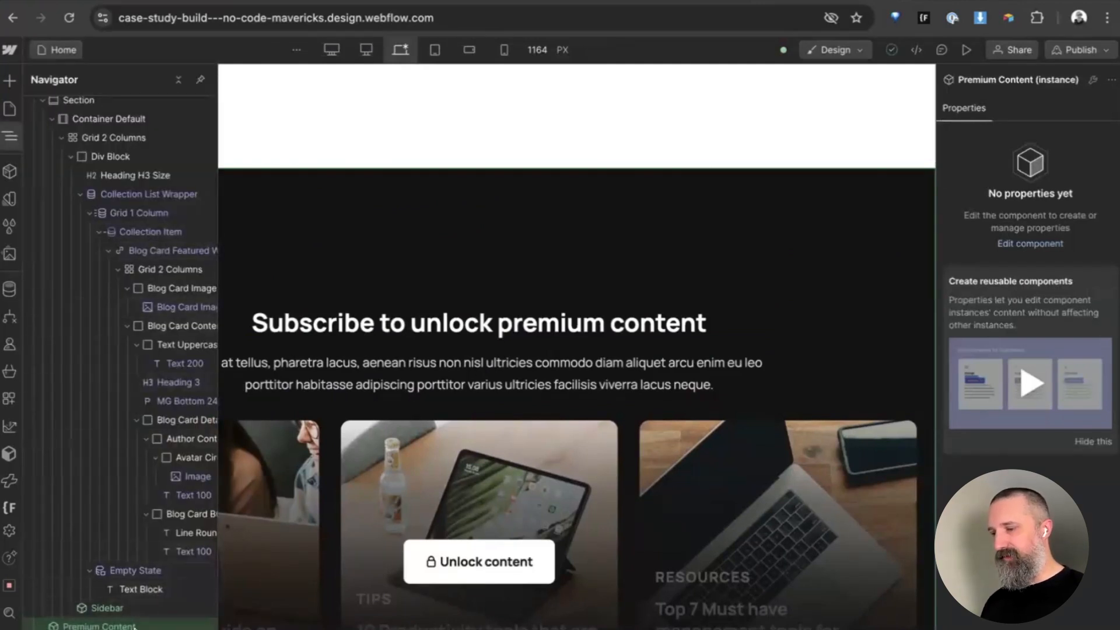
{"action": "key", "text": "z"}
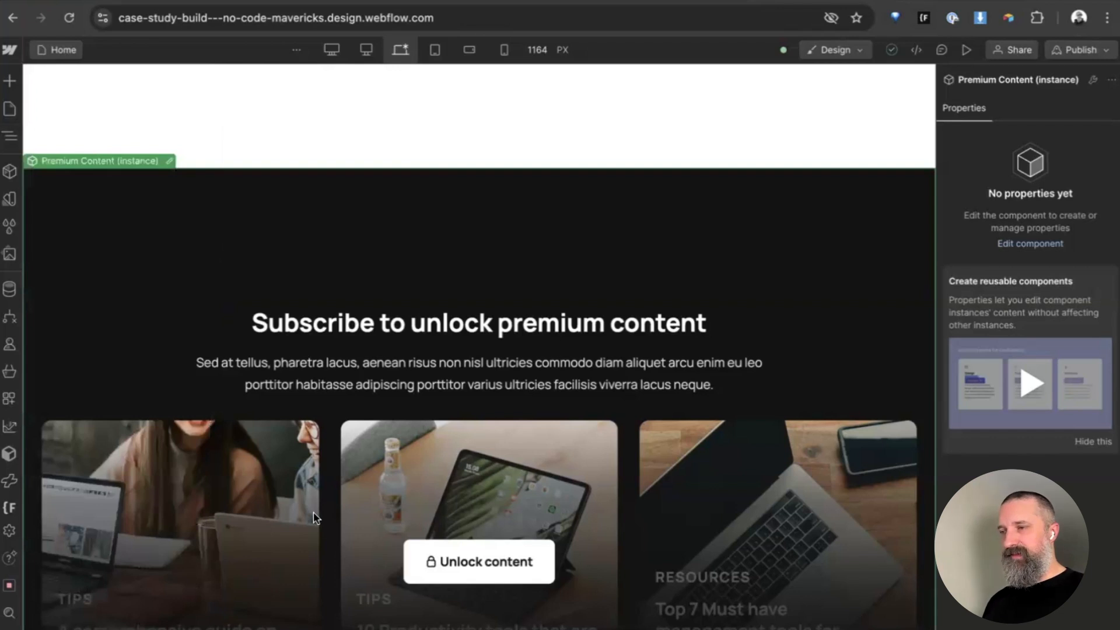
{"action": "scroll", "coordinate": [315, 518], "scroll_direction": "down", "scroll_amount": 2}
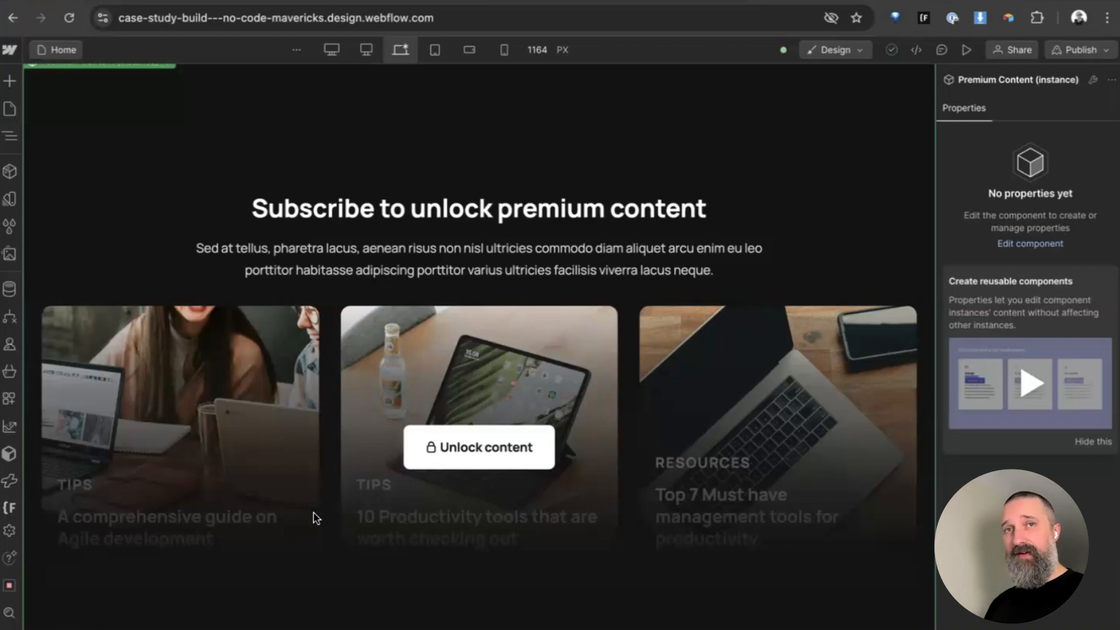
{"action": "scroll", "coordinate": [313, 518], "scroll_direction": "up", "scroll_amount": 15}
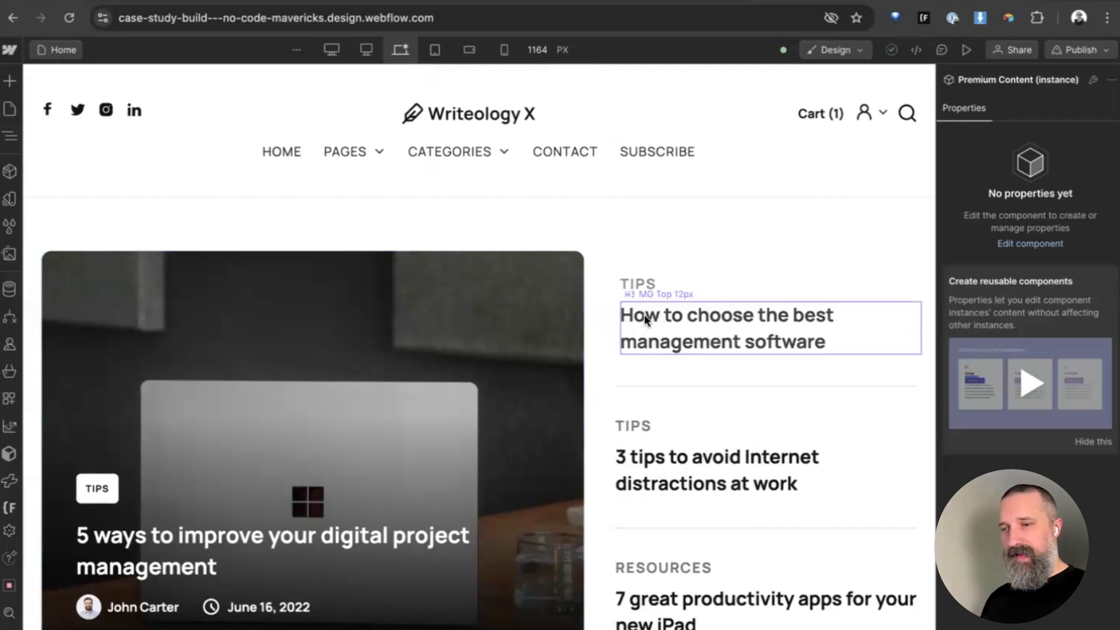
- Select the first side article's heading and the Header, and compare the Header component with the first Section in the Navigator
{"action": "left_click", "coordinate": [722, 316]}
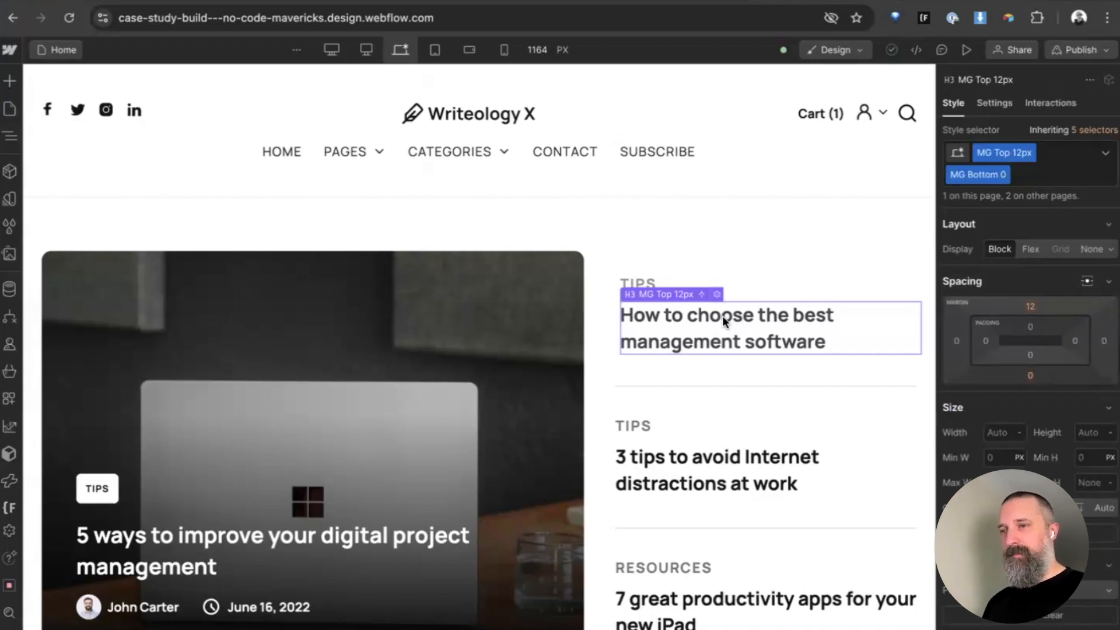
{"action": "left_click", "coordinate": [575, 165]}
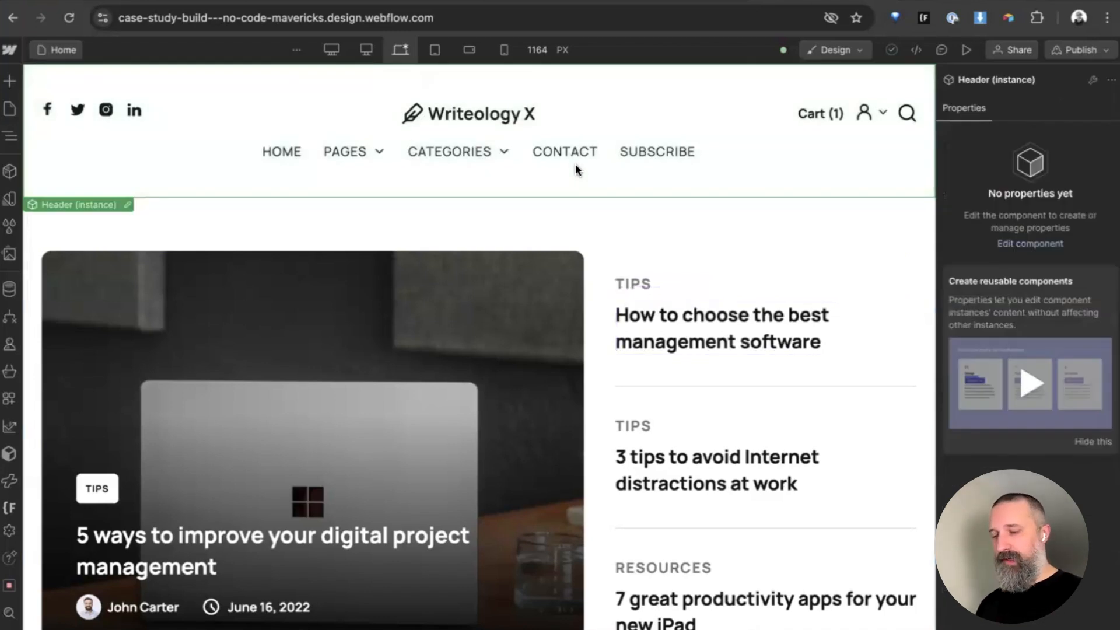
{"action": "key", "text": "z"}
{"action": "left_click", "coordinate": [154, 162]}
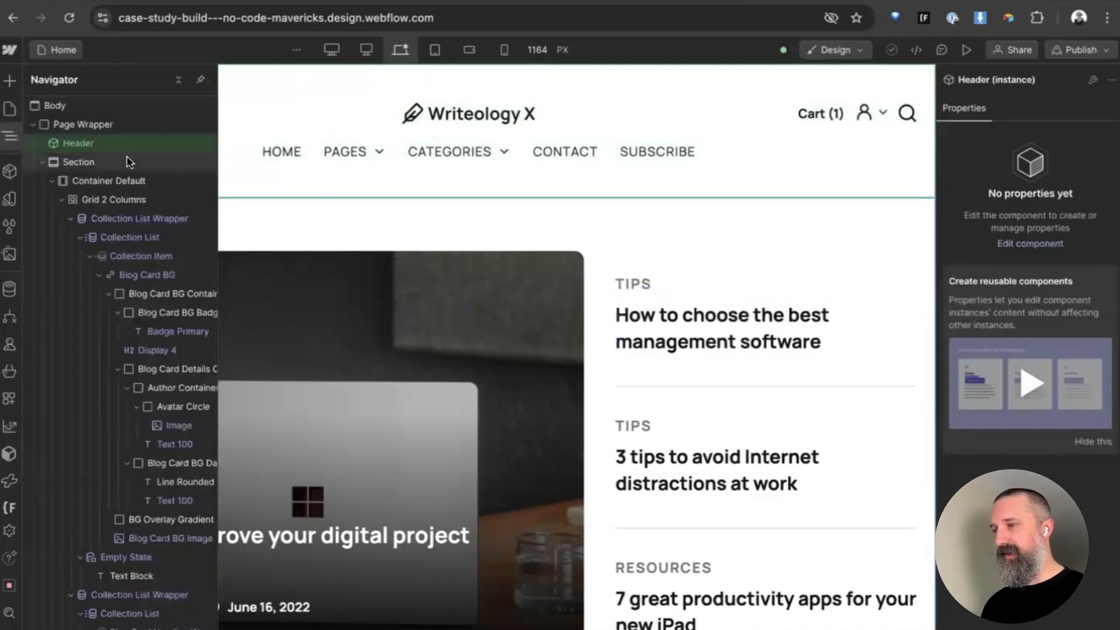
{"action": "left_click", "coordinate": [84, 144]}
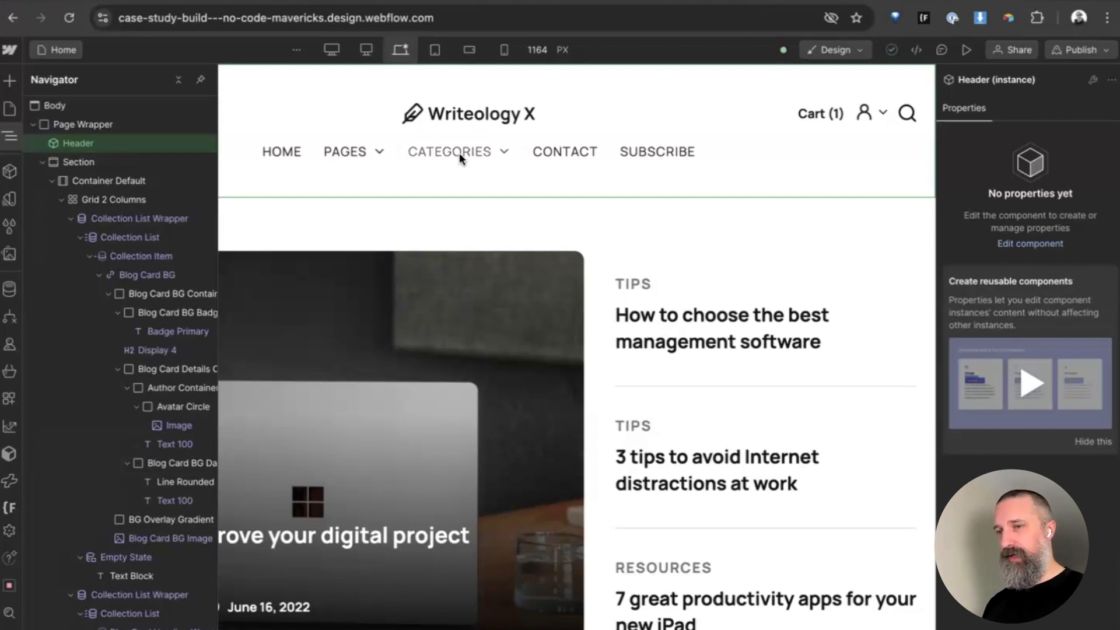
{"action": "left_click", "coordinate": [102, 163]}
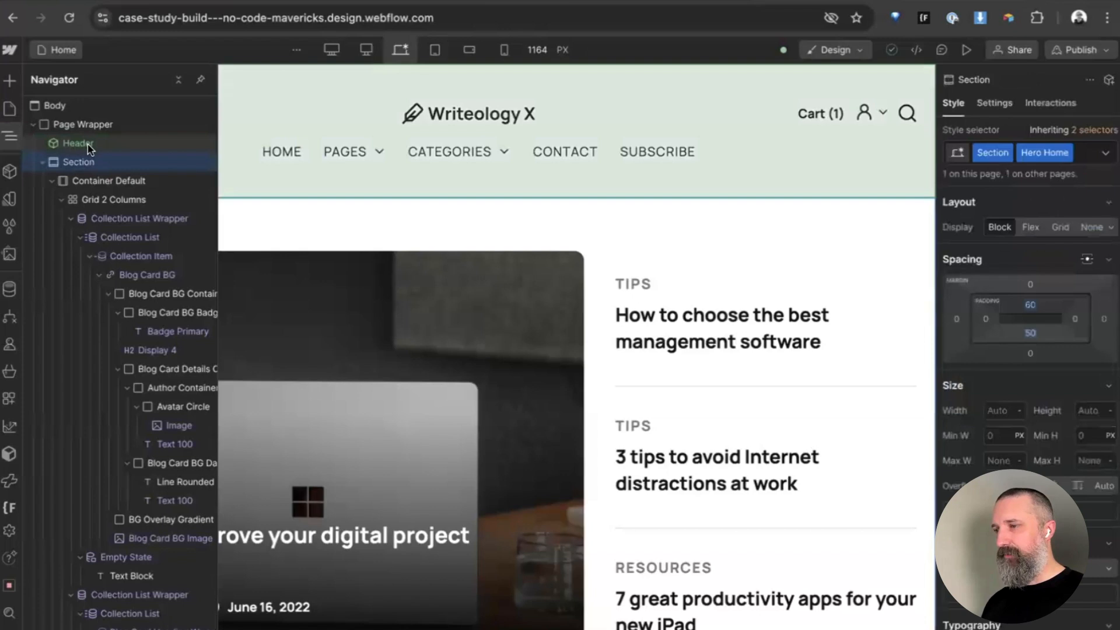
- Examine the element tree down to Premium Content, and select the Header component and the Hero Home section in turn
{"action": "scroll", "coordinate": [129, 275], "scroll_direction": "down", "scroll_amount": 10}
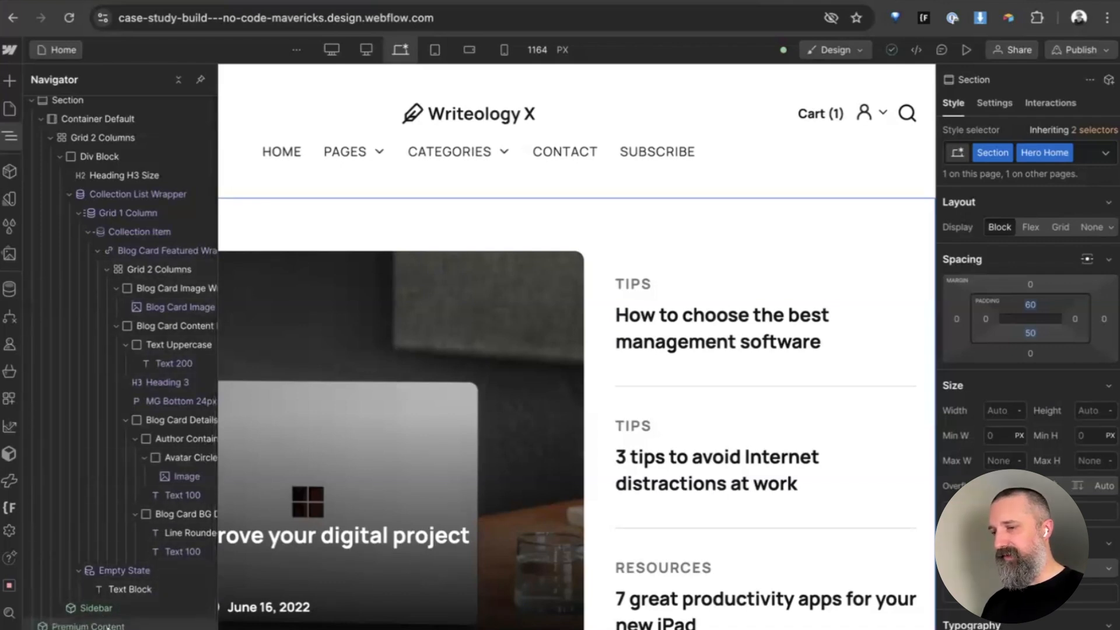
{"action": "scroll", "coordinate": [111, 485], "scroll_direction": "up", "scroll_amount": 10}
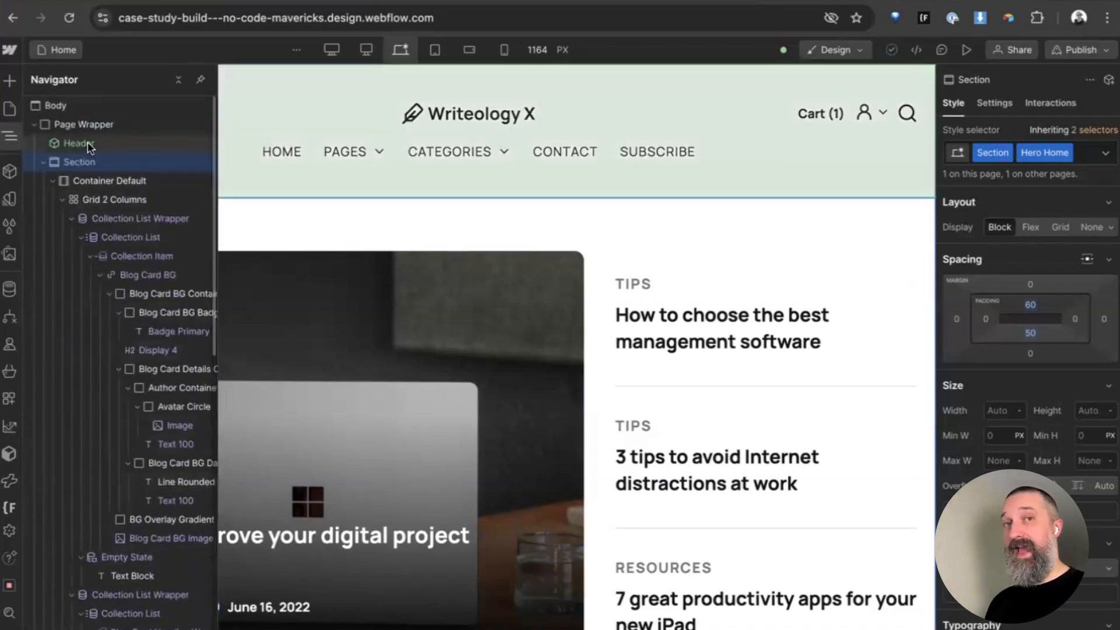
{"action": "left_click", "coordinate": [89, 147]}
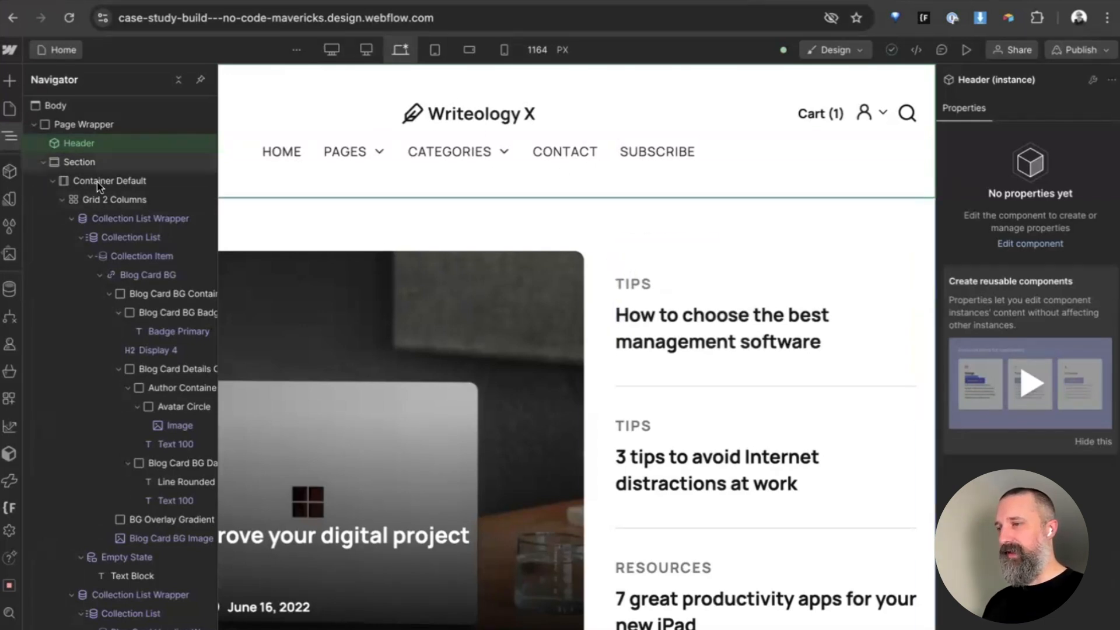
{"action": "left_click", "coordinate": [75, 157]}
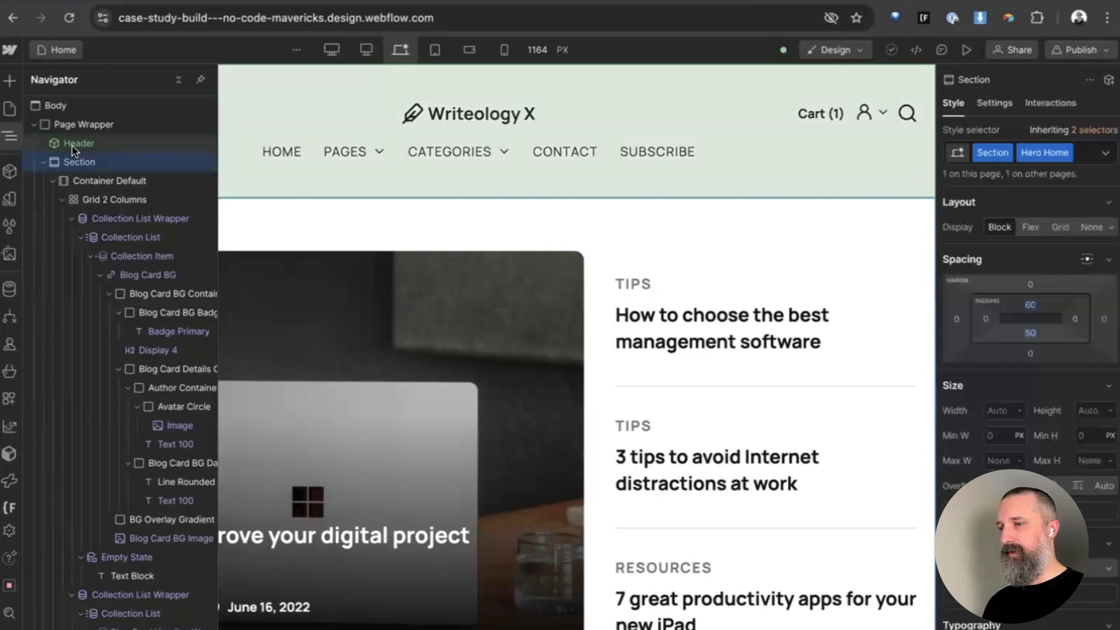
- Open the Header component for editing, look over the dimmed page around it and return to the home page
{"action": "left_click", "coordinate": [72, 146]}
{"action": "left_click", "coordinate": [74, 163]}
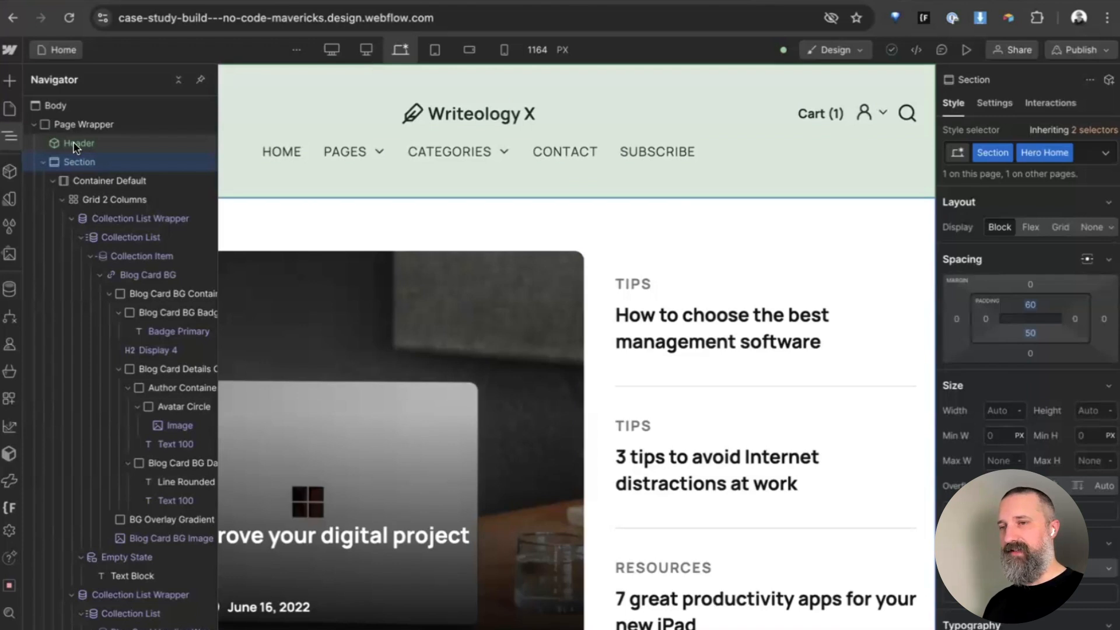
{"action": "left_click", "coordinate": [75, 145]}
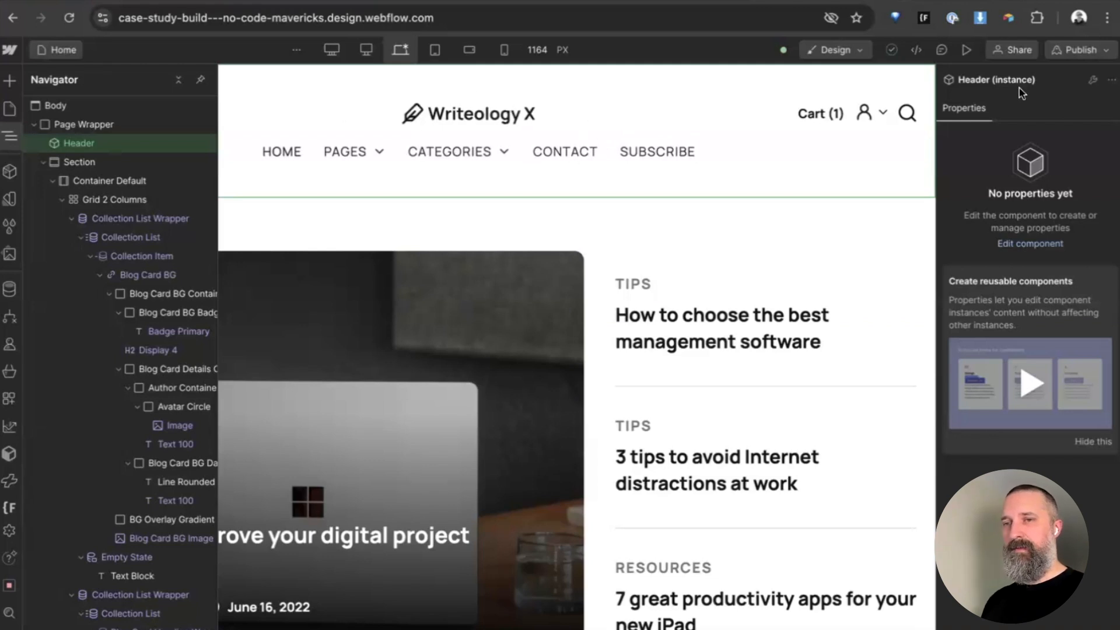
{"action": "left_click", "coordinate": [1092, 81]}
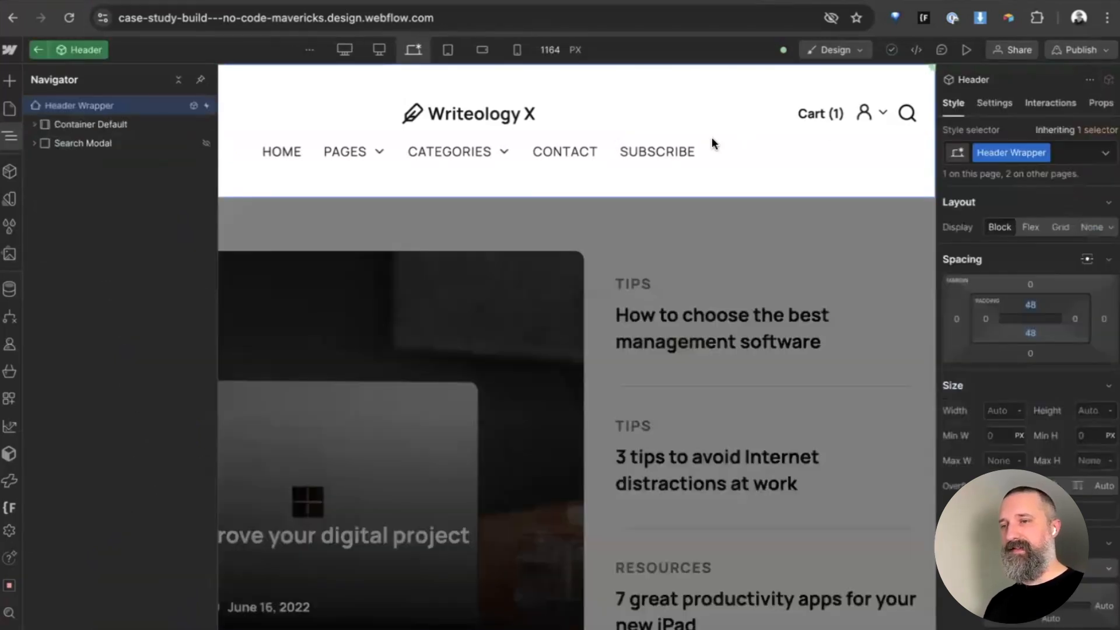
{"action": "scroll", "coordinate": [329, 376], "scroll_direction": "down", "scroll_amount": 8}
{"action": "scroll", "coordinate": [329, 373], "scroll_direction": "down", "scroll_amount": 15}
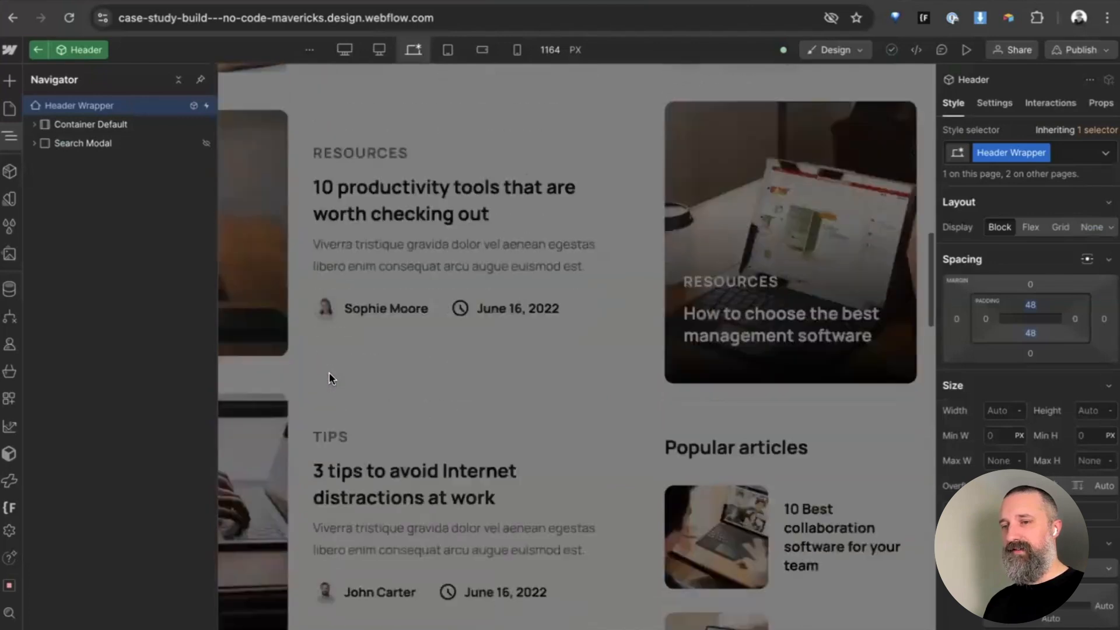
{"action": "scroll", "coordinate": [329, 378], "scroll_direction": "up", "scroll_amount": 20}
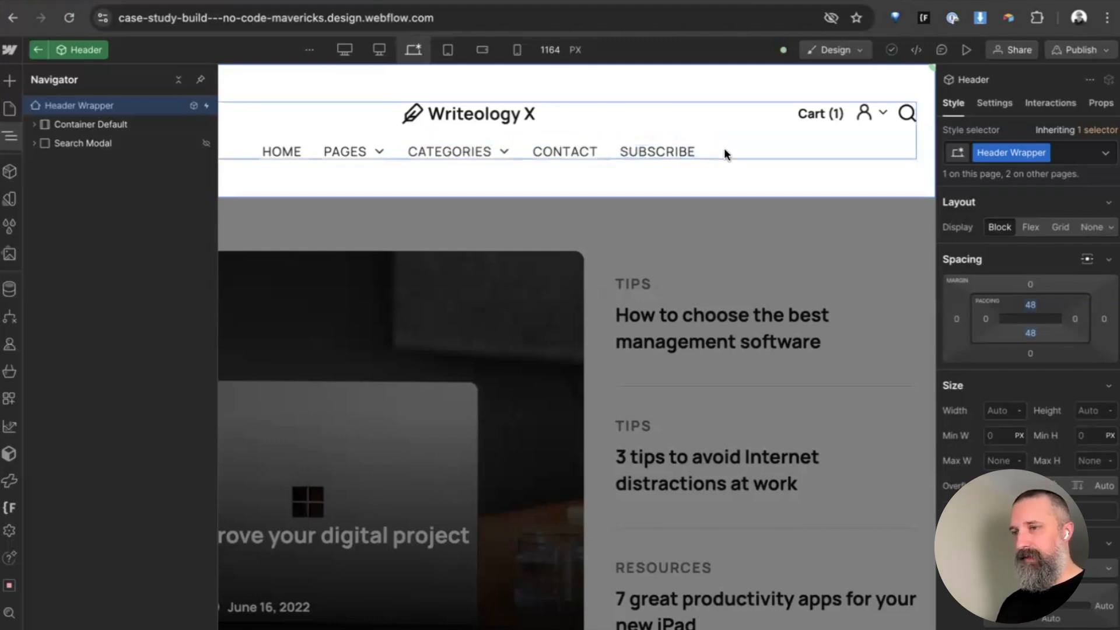
{"action": "left_click", "coordinate": [699, 215]}
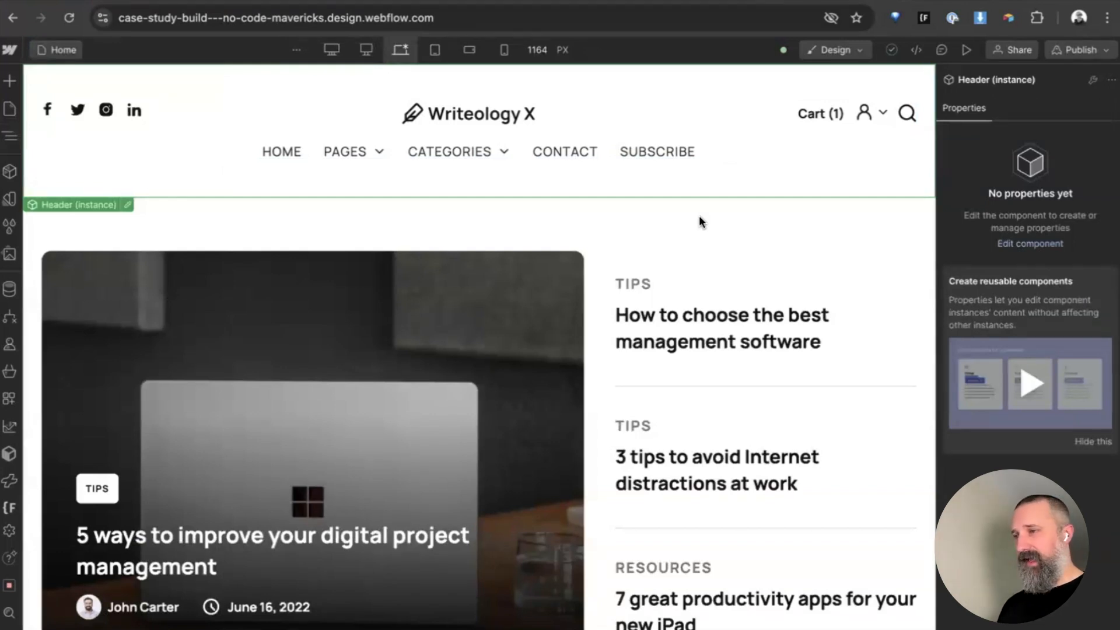
- Select the Page Wrapper, the Header and the hero's first Collection List Wrapper in turn in the Navigator
{"action": "key", "text": "z"}
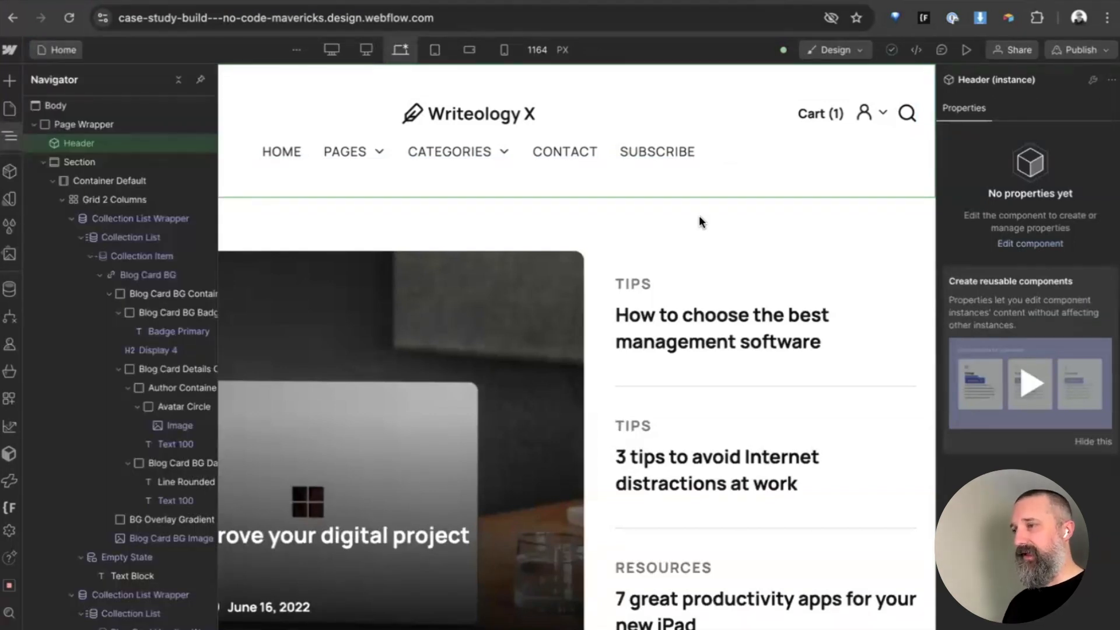
{"action": "left_click", "coordinate": [76, 124]}
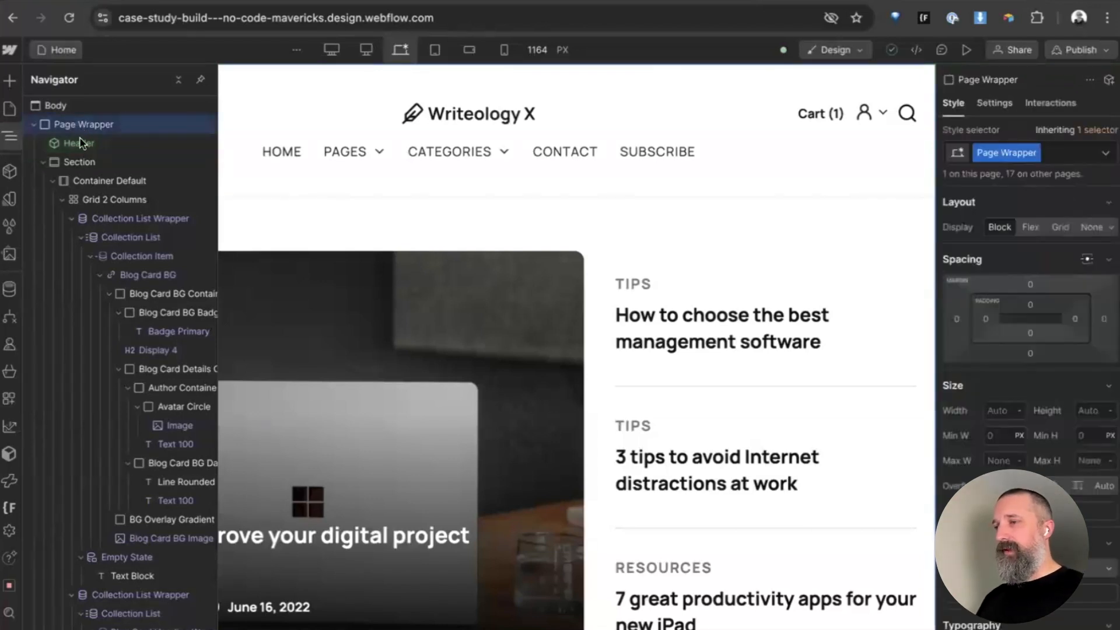
{"action": "left_click", "coordinate": [83, 145]}
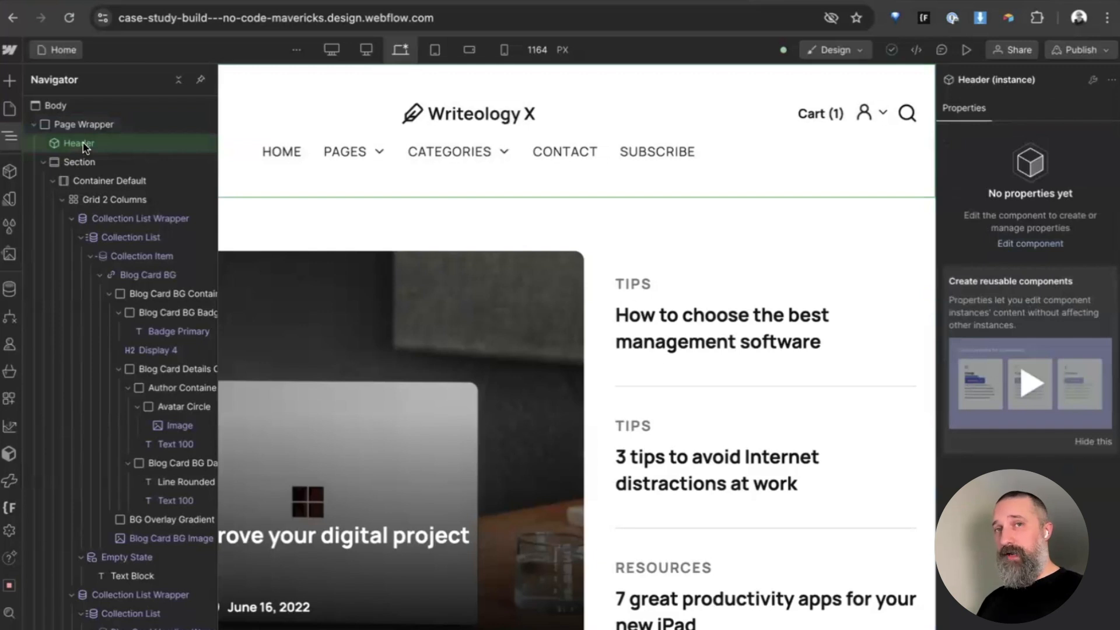
{"action": "left_click", "coordinate": [114, 219]}
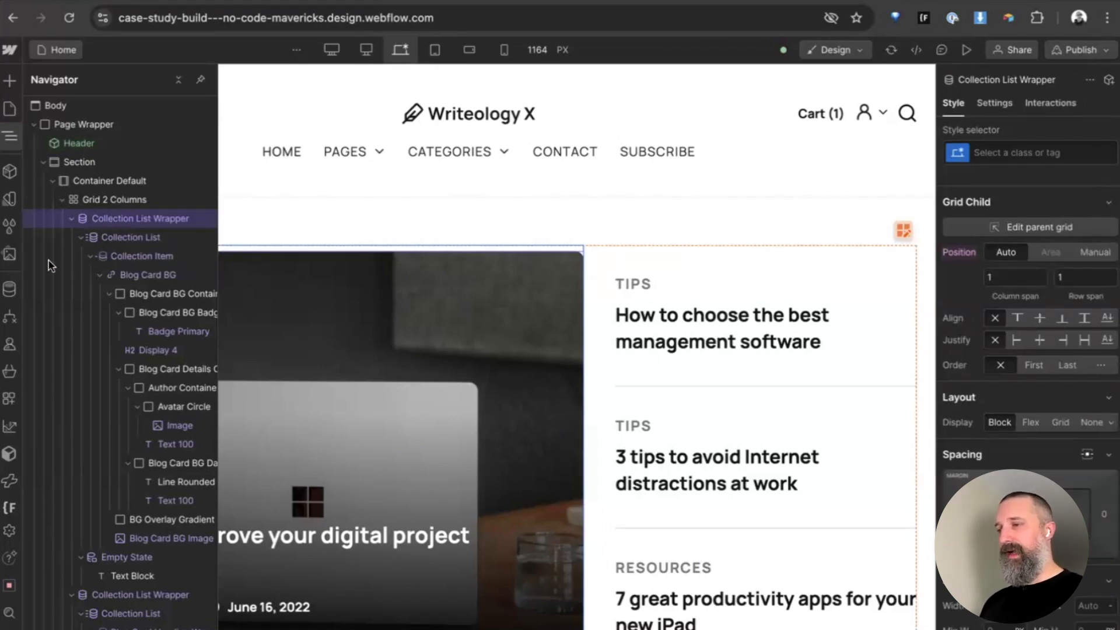
- View the items of the Blog Posts CMS collection and the list of site pages, and return to the home page canvas
{"action": "left_click", "coordinate": [8, 292]}
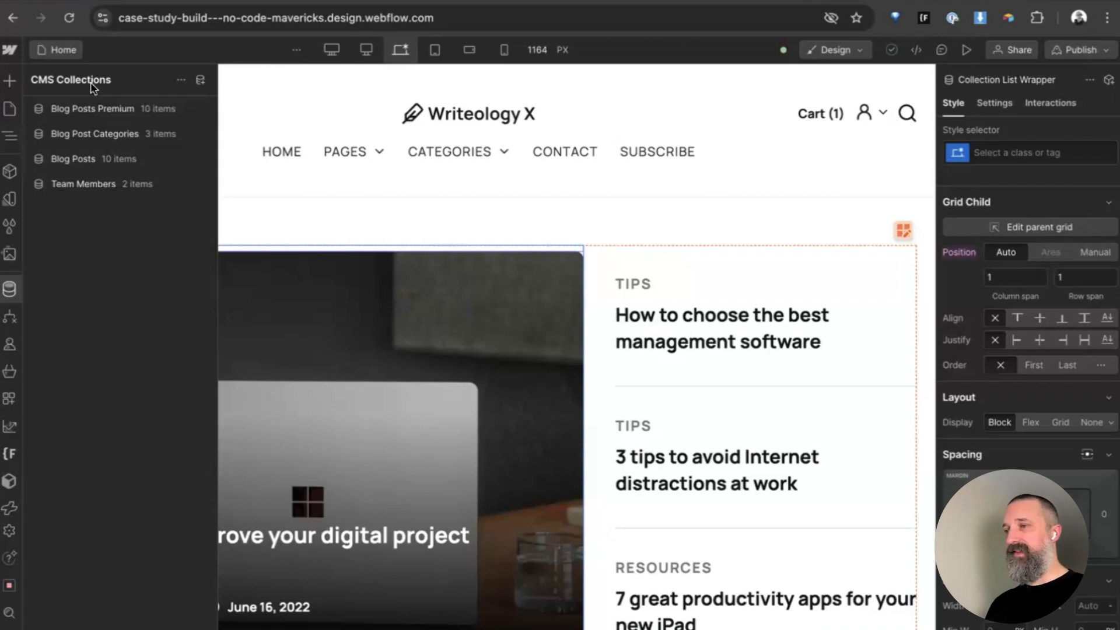
{"action": "left_click", "coordinate": [72, 159]}
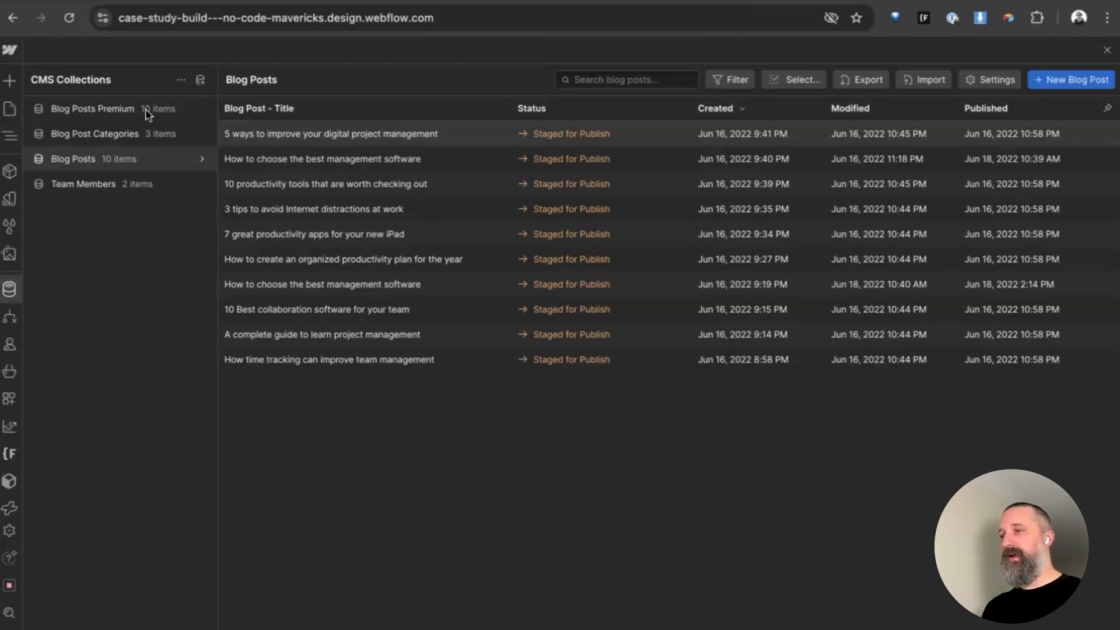
{"action": "left_click", "coordinate": [10, 108]}
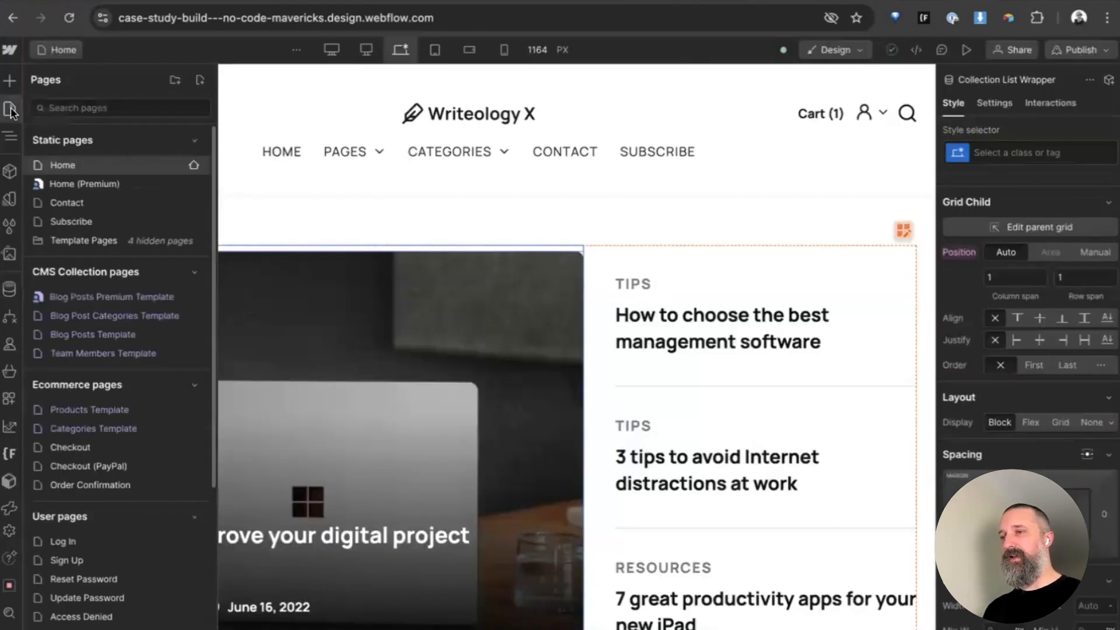
{"action": "scroll", "coordinate": [550, 292], "scroll_direction": "down", "scroll_amount": 1}
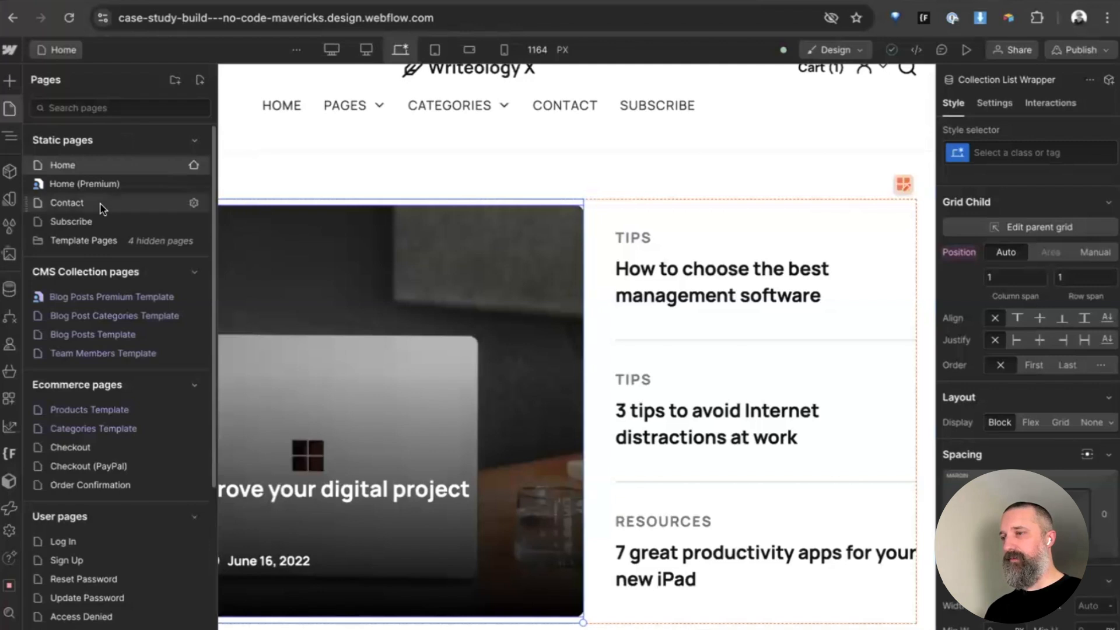
{"action": "key", "text": "z"}
{"action": "key", "text": "z"}
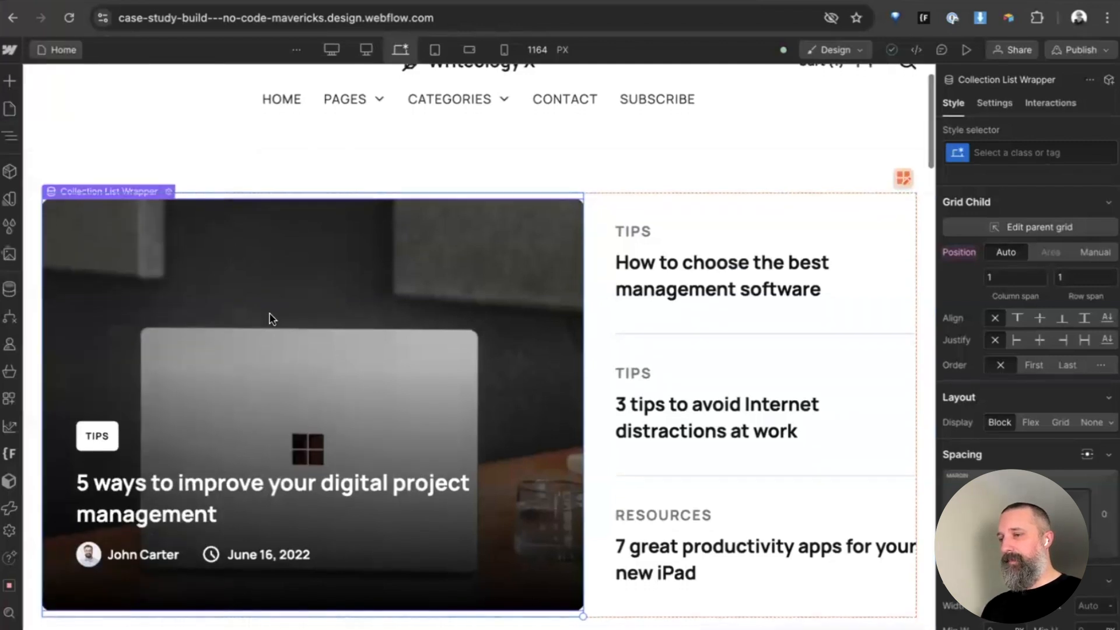
- Select the third side article's card link, the large featured card and the Collection List Wrapper that contains it
{"action": "scroll", "coordinate": [270, 317], "scroll_direction": "down", "scroll_amount": 3}
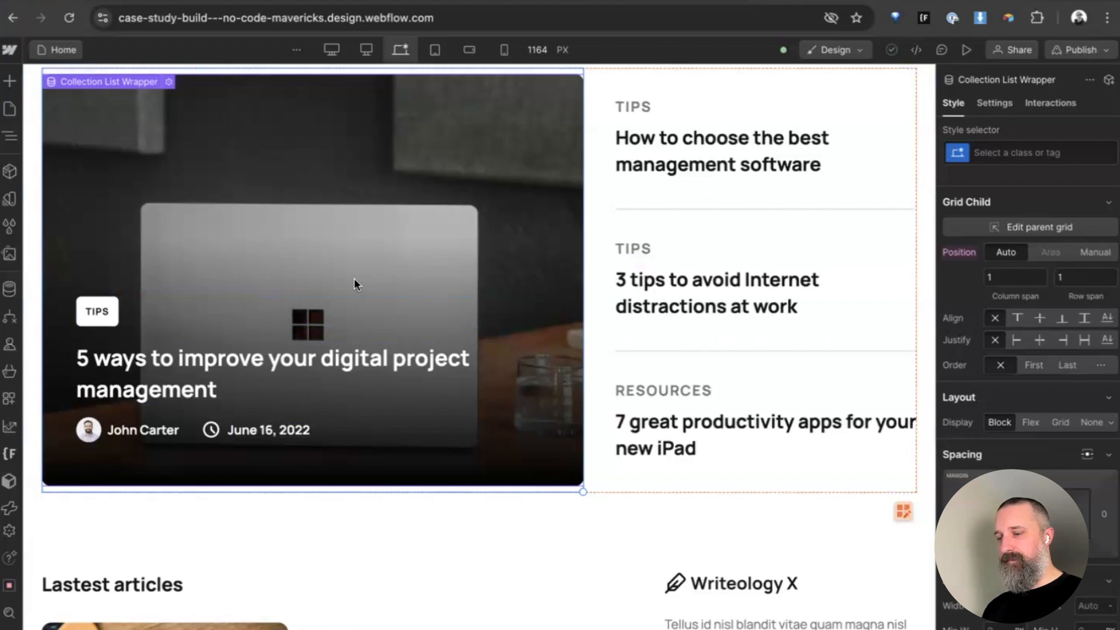
{"action": "key", "text": "z"}
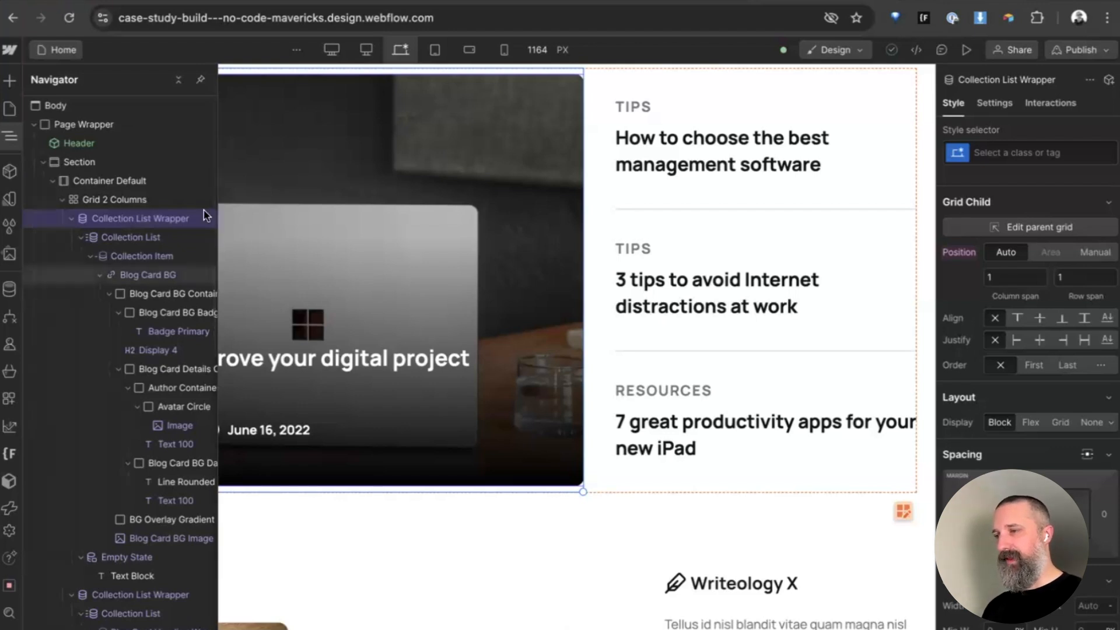
{"action": "left_click", "coordinate": [648, 368]}
{"action": "scroll", "coordinate": [606, 353], "scroll_direction": "up", "scroll_amount": 1}
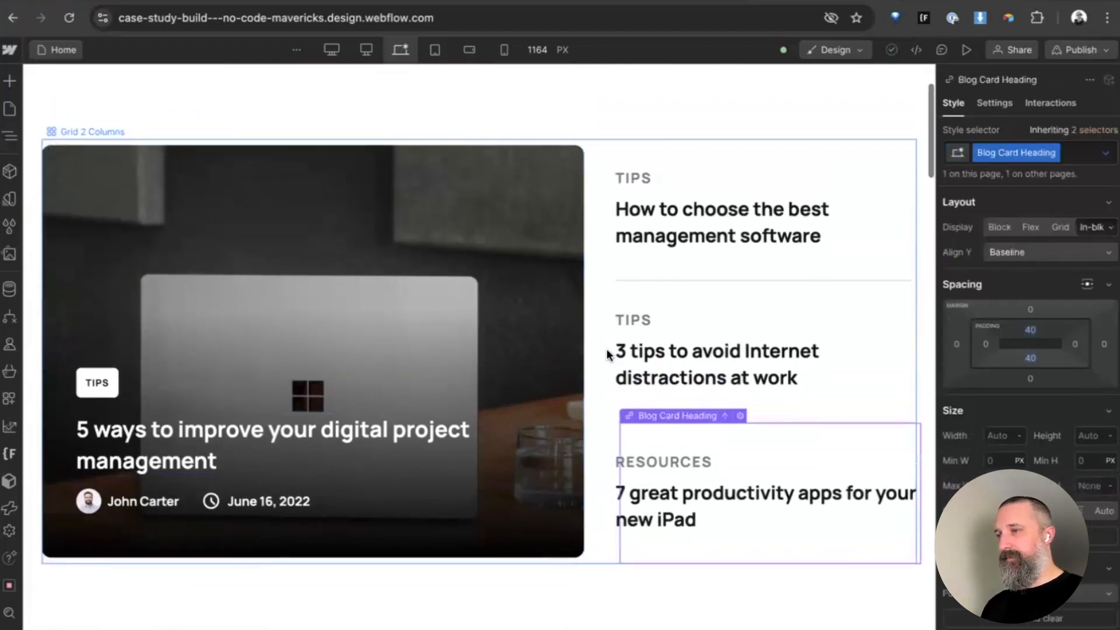
{"action": "left_click", "coordinate": [500, 177]}
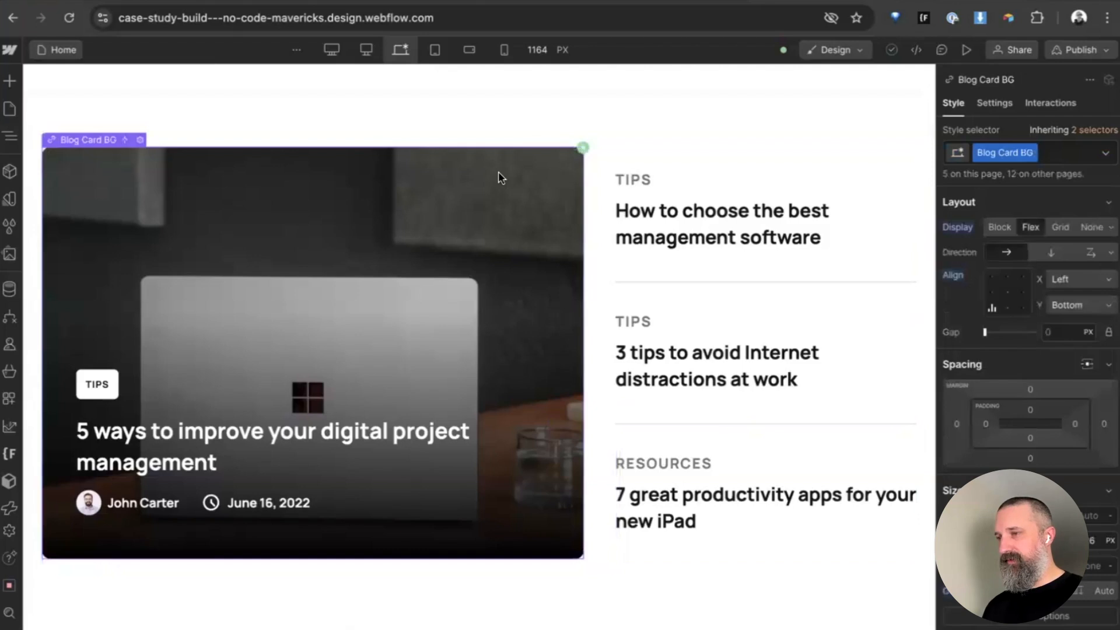
{"action": "key", "text": "z"}
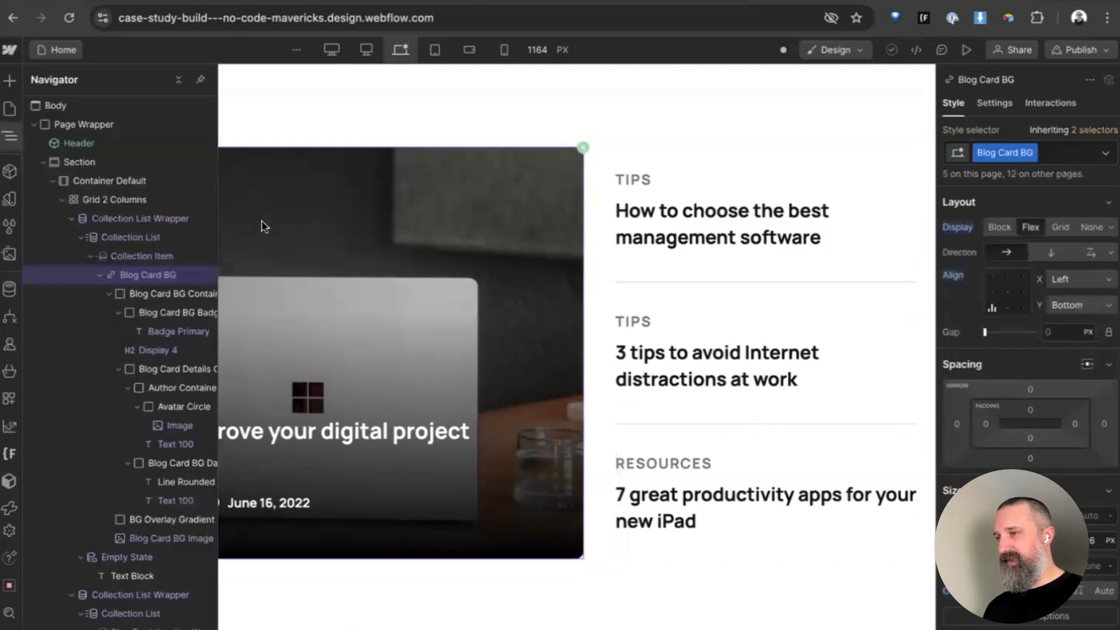
{"action": "left_click", "coordinate": [115, 226]}
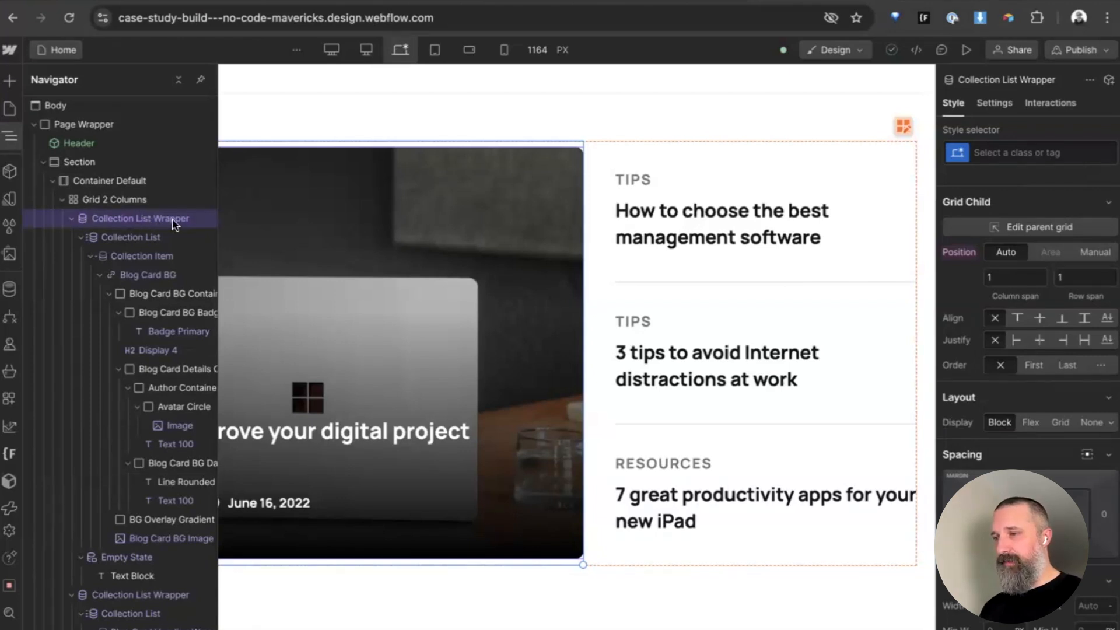
- Check the featured card's collection list source against the CMS collections, and return to the canvas
{"action": "key", "text": "z"}
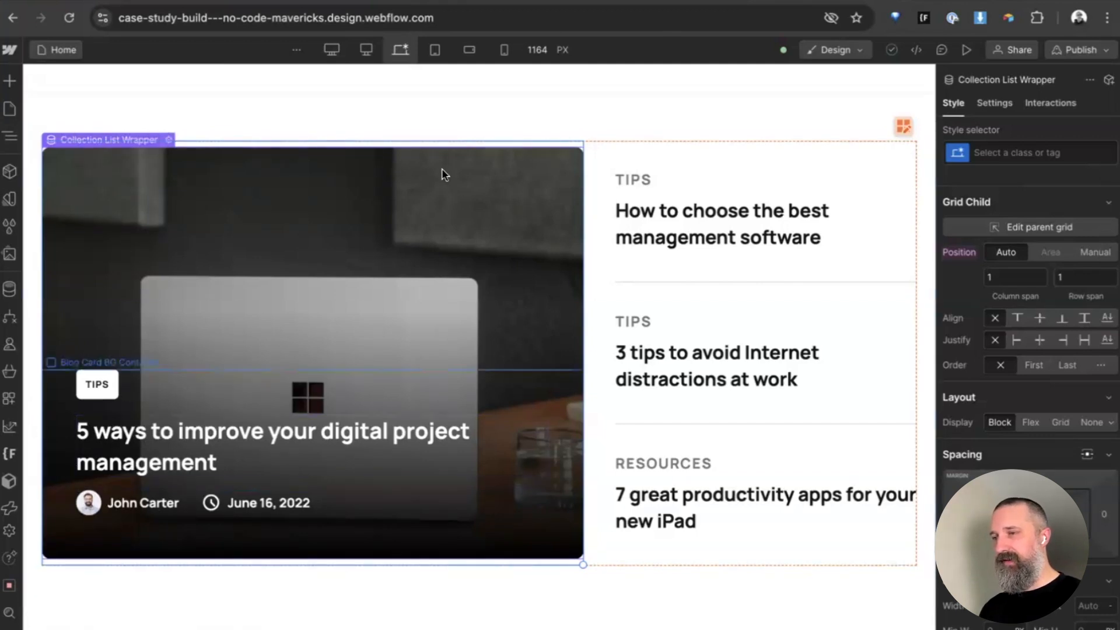
{"action": "left_click", "coordinate": [168, 136]}
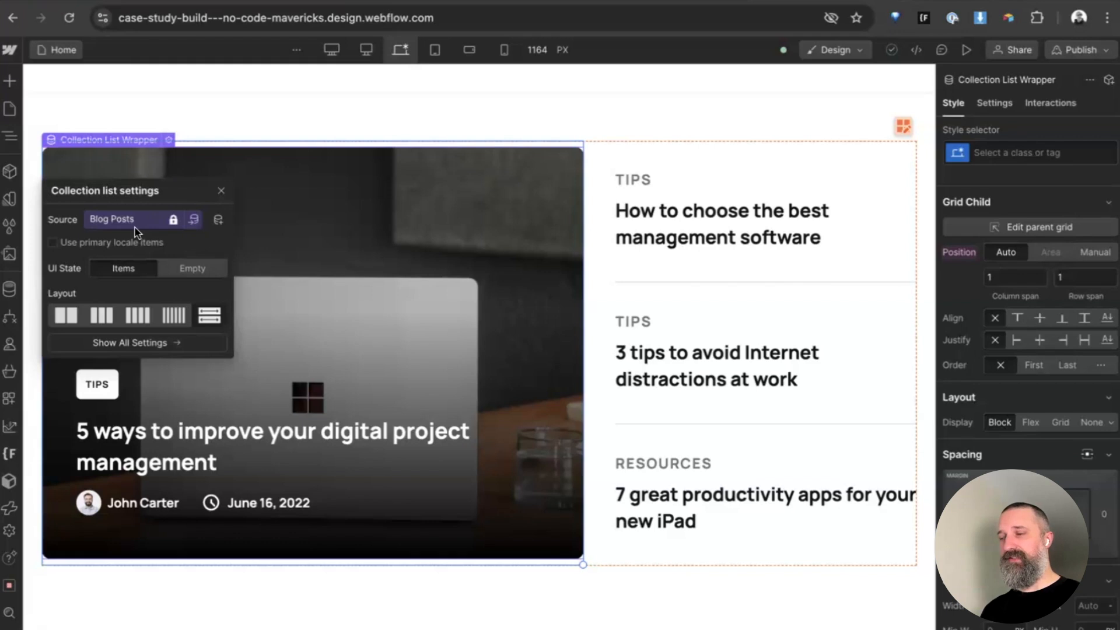
{"action": "left_click", "coordinate": [10, 289]}
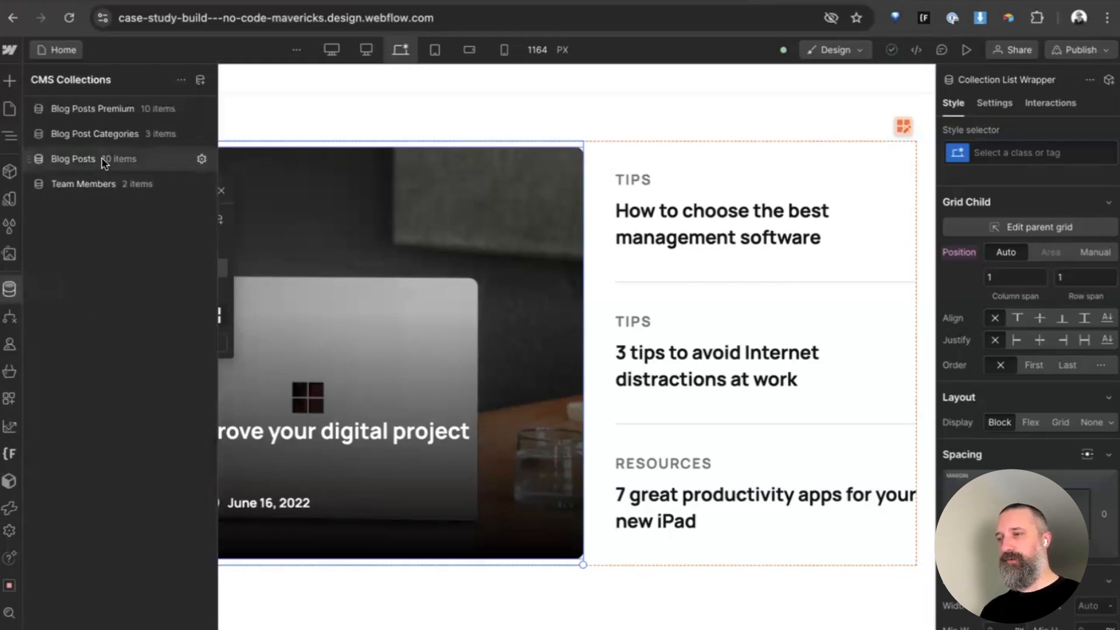
{"action": "left_click", "coordinate": [348, 101]}
- Reselect the featured card's Collection List Wrapper in the Navigator, show its element settings and look over the articles below
{"action": "key", "text": "z"}
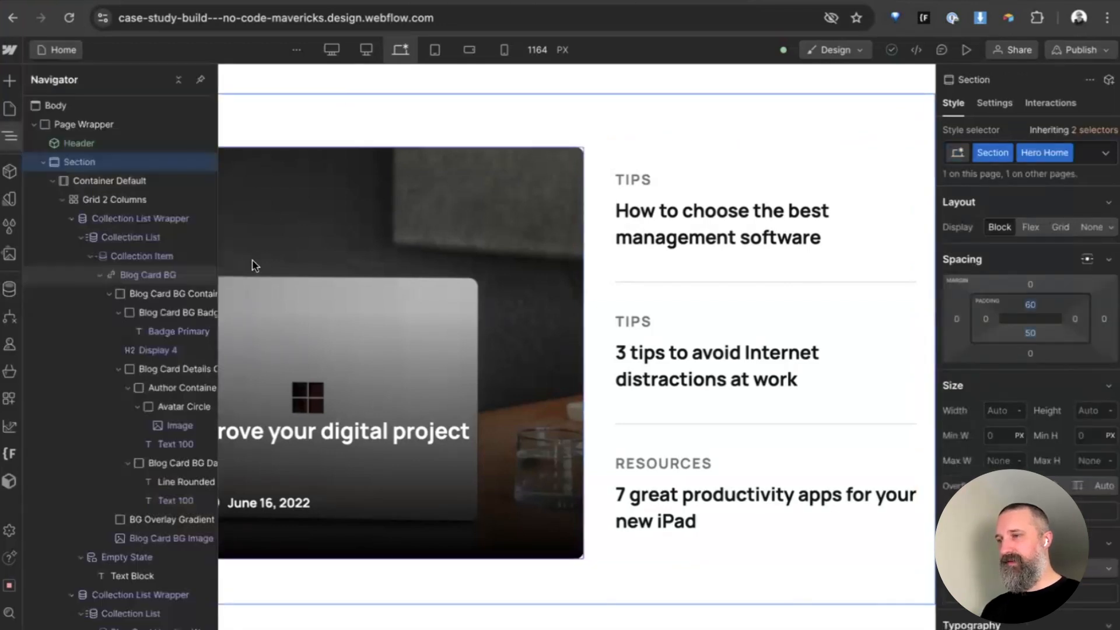
{"action": "left_click", "coordinate": [118, 219]}
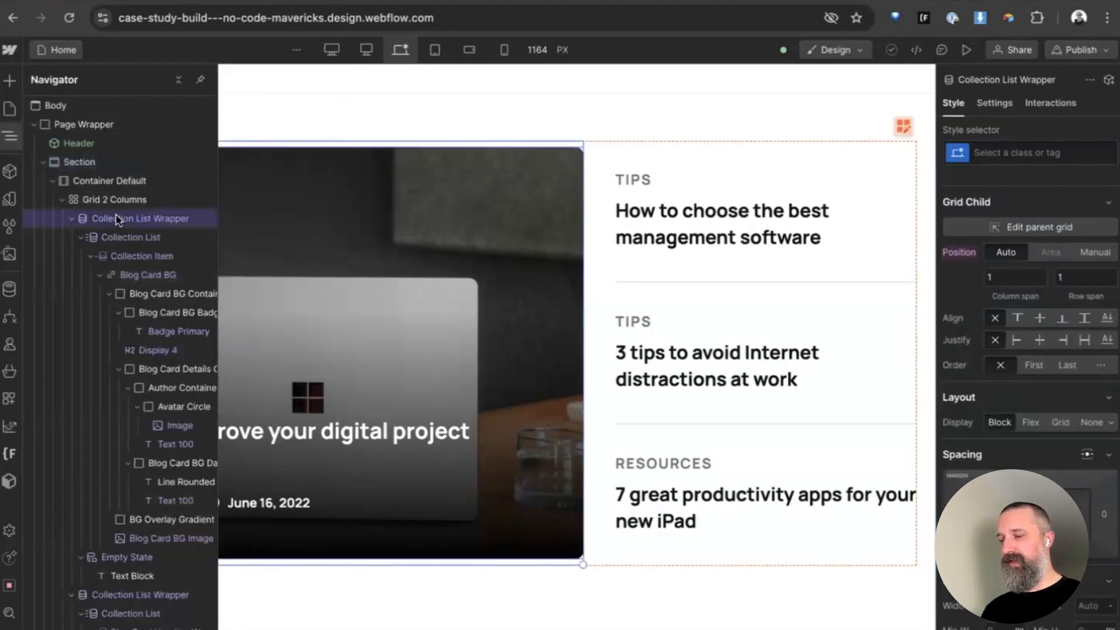
{"action": "key", "text": "z"}
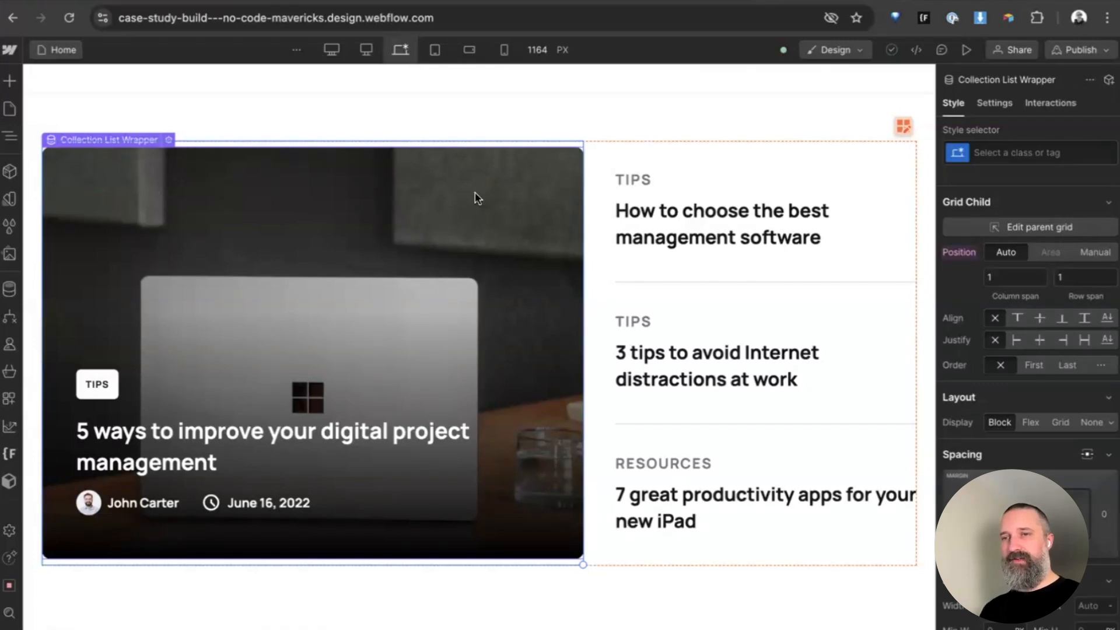
{"action": "left_click", "coordinate": [991, 105]}
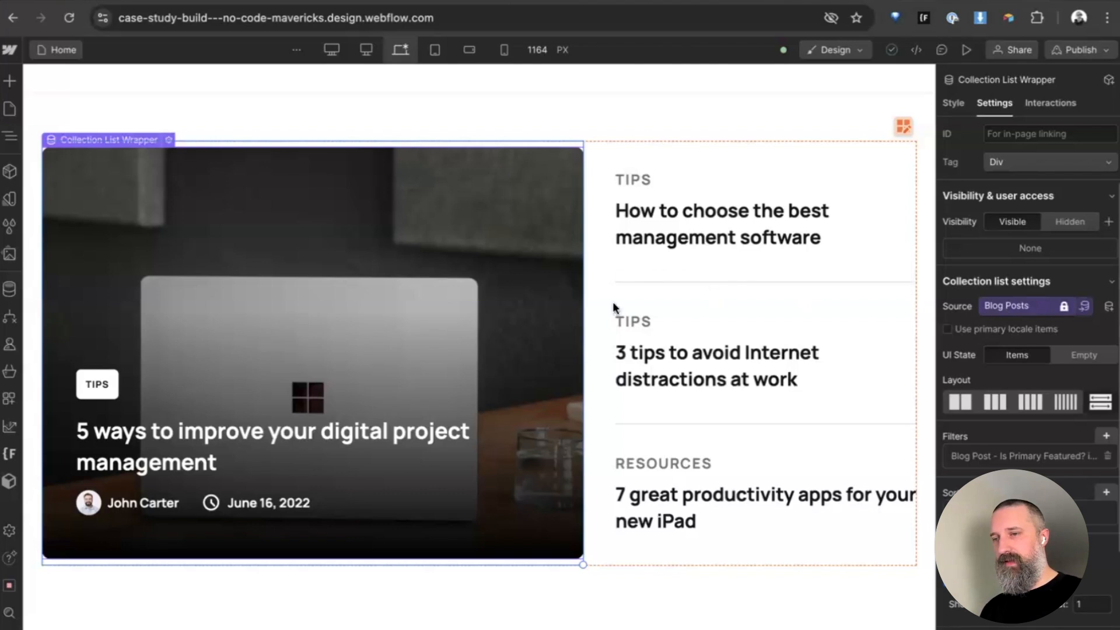
{"action": "scroll", "coordinate": [577, 323], "scroll_direction": "down", "scroll_amount": 2}
{"action": "scroll", "coordinate": [576, 322], "scroll_direction": "down", "scroll_amount": 4}
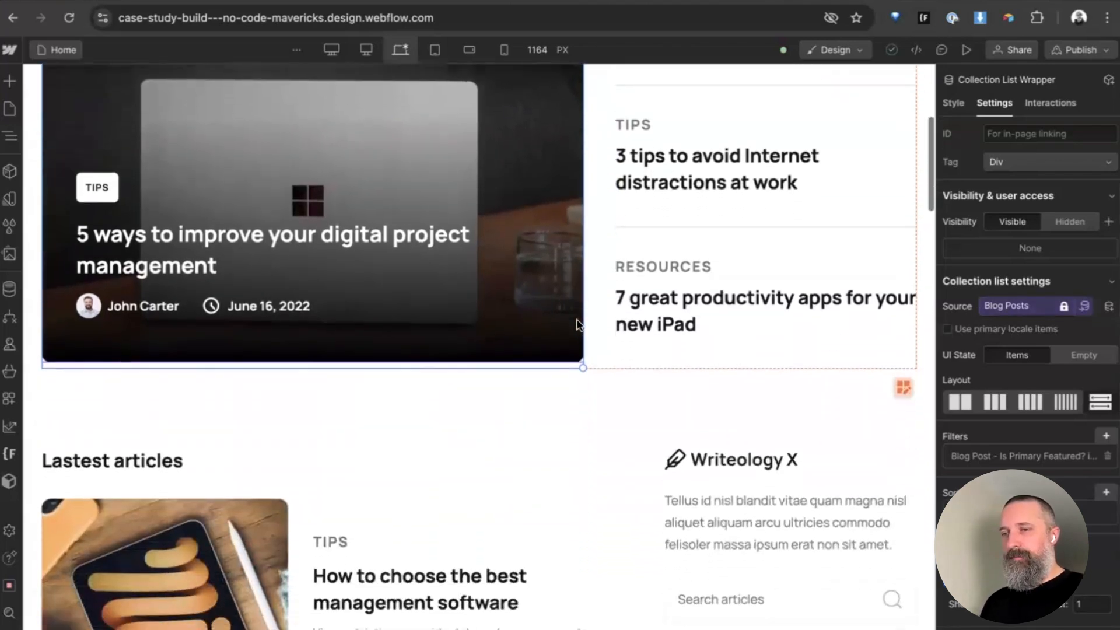
{"action": "scroll", "coordinate": [577, 320], "scroll_direction": "up", "scroll_amount": 7}
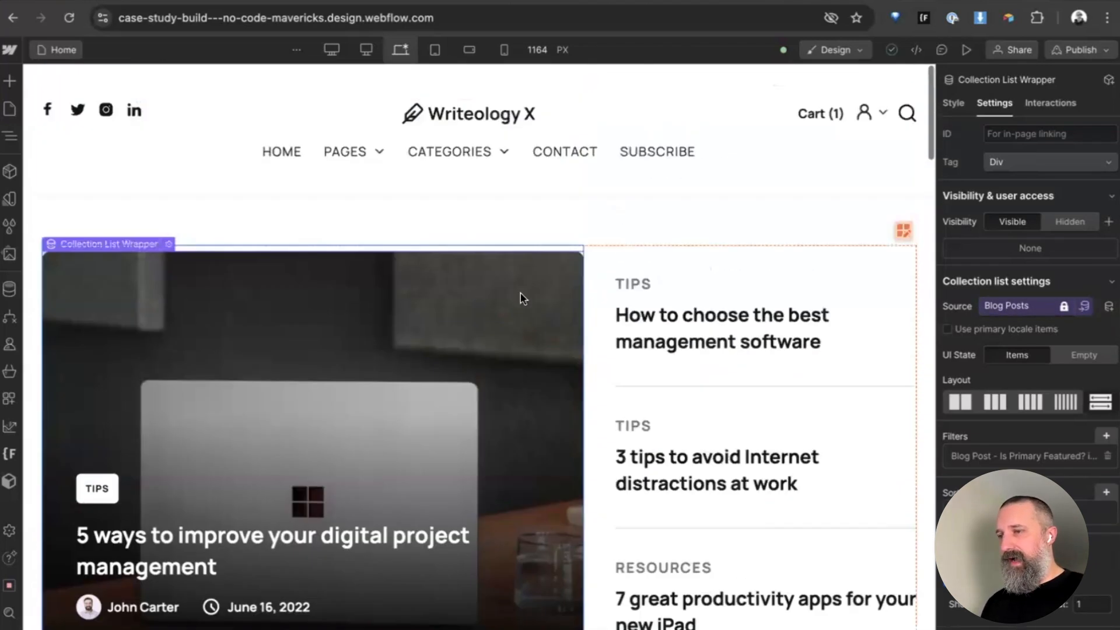
- Select the hero Section on the canvas and its first Collection List Wrapper in the Navigator
{"action": "left_click", "coordinate": [365, 231]}
{"action": "key", "text": "z"}
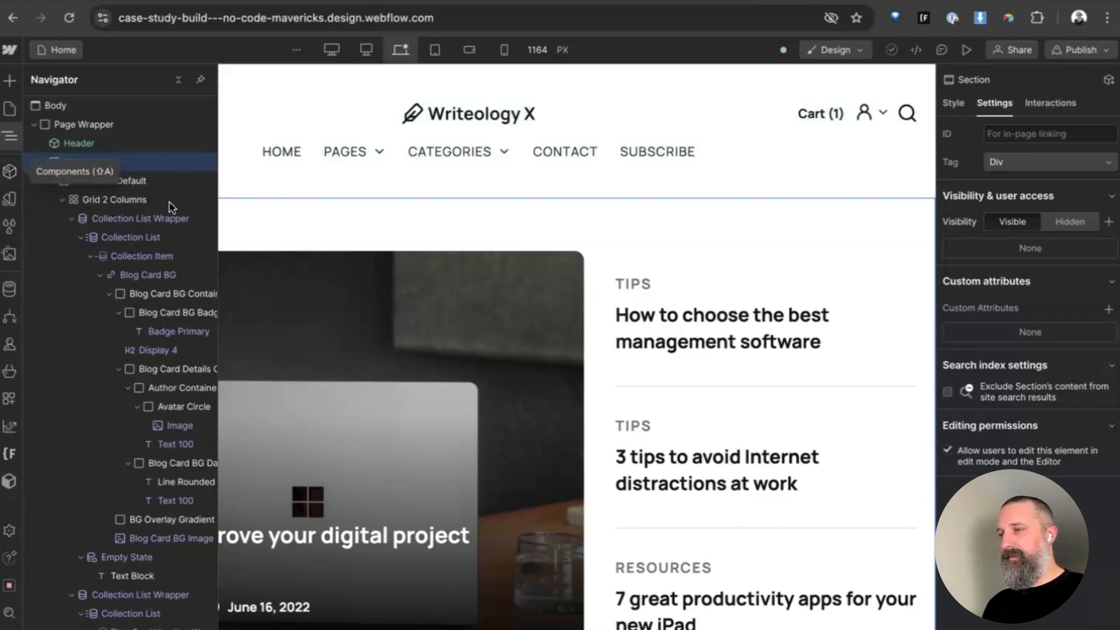
{"action": "left_click", "coordinate": [140, 221]}
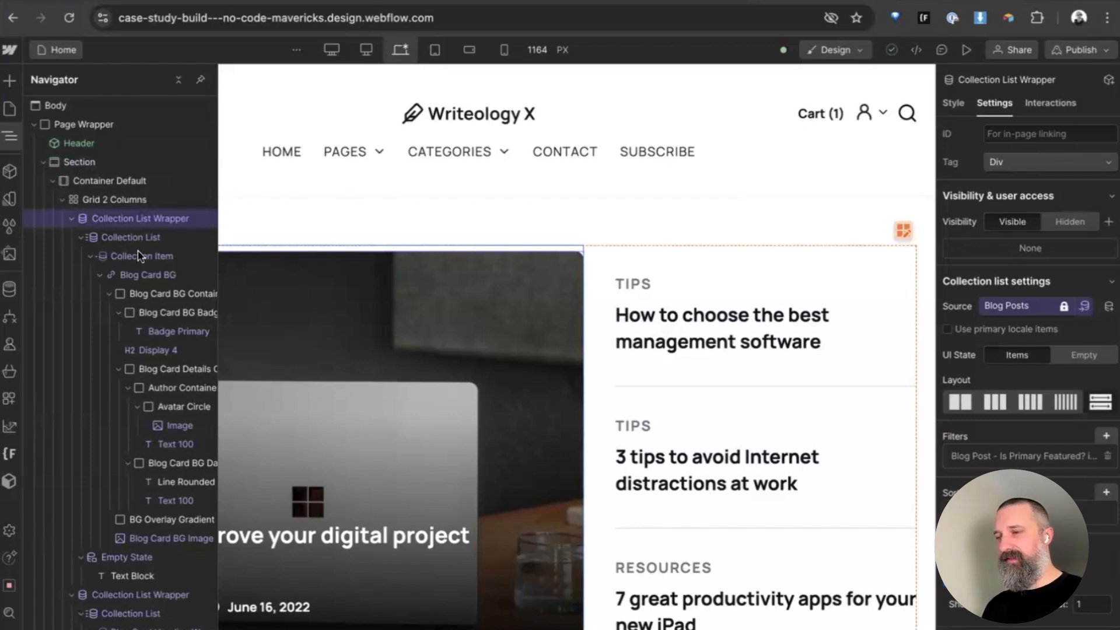
- Look through the element tree down to Premium Content and collapse the whole tree in the Navigator
{"action": "scroll", "coordinate": [130, 373], "scroll_direction": "down", "scroll_amount": 6}
{"action": "scroll", "coordinate": [130, 373], "scroll_direction": "down", "scroll_amount": 5}
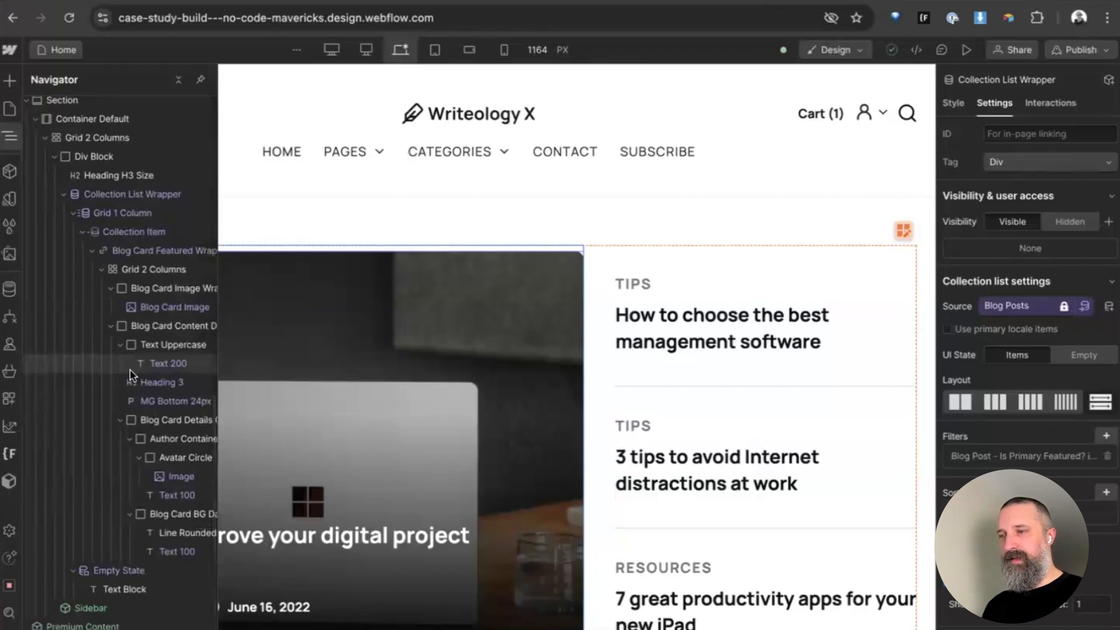
{"action": "scroll", "coordinate": [130, 374], "scroll_direction": "up", "scroll_amount": 10}
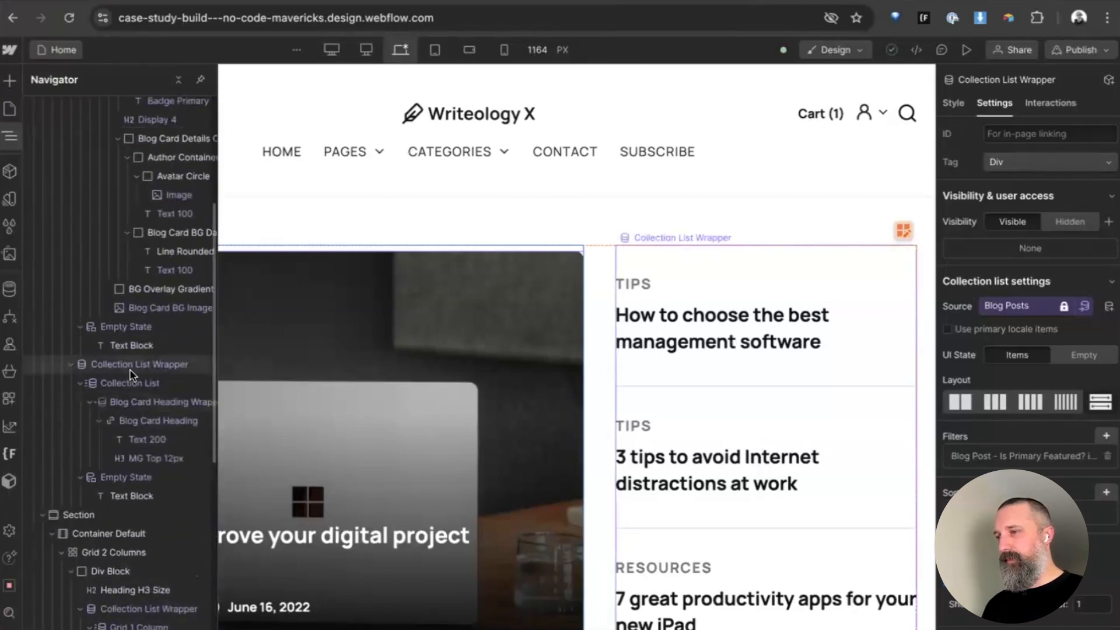
{"action": "left_click", "coordinate": [178, 80]}
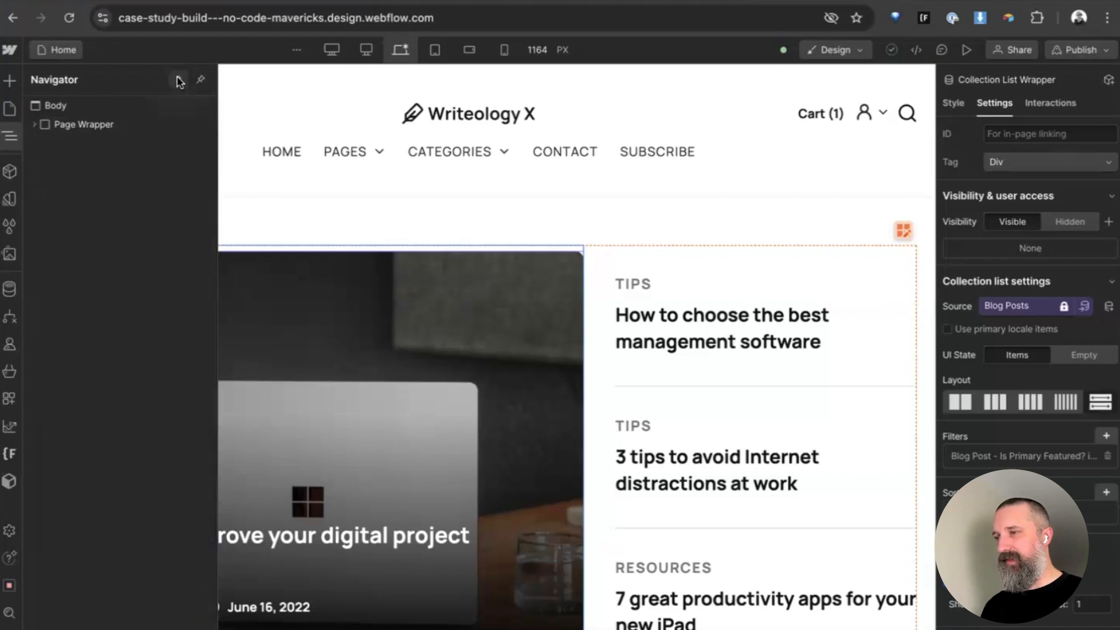
- Add a Div Block directly inside the Body and show it in the Navigator
{"action": "left_click", "coordinate": [49, 107]}
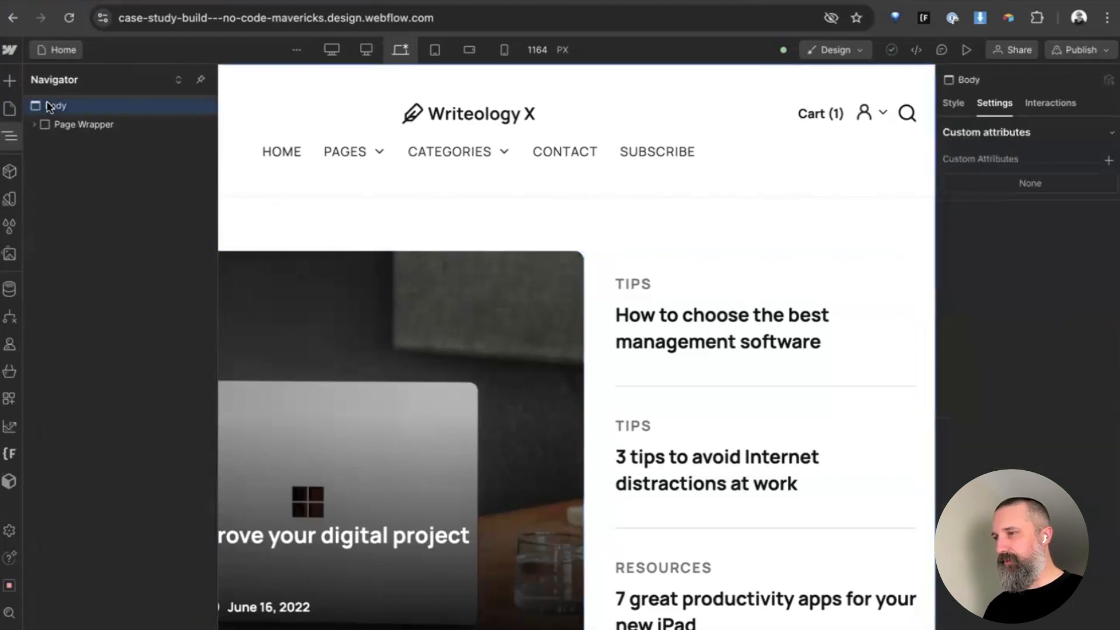
{"action": "left_click", "coordinate": [10, 81]}
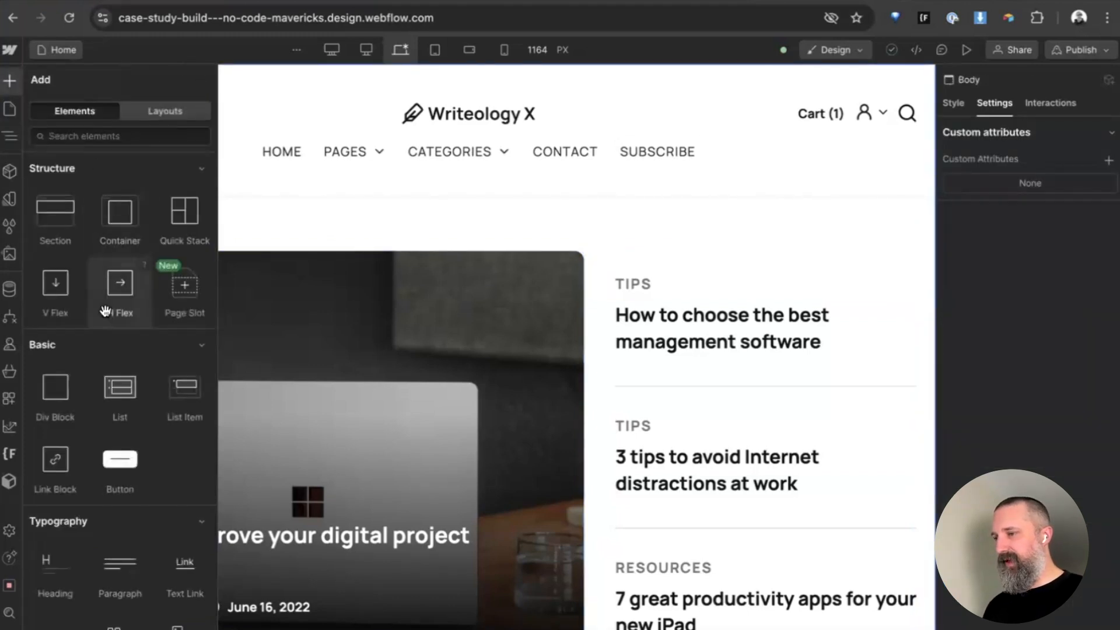
{"action": "scroll", "coordinate": [111, 274], "scroll_direction": "down", "scroll_amount": 2}
{"action": "left_click", "coordinate": [55, 340]}
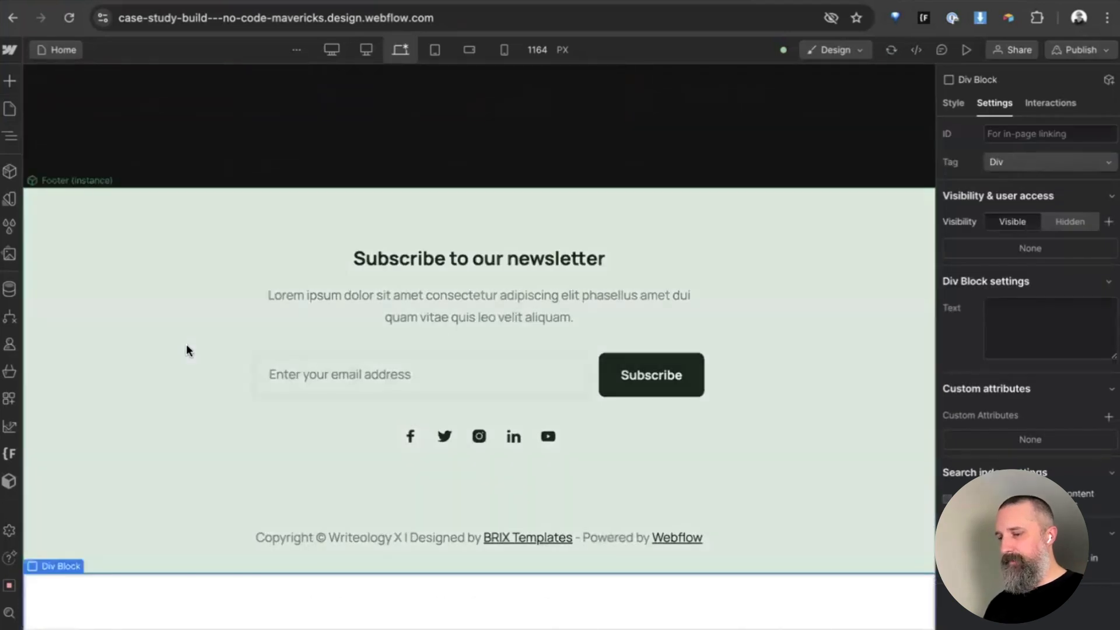
{"action": "key", "text": "z"}
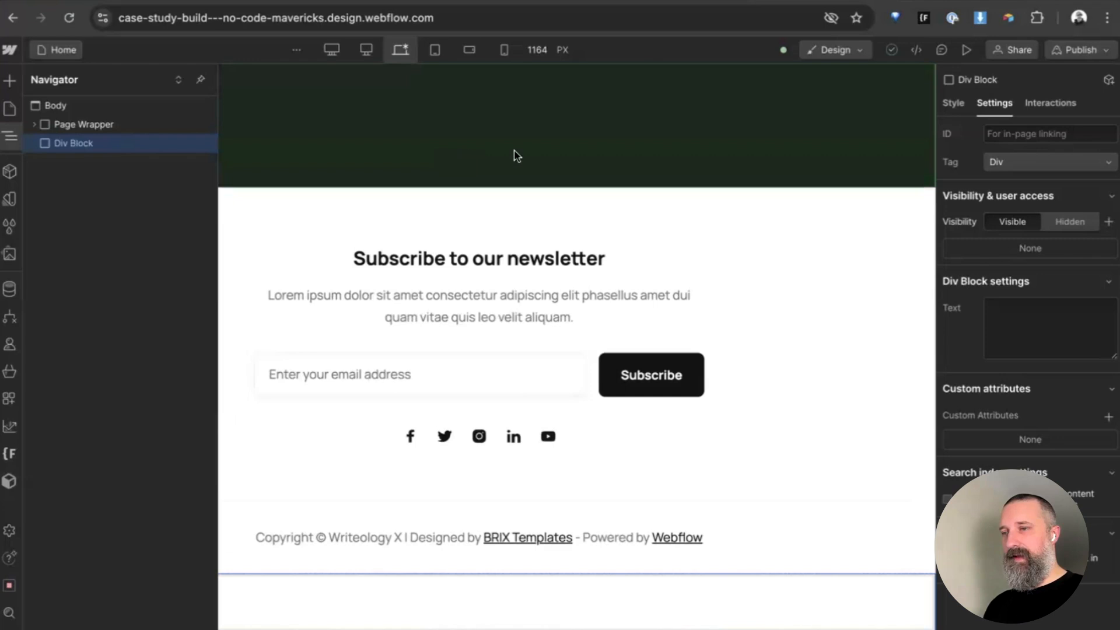
- Create a new class named hide on the Div Block
{"action": "left_click", "coordinate": [955, 104]}
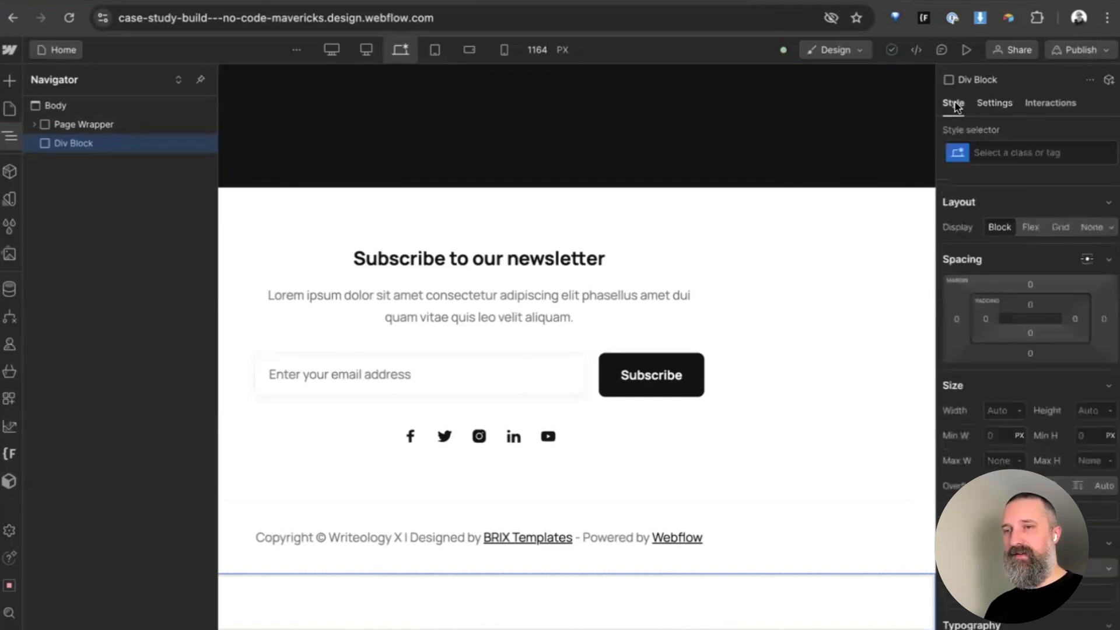
{"action": "left_click", "coordinate": [991, 151]}
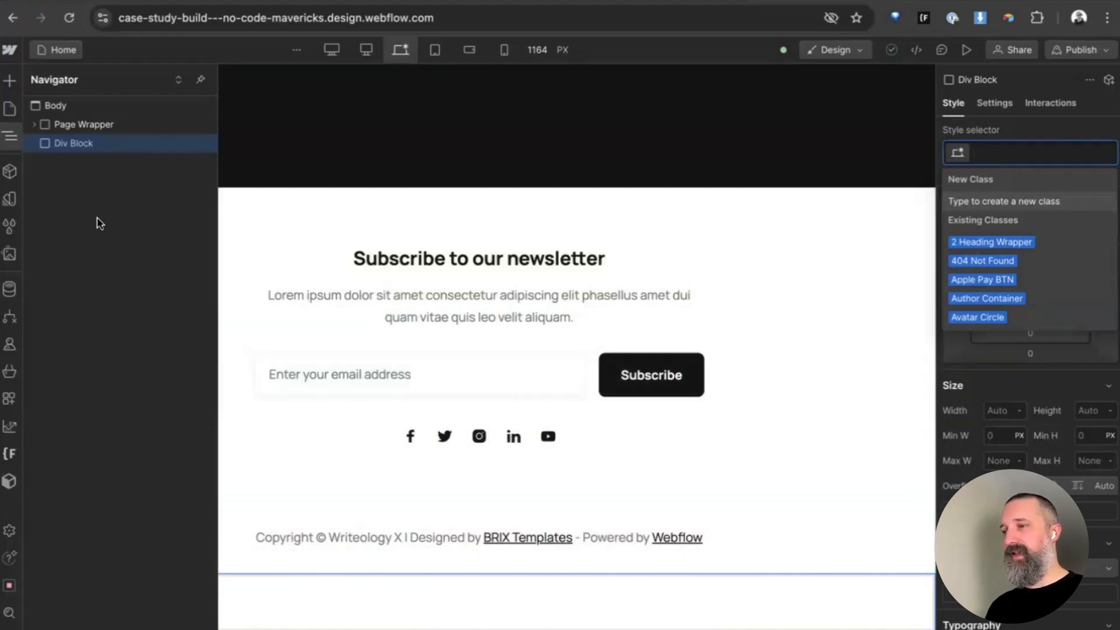
{"action": "left_click", "coordinate": [97, 217]}
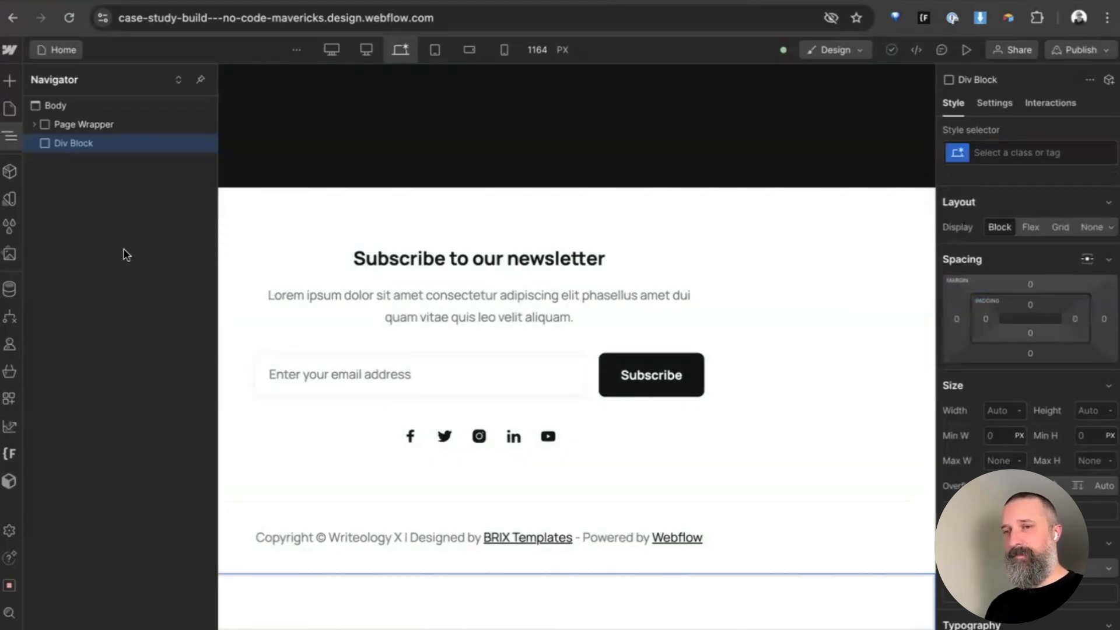
{"action": "key", "text": "ctrl+Return"}
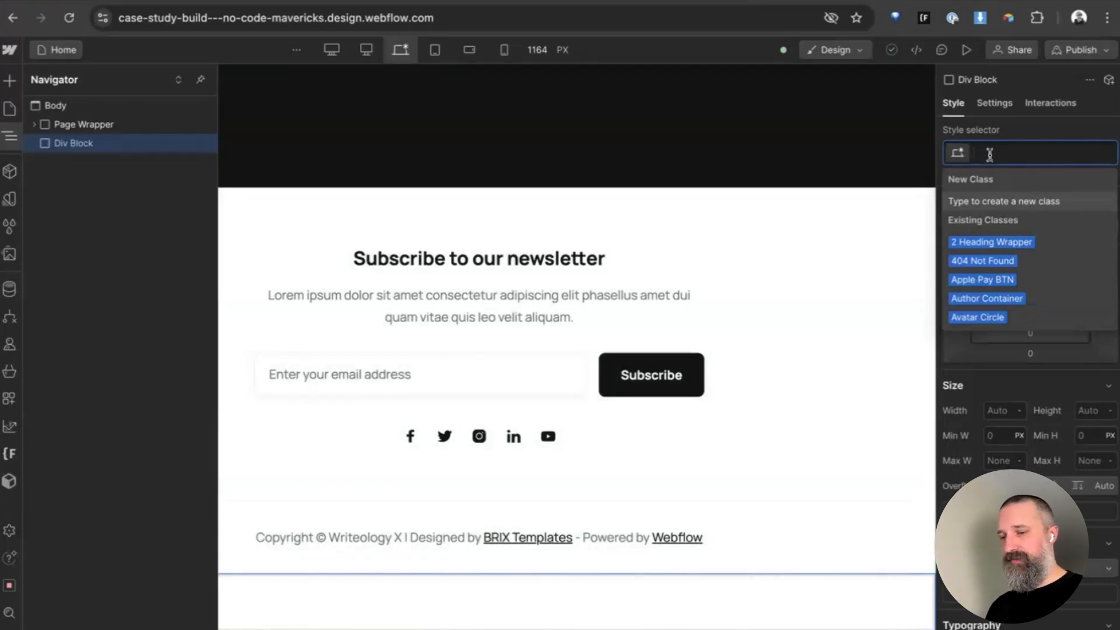
{"action": "type", "text": "hi"}
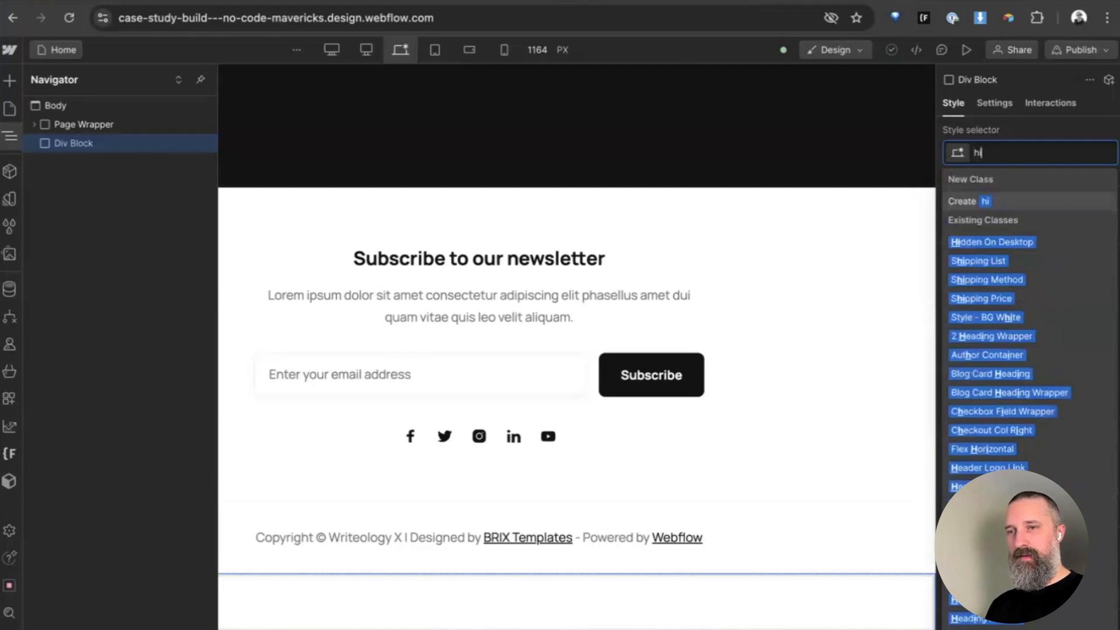
{"action": "type", "text": "de"}
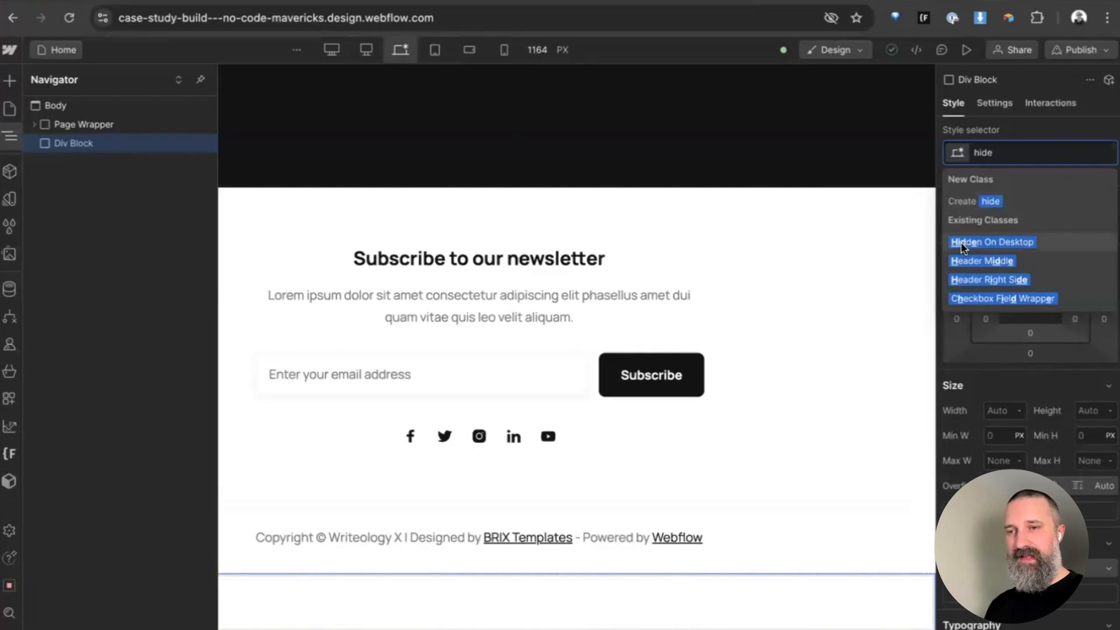
{"action": "left_click", "coordinate": [989, 201]}
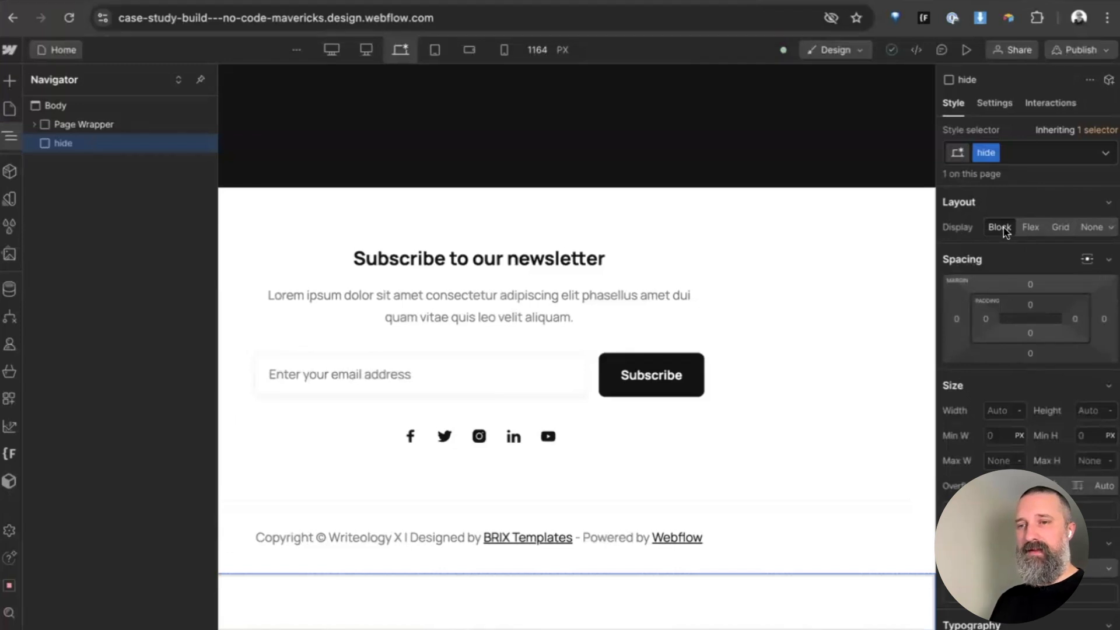
- Set the hide class's display to None, toggling it to Block and back to compare
{"action": "left_click", "coordinate": [1093, 227]}
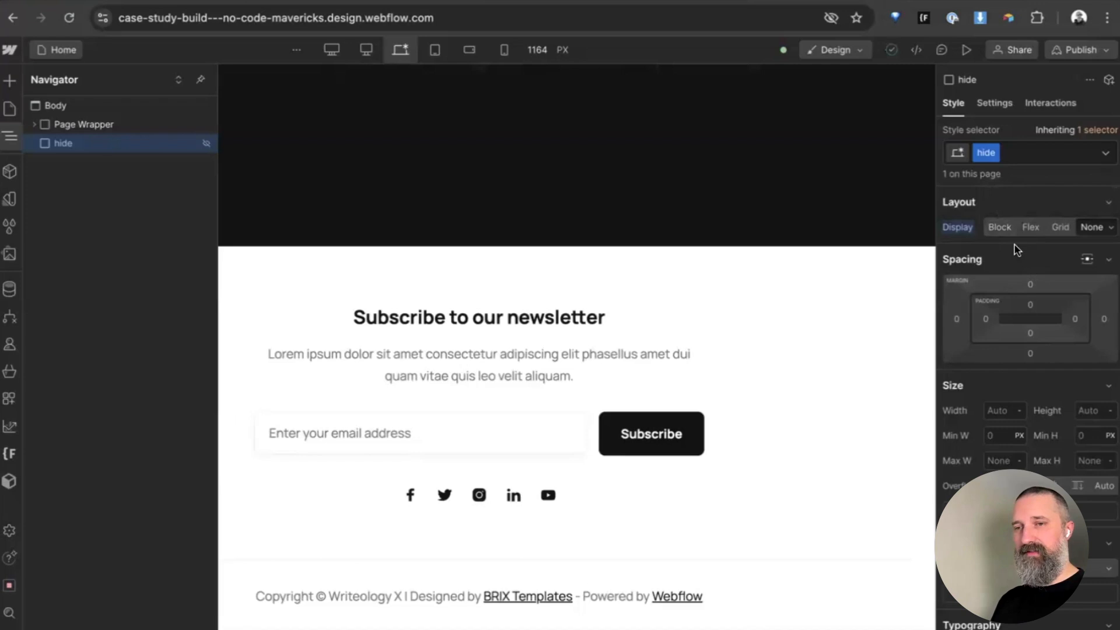
{"action": "left_click", "coordinate": [999, 227]}
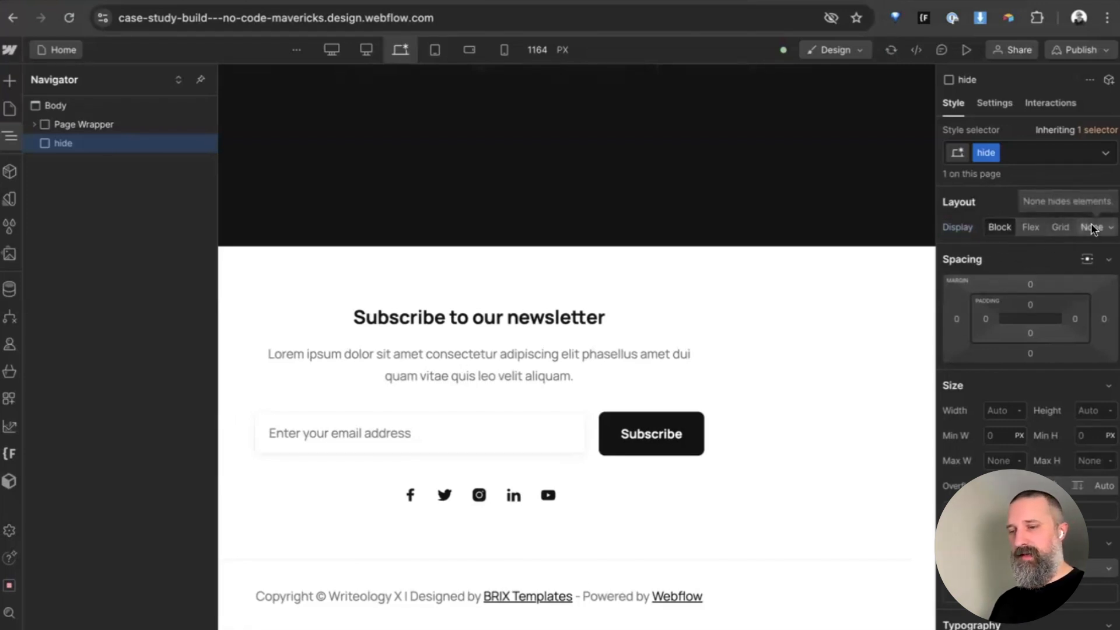
{"action": "scroll", "coordinate": [815, 521], "scroll_direction": "down", "scroll_amount": 1}
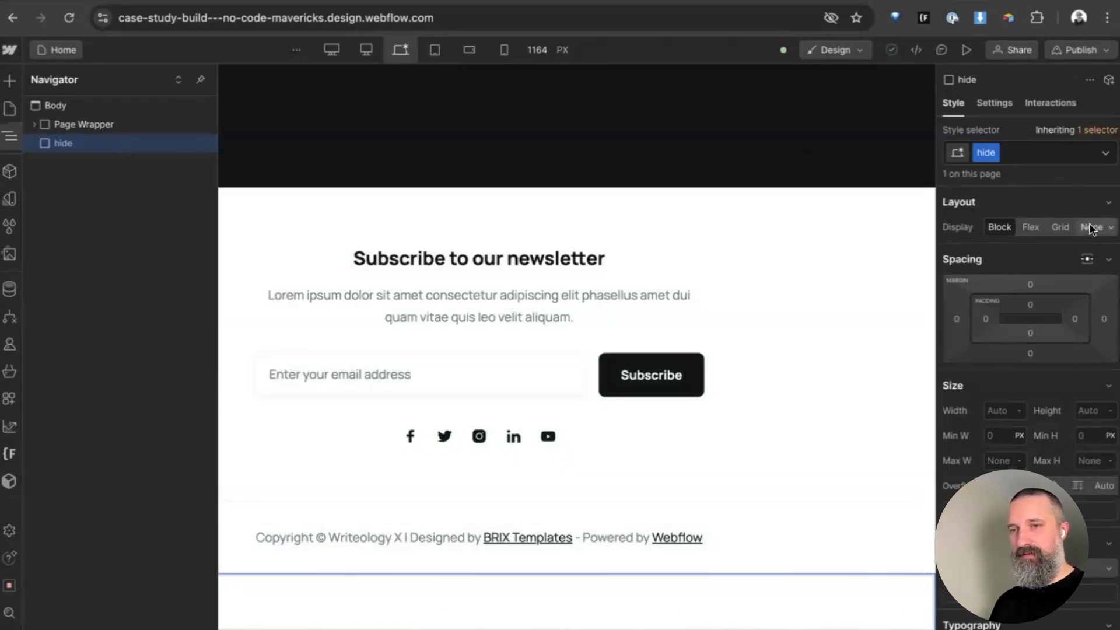
{"action": "left_click", "coordinate": [1091, 227]}
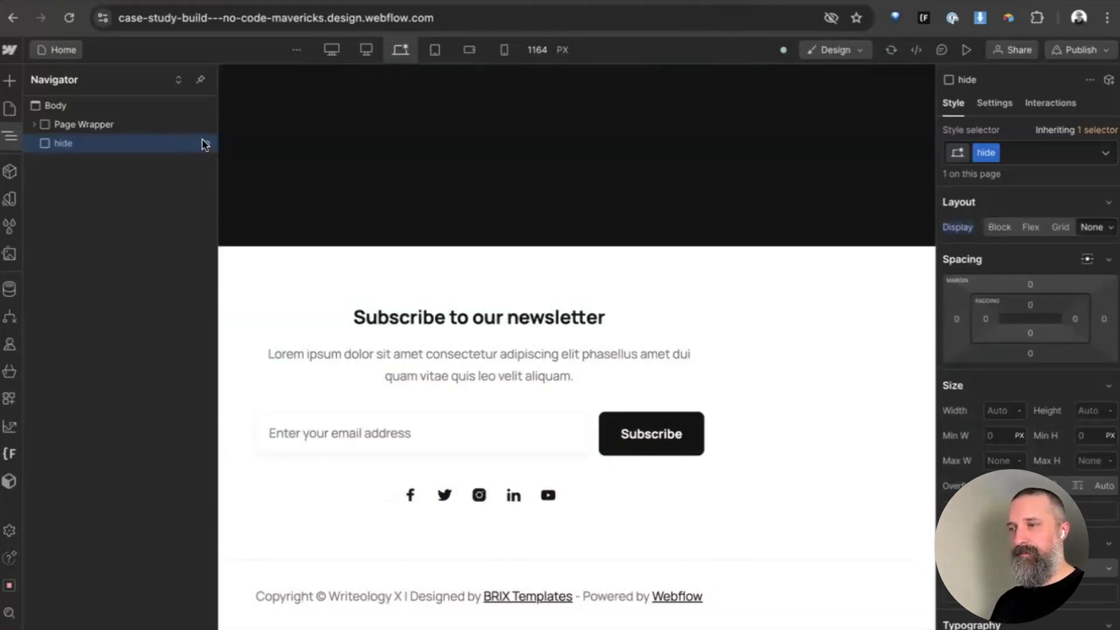
{"action": "mouse_move", "coordinate": [207, 144]}
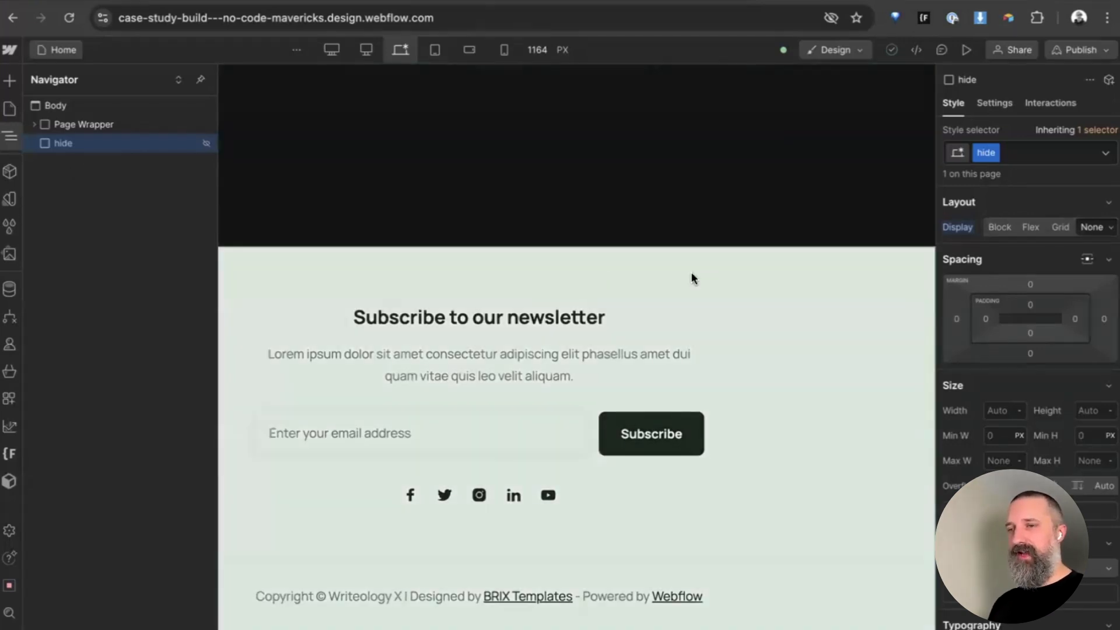
- Select the hide div block below the Page Wrapper in the Navigator and delete it
{"action": "left_click", "coordinate": [692, 276]}
{"action": "scroll", "coordinate": [693, 279], "scroll_direction": "up", "scroll_amount": 20}
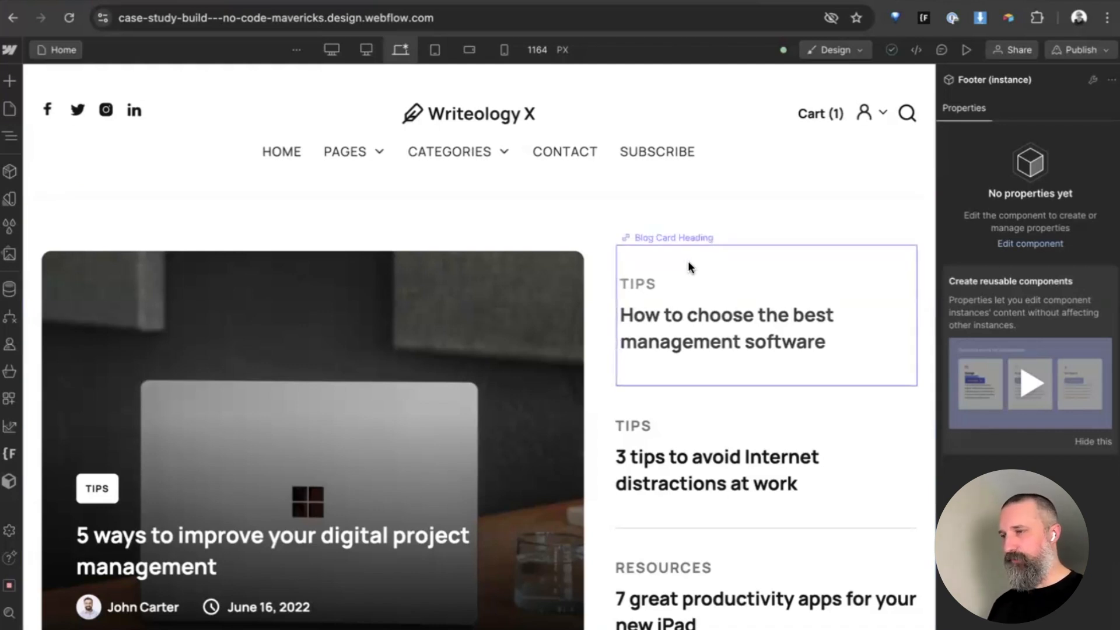
{"action": "key", "text": "z"}
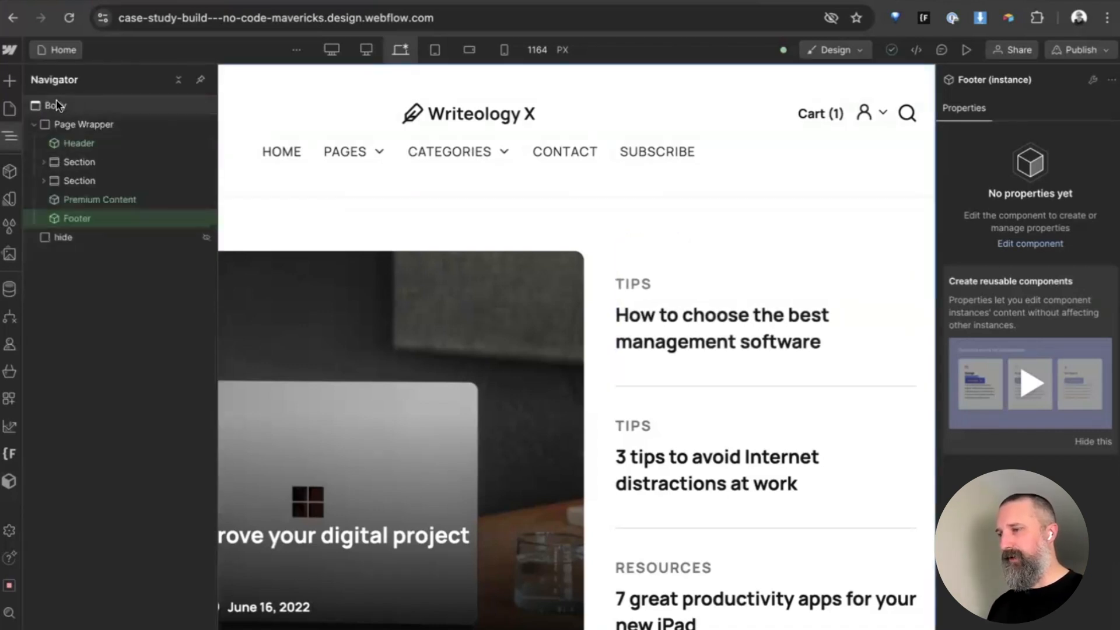
{"action": "left_click", "coordinate": [64, 239]}
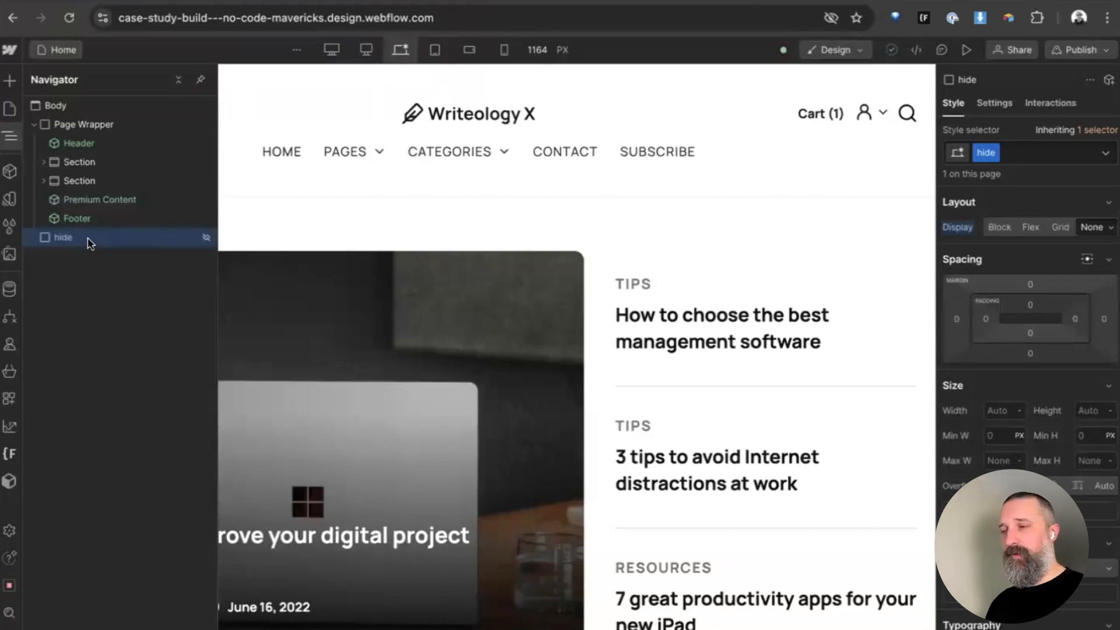
{"action": "key", "text": "Delete"}
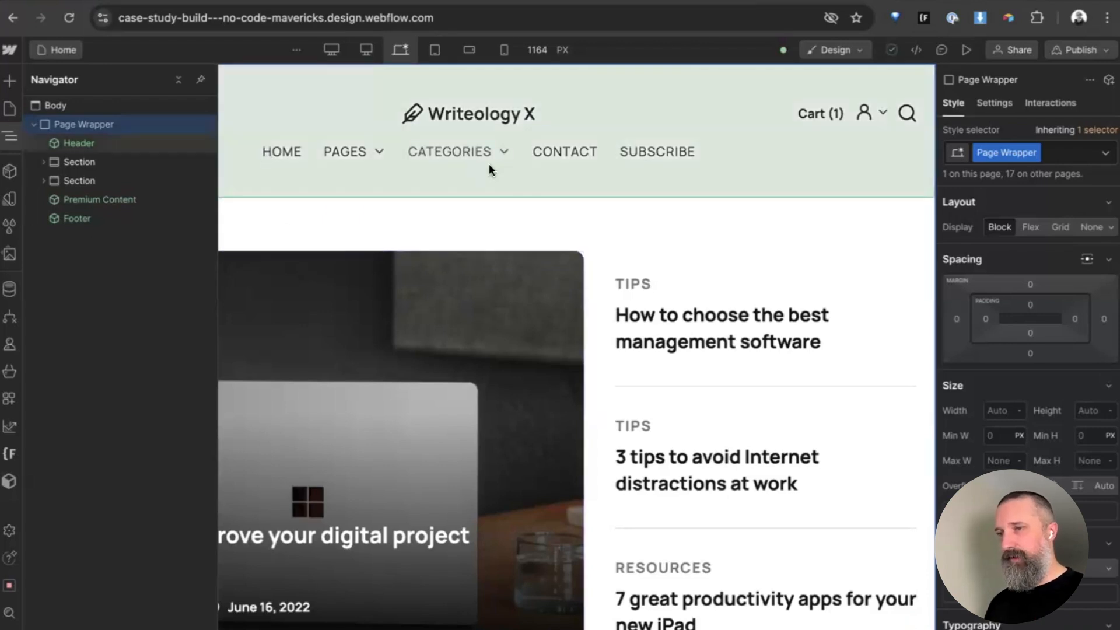
- Check the header of the published Sticks Talk site and open the Header component for editing
{"action": "key", "text": "ctrl+Tab"}
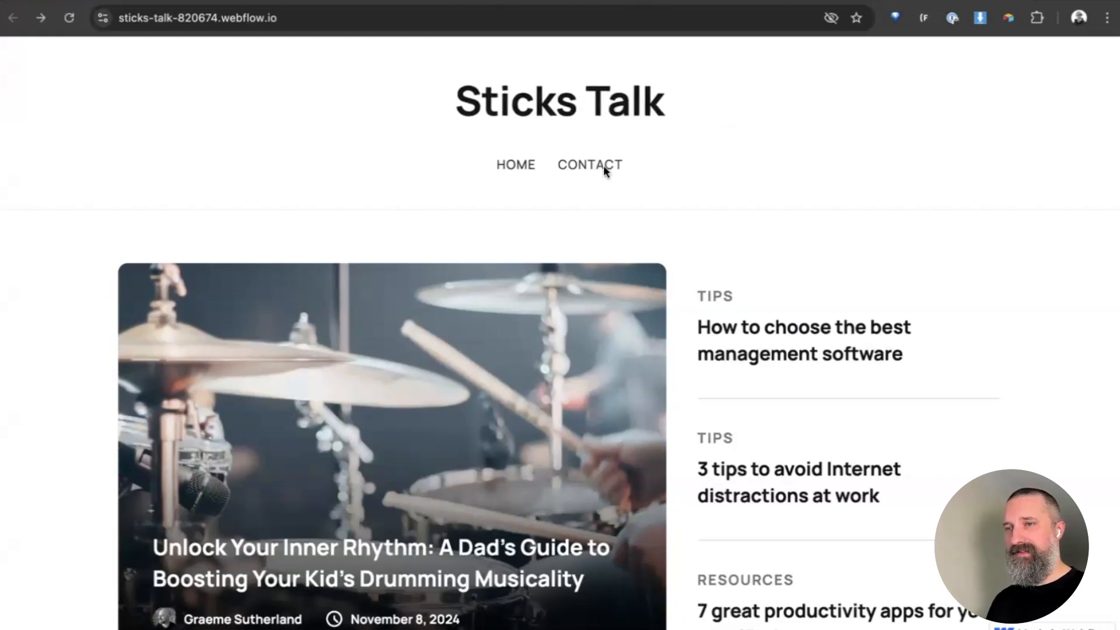
{"action": "key", "text": "ctrl+shift+Tab"}
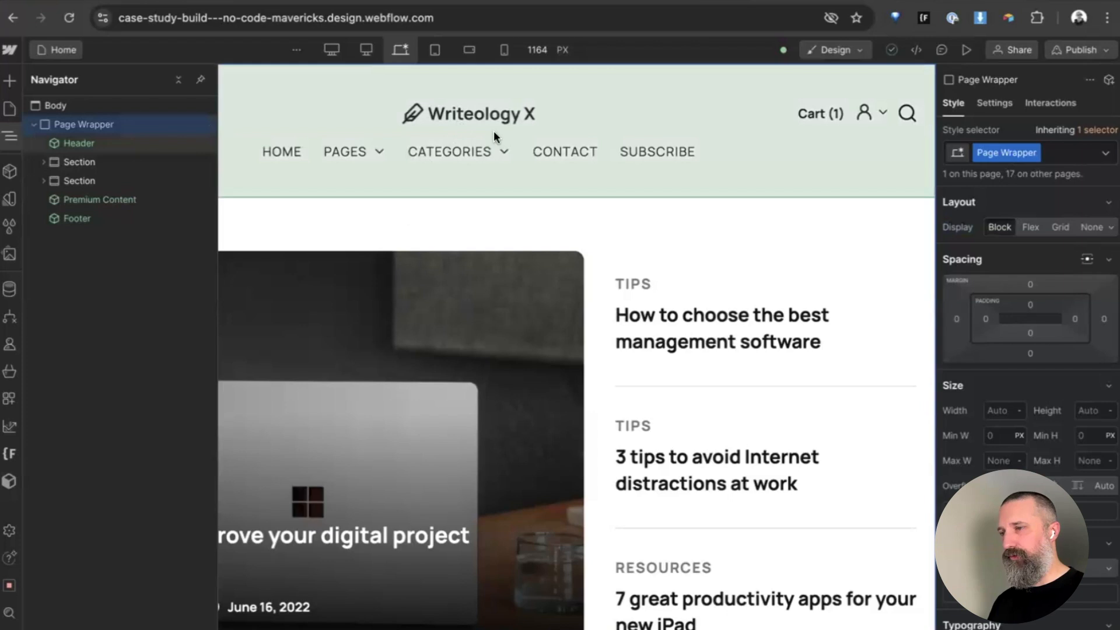
{"action": "left_click", "coordinate": [91, 145]}
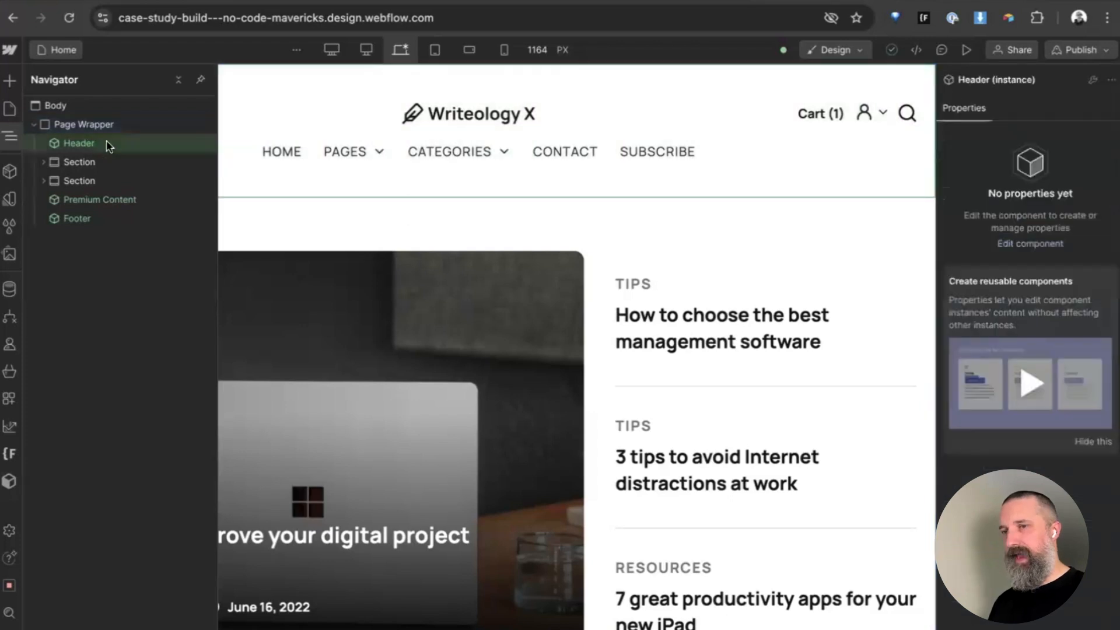
{"action": "double_click", "coordinate": [602, 123]}
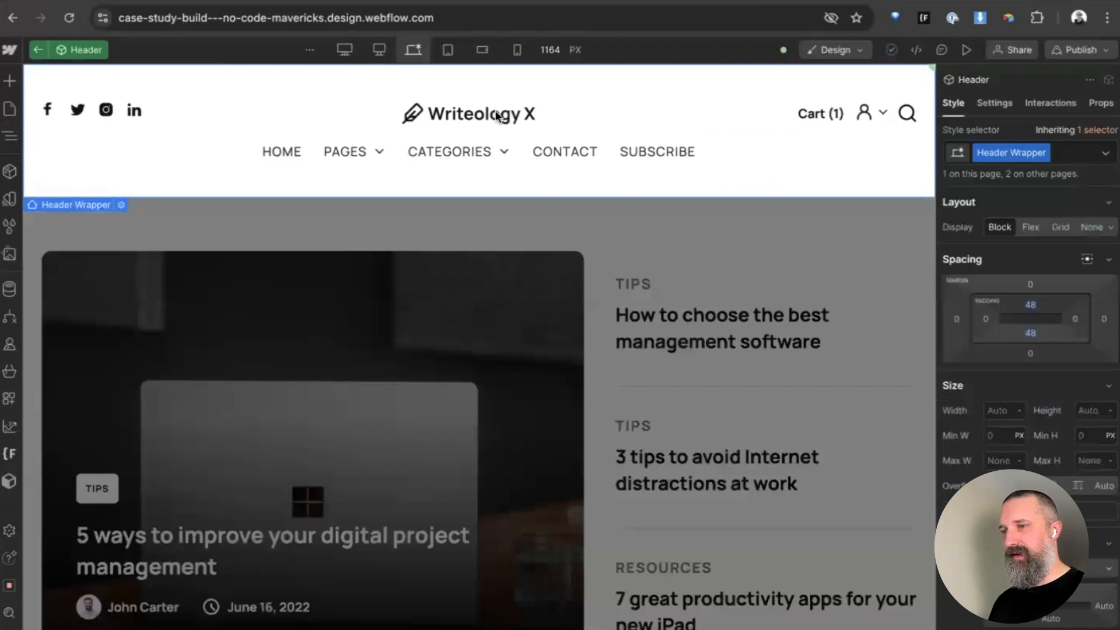
- Examine the Header Logo and its parent Header Logo Link in the Navigator, and show the logo's image settings
{"action": "left_click", "coordinate": [461, 116]}
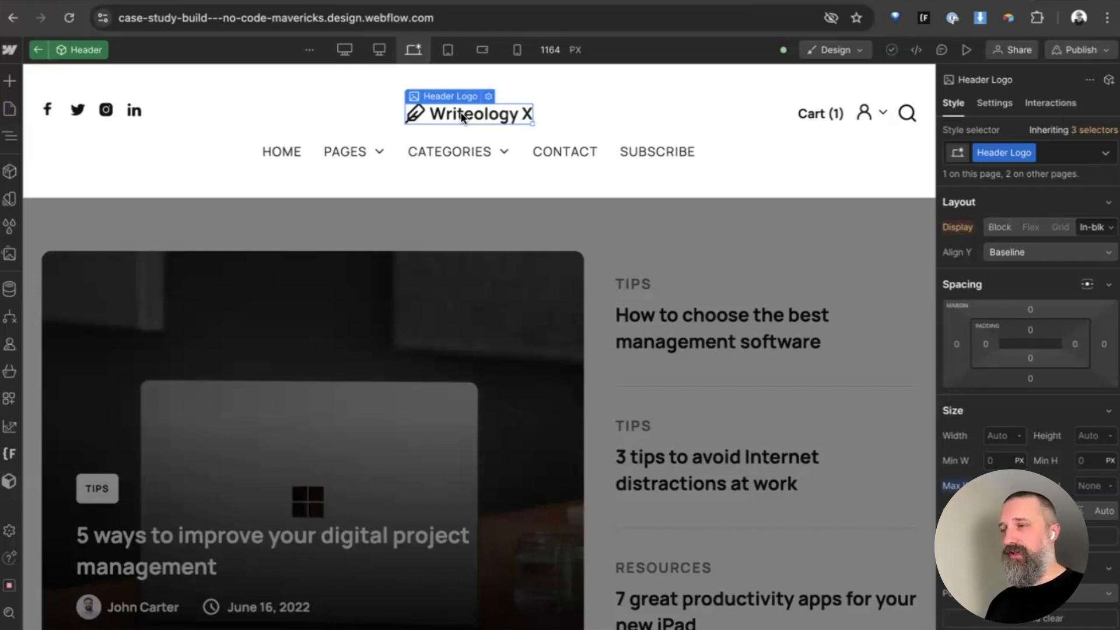
{"action": "key", "text": "z"}
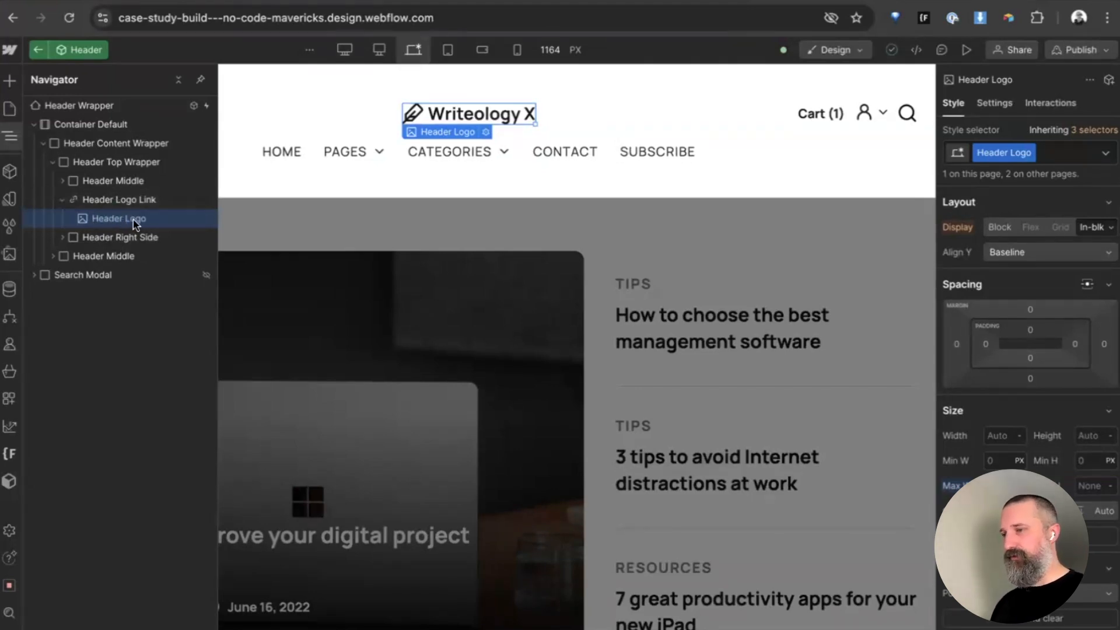
{"action": "left_click", "coordinate": [110, 202]}
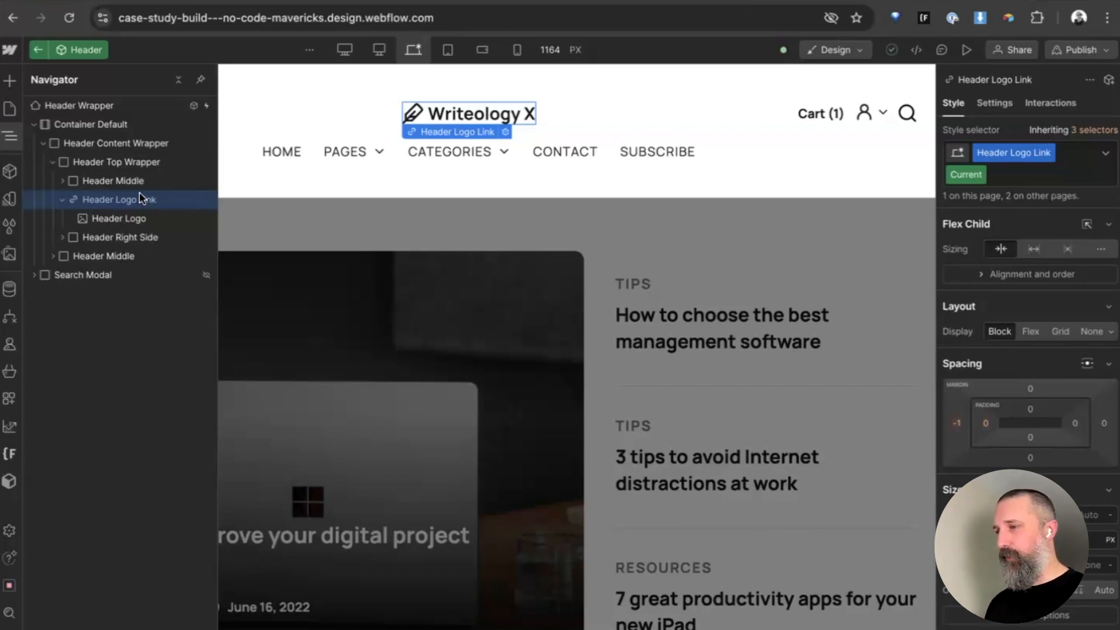
{"action": "left_click", "coordinate": [110, 220]}
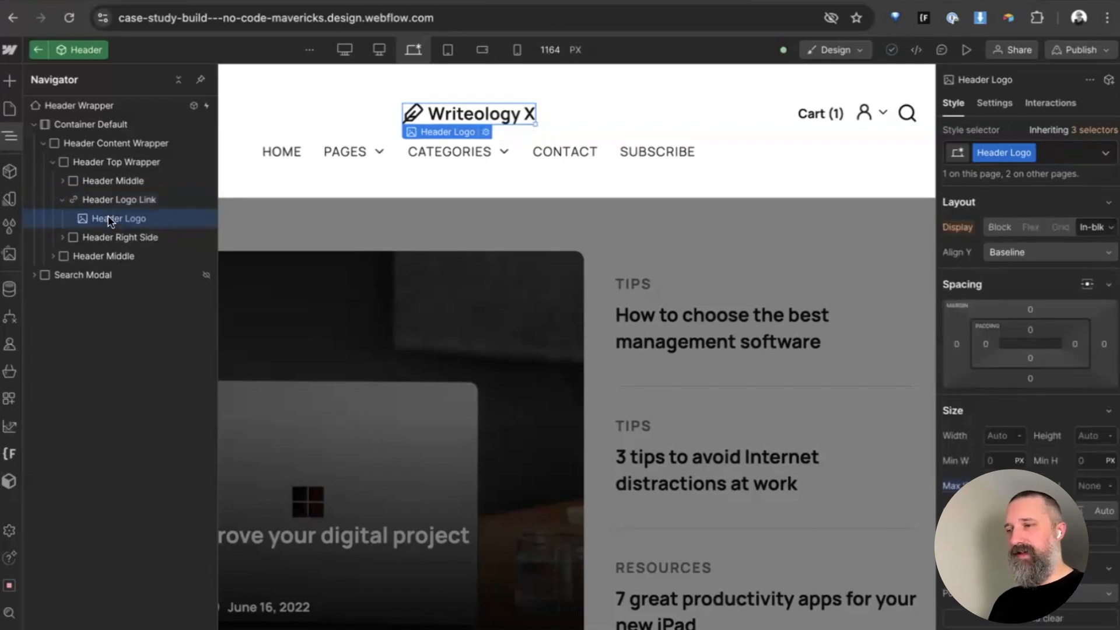
{"action": "left_click", "coordinate": [486, 131]}
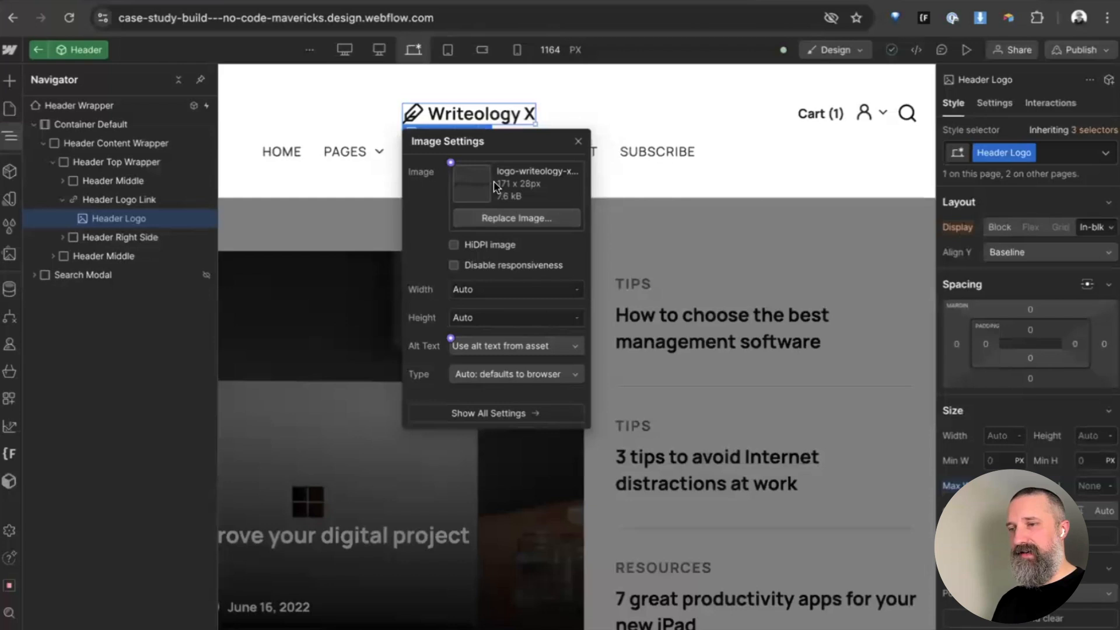
- Add a Heading inside the Header Logo Link and dismiss its settings
{"action": "left_click", "coordinate": [101, 200]}
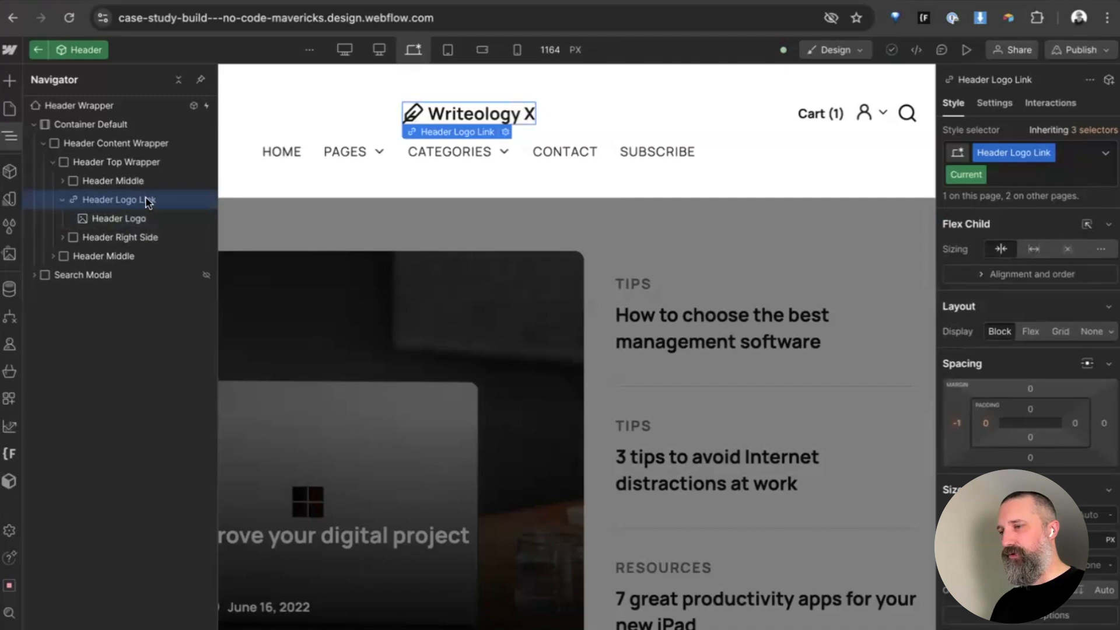
{"action": "left_click", "coordinate": [10, 81]}
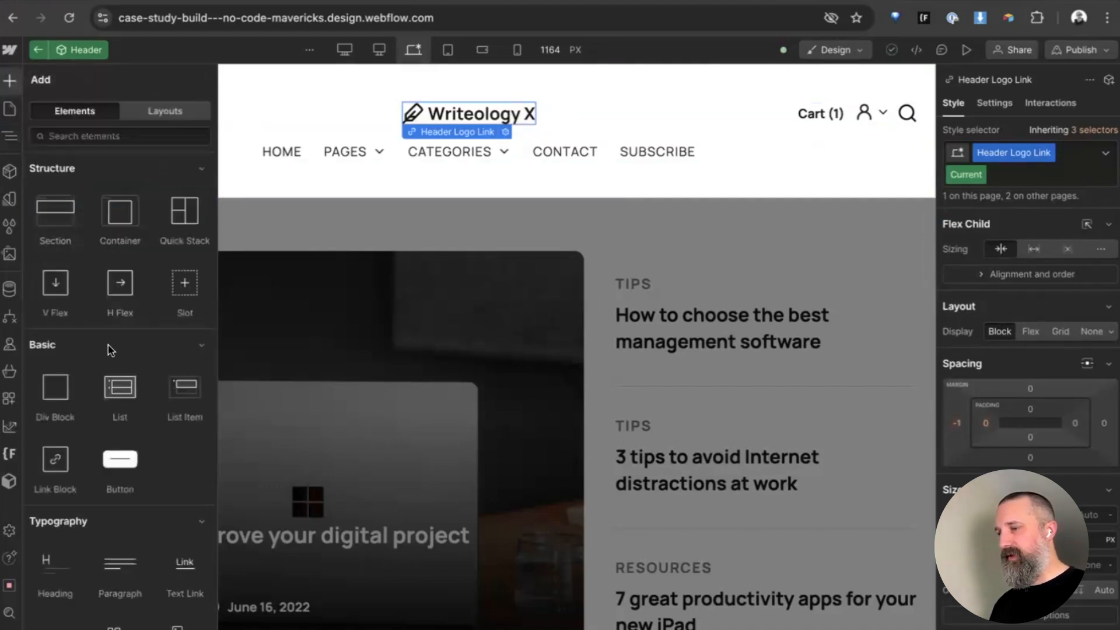
{"action": "scroll", "coordinate": [49, 446], "scroll_direction": "down", "scroll_amount": 2}
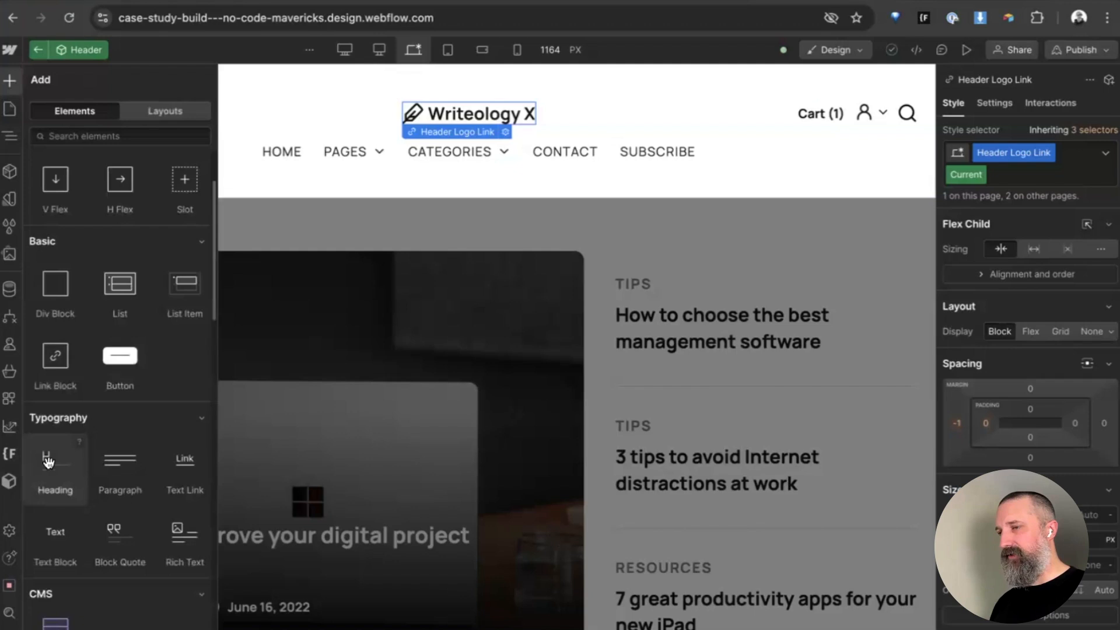
{"action": "left_click", "coordinate": [48, 460]}
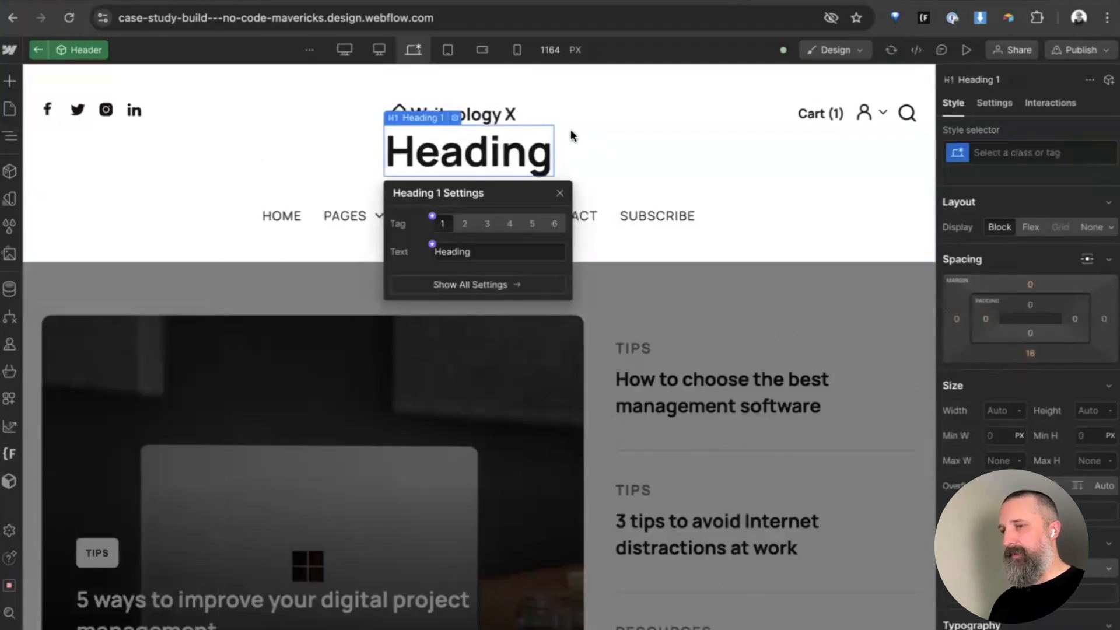
{"action": "left_click", "coordinate": [600, 138]}
- Locate the new Heading 1 in the Navigator and select its parent Header Logo Link
{"action": "left_click", "coordinate": [495, 155]}
{"action": "key", "text": "z"}
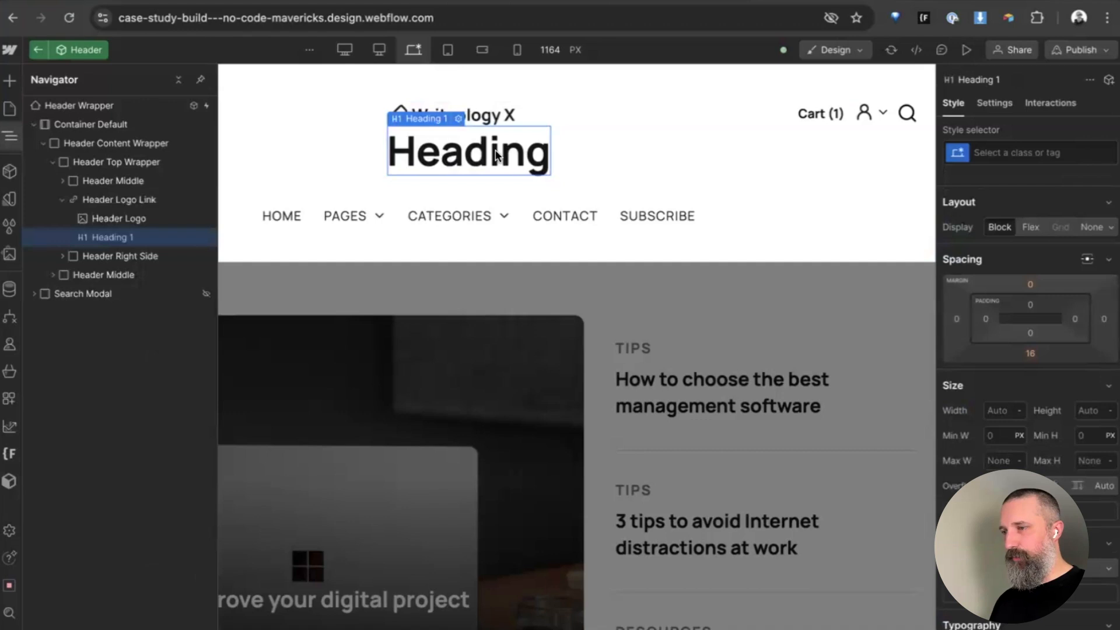
{"action": "left_click", "coordinate": [103, 201]}
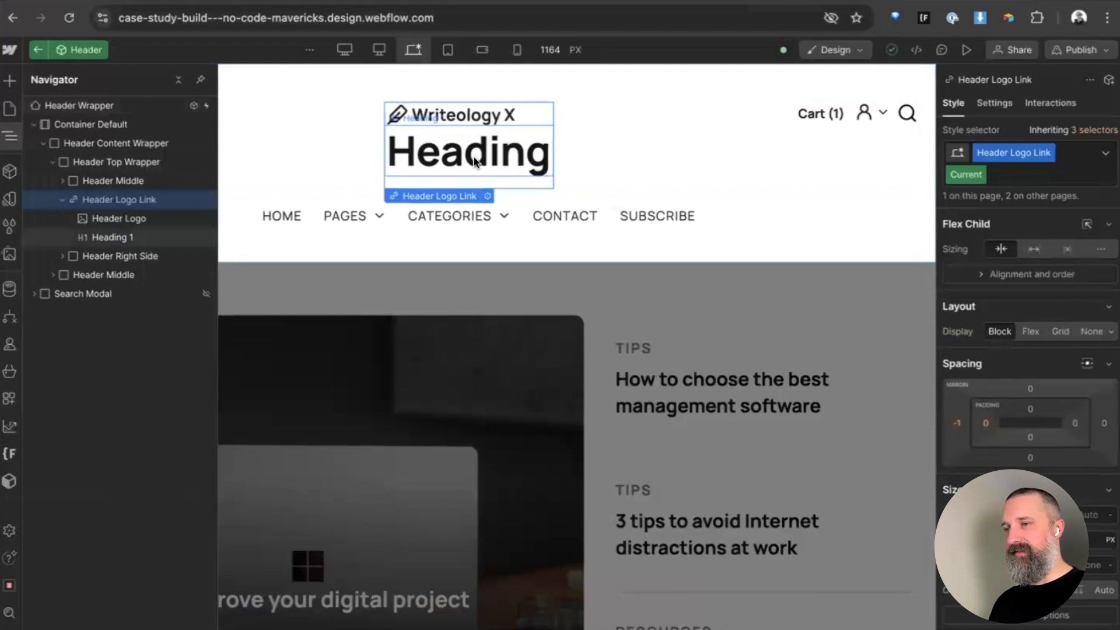
- Replace the placeholder text of the new header heading with "Sticks Talk"
{"action": "left_click", "coordinate": [474, 156]}
{"action": "double_click", "coordinate": [474, 156]}
{"action": "type", "text": "St"}
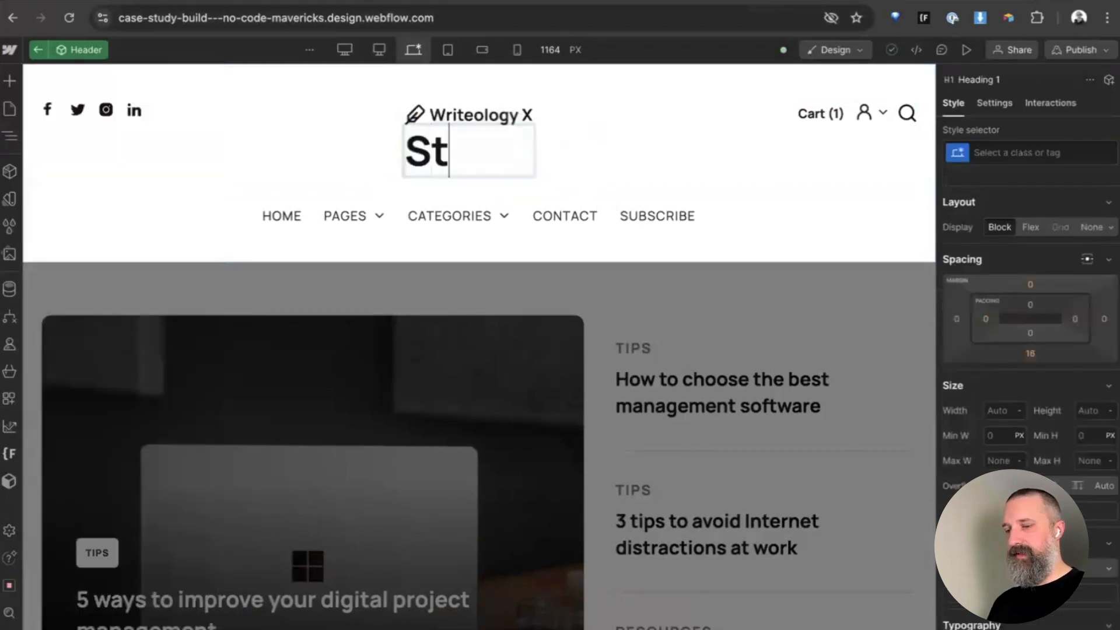
{"action": "type", "text": "icks Talk"}
{"action": "key", "text": "Escape"}
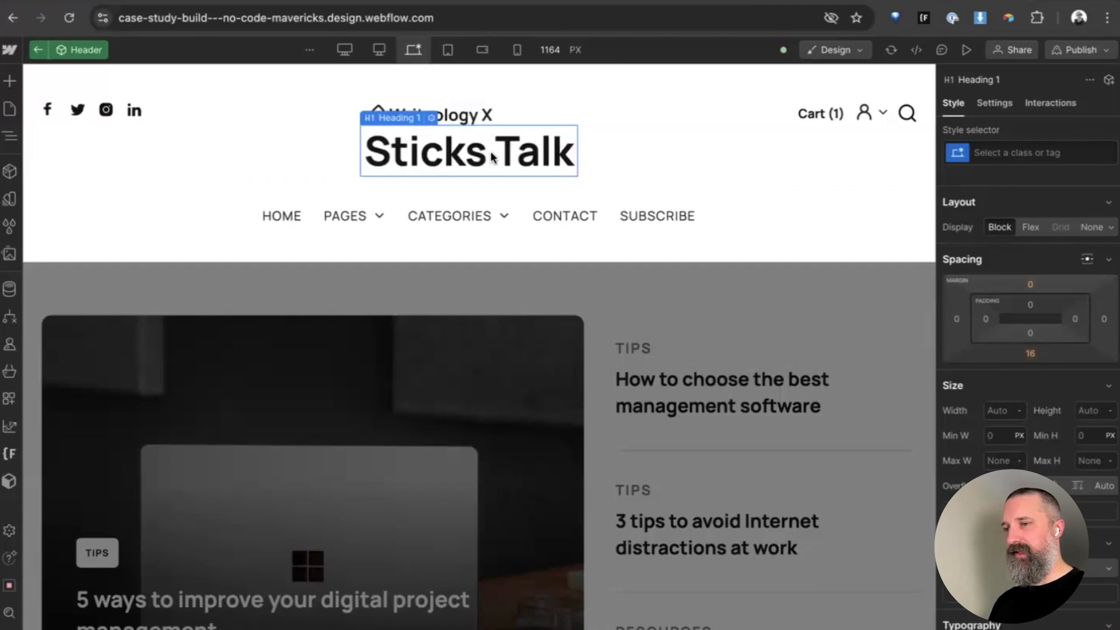
{"action": "left_click", "coordinate": [608, 166]}
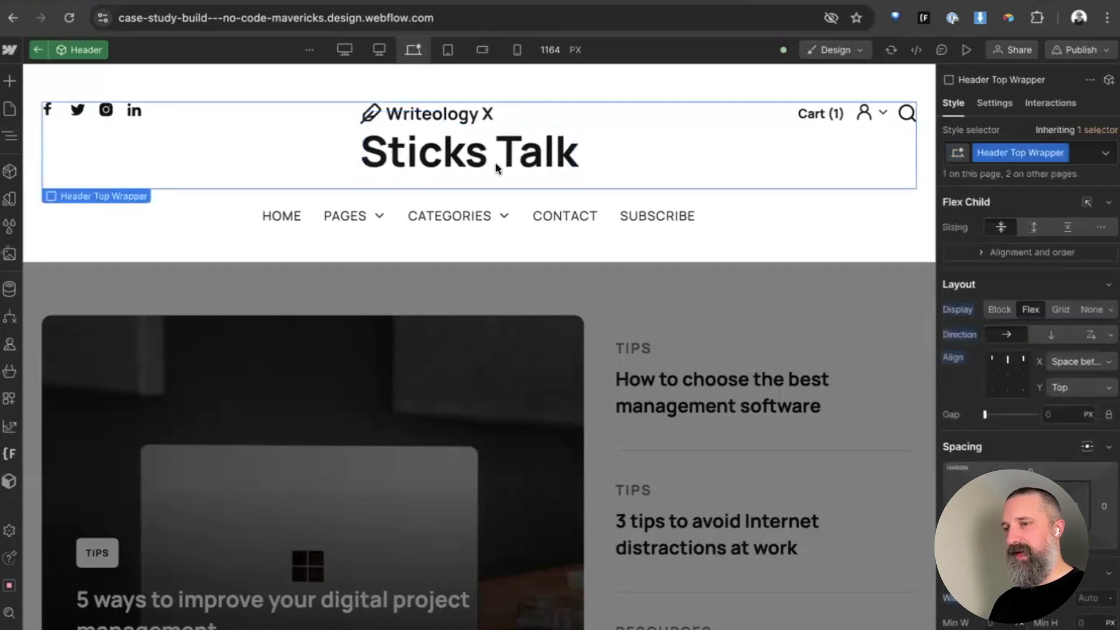
- Select the Header Logo image inside the Header Logo Link and create a "hide" combo class on it
{"action": "left_click", "coordinate": [471, 167]}
{"action": "key", "text": "z"}
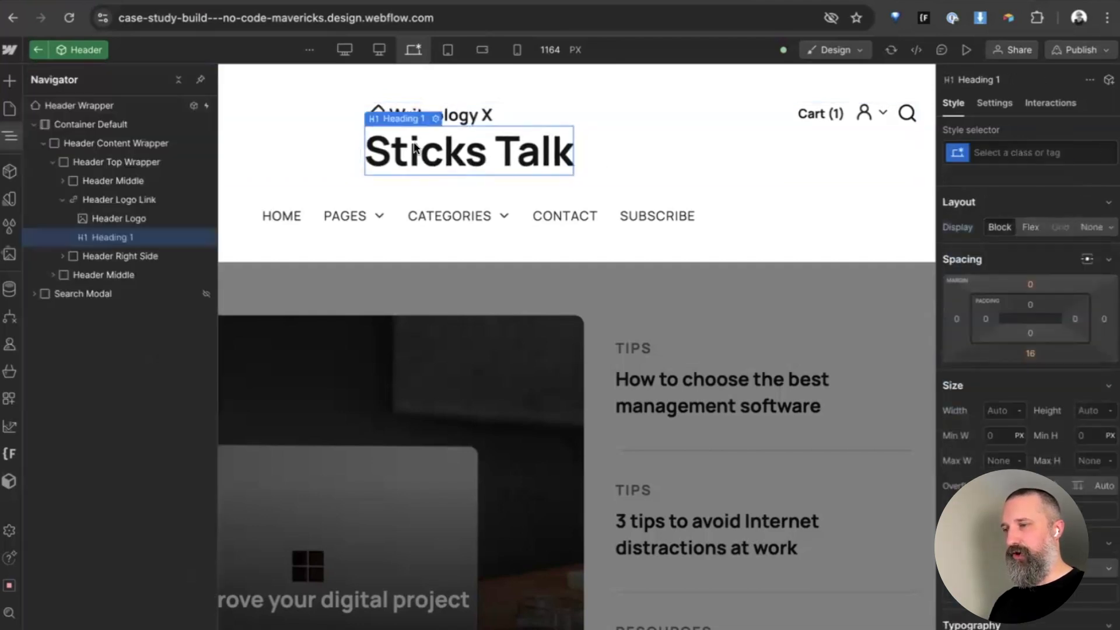
{"action": "left_click", "coordinate": [110, 220]}
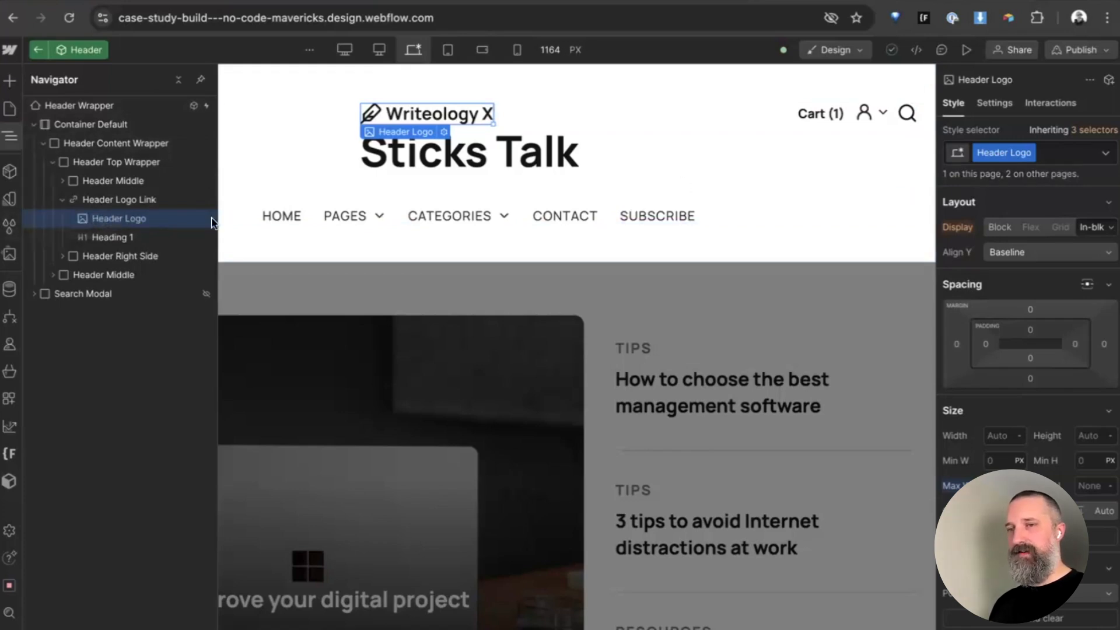
{"action": "left_click", "coordinate": [1057, 152]}
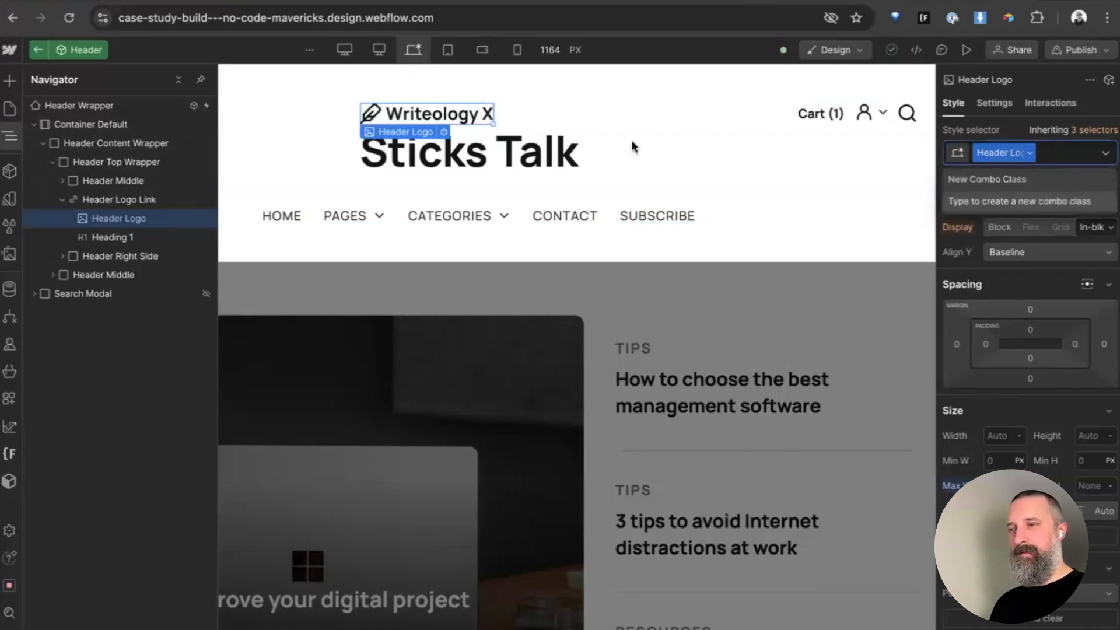
{"action": "left_click", "coordinate": [521, 152]}
{"action": "left_click", "coordinate": [471, 114]}
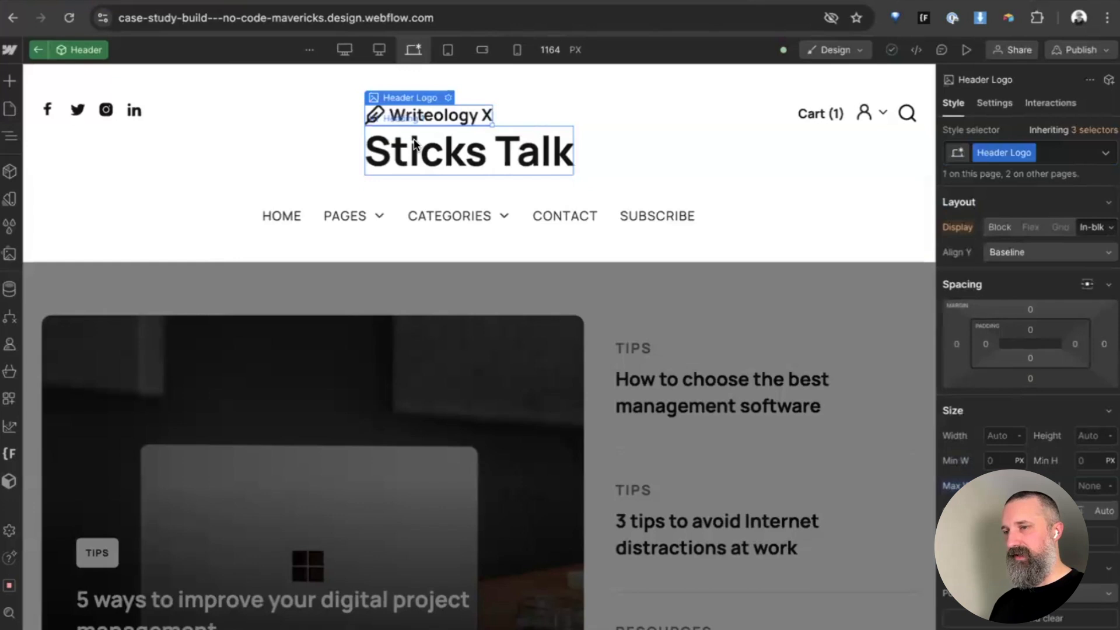
{"action": "key", "text": "z"}
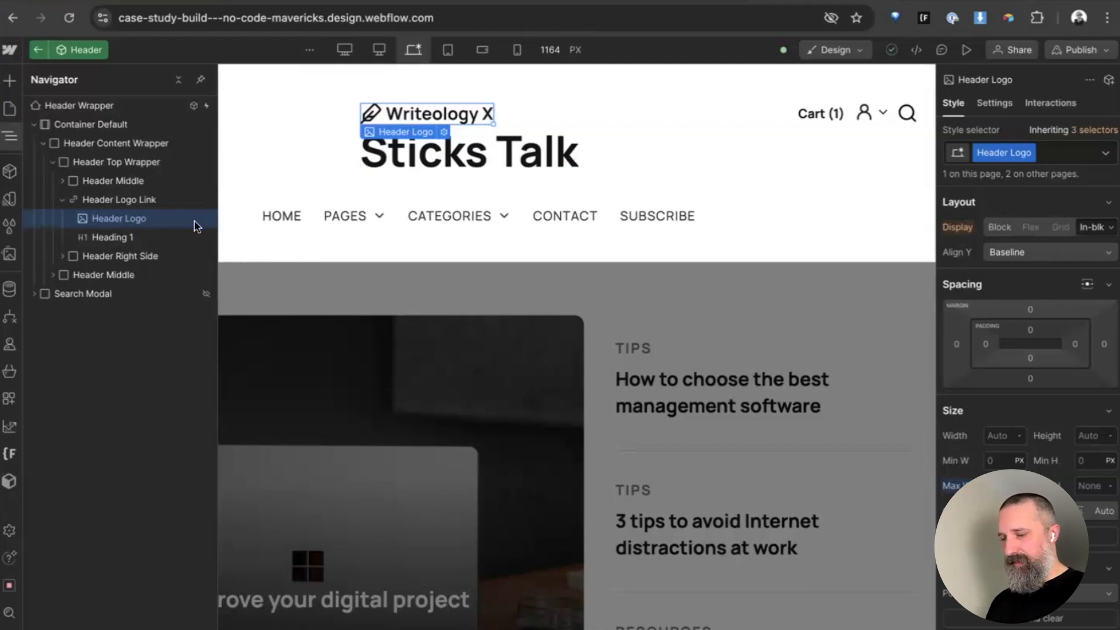
{"action": "key", "text": "super+Return"}
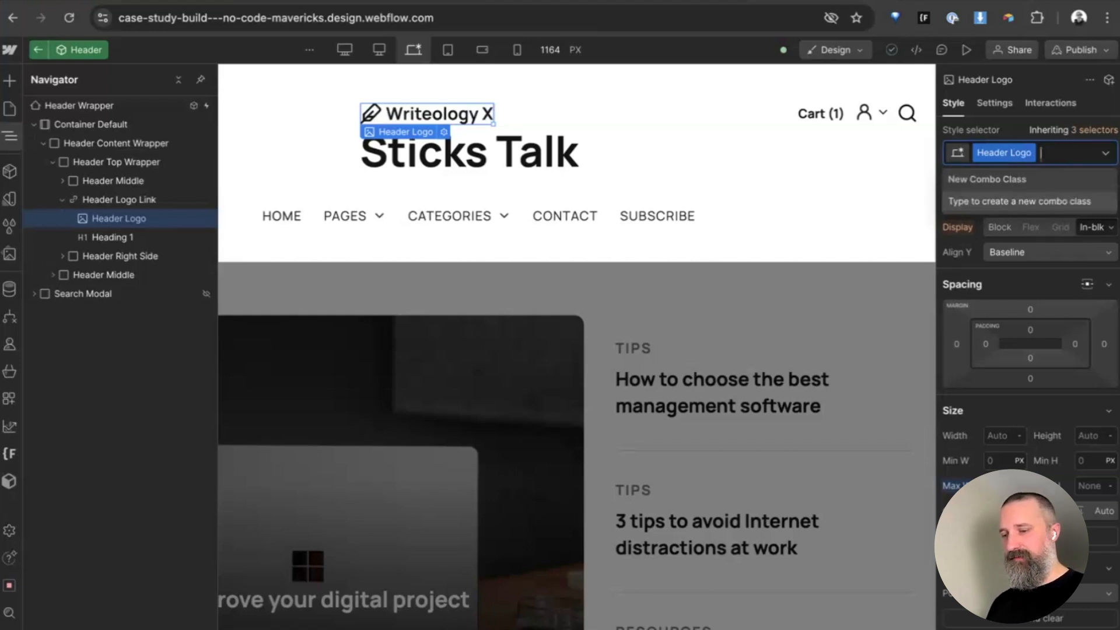
{"action": "type", "text": "hide"}
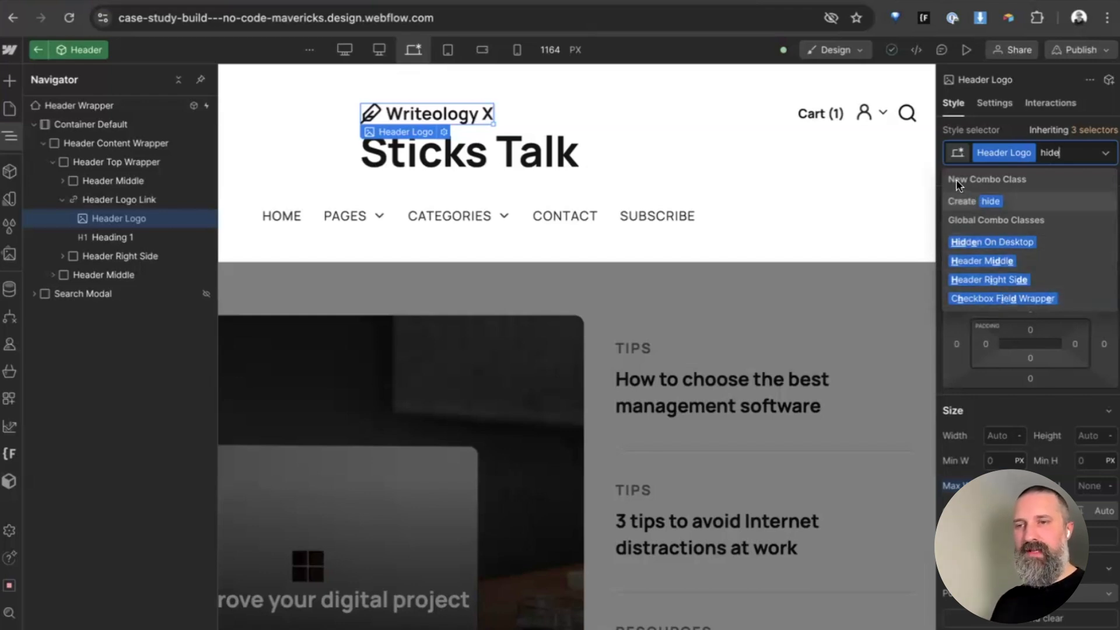
{"action": "left_click", "coordinate": [989, 201]}
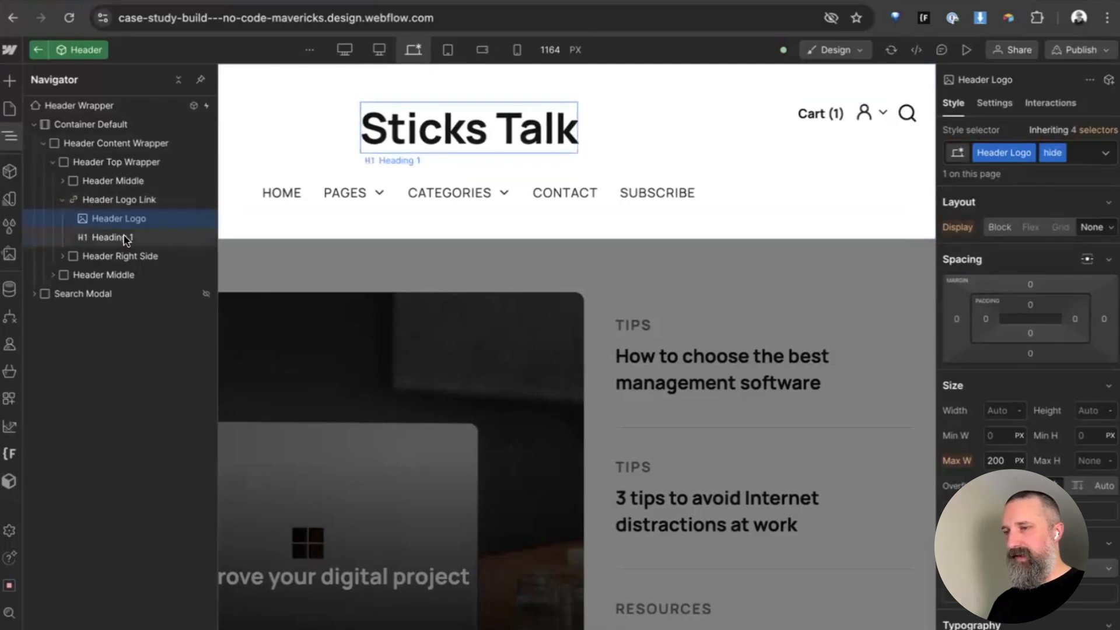
{"action": "double_click", "coordinate": [452, 127]}
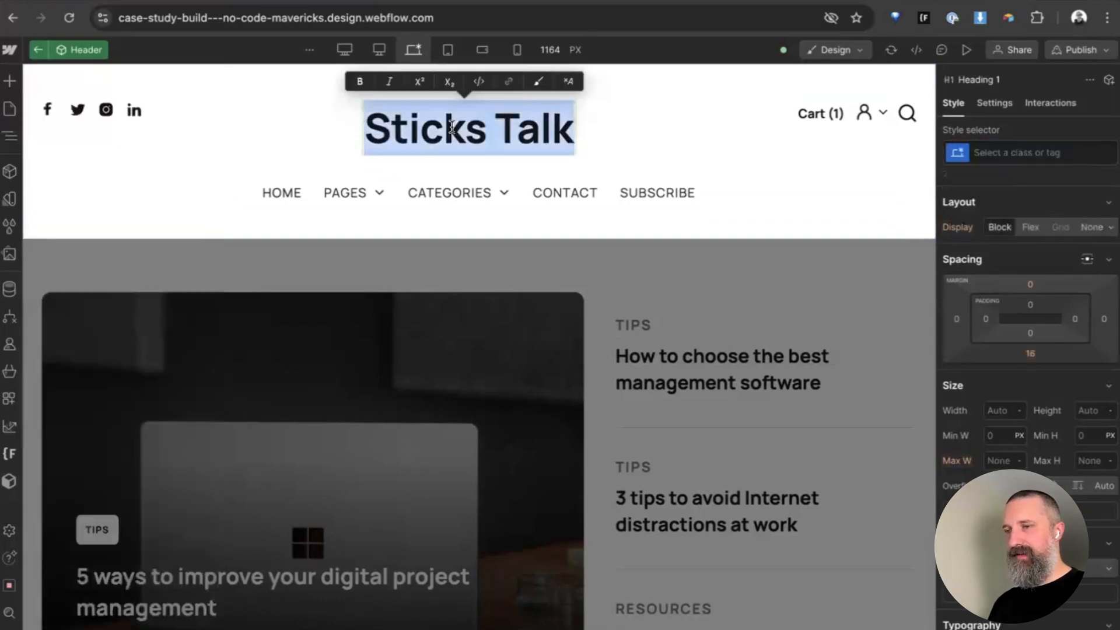
{"action": "left_click", "coordinate": [452, 127]}
{"action": "left_click", "coordinate": [574, 127]}
{"action": "key", "text": "ctrl+a"}
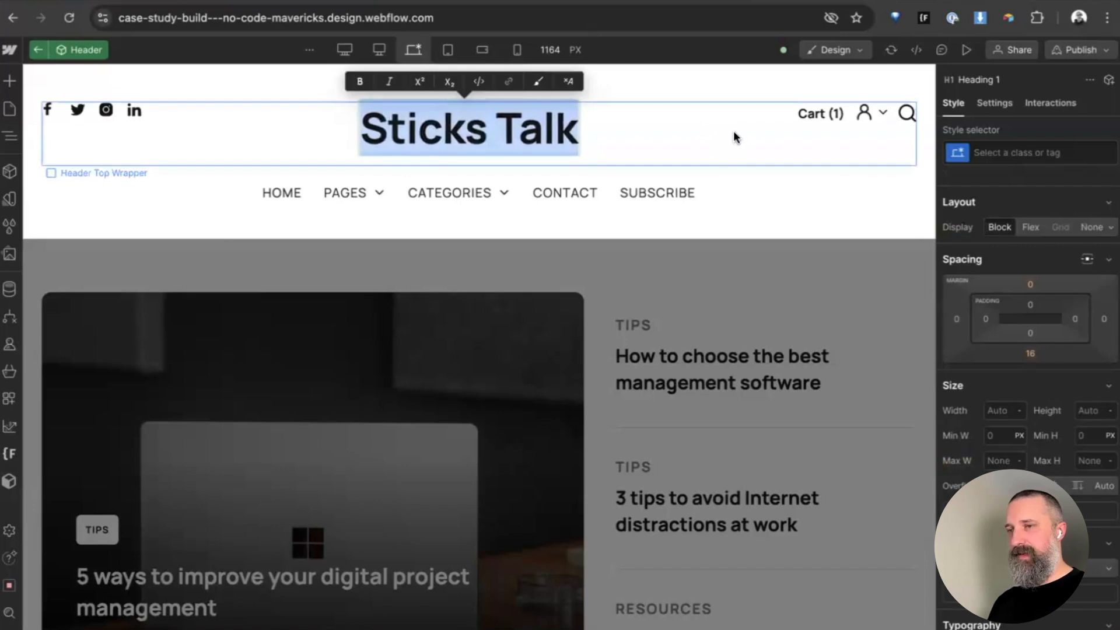
{"action": "key", "text": "Escape"}
{"action": "key", "text": "z"}
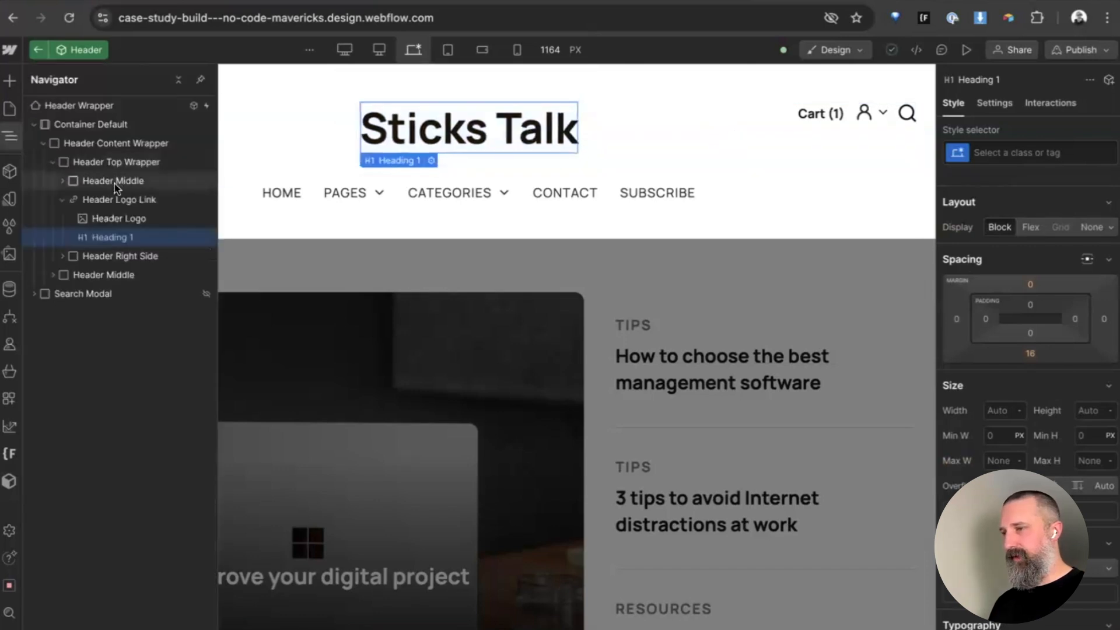
- Remove the hide combo class from the Header Logo image and restore it to compare the header with and without the logo
{"action": "left_click", "coordinate": [115, 220]}
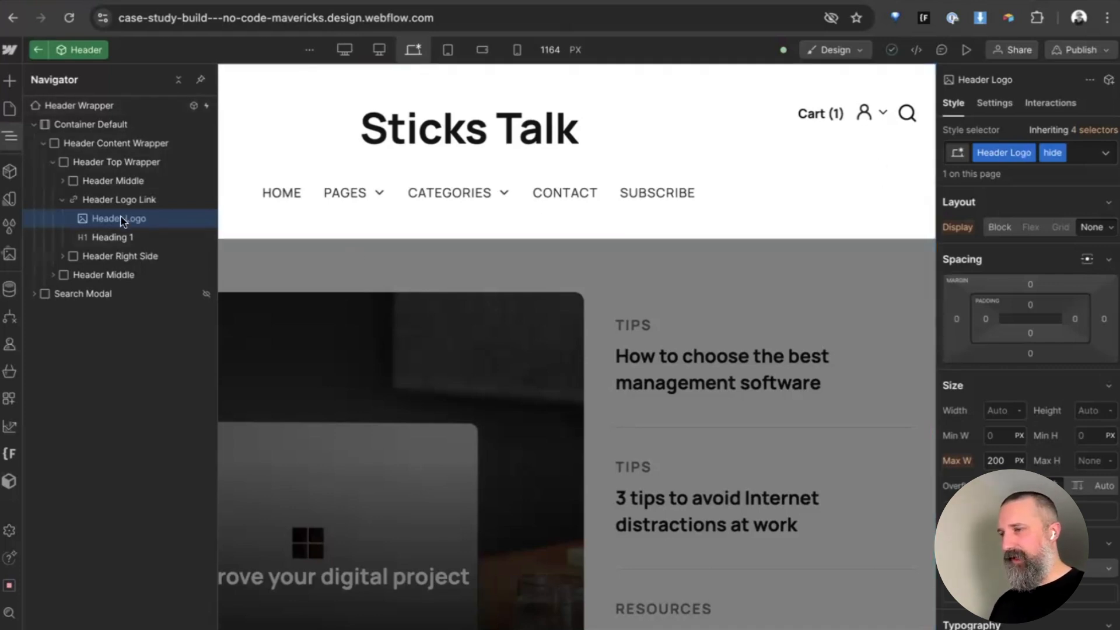
{"action": "key", "text": "ctrl+Return"}
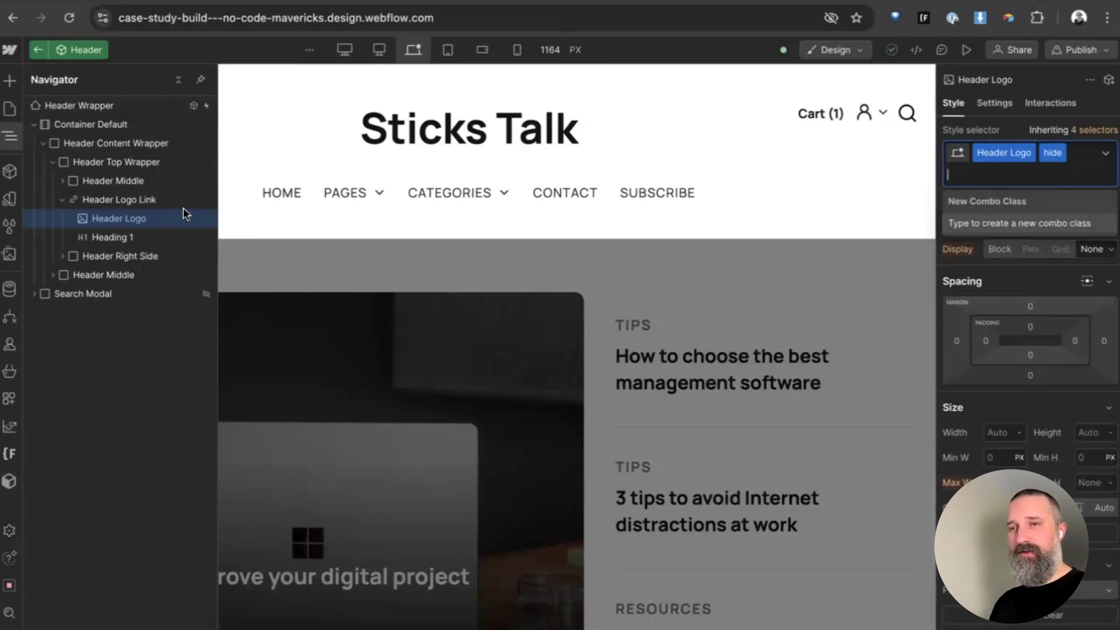
{"action": "key", "text": "BackSpace"}
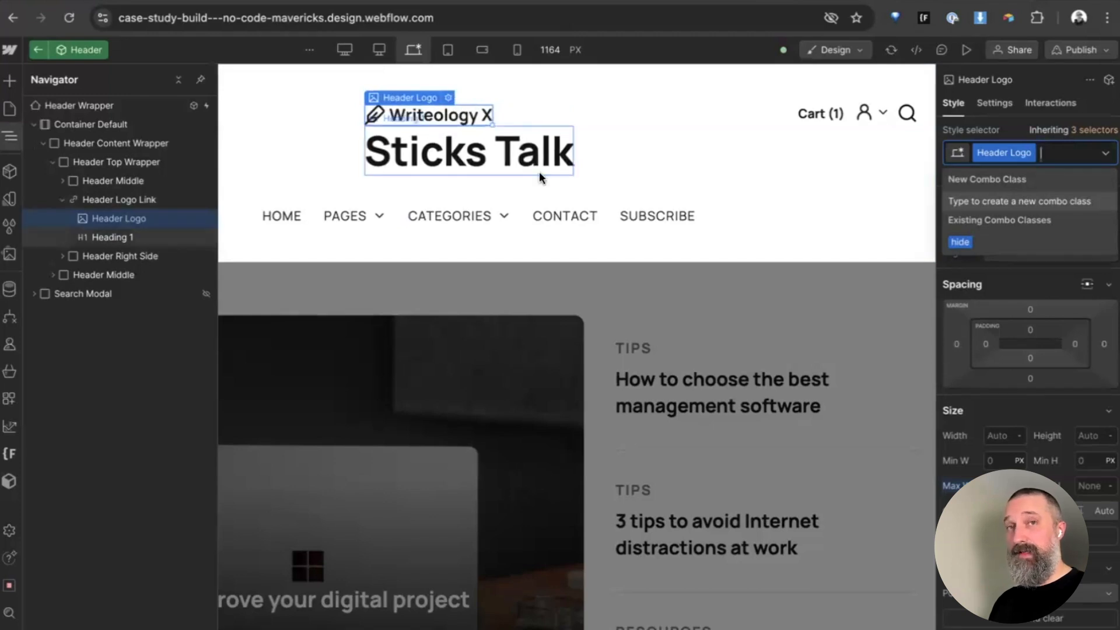
{"action": "left_click", "coordinate": [1015, 134]}
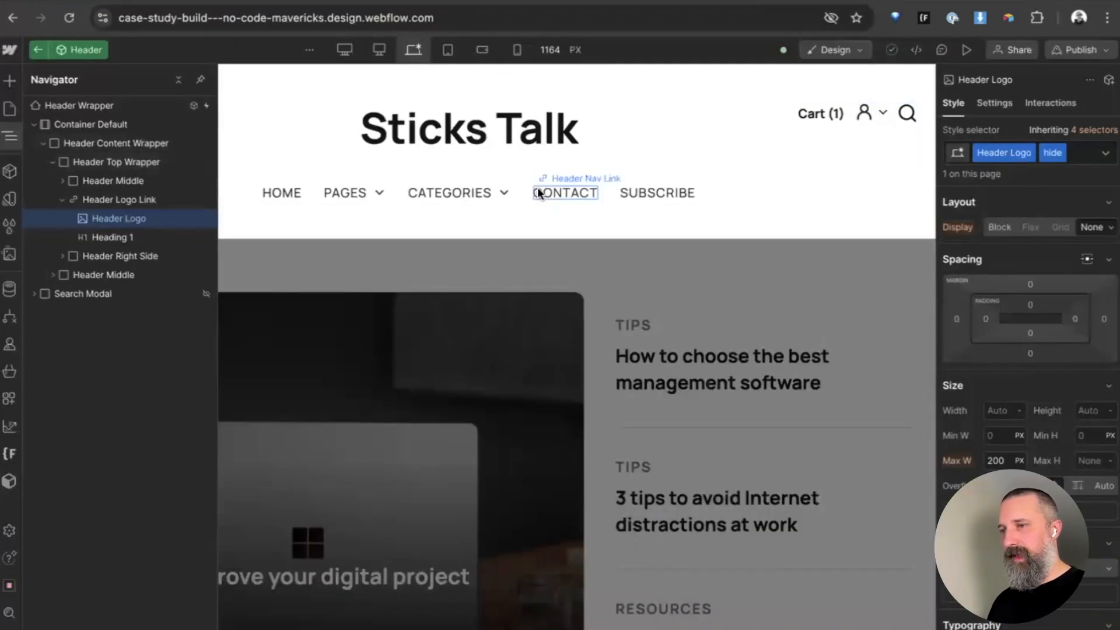
{"action": "left_click", "coordinate": [337, 204]}
{"action": "left_click", "coordinate": [337, 191]}
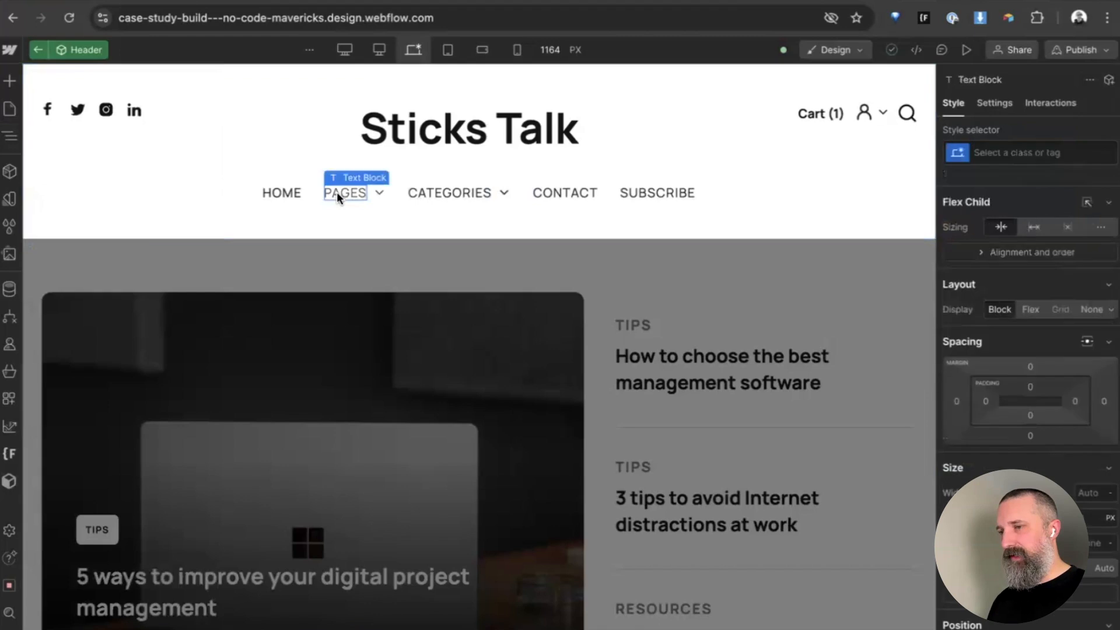
{"action": "left_click", "coordinate": [591, 270]}
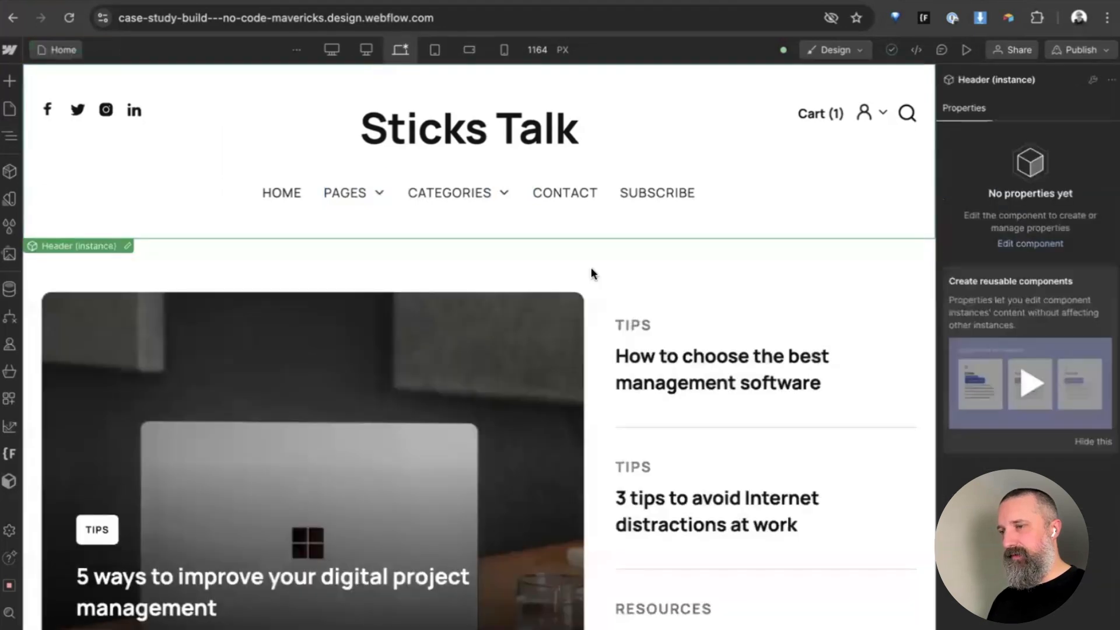
{"action": "double_click", "coordinate": [713, 154]}
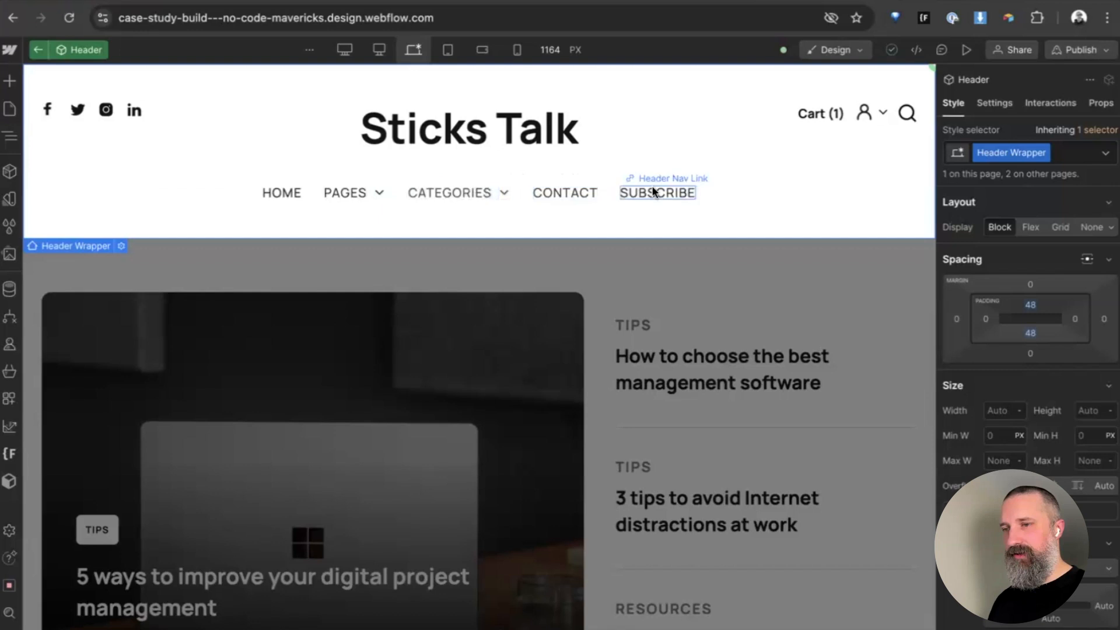
- Find the Pages list item in the Header Nav Menu List and create a "hide" combo class on it
{"action": "left_click", "coordinate": [348, 195]}
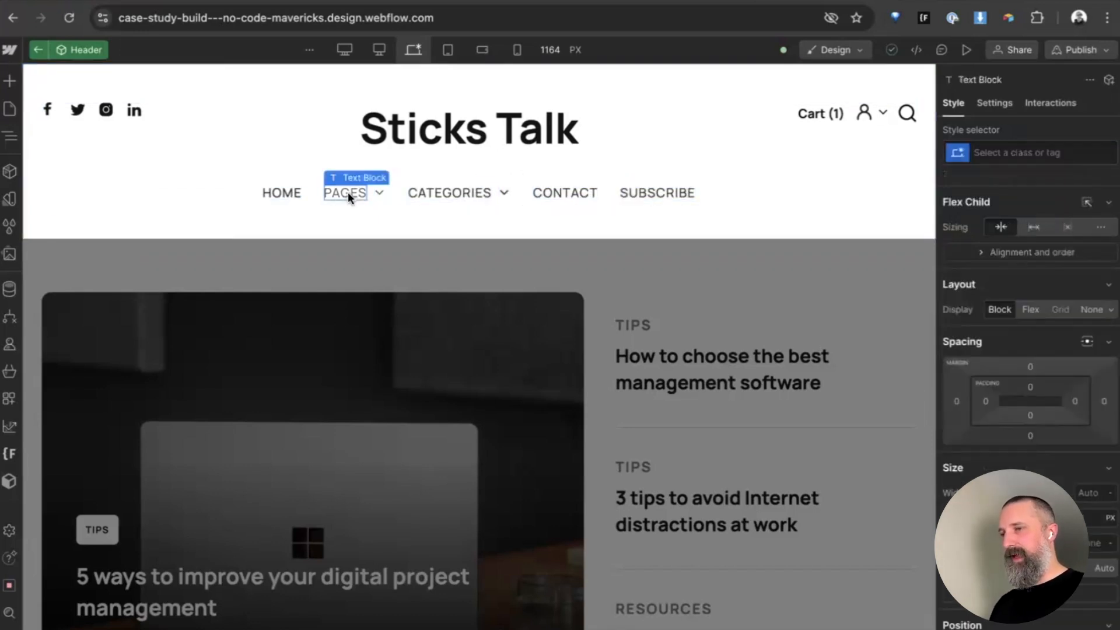
{"action": "key", "text": "z"}
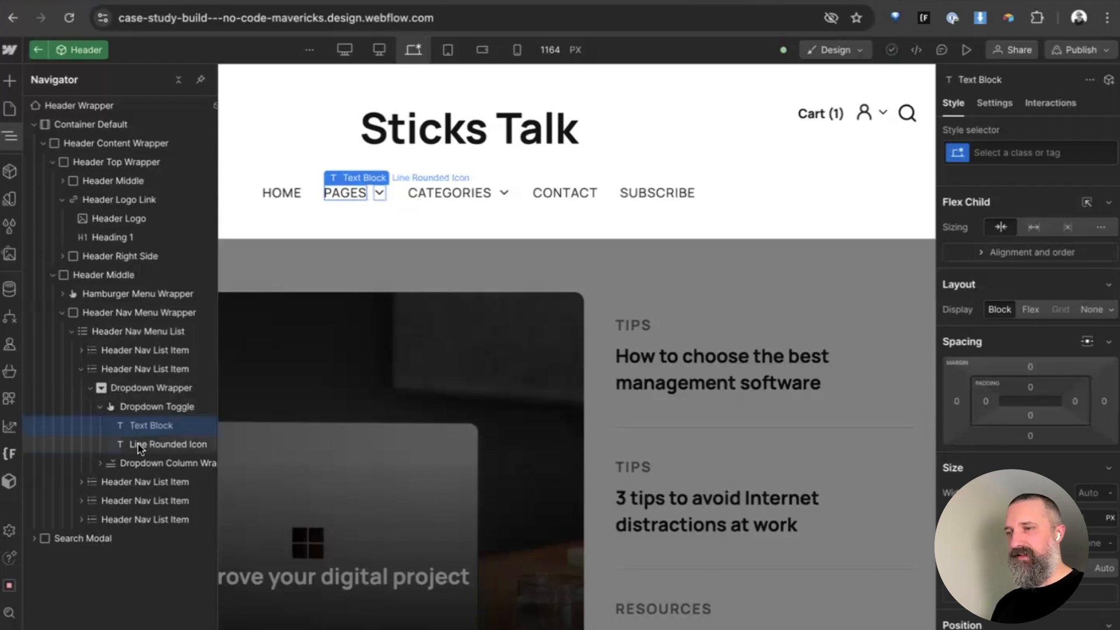
{"action": "left_click", "coordinate": [127, 334]}
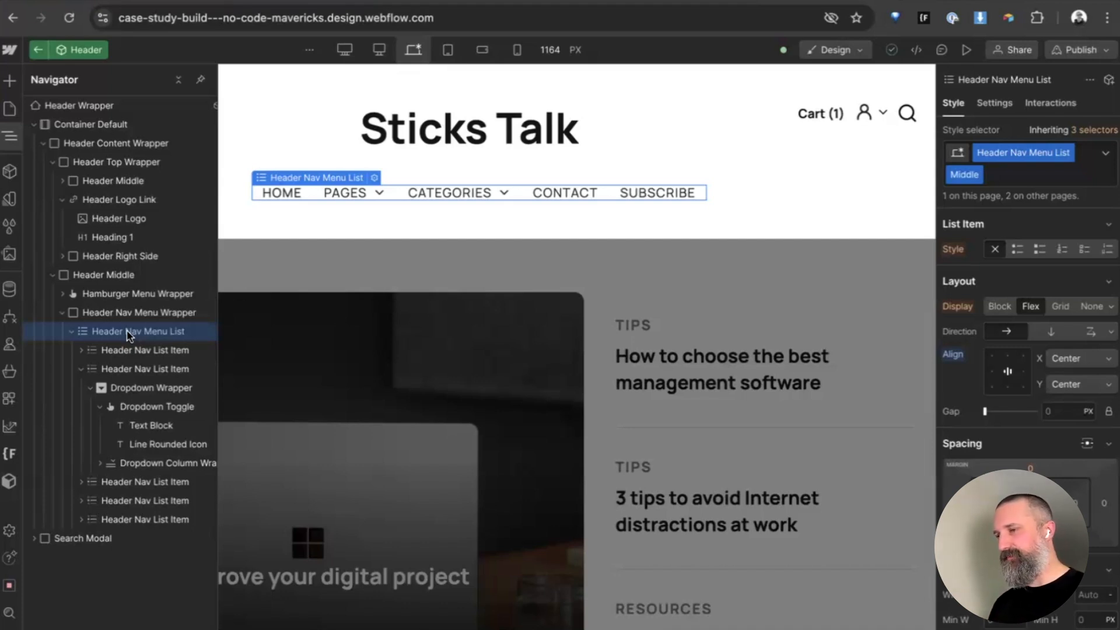
{"action": "left_click", "coordinate": [81, 370]}
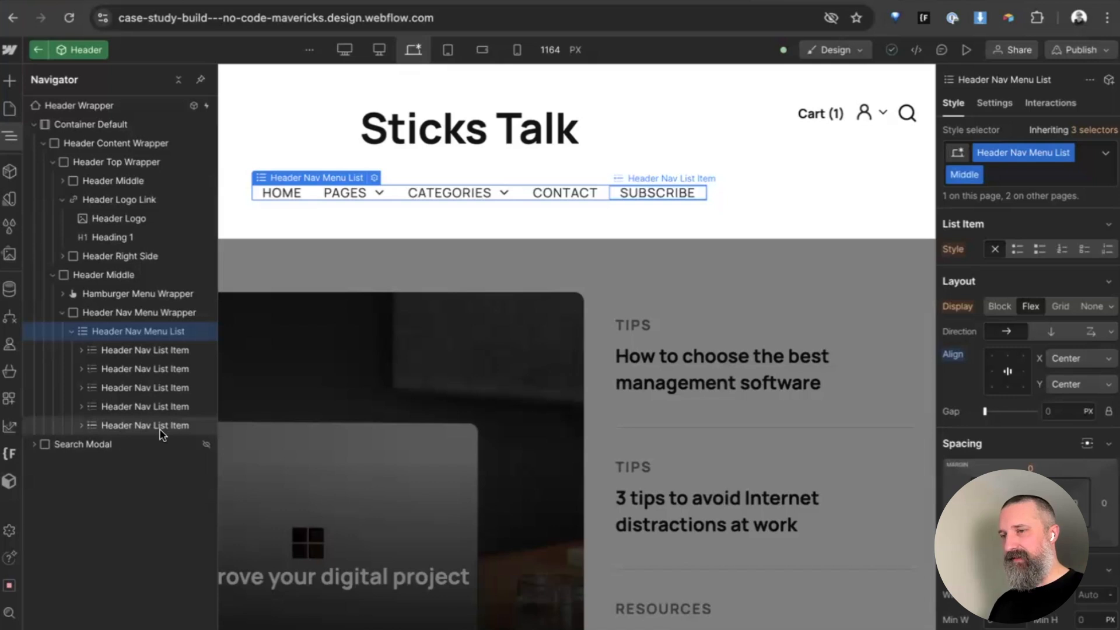
{"action": "left_click", "coordinate": [152, 369]}
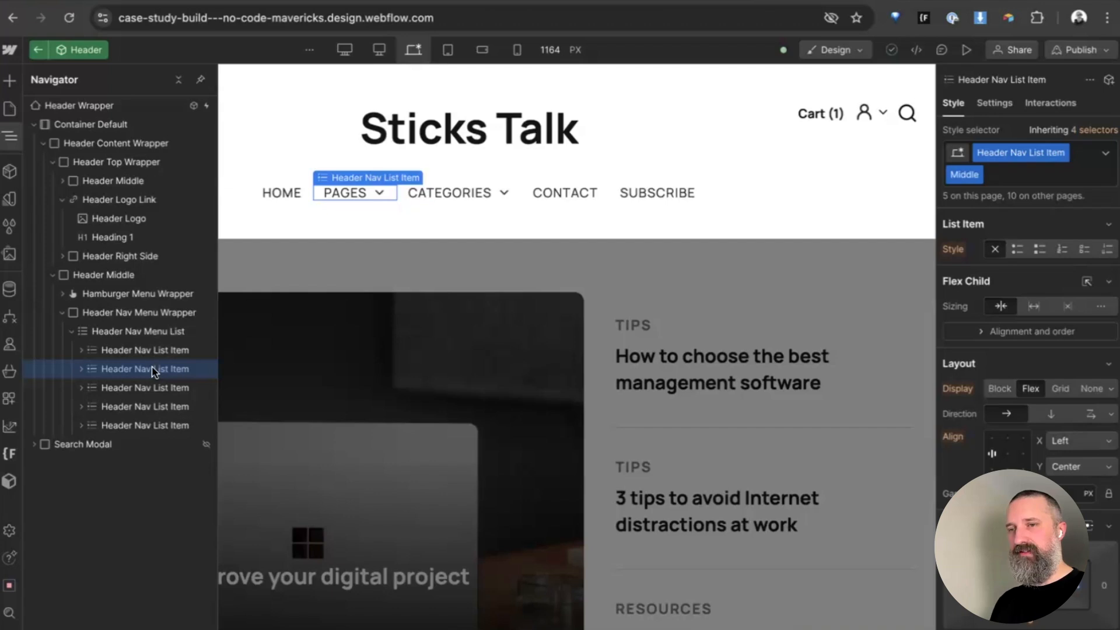
{"action": "key", "text": "ctrl+Return"}
{"action": "type", "text": "hide"}
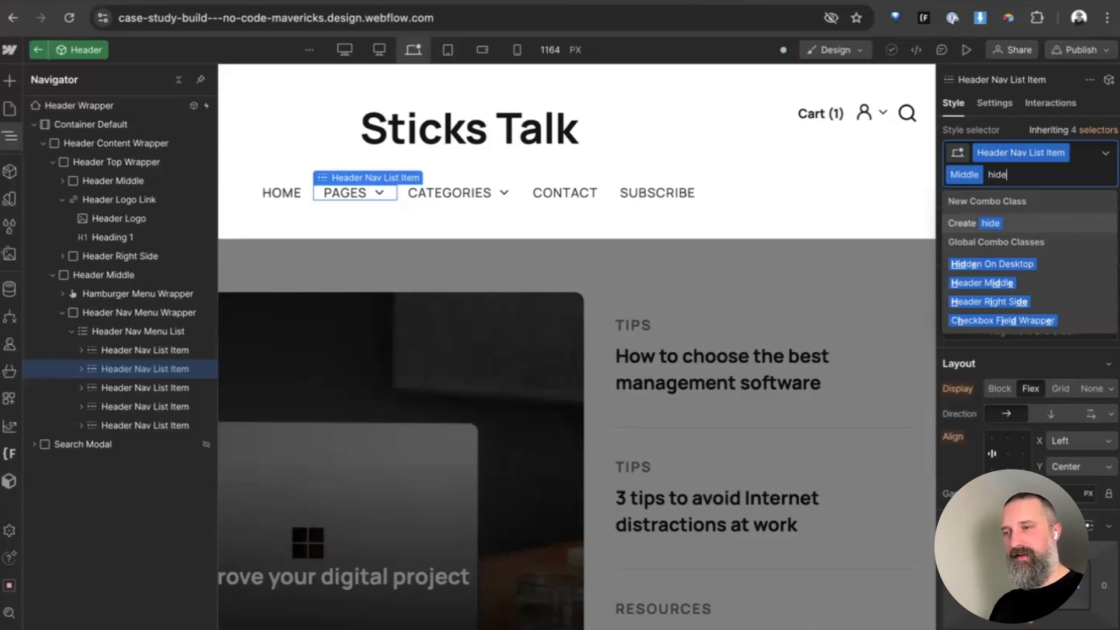
{"action": "left_click", "coordinate": [997, 229]}
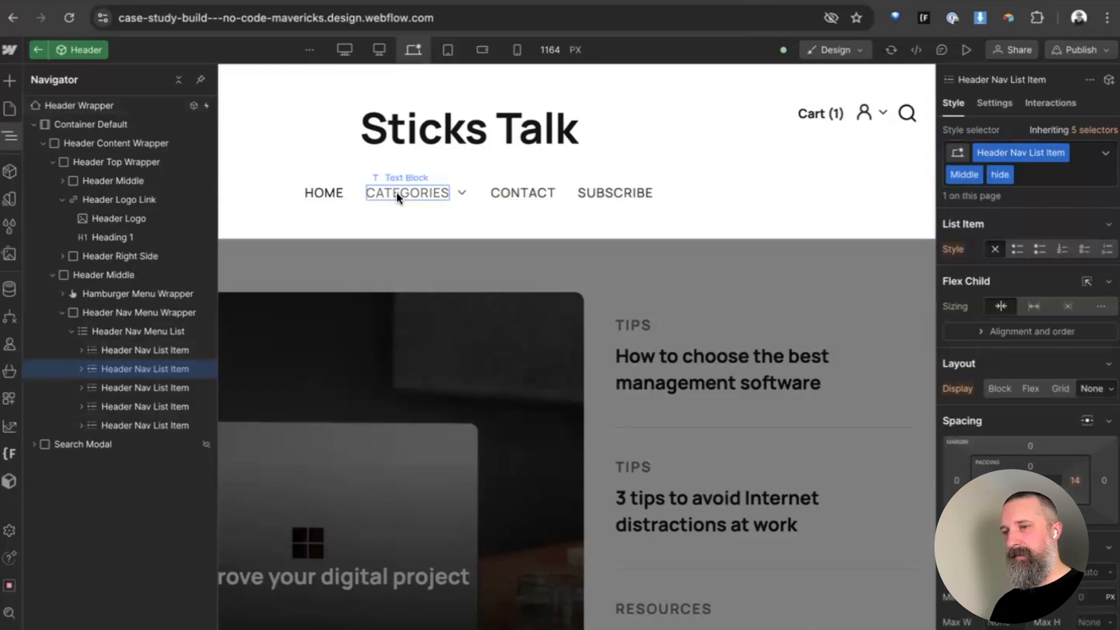
- Apply the existing "hide" combo class to the Categories list item in the Header Nav Menu List
{"action": "left_click", "coordinate": [118, 333]}
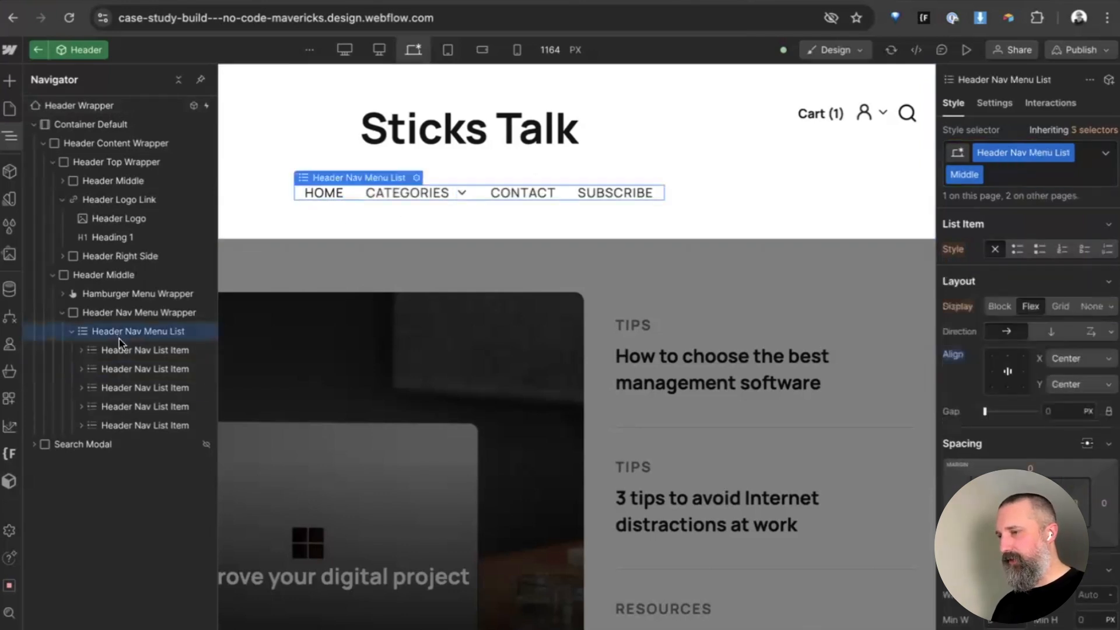
{"action": "left_click", "coordinate": [131, 389]}
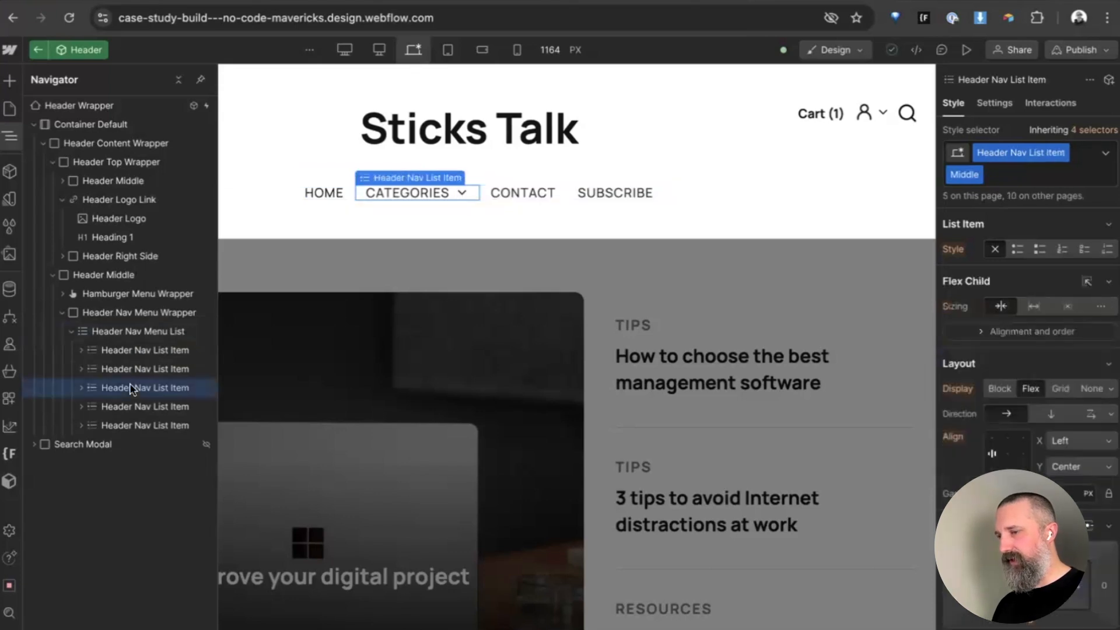
{"action": "key", "text": "ctrl+Return"}
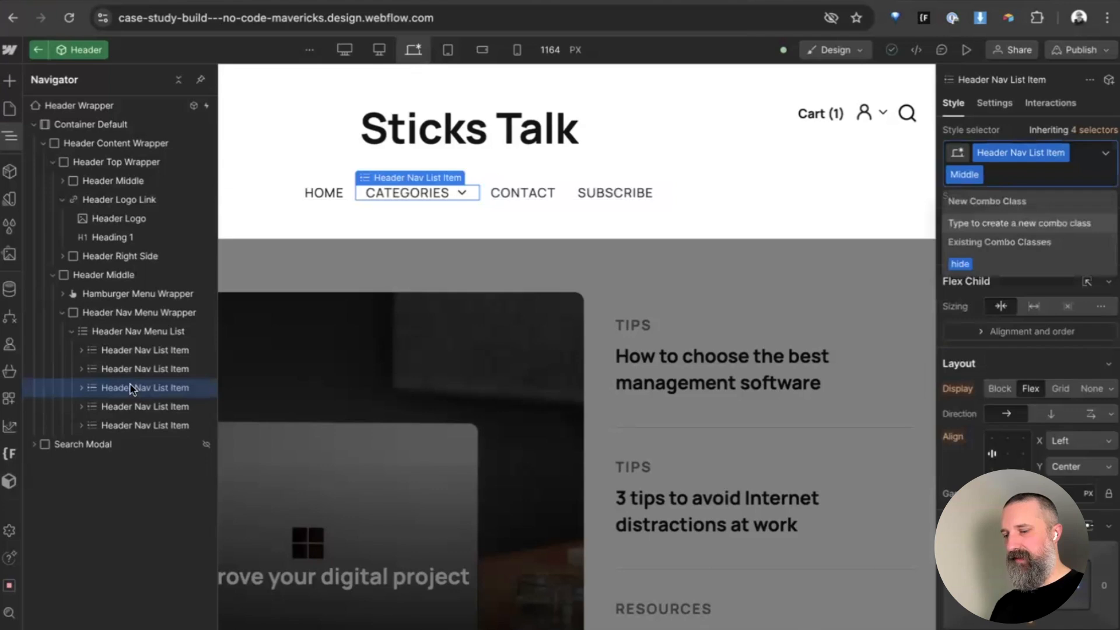
{"action": "type", "text": "hide"}
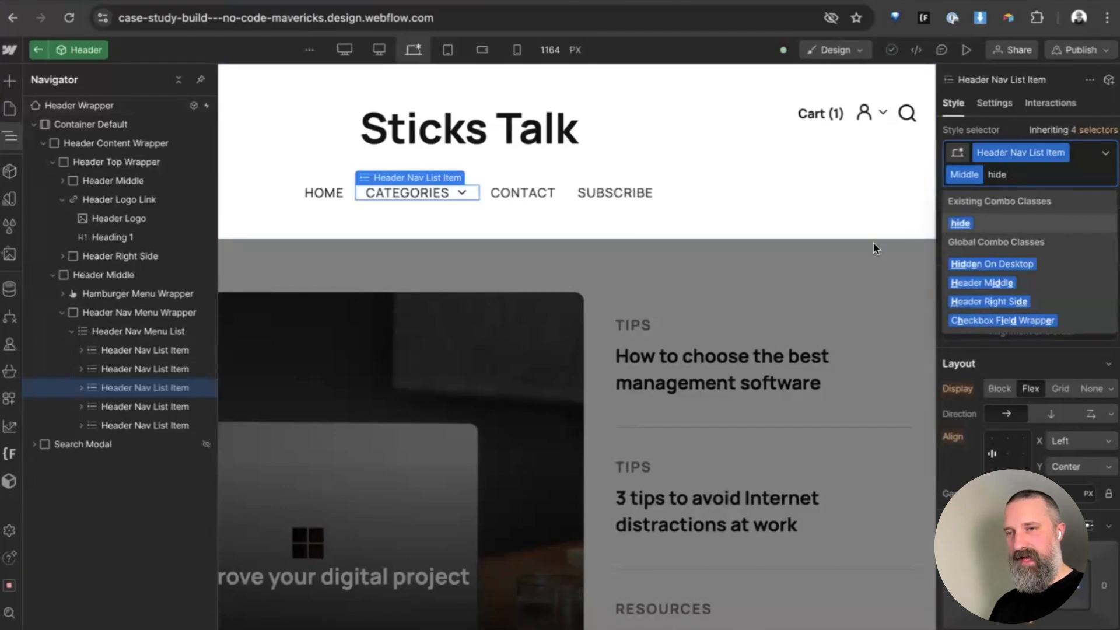
{"action": "key", "text": "Return"}
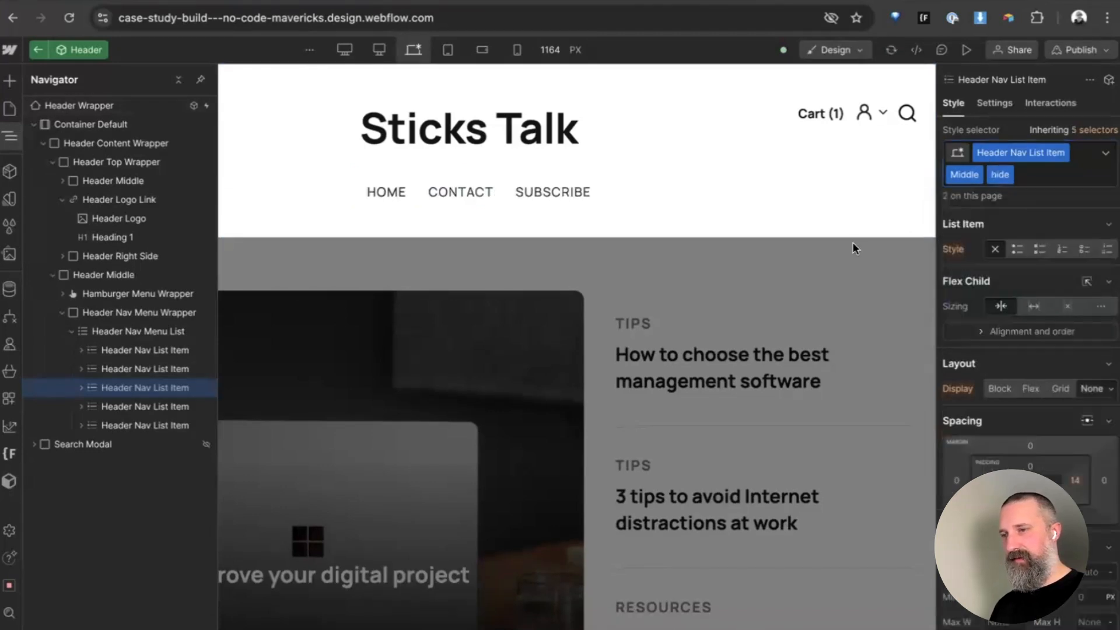
- Apply the existing "hide" combo class to the Subscribe list item in the Header Nav Menu List
{"action": "left_click", "coordinate": [539, 190]}
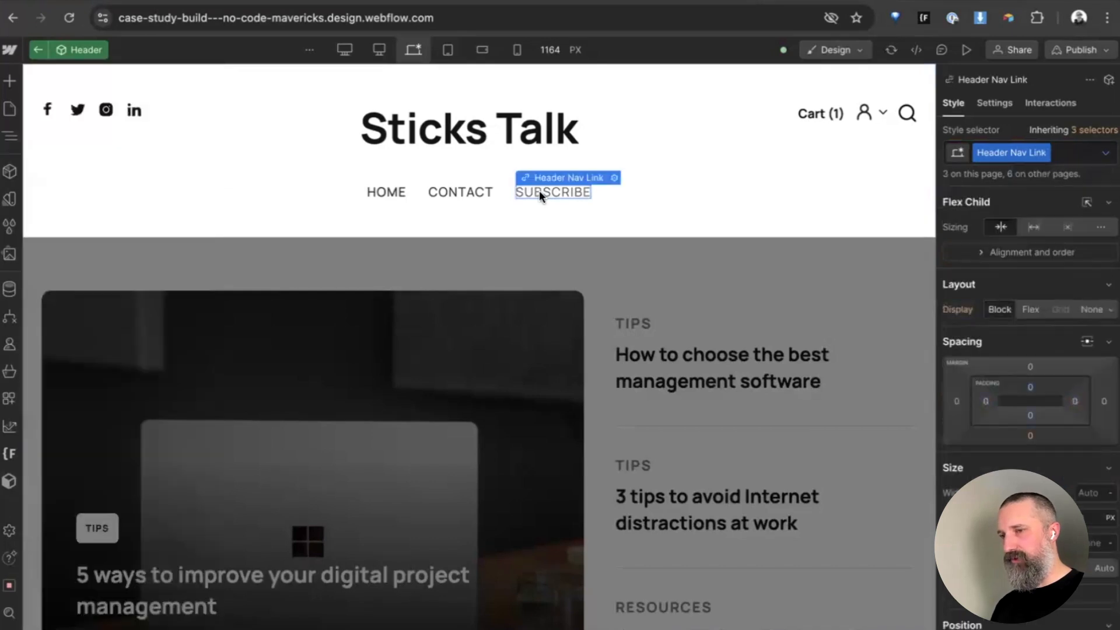
{"action": "key", "text": "z"}
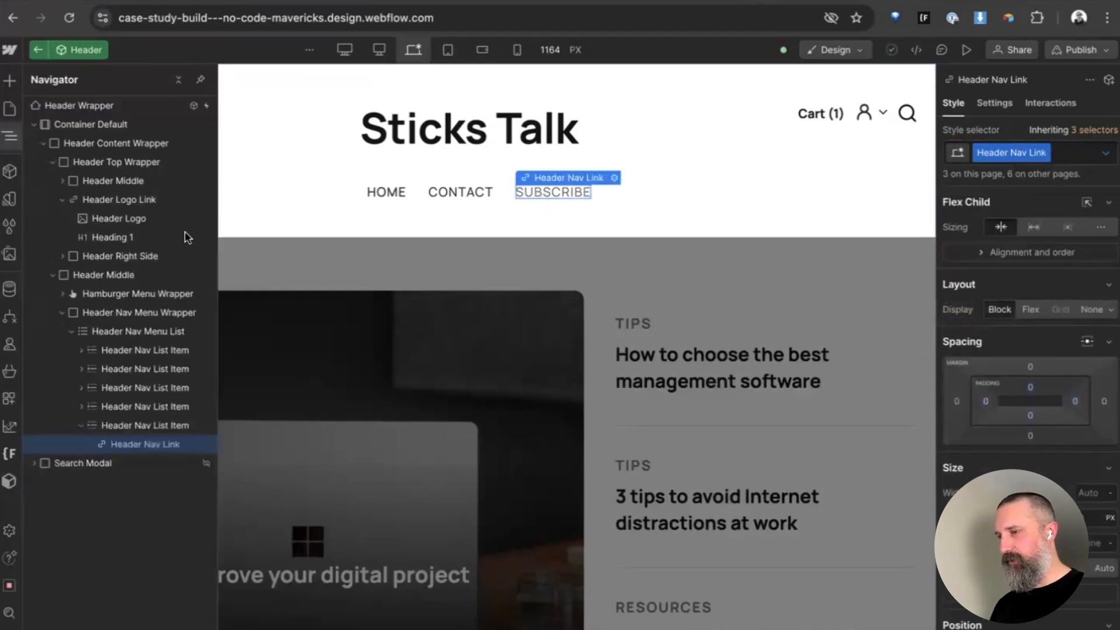
{"action": "left_click", "coordinate": [128, 426]}
{"action": "key", "text": "ctrl+Return"}
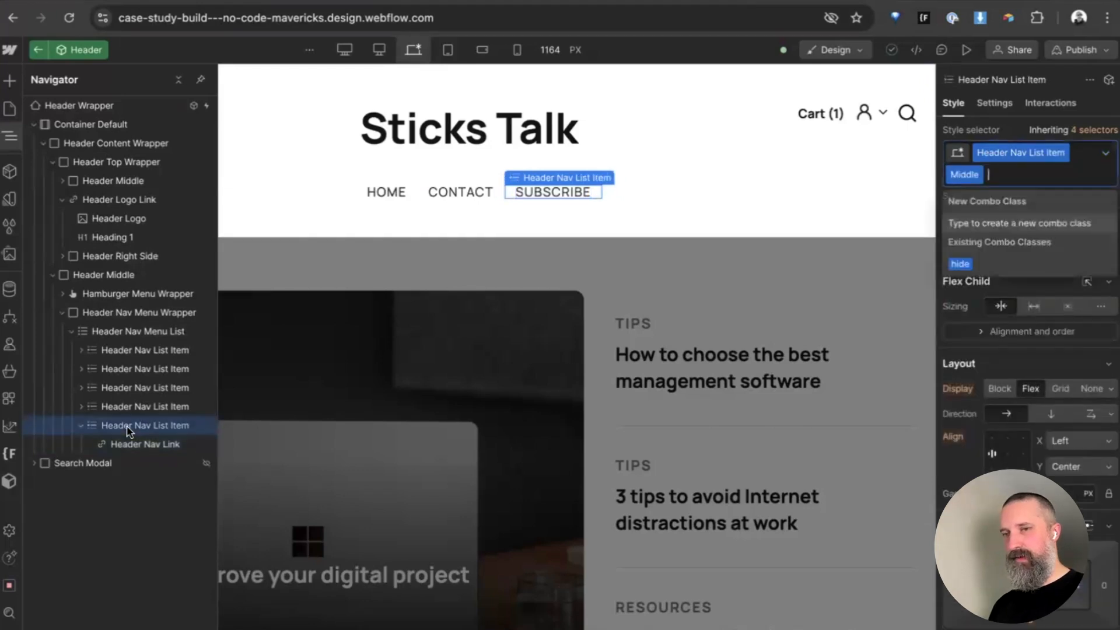
{"action": "type", "text": "hide"}
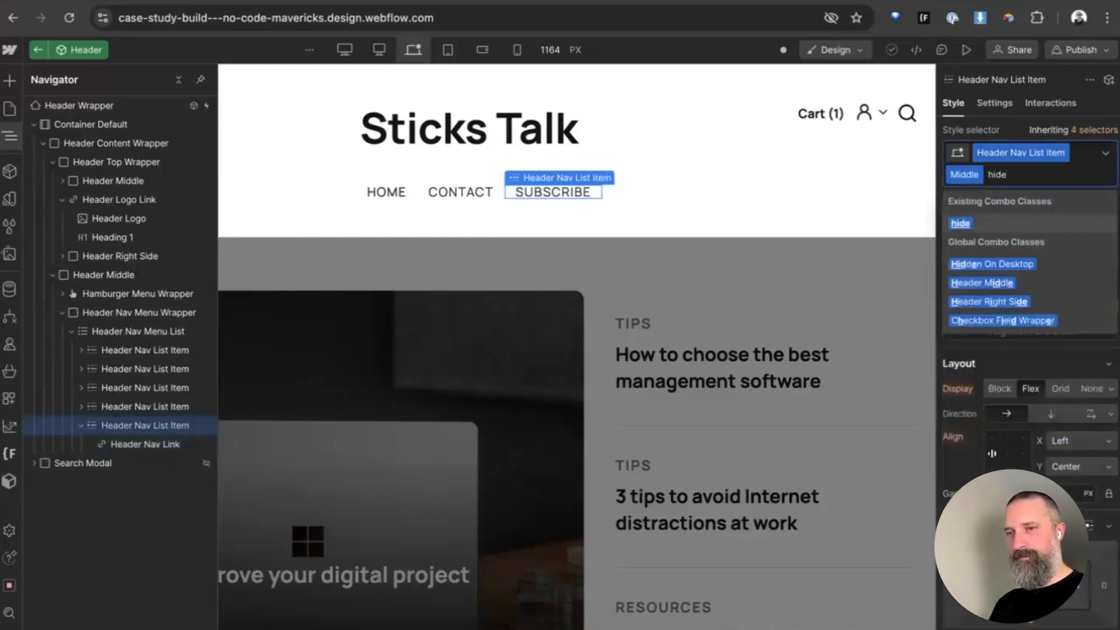
{"action": "key", "text": "Return"}
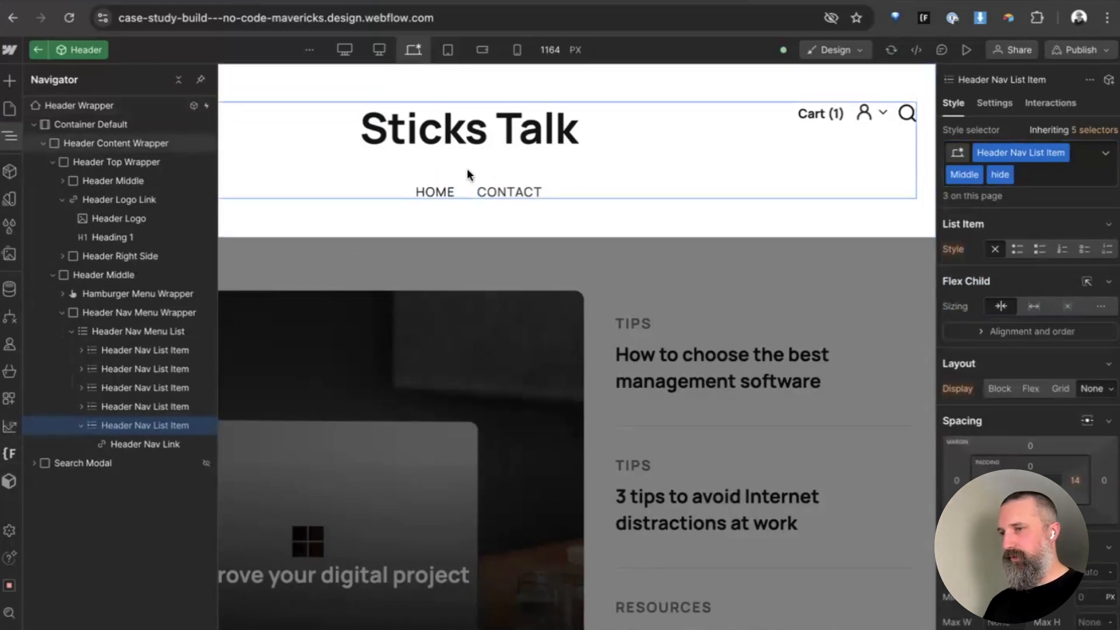
{"action": "key", "text": "z"}
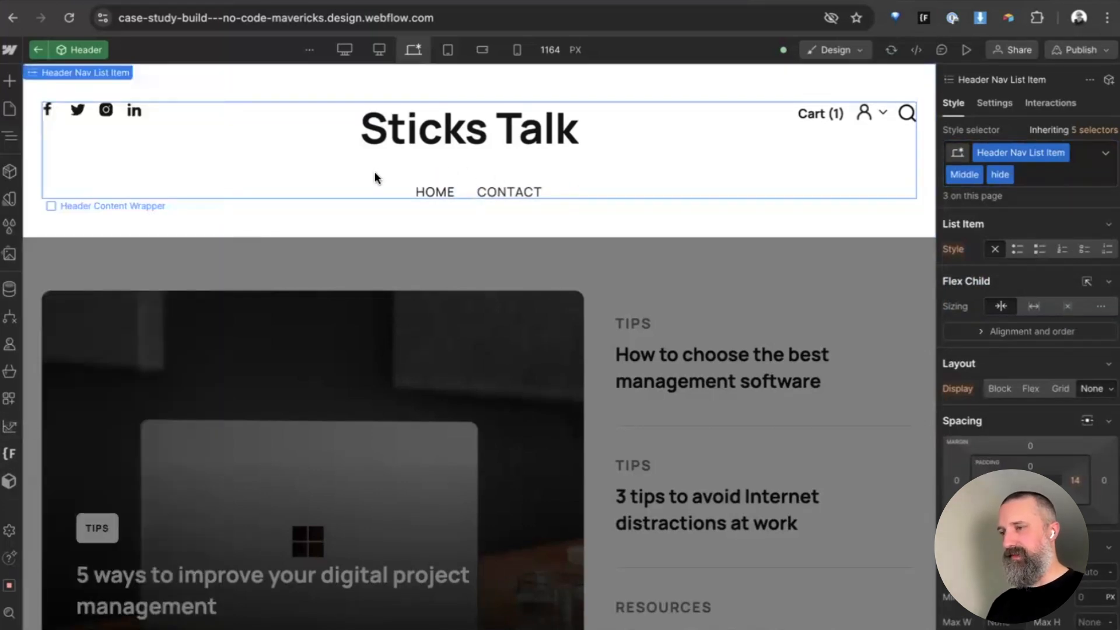
{"action": "key", "text": "ctrl+Tab"}
{"action": "key", "text": "ctrl+shift+Tab"}
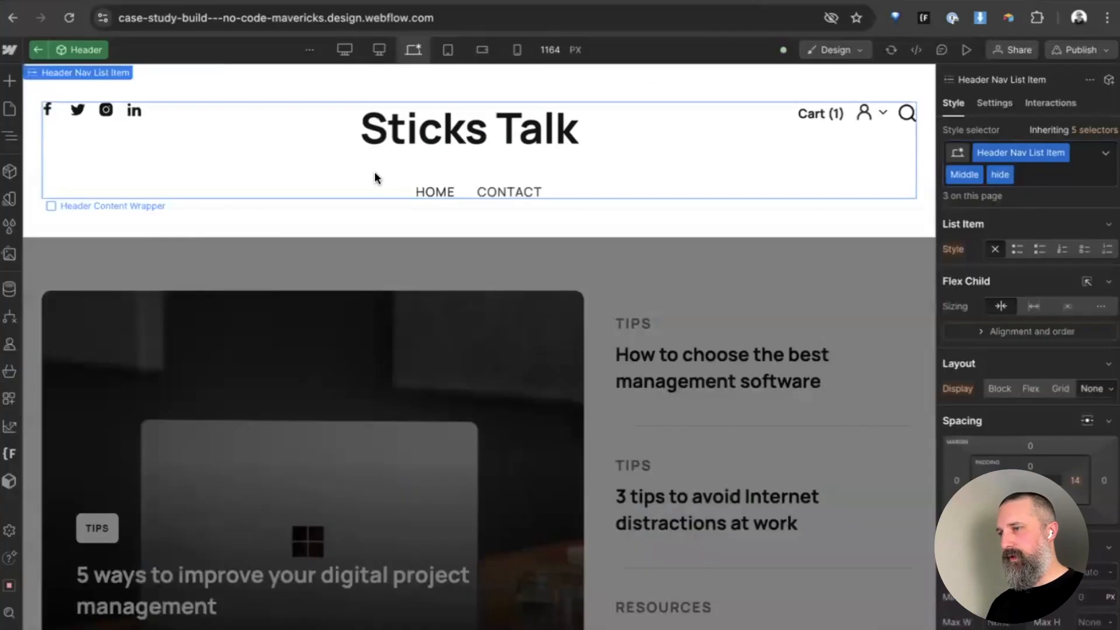
- Examine which wrappers contain the header's social media icons, checking the Social Media Grid Top, Header Middle and Header Content Wrapper
{"action": "left_click", "coordinate": [115, 112]}
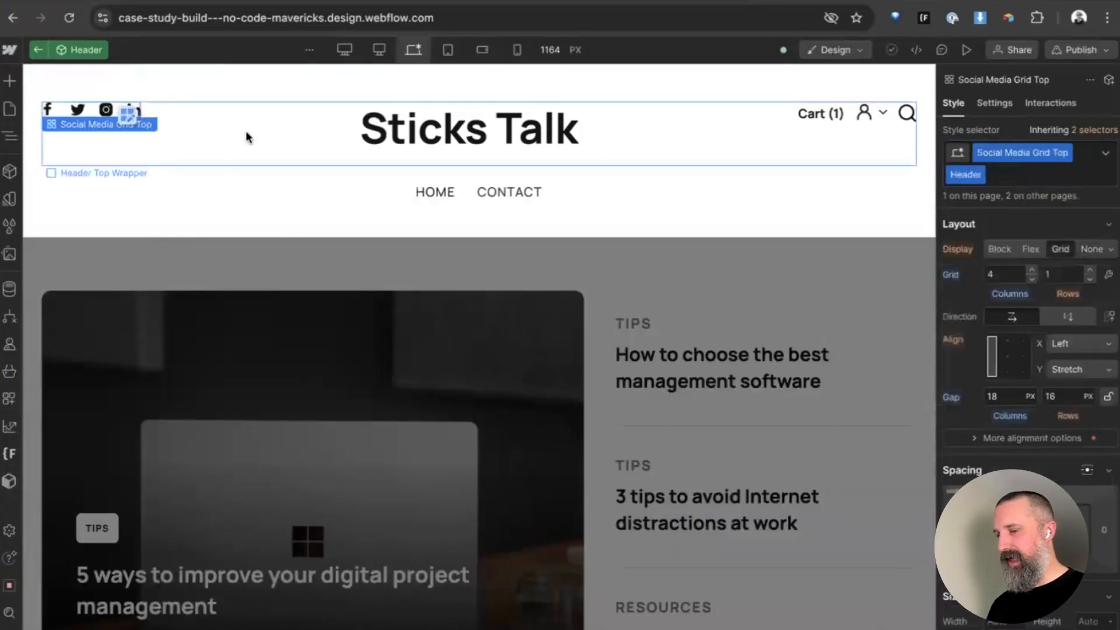
{"action": "key", "text": "z"}
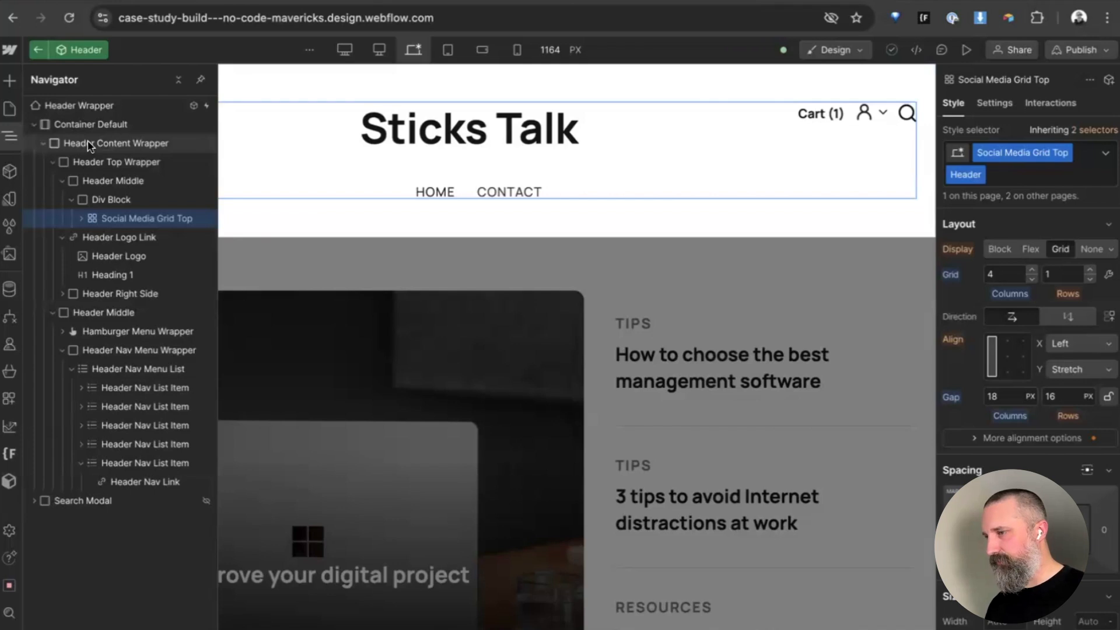
{"action": "left_click", "coordinate": [101, 180]}
{"action": "key", "text": "z"}
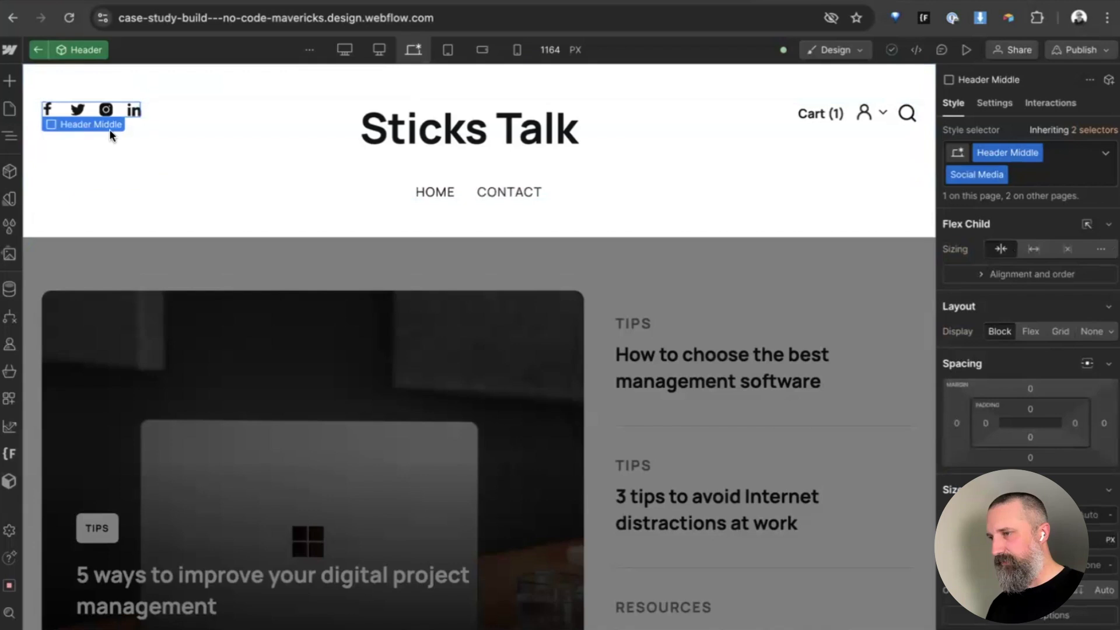
{"action": "key", "text": "z"}
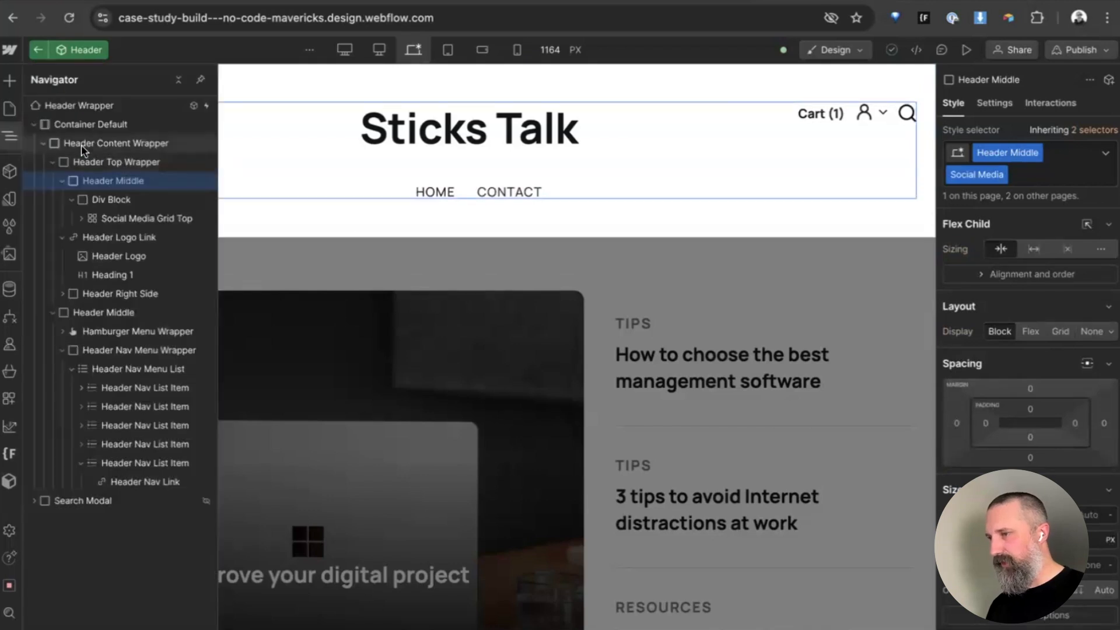
{"action": "left_click", "coordinate": [90, 148]}
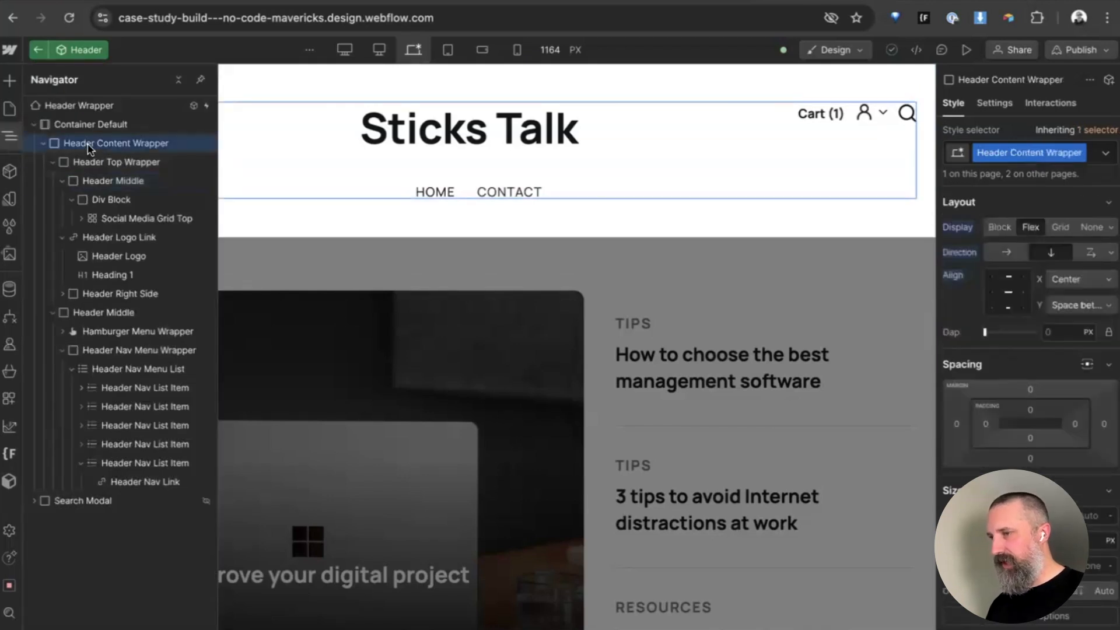
{"action": "key", "text": "z"}
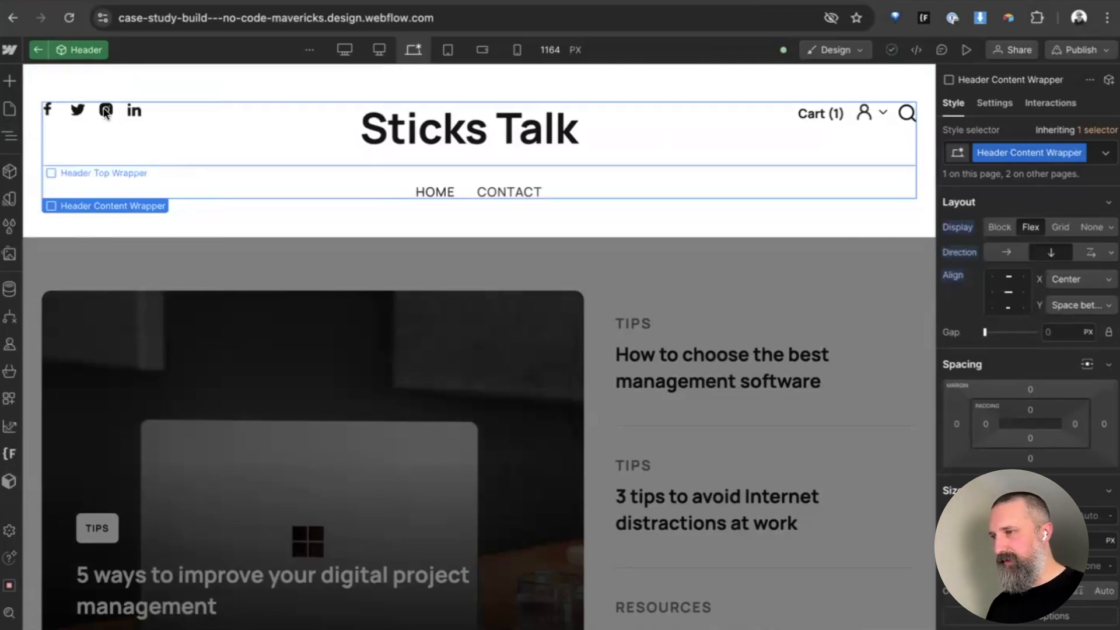
{"action": "key", "text": "z"}
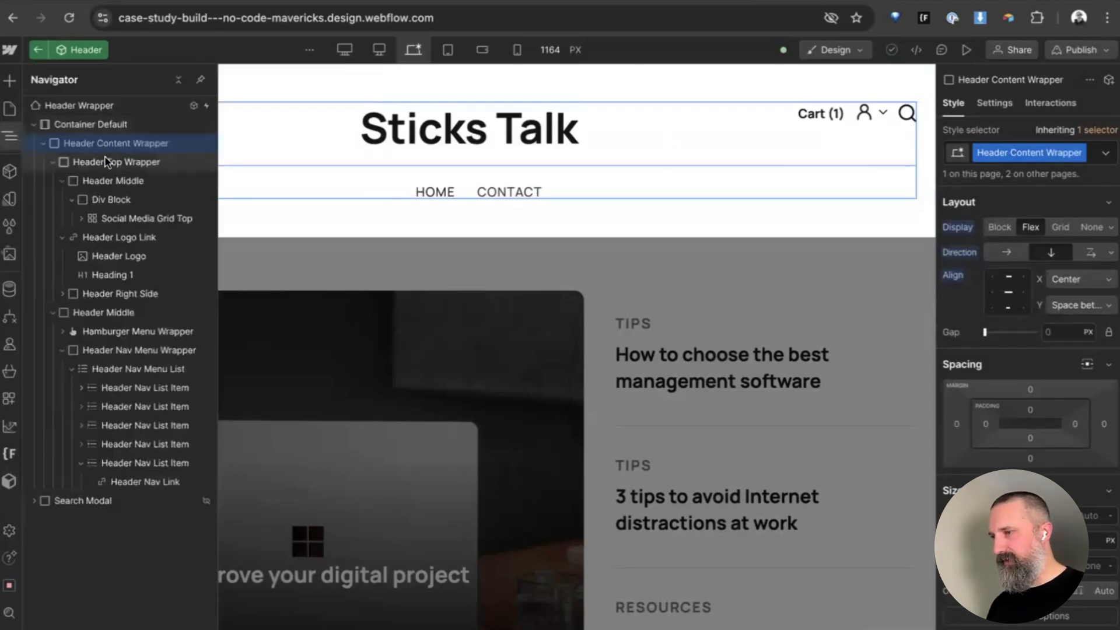
- Try hiding the Header Top Wrapper with a new "hide" combo class, and undo it
{"action": "left_click", "coordinate": [106, 161]}
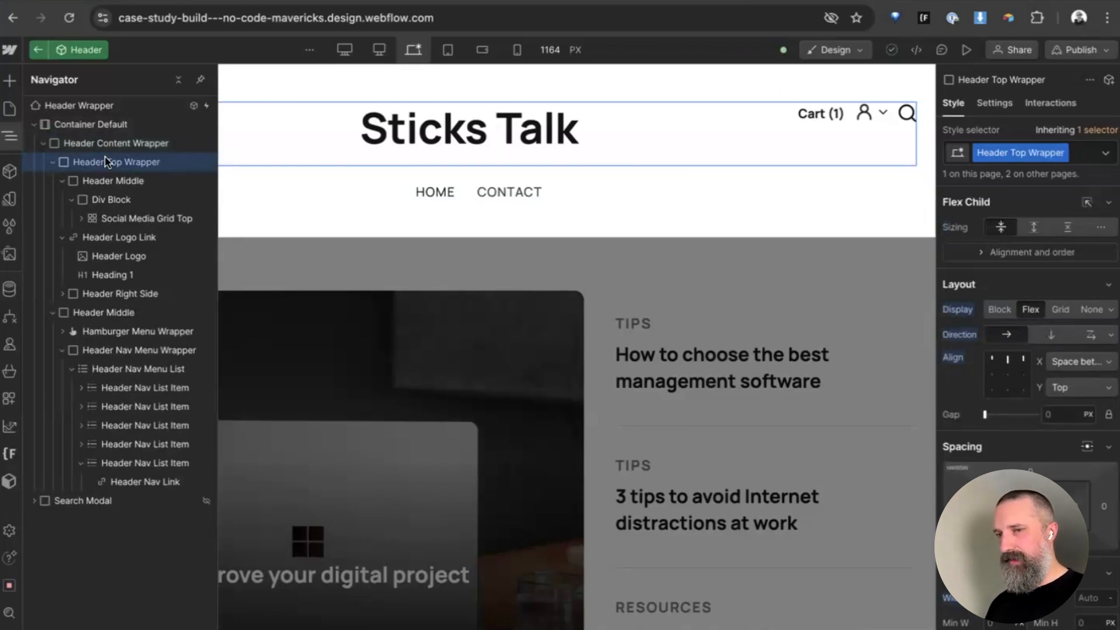
{"action": "key", "text": "ctrl+Return"}
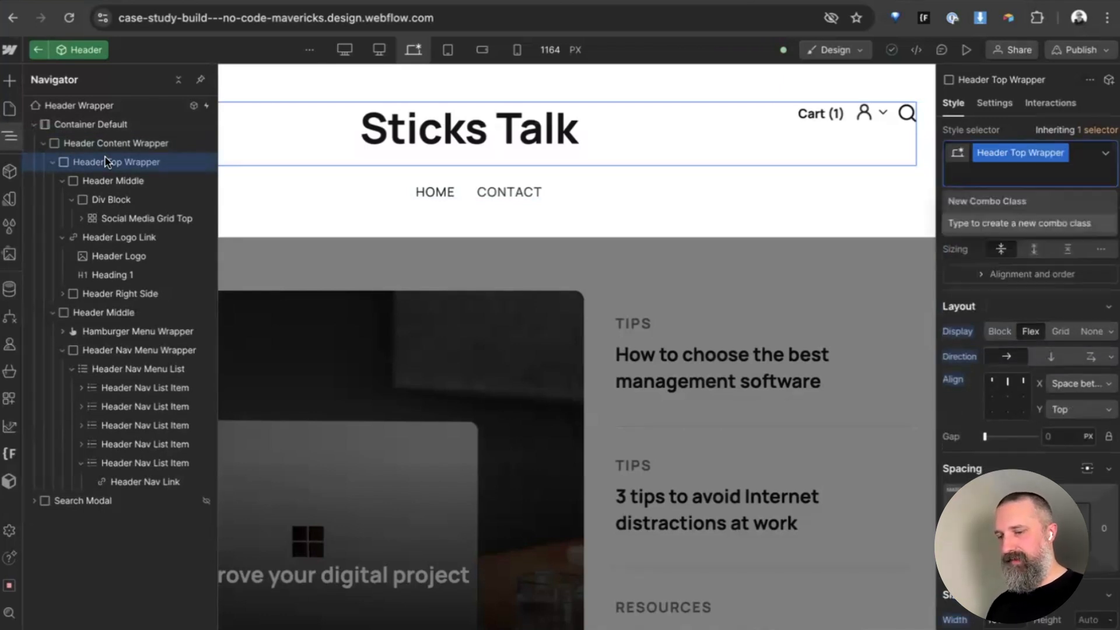
{"action": "type", "text": "hide"}
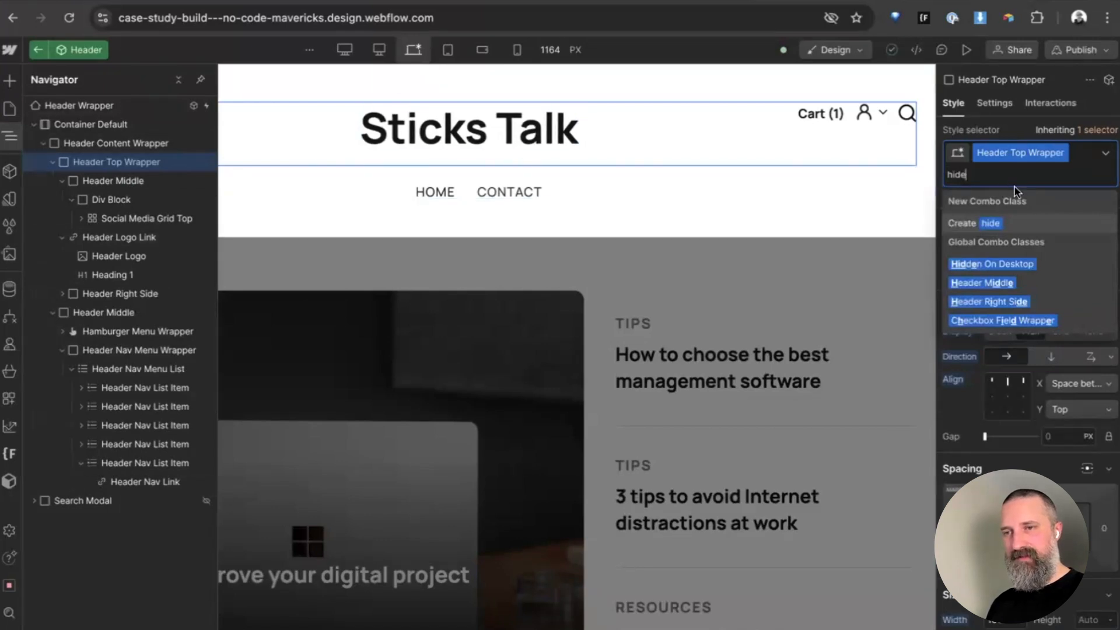
{"action": "key", "text": "Return"}
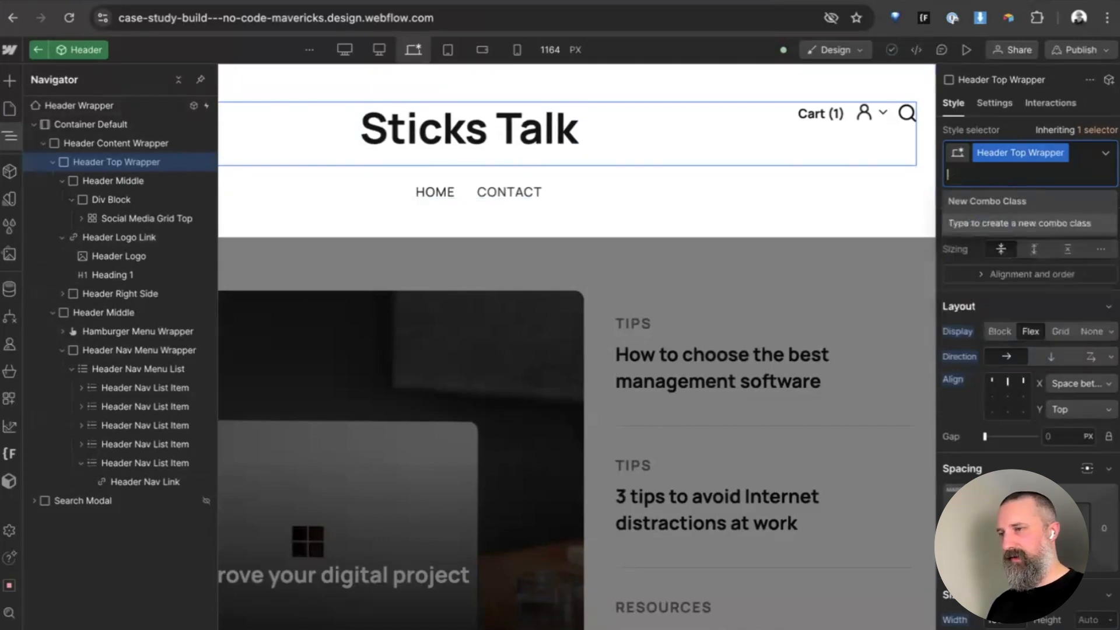
{"action": "key", "text": "z"}
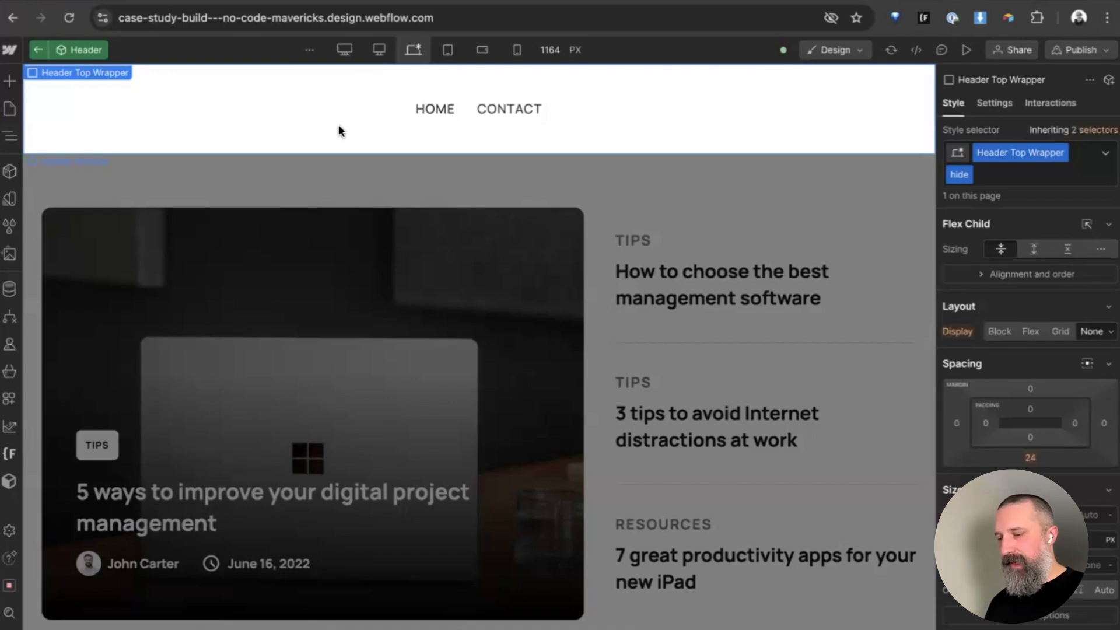
{"action": "key", "text": "ctrl+z"}
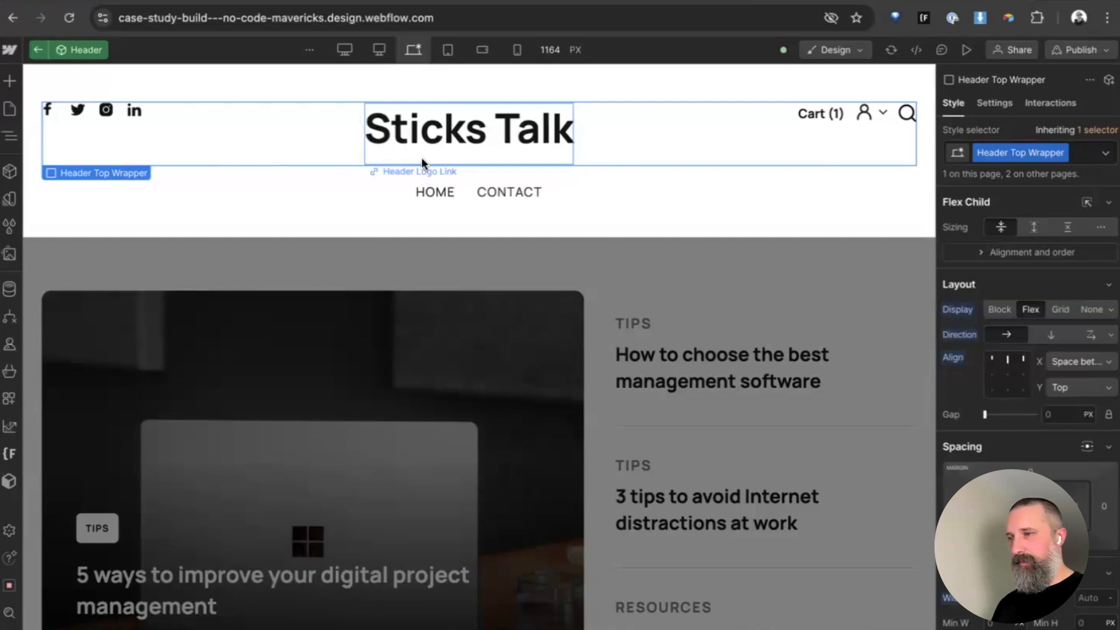
- Check the Header Top Wrapper, Header Middle and Div Block to find the element that holds only the social media icons
{"action": "left_click", "coordinate": [118, 111]}
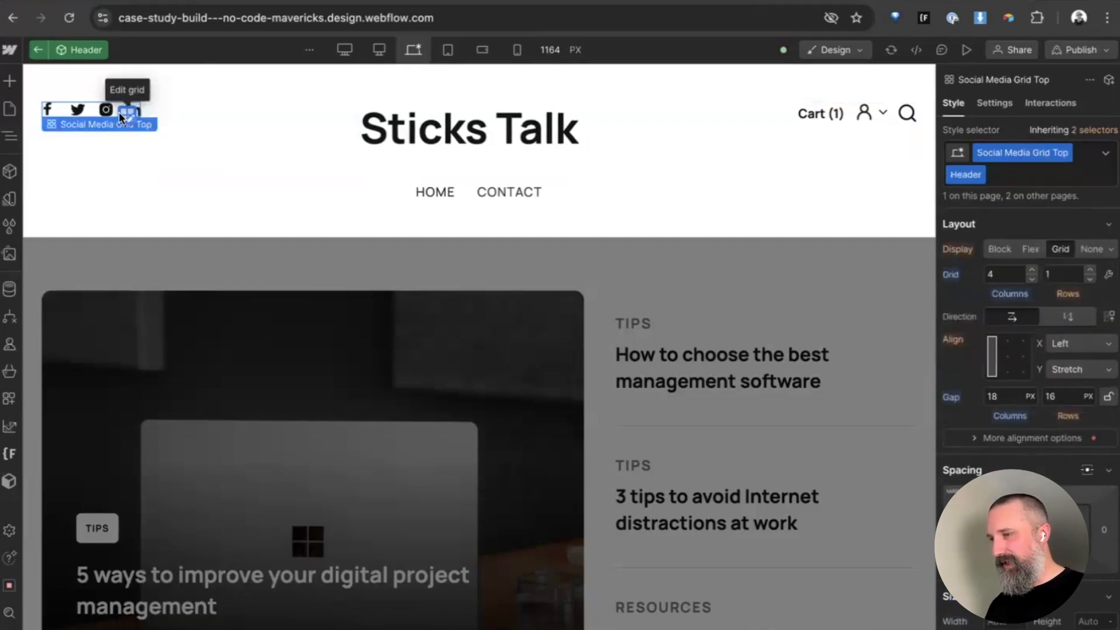
{"action": "key", "text": "z"}
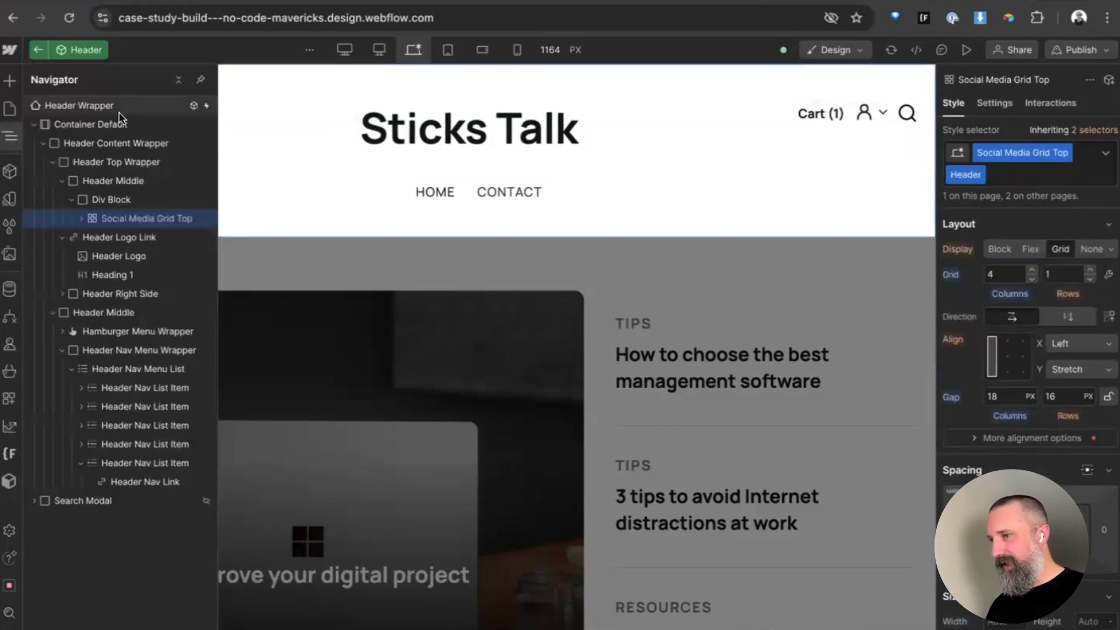
{"action": "left_click", "coordinate": [96, 166]}
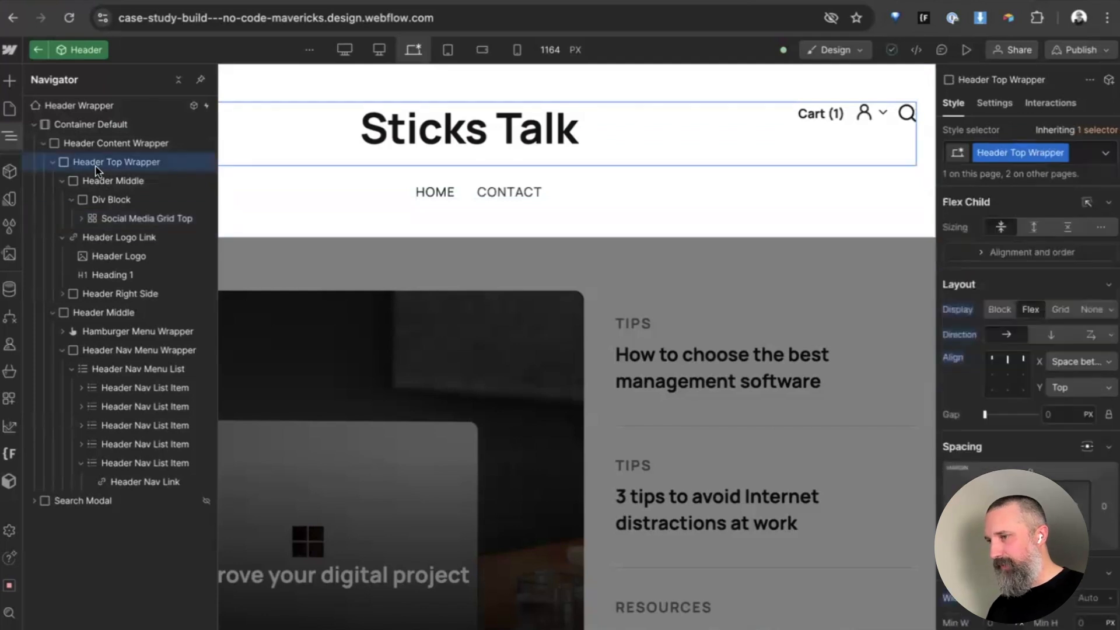
{"action": "left_click", "coordinate": [127, 186]}
{"action": "key", "text": "z"}
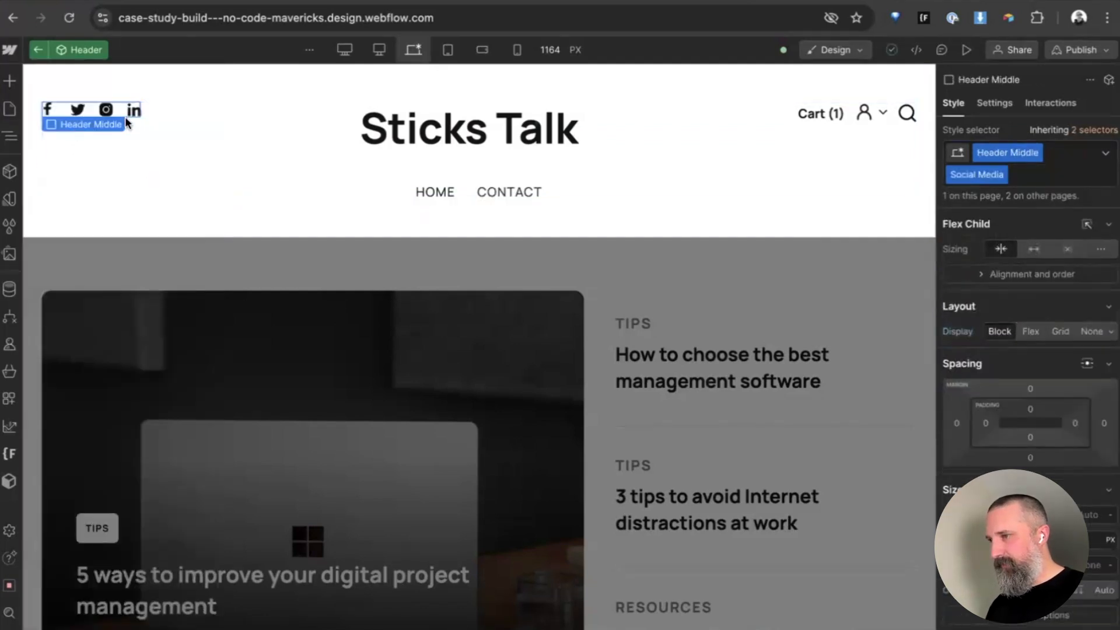
{"action": "key", "text": "z"}
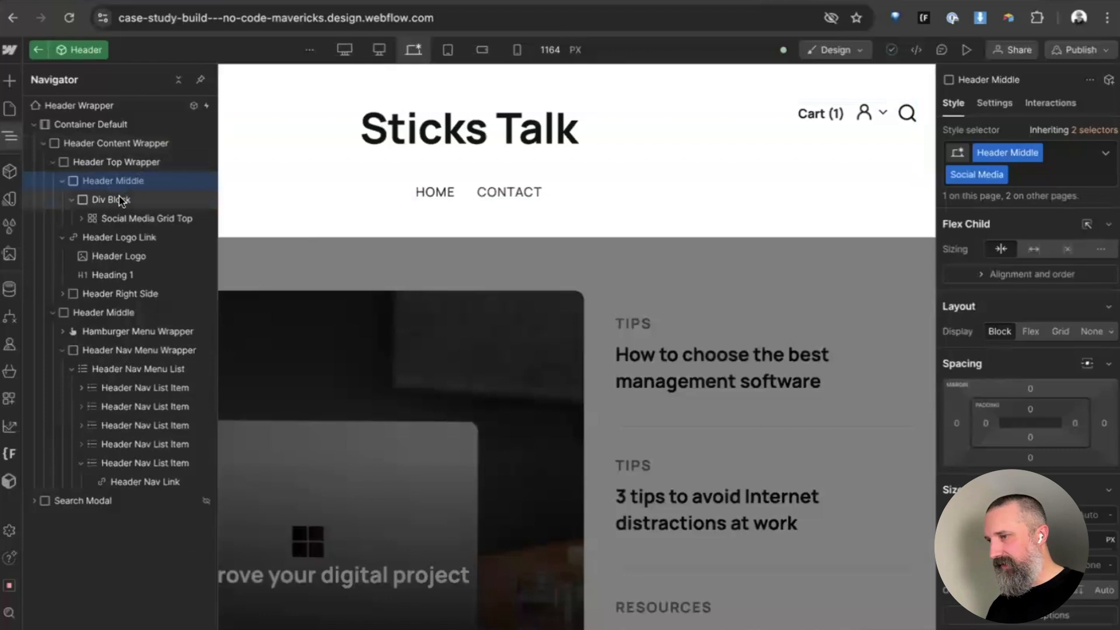
{"action": "left_click", "coordinate": [120, 200]}
{"action": "key", "text": "z"}
{"action": "key", "text": "z"}
- Try a new "hide" combo class on the Header Middle block with the social icons, and remove it again
{"action": "left_click", "coordinate": [114, 182]}
{"action": "key", "text": "ctrl+Return"}
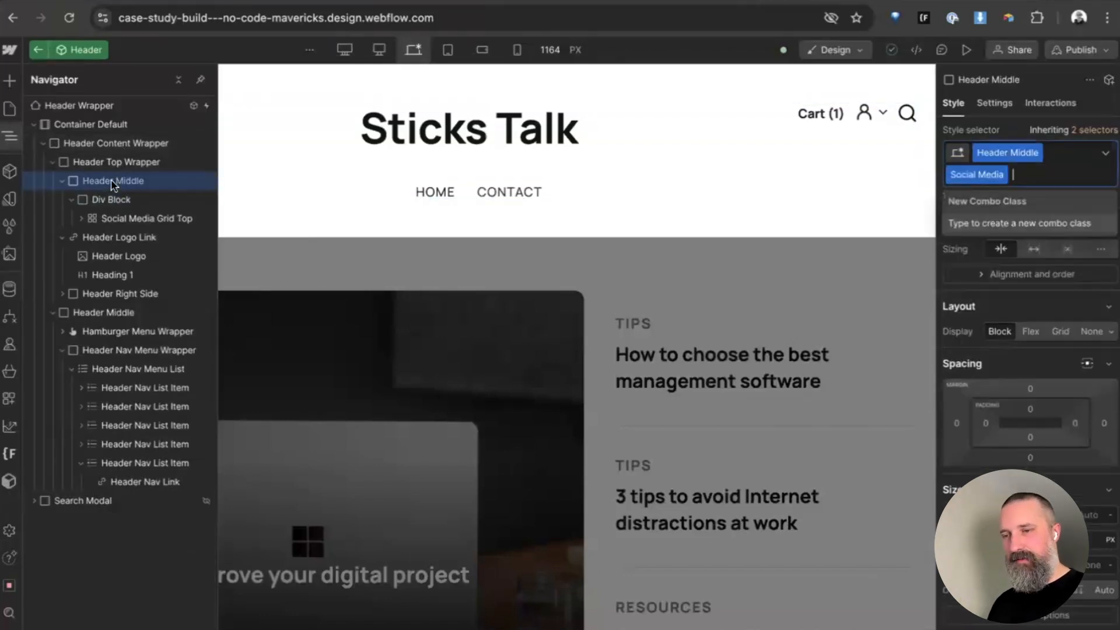
{"action": "type", "text": "hide"}
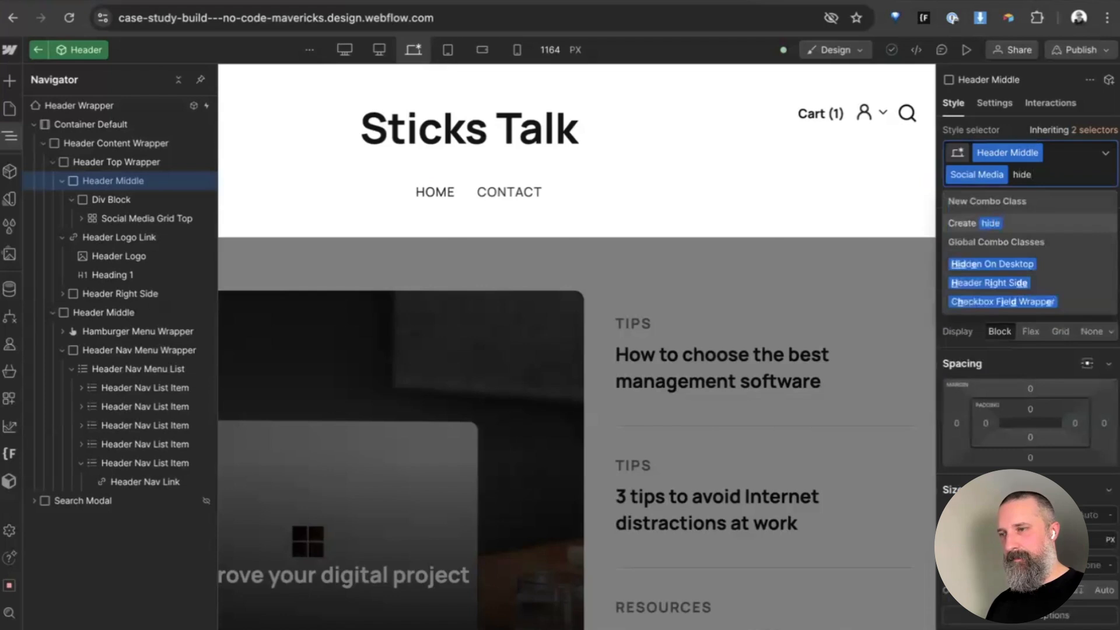
{"action": "key", "text": "Return"}
{"action": "key", "text": "z"}
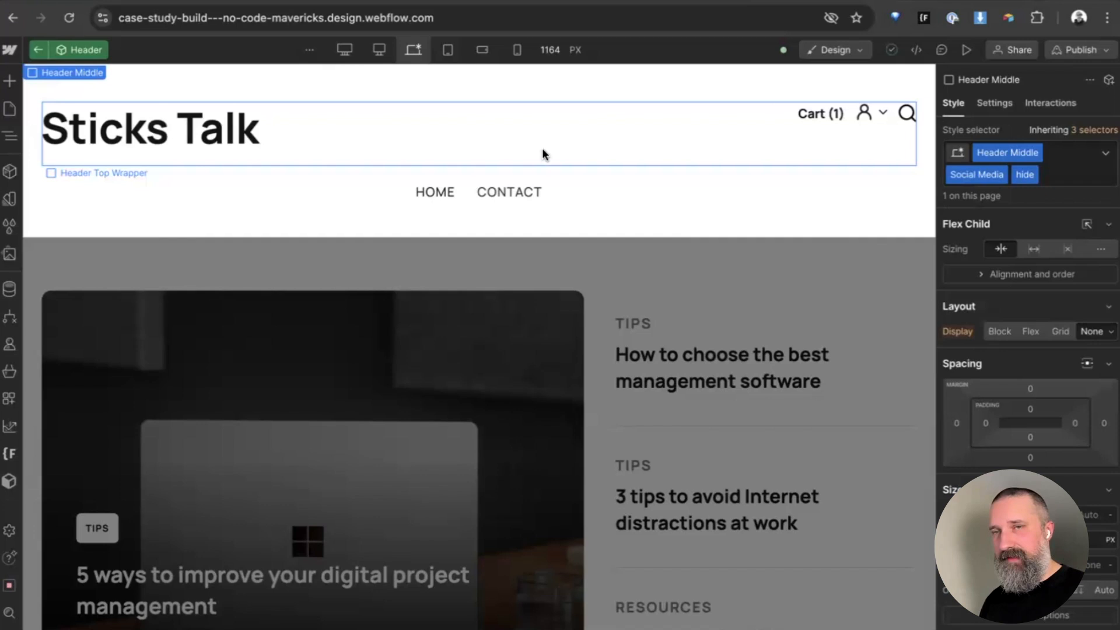
{"action": "key", "text": "BackSpace"}
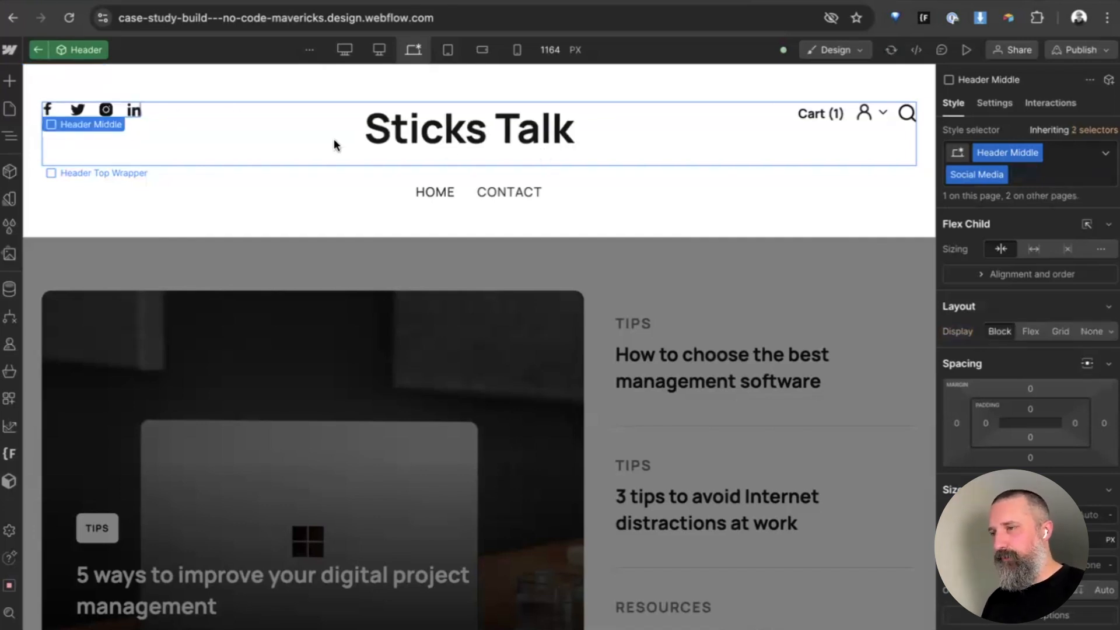
- Apply the existing "hide" class to the Div Block that wraps the Social Media Grid Top
{"action": "key", "text": "z"}
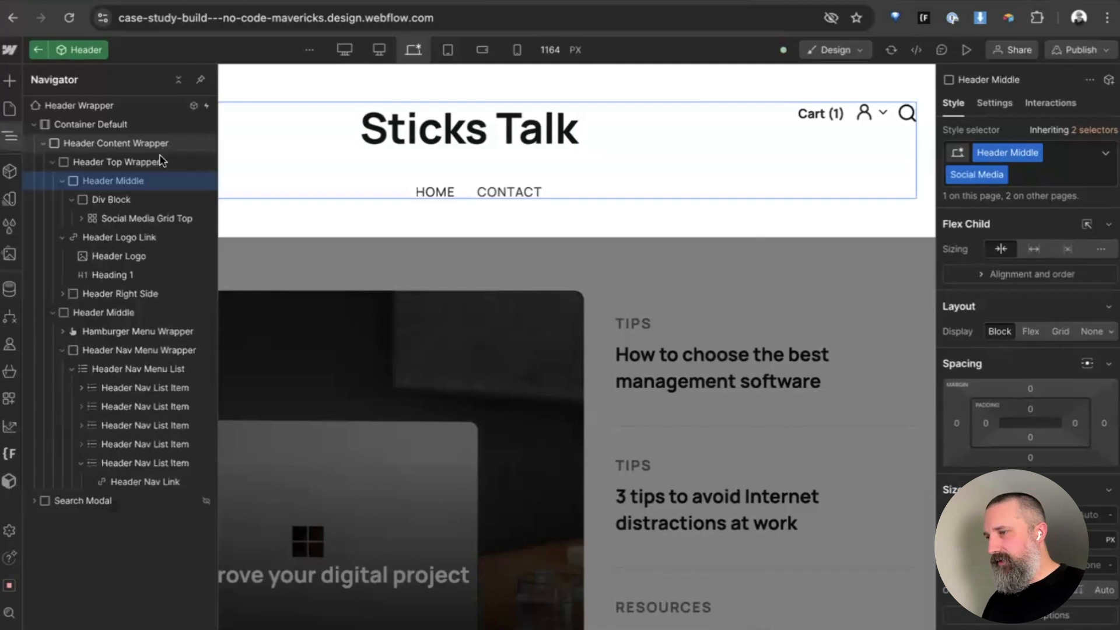
{"action": "left_click", "coordinate": [119, 203]}
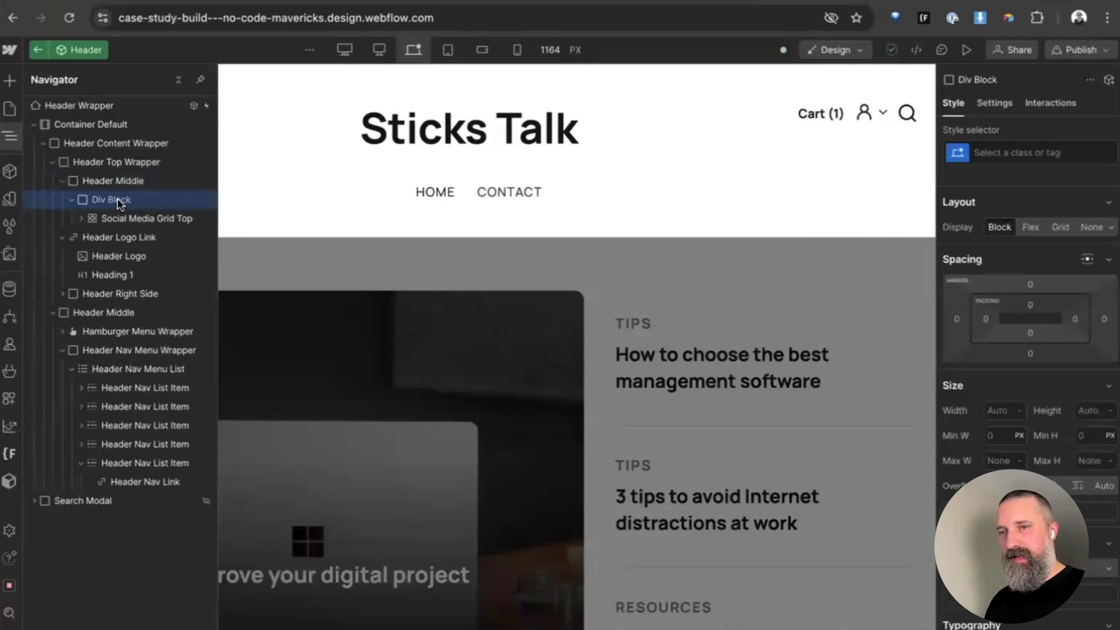
{"action": "key", "text": "ctrl+Return"}
{"action": "type", "text": "hide"}
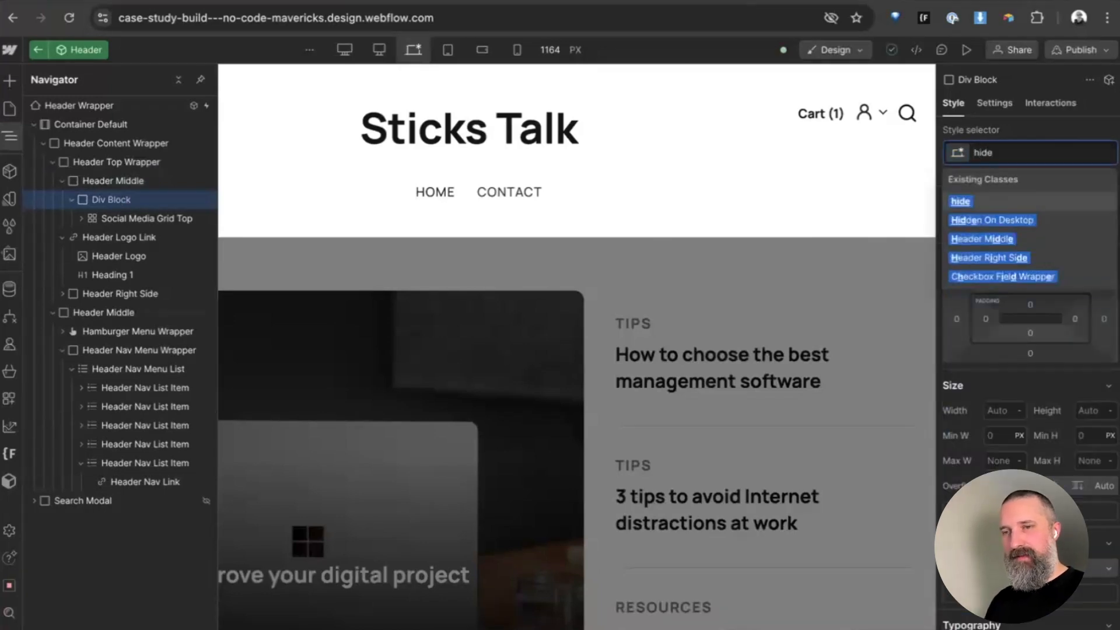
{"action": "key", "text": "Return"}
{"action": "key", "text": "Escape"}
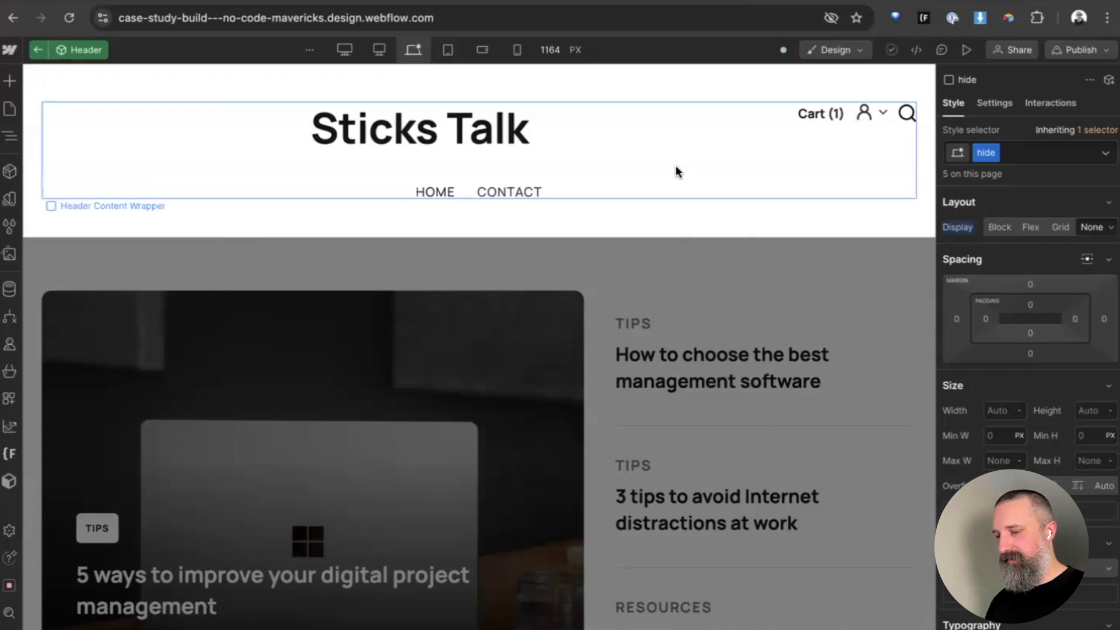
- Try hiding the Header Right Side block with a new "hide" combo class, and undo it
{"action": "key", "text": "z"}
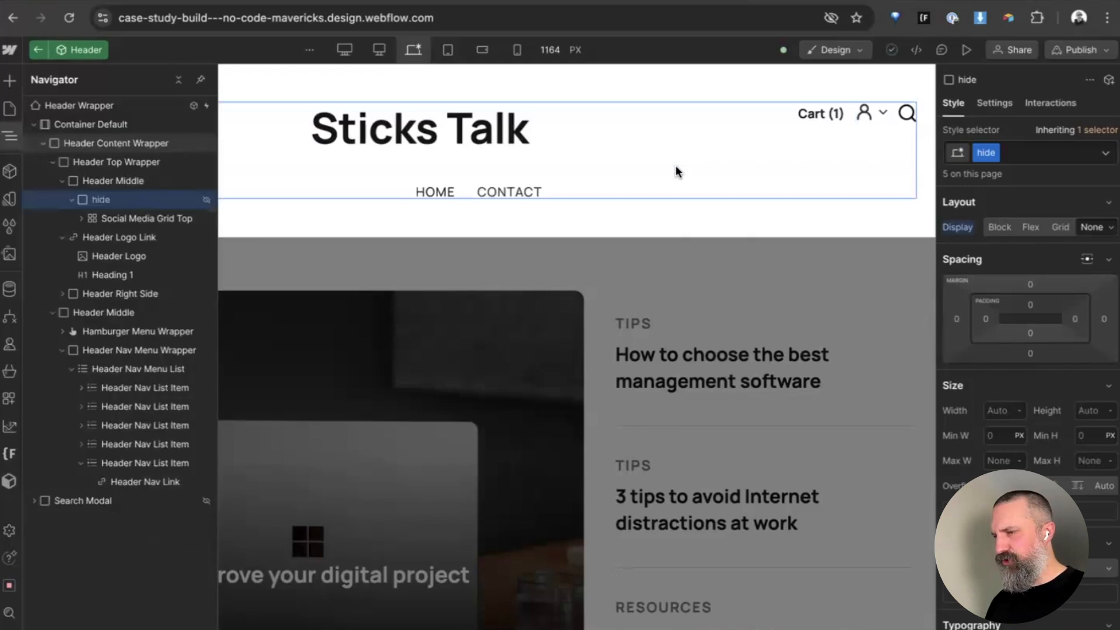
{"action": "left_click", "coordinate": [72, 199]}
{"action": "left_click", "coordinate": [848, 113]}
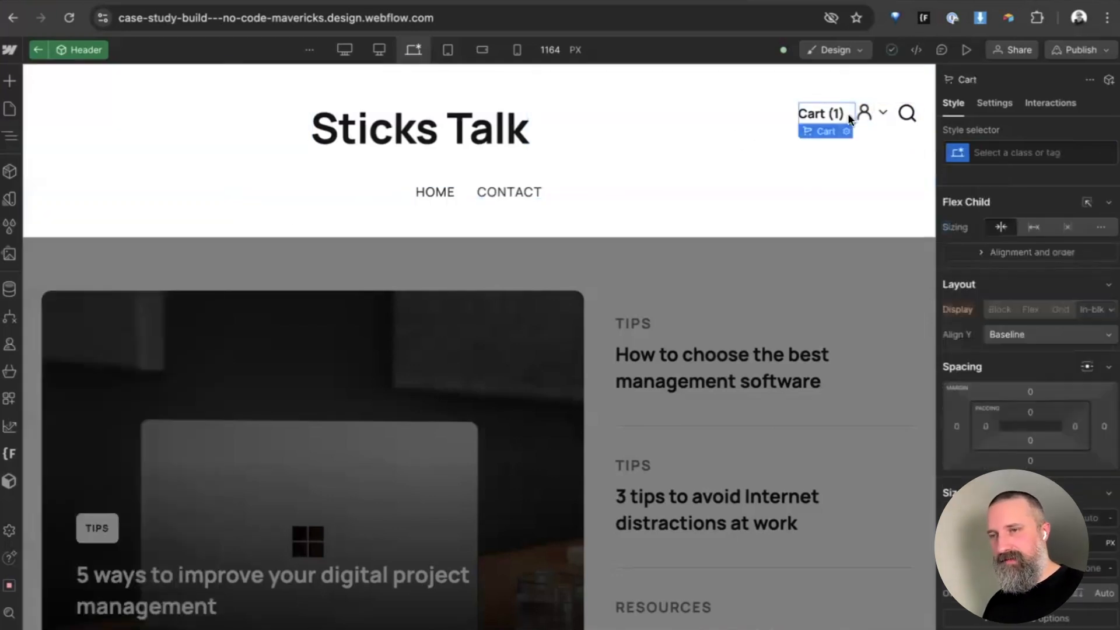
{"action": "key", "text": "z"}
{"action": "left_click", "coordinate": [97, 276]}
{"action": "key", "text": "ctrl+Return"}
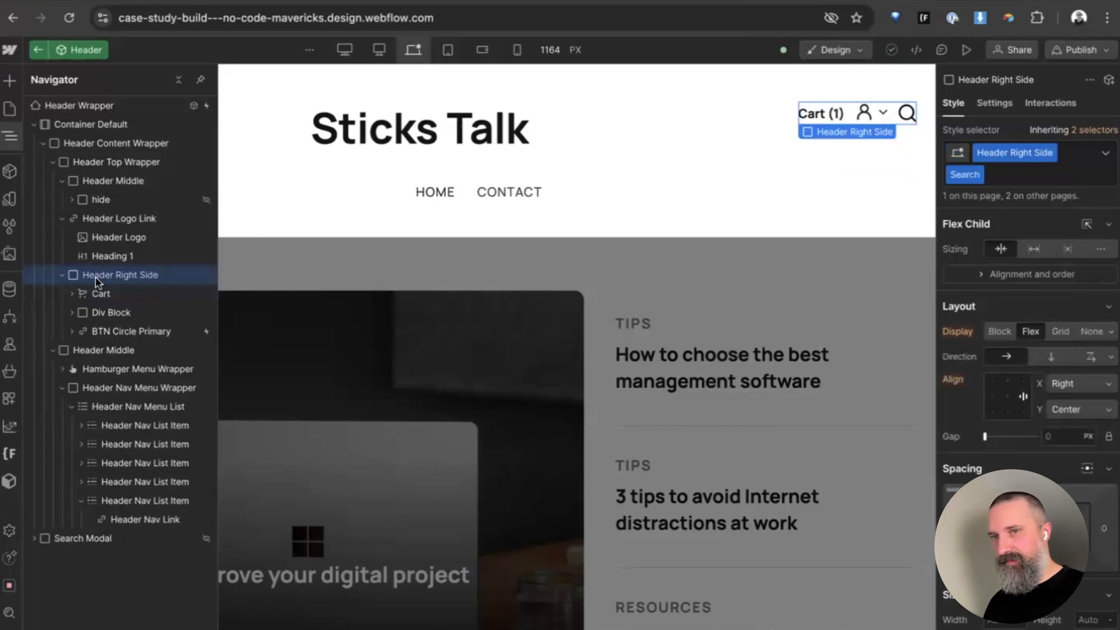
{"action": "type", "text": "hide"}
{"action": "key", "text": "Return"}
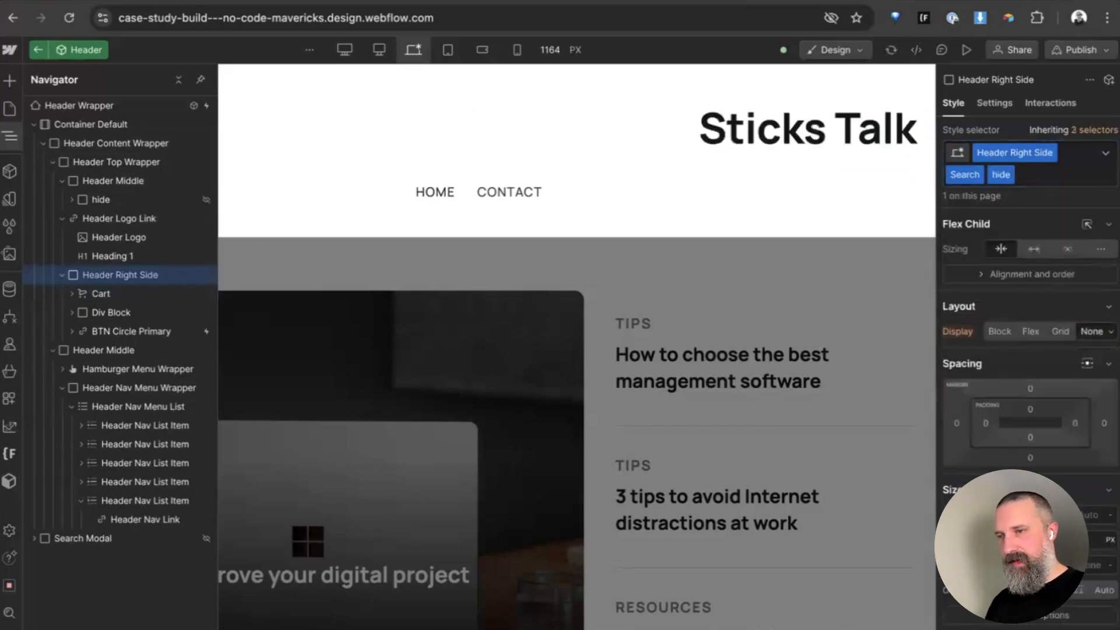
{"action": "key", "text": "ctrl+z"}
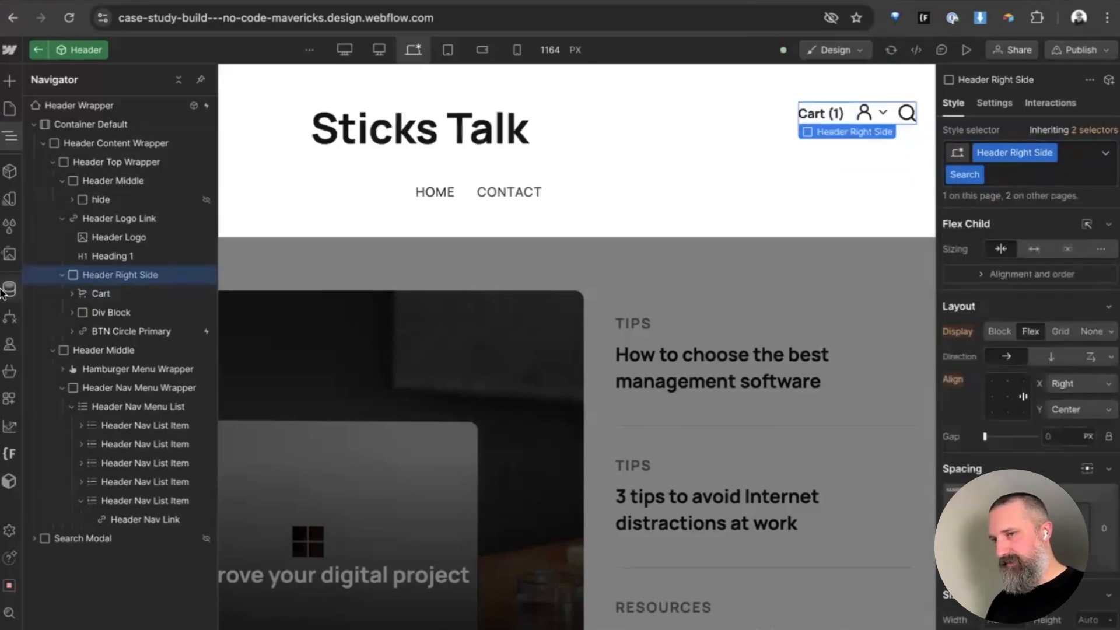
- Apply the existing "hide" class to the Cart element inside Header Right Side
{"action": "left_click", "coordinate": [102, 295]}
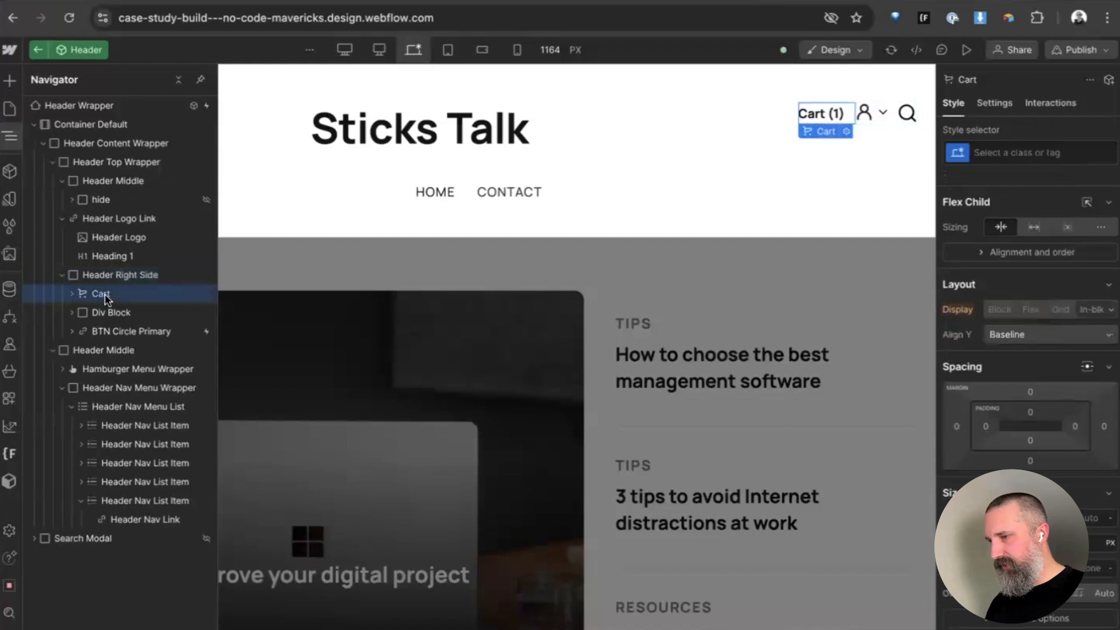
{"action": "key", "text": "ctrl+Return"}
{"action": "type", "text": "hide"}
{"action": "key", "text": "Return"}
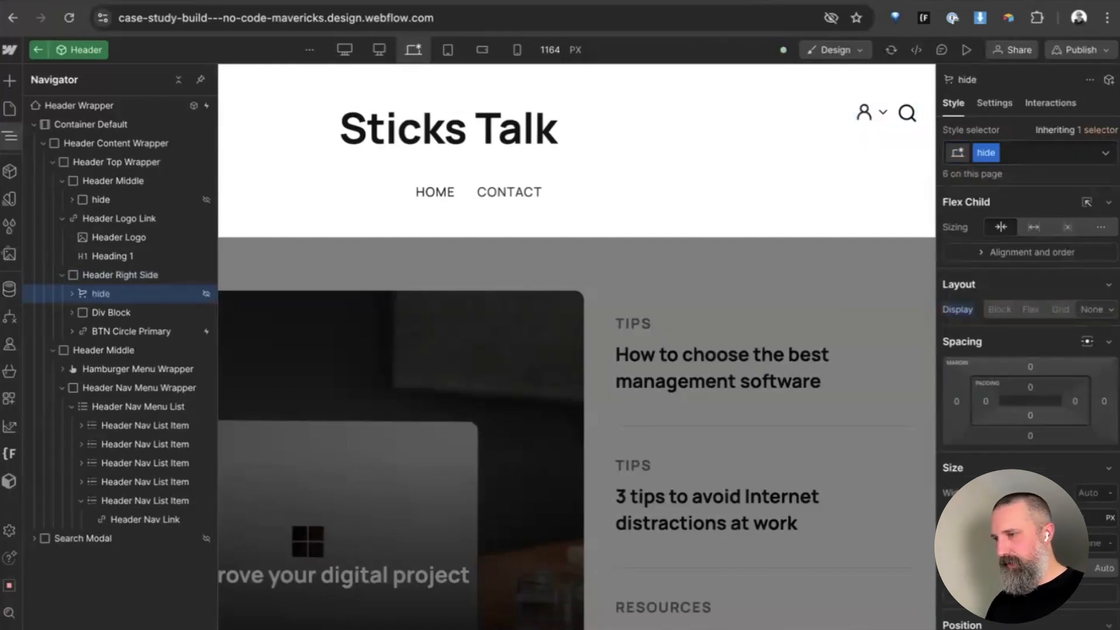
- Apply the "hide" class to the Div Block holding the account icon in Header Right Side
{"action": "left_click", "coordinate": [107, 314]}
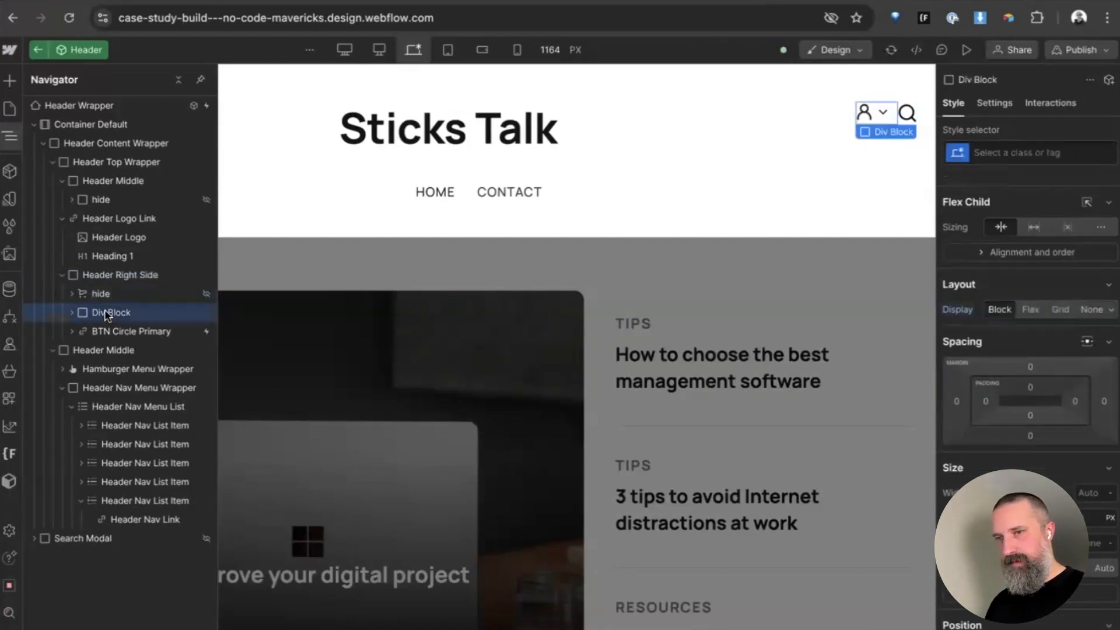
{"action": "key", "text": "z"}
{"action": "key", "text": "z"}
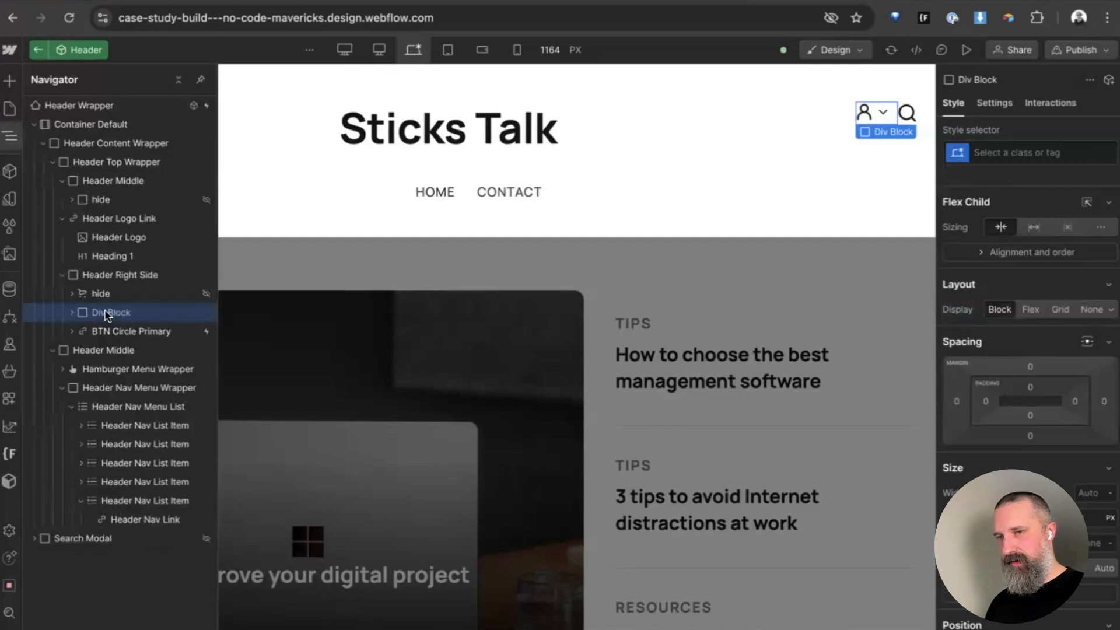
- Add a "hide" combo class to the BTN Circle Primary search button in the header
{"action": "left_click", "coordinate": [121, 330]}
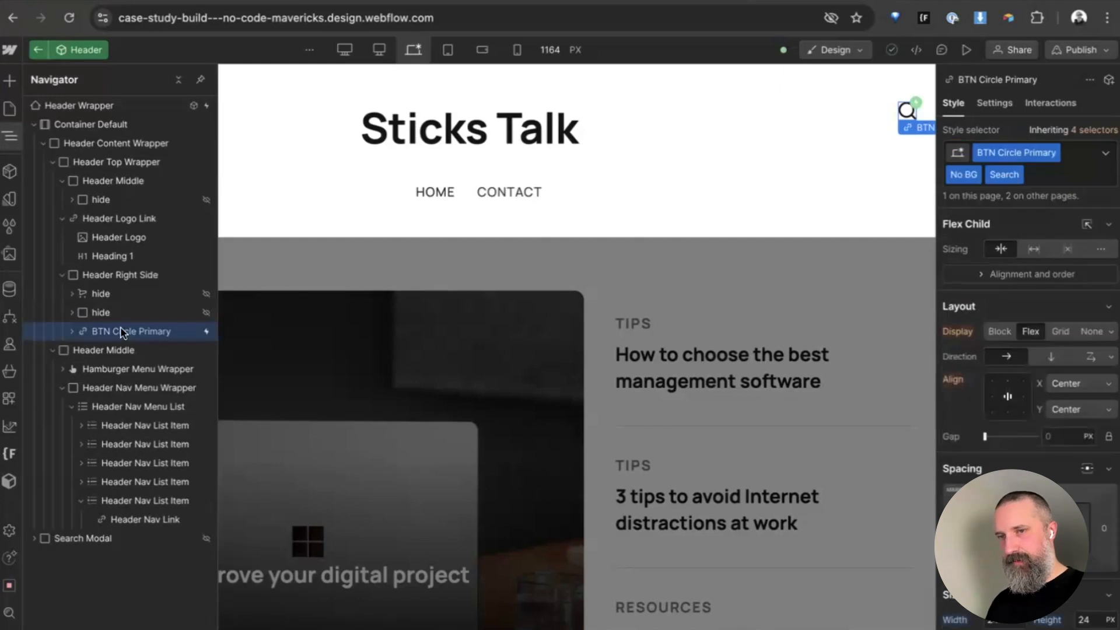
{"action": "key", "text": "ctrl+Return"}
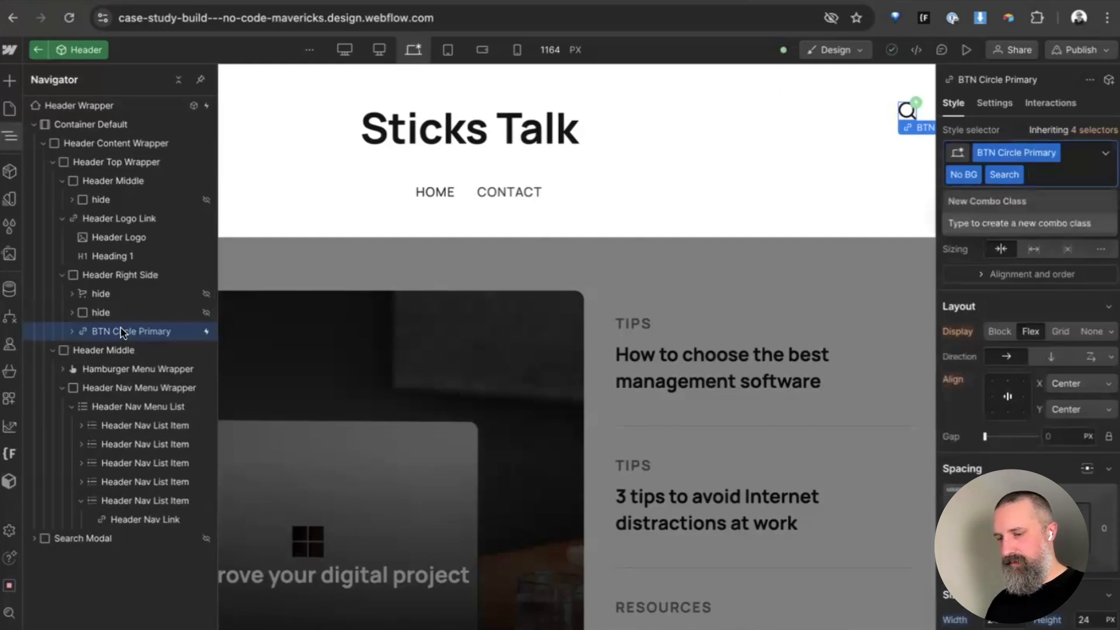
{"action": "type", "text": "hide"}
{"action": "key", "text": "Return"}
{"action": "key", "text": "z"}
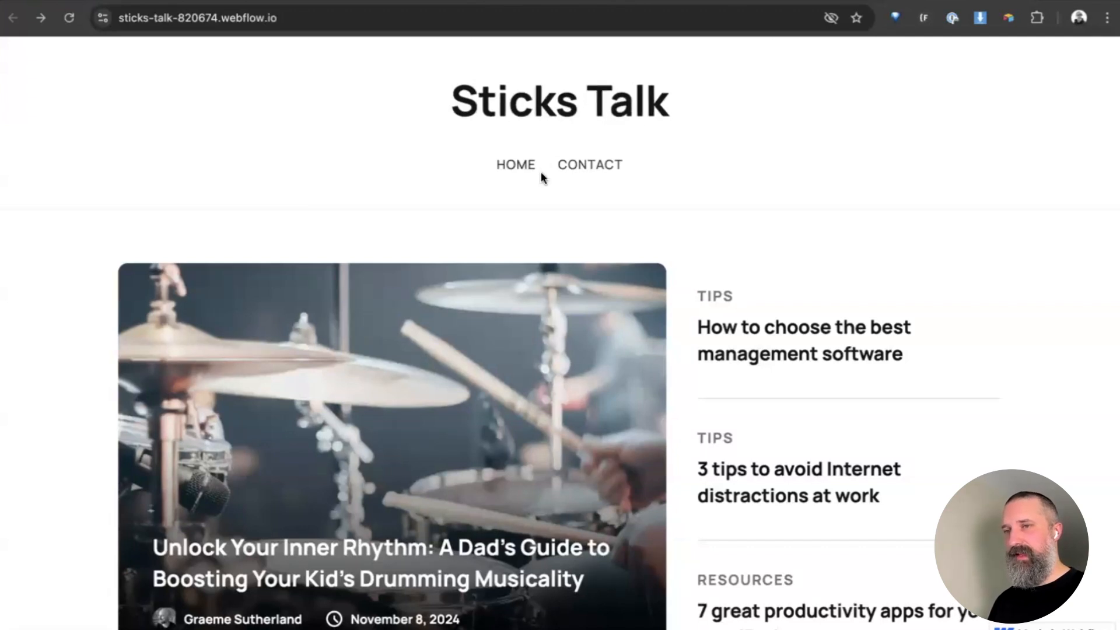
- Switch from the published site to the Webflow Designer and leave the Header component to return to the Home page
{"action": "key", "text": "ctrl+Tab"}
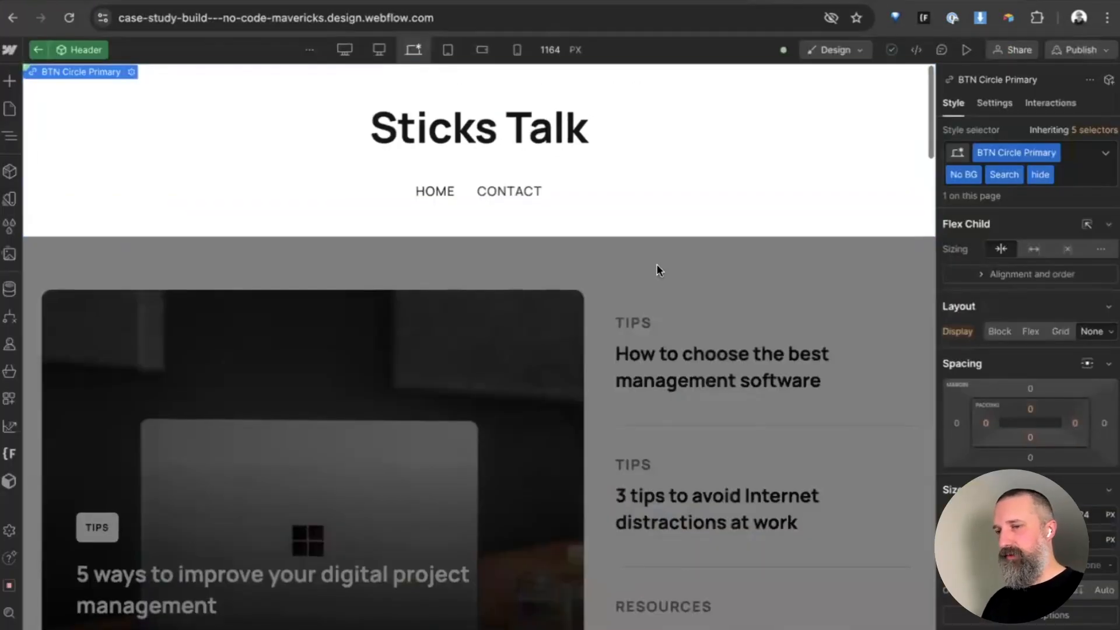
{"action": "scroll", "coordinate": [657, 270], "scroll_direction": "down", "scroll_amount": 3}
{"action": "left_click", "coordinate": [615, 185]}
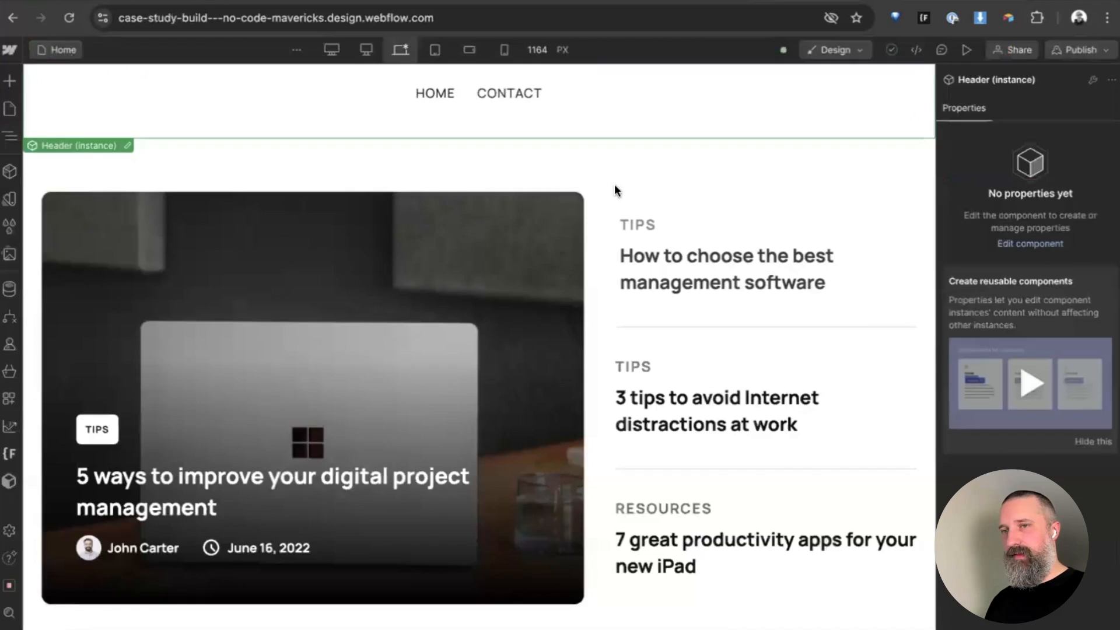
- Compare the latest articles and sidebar areas of the published Sticks Talk site with the template's Home page in the Designer
{"action": "key", "text": "ctrl+shift+Tab"}
{"action": "scroll", "coordinate": [783, 250], "scroll_direction": "down", "scroll_amount": 10}
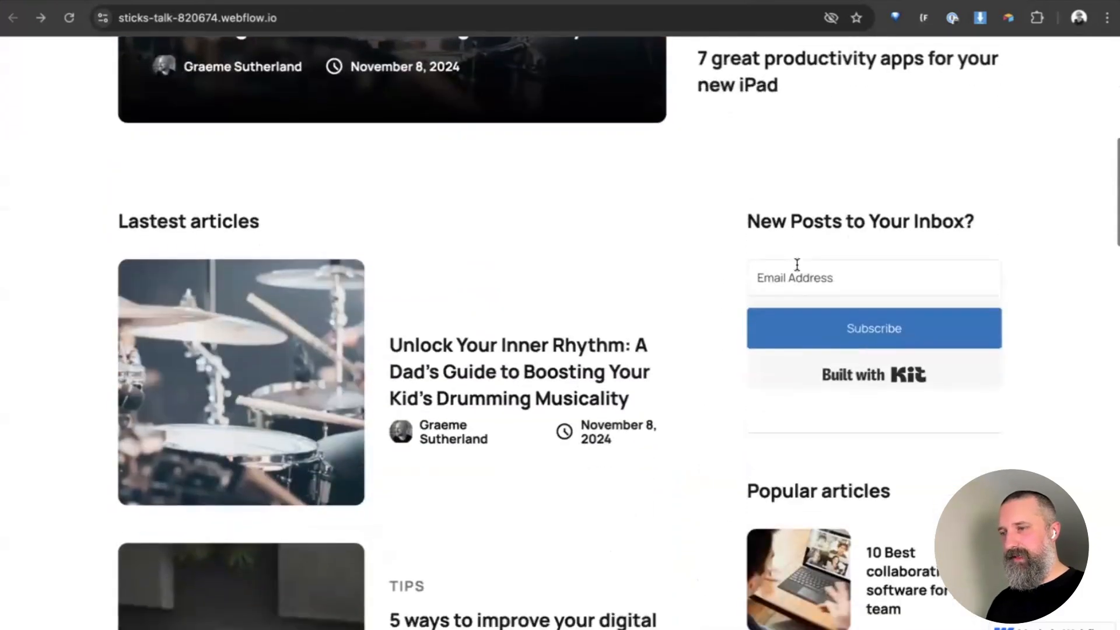
{"action": "key", "text": "ctrl+Tab"}
{"action": "scroll", "coordinate": [792, 342], "scroll_direction": "down", "scroll_amount": 3}
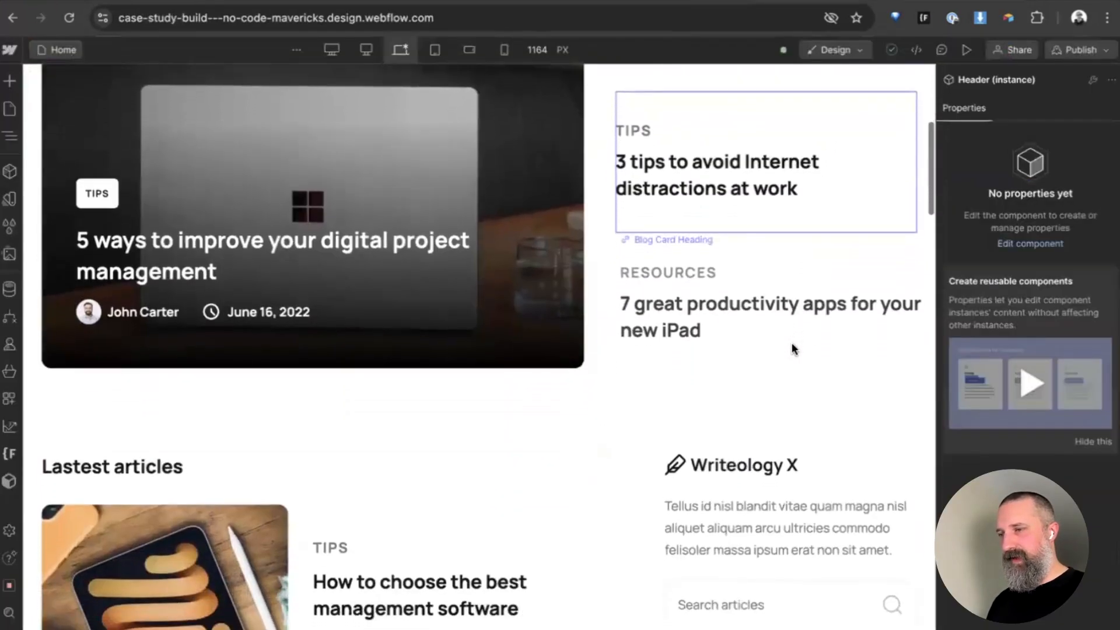
{"action": "scroll", "coordinate": [792, 341], "scroll_direction": "up", "scroll_amount": 3}
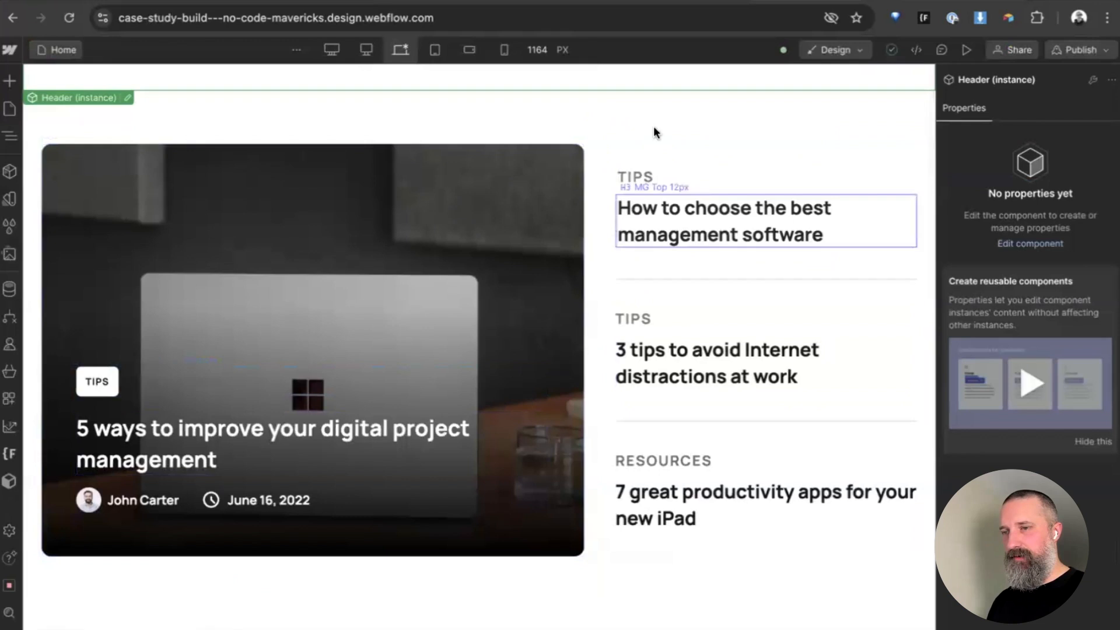
{"action": "scroll", "coordinate": [675, 496], "scroll_direction": "down", "scroll_amount": 7}
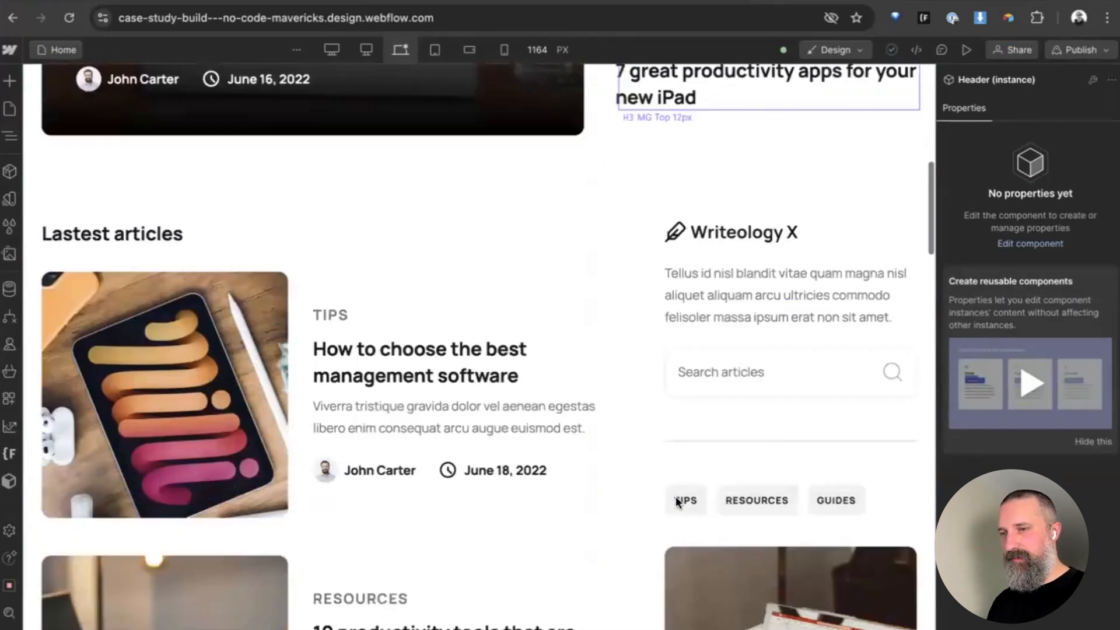
{"action": "scroll", "coordinate": [676, 501], "scroll_direction": "down", "scroll_amount": 2}
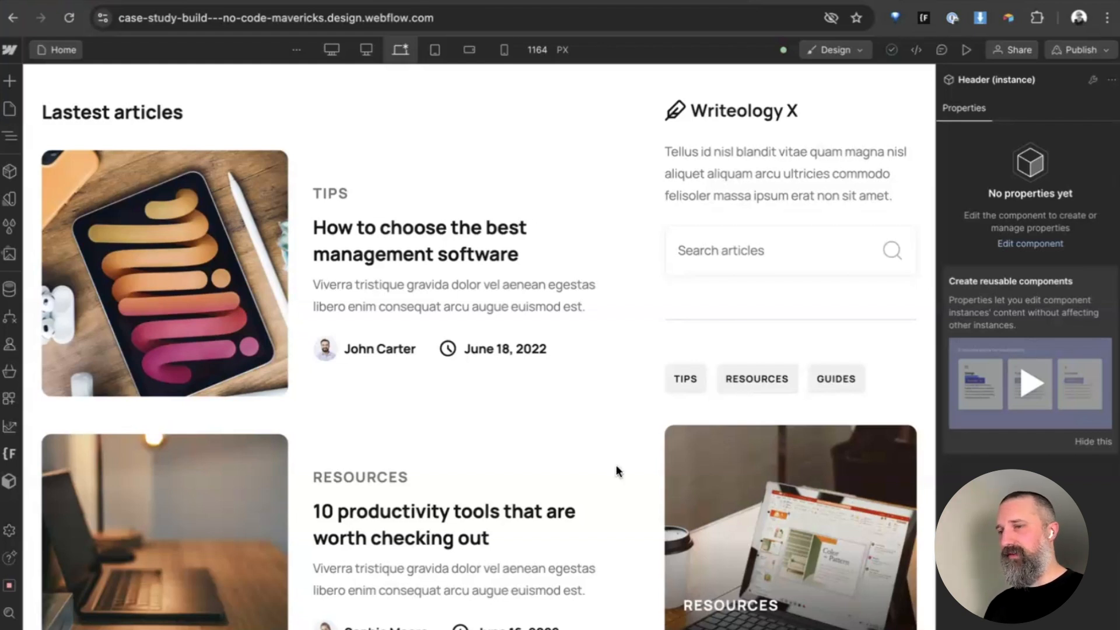
{"action": "scroll", "coordinate": [625, 384], "scroll_direction": "up", "scroll_amount": 5}
{"action": "scroll", "coordinate": [624, 385], "scroll_direction": "down", "scroll_amount": 3}
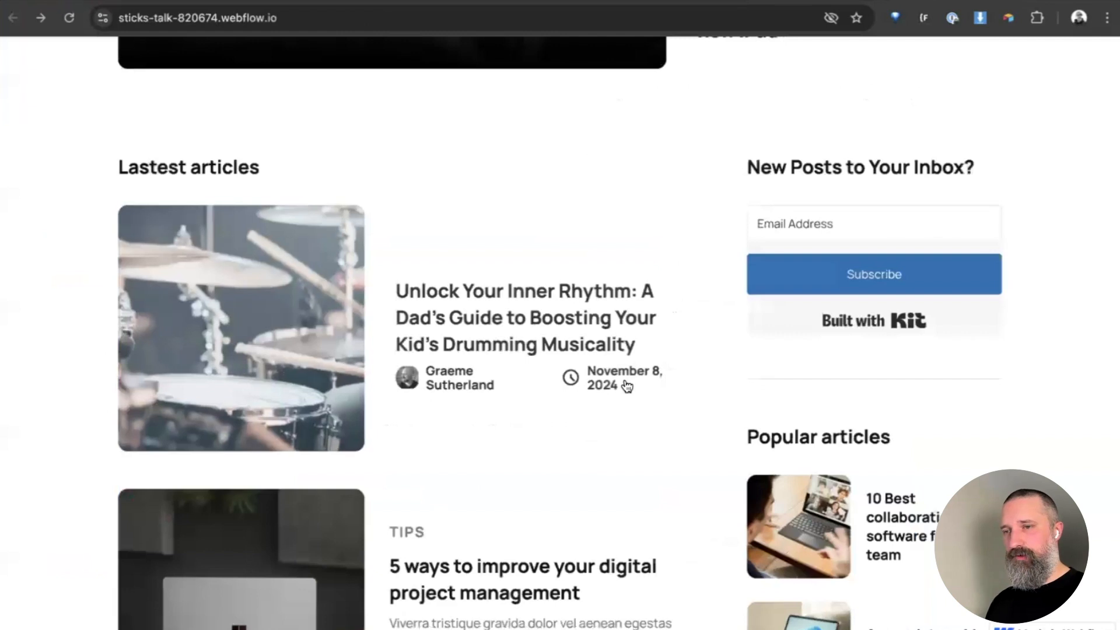
{"action": "scroll", "coordinate": [625, 385], "scroll_direction": "down", "scroll_amount": 3}
{"action": "scroll", "coordinate": [870, 158], "scroll_direction": "up", "scroll_amount": 2}
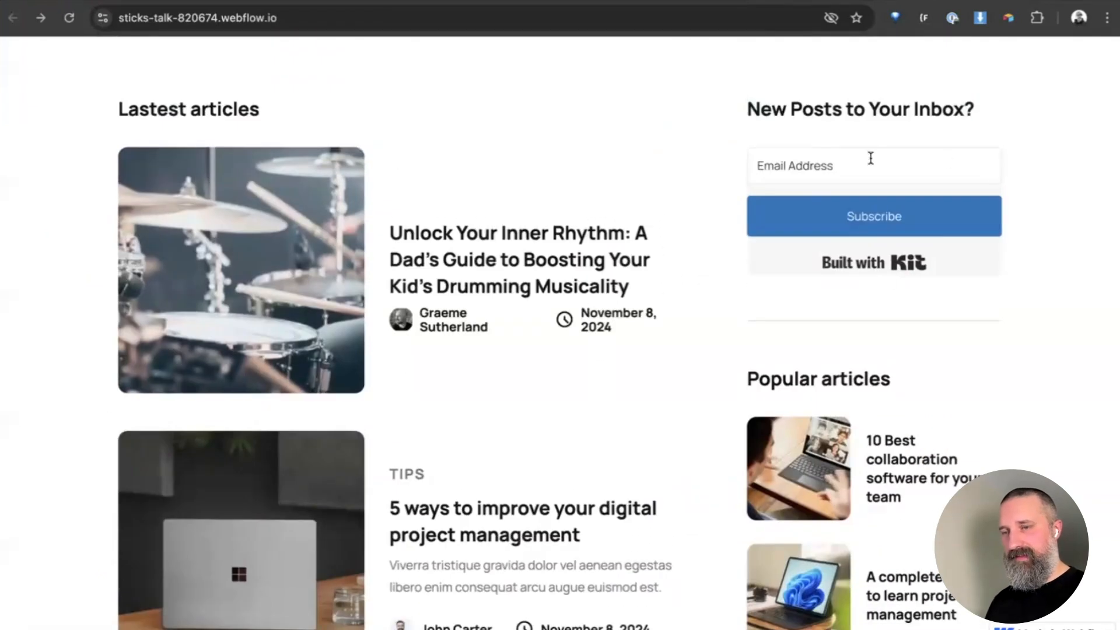
{"action": "scroll", "coordinate": [870, 158], "scroll_direction": "down", "scroll_amount": 3}
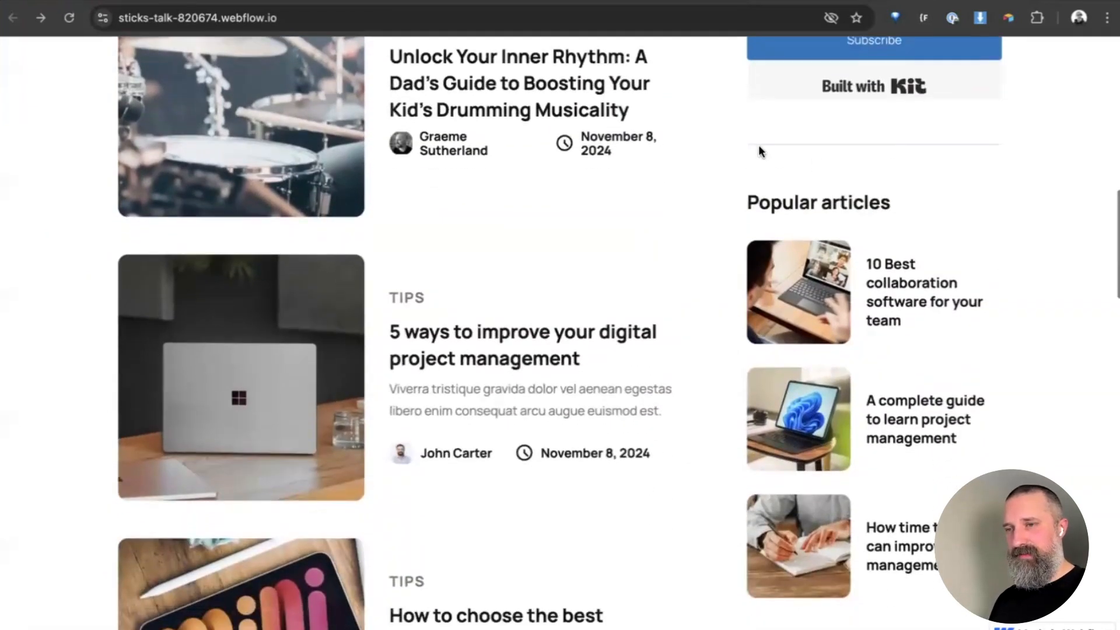
{"action": "scroll", "coordinate": [774, 132], "scroll_direction": "up", "scroll_amount": 3}
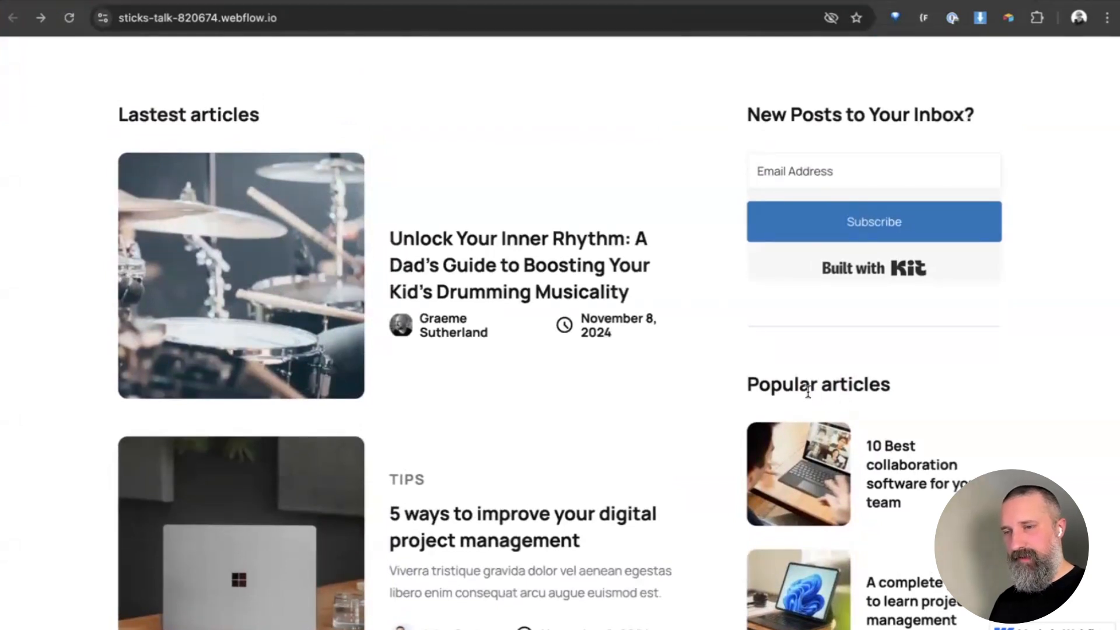
{"action": "scroll", "coordinate": [807, 391], "scroll_direction": "up", "scroll_amount": 3}
- Switch back to the Webflow Designer and open the Sidebar component beside the latest articles for editing
{"action": "key", "text": "ctrl+shift+Tab"}
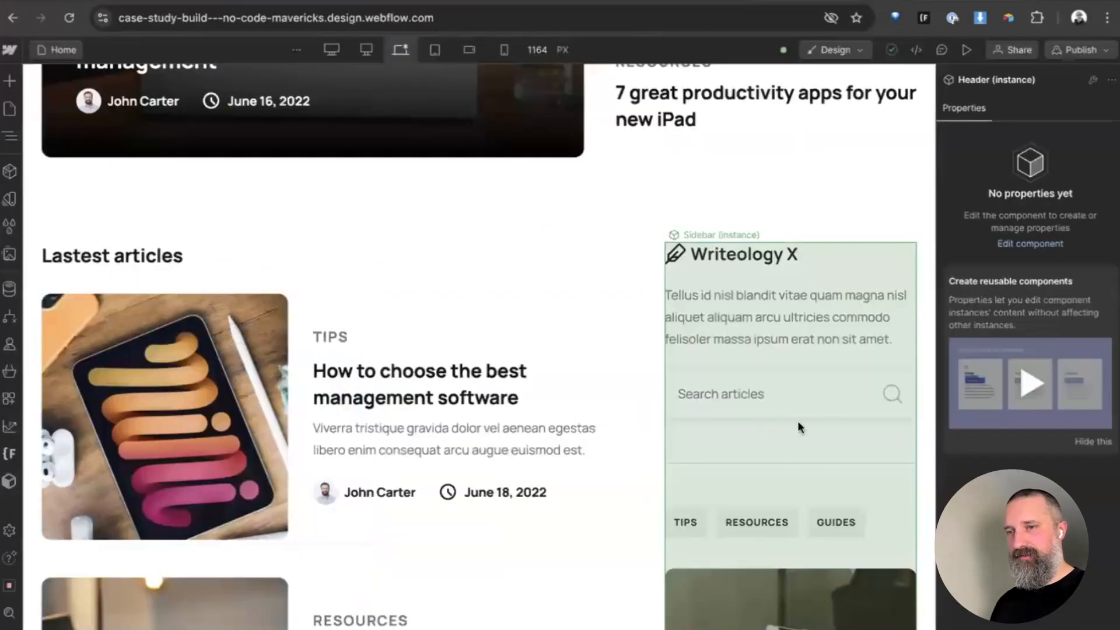
{"action": "scroll", "coordinate": [803, 461], "scroll_direction": "down", "scroll_amount": 2}
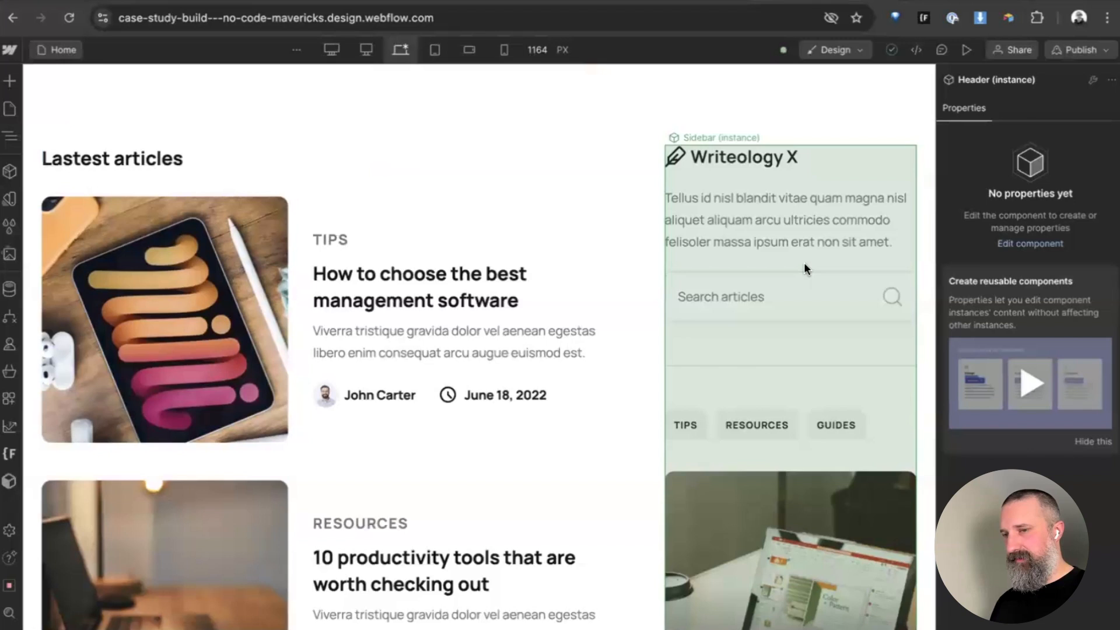
{"action": "left_click", "coordinate": [803, 269]}
{"action": "key", "text": "z"}
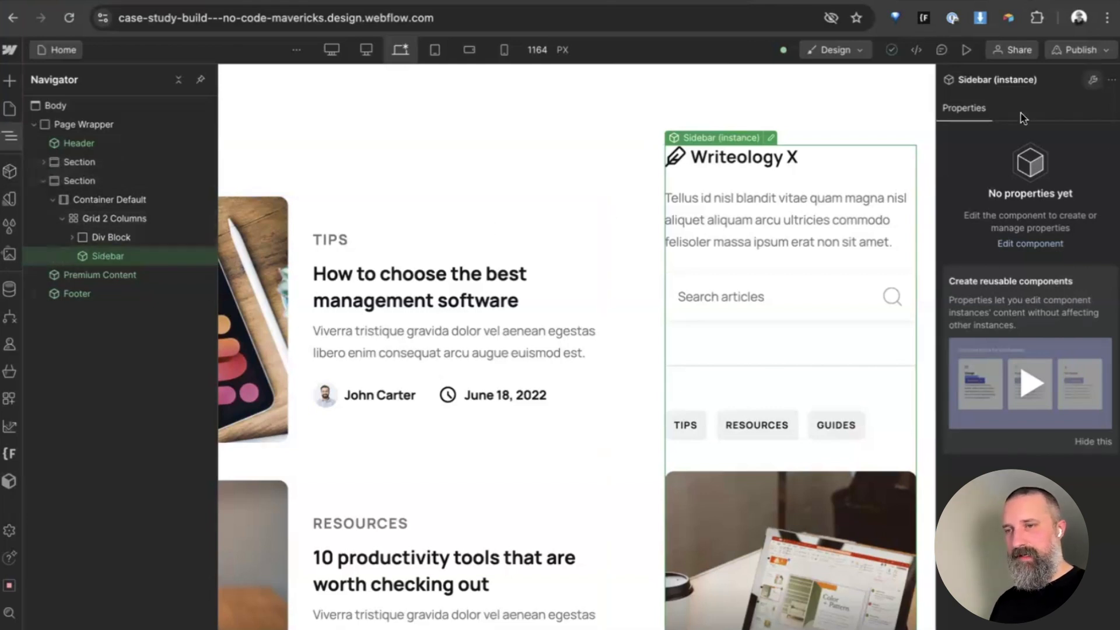
{"action": "double_click", "coordinate": [762, 174]}
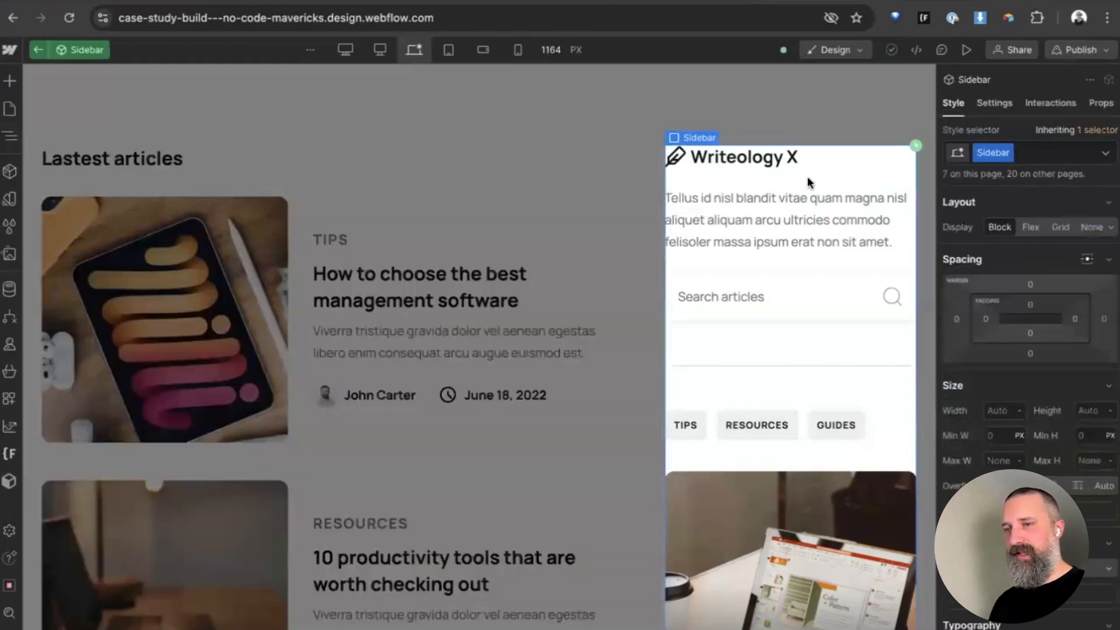
- Add a "hide" combo class to the Logo Sidebar link inside the Sidebar component
{"action": "scroll", "coordinate": [802, 302], "scroll_direction": "down", "scroll_amount": 5}
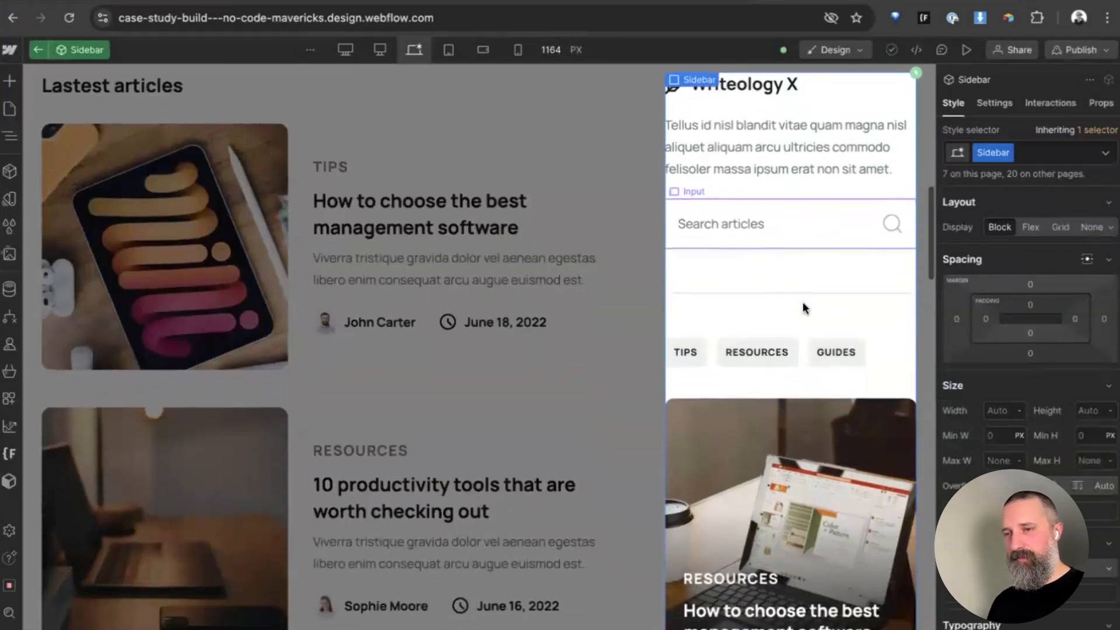
{"action": "scroll", "coordinate": [802, 306], "scroll_direction": "down", "scroll_amount": 4}
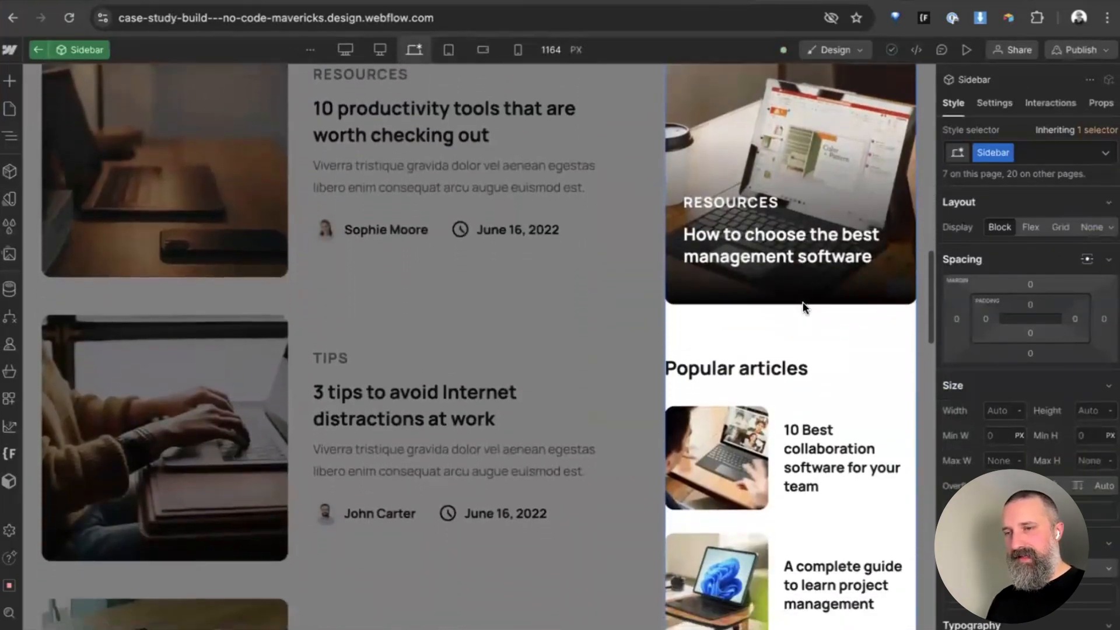
{"action": "scroll", "coordinate": [792, 314], "scroll_direction": "up", "scroll_amount": 12}
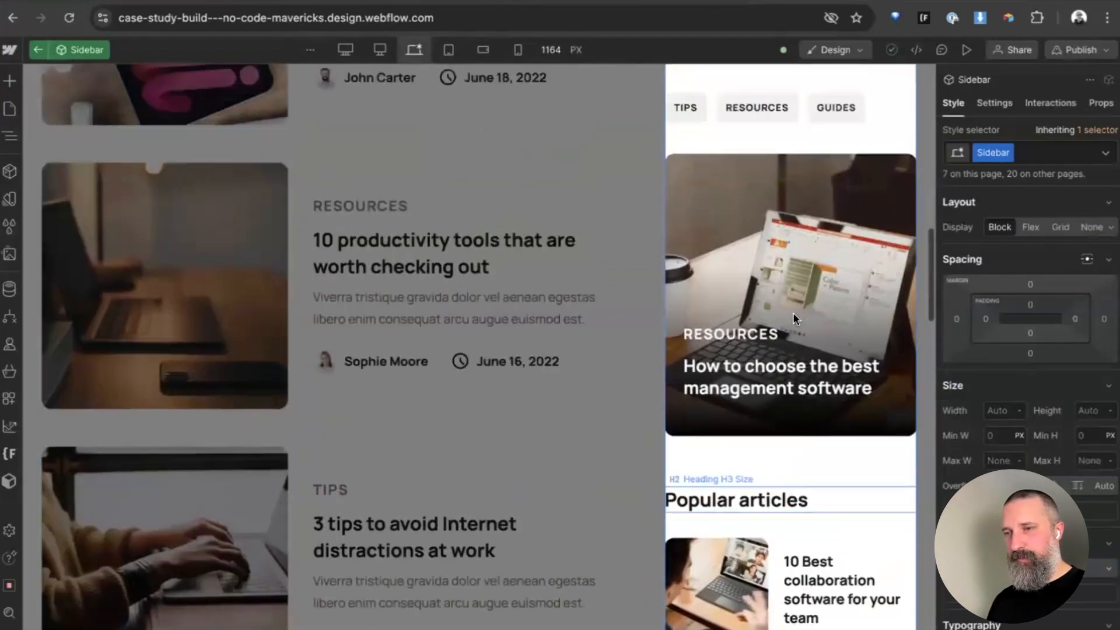
{"action": "scroll", "coordinate": [792, 313], "scroll_direction": "up", "scroll_amount": 1}
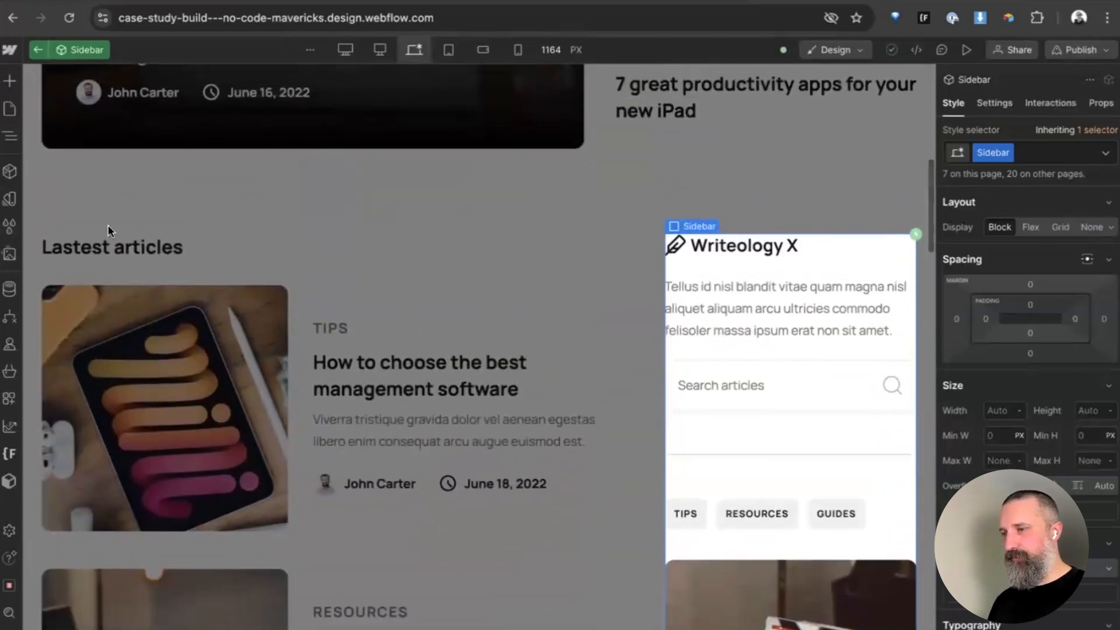
{"action": "scroll", "coordinate": [835, 278], "scroll_direction": "down", "scroll_amount": 1}
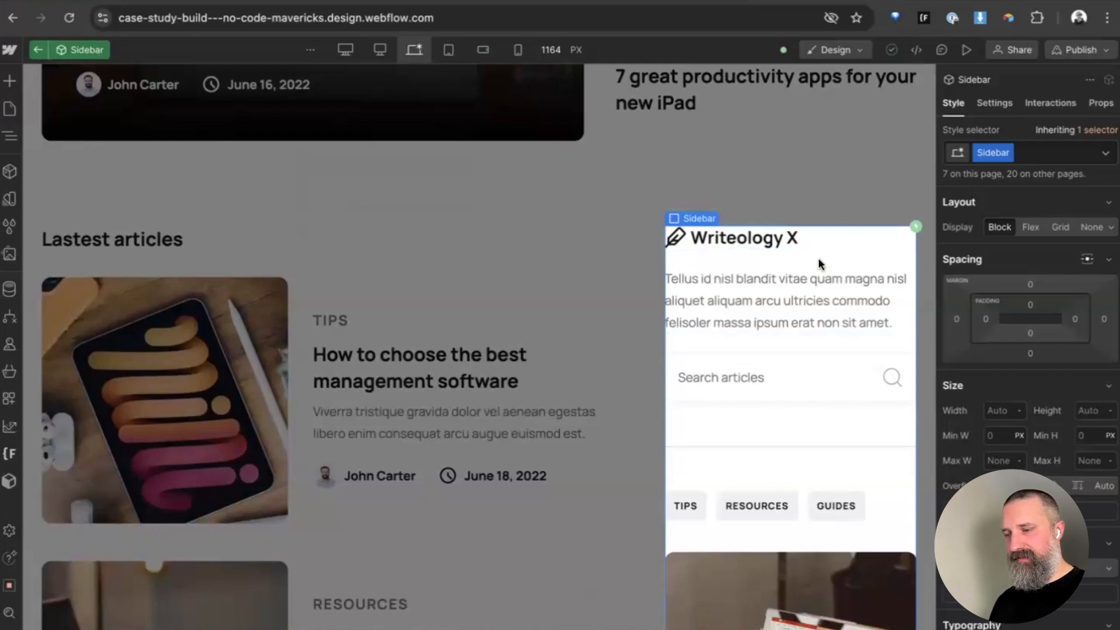
{"action": "key", "text": "z"}
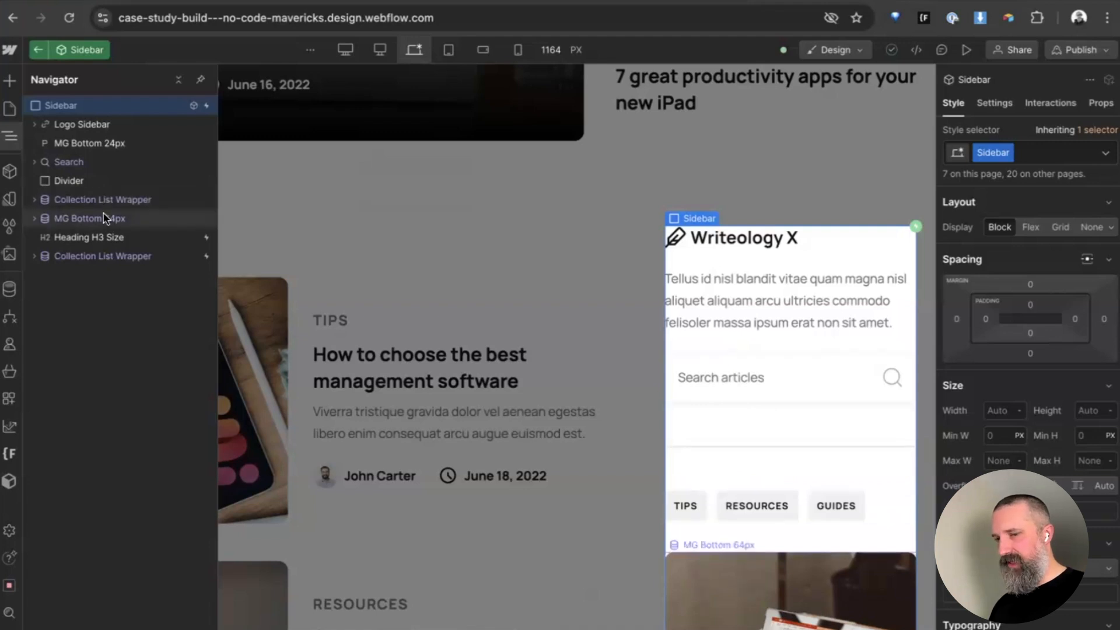
{"action": "scroll", "coordinate": [435, 306], "scroll_direction": "down", "scroll_amount": 6}
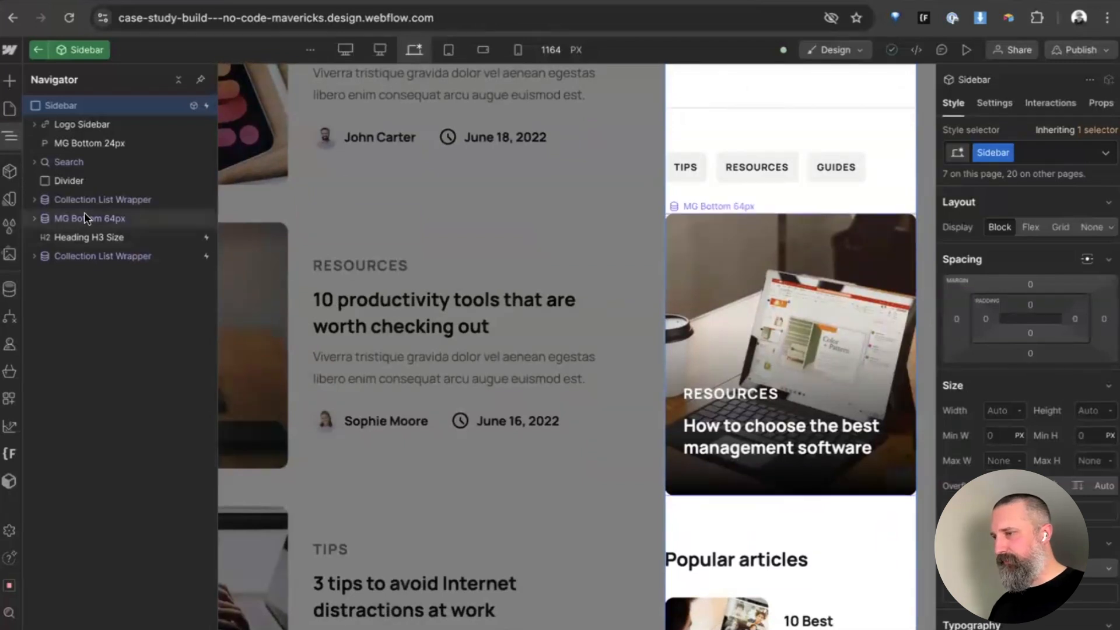
{"action": "left_click", "coordinate": [80, 125]}
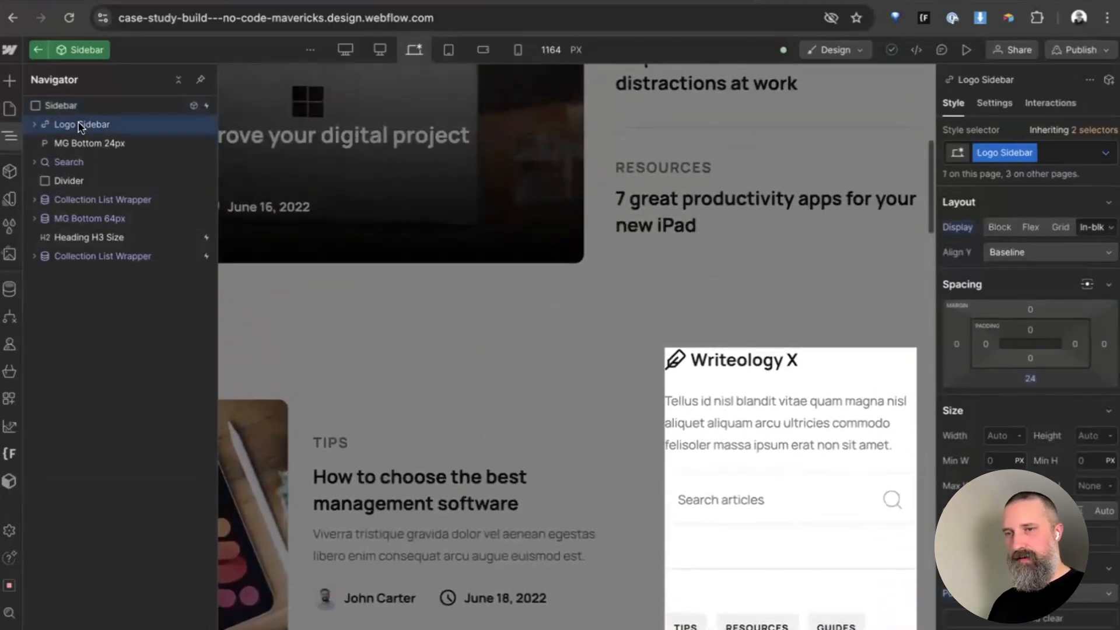
{"action": "key", "text": "super+Return"}
{"action": "type", "text": "hide"}
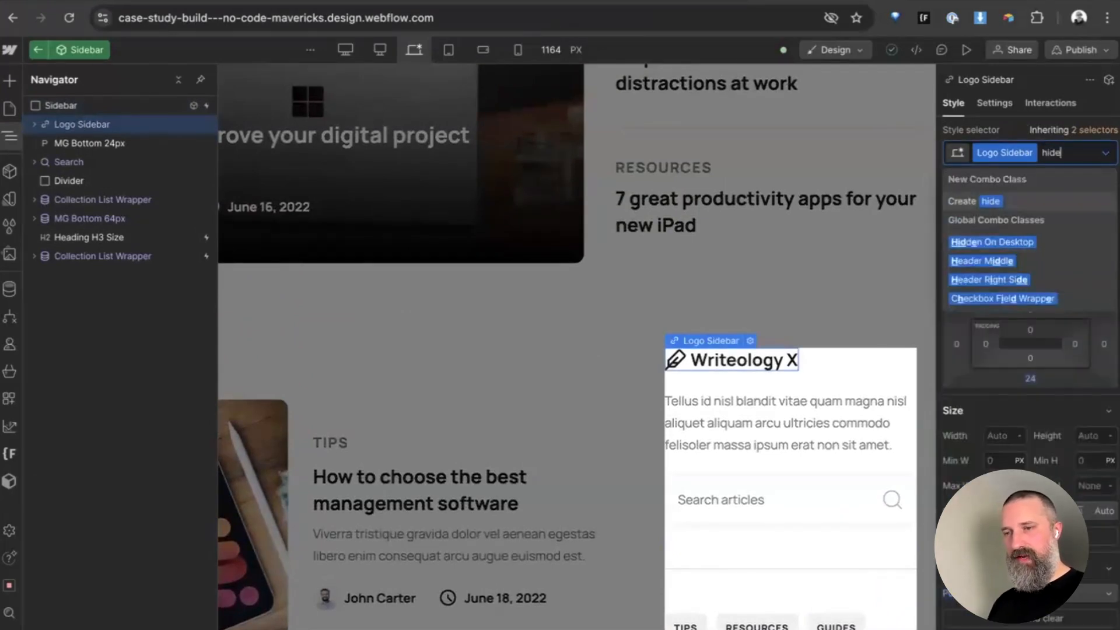
{"action": "key", "text": "Return"}
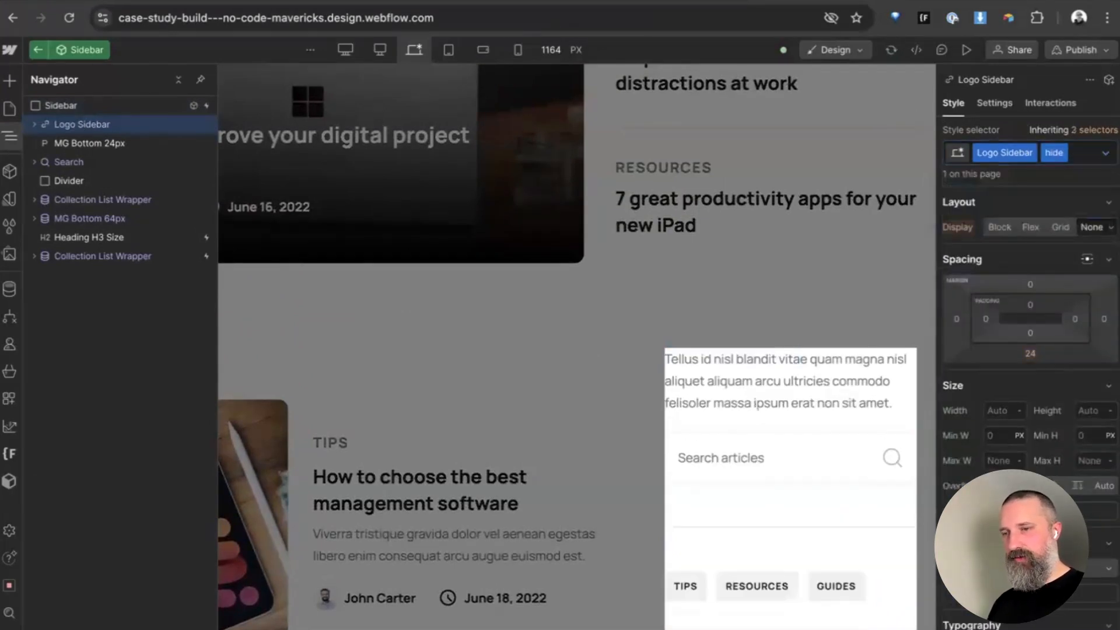
- Add a "hide" combo class to the MG Bottom 24px intro paragraph in the Sidebar component
{"action": "left_click", "coordinate": [94, 146]}
{"action": "key", "text": "ctrl+Return"}
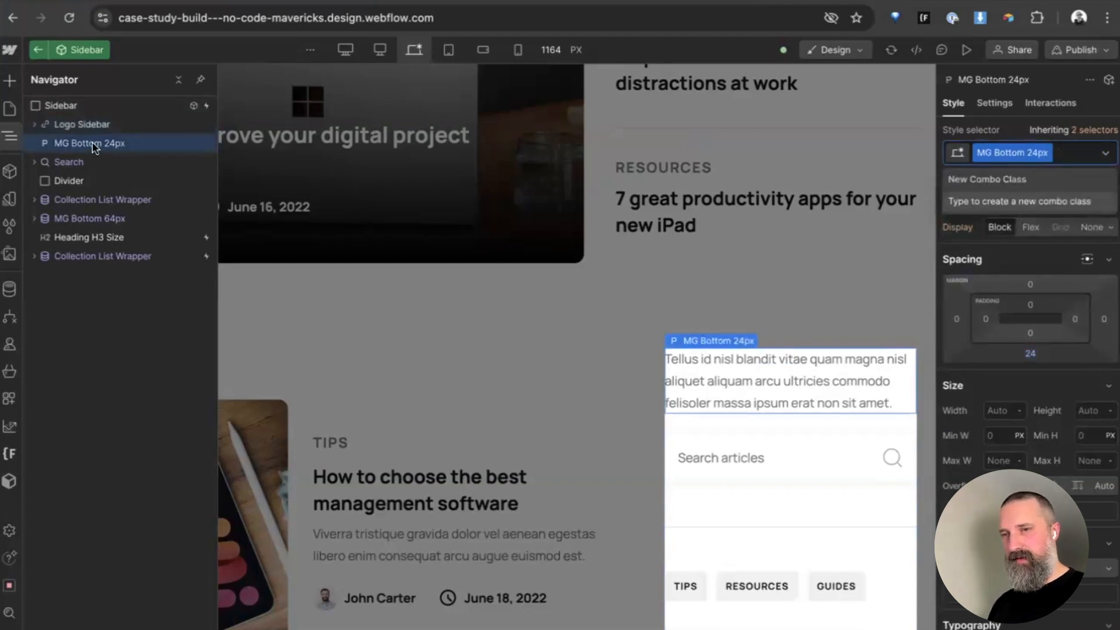
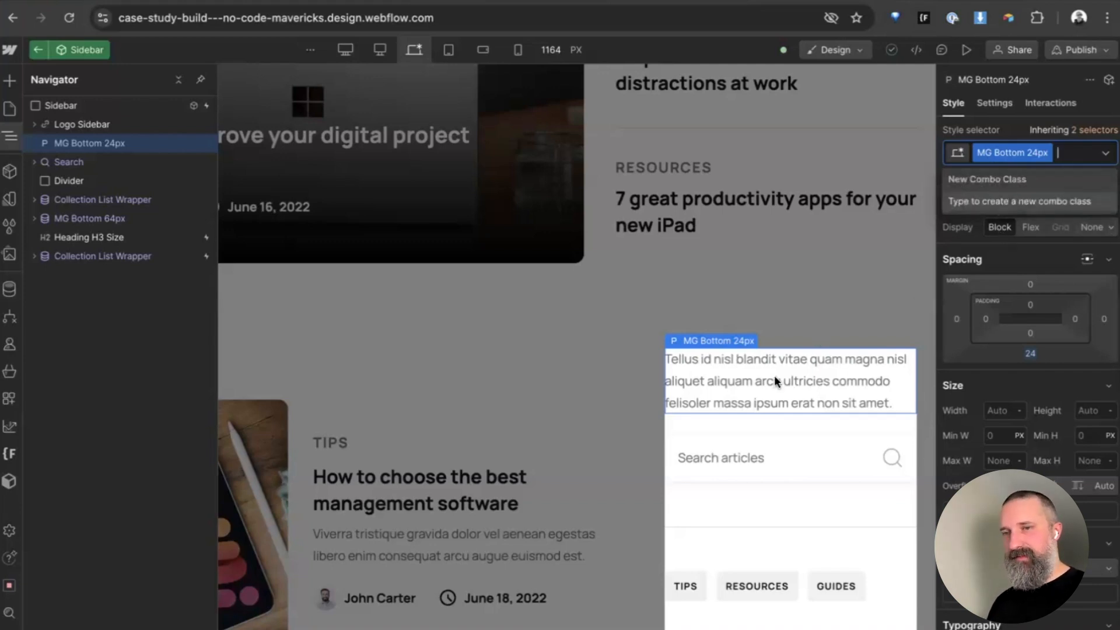
{"action": "type", "text": "hide"}
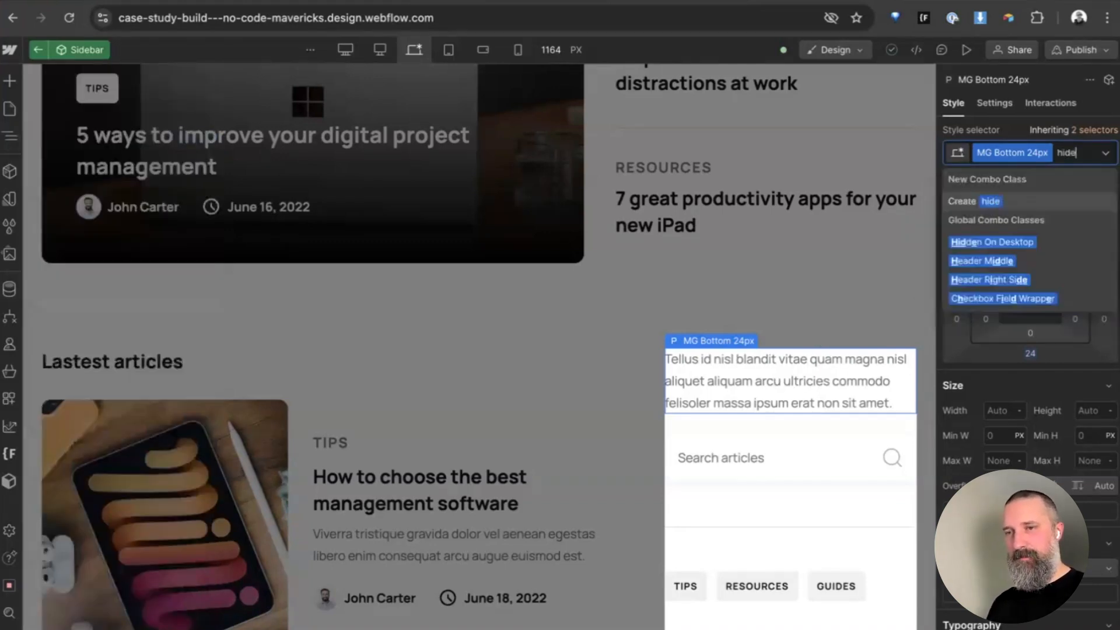
{"action": "key", "text": "BackSpace"}
{"action": "key", "text": "BackSpace"}
{"action": "key", "text": "BackSpace"}
{"action": "key", "text": "BackSpace"}
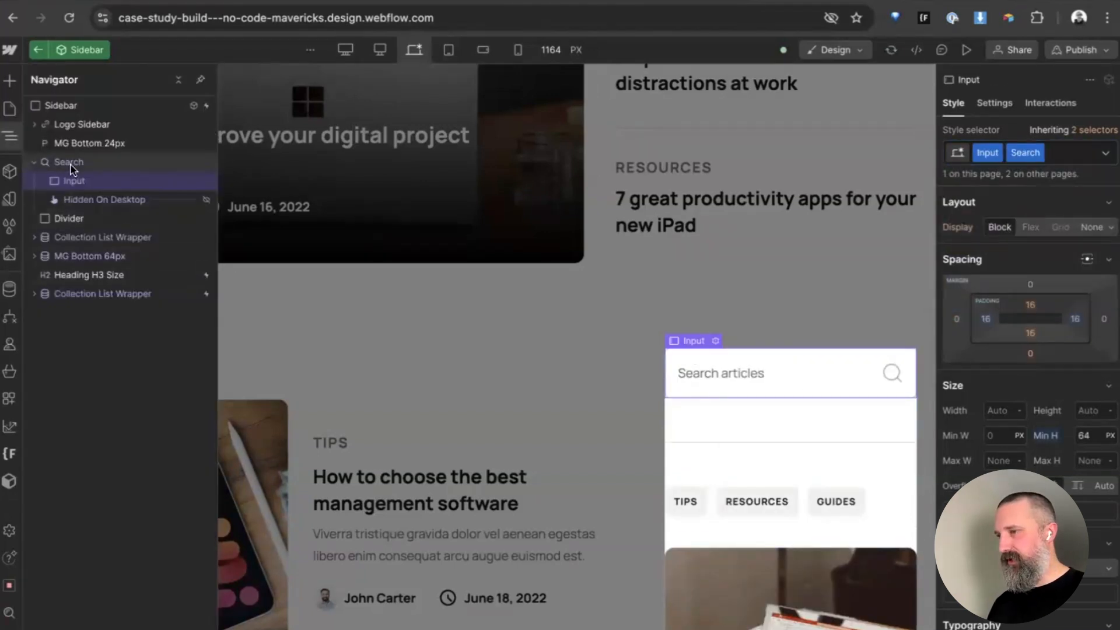
- Hide the sidebar's Search form, divider and category tag list using the "hide" class, and return to the Home page
{"action": "left_click", "coordinate": [70, 163]}
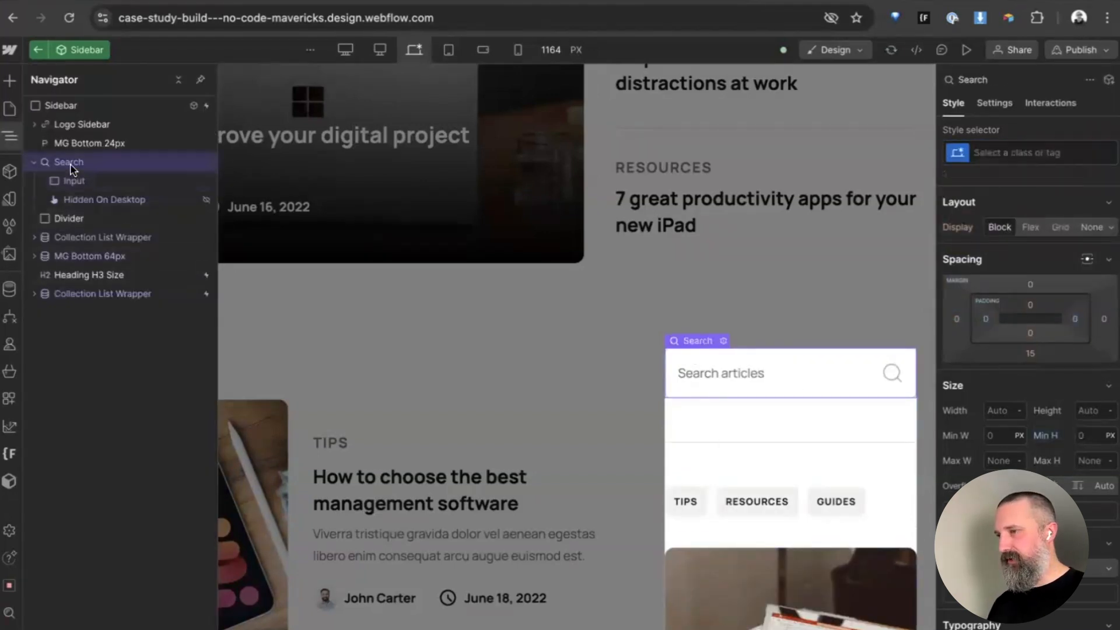
{"action": "left_click", "coordinate": [835, 380]}
{"action": "key", "text": "z"}
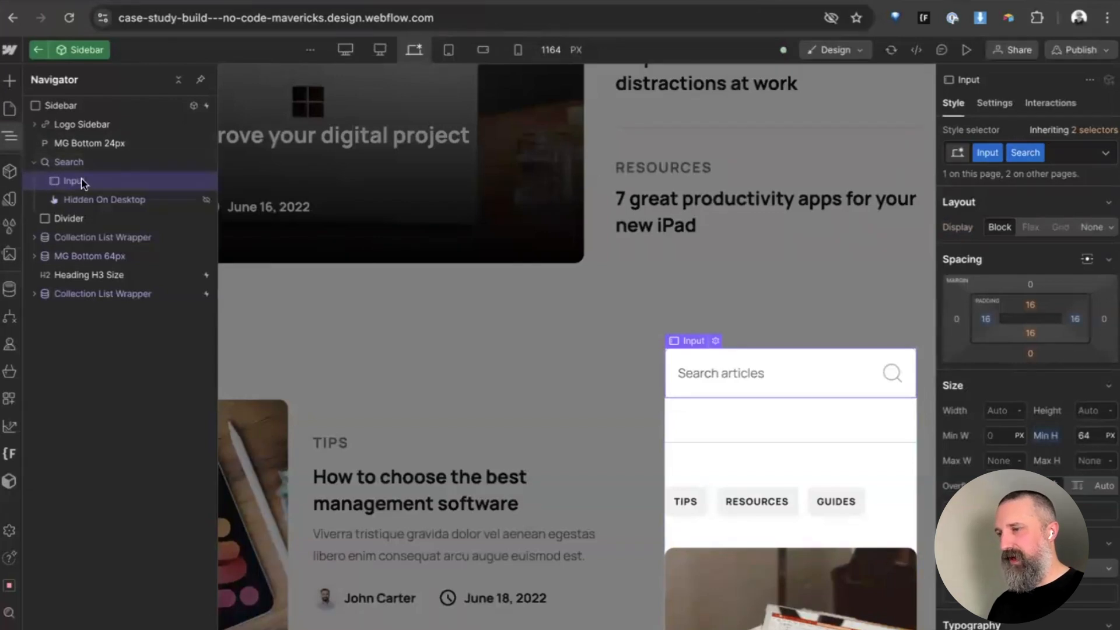
{"action": "left_click", "coordinate": [66, 163]}
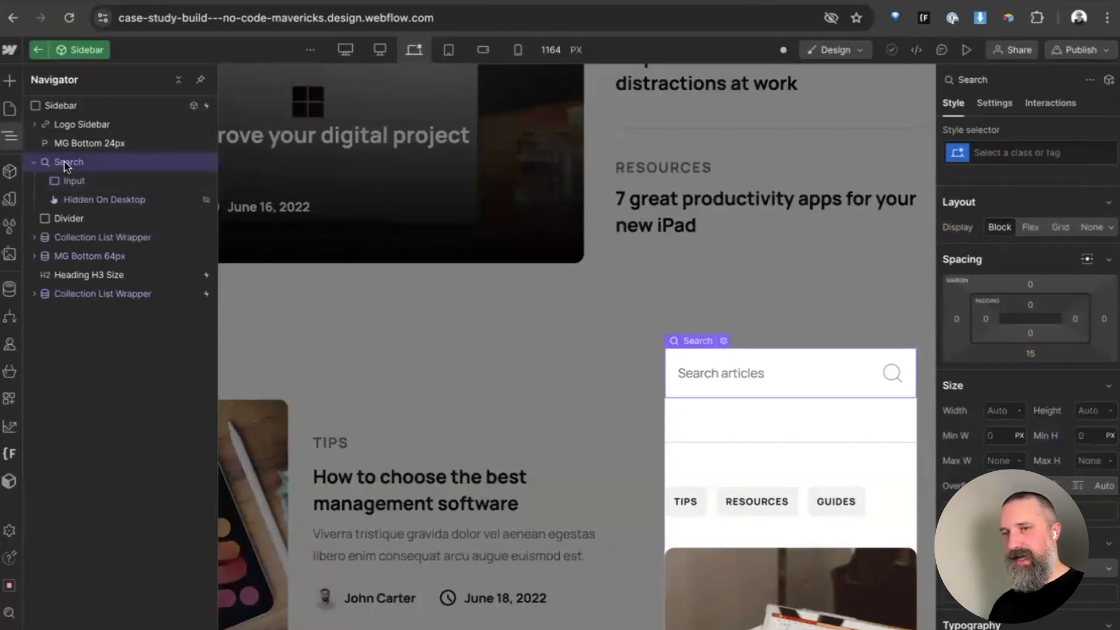
{"action": "key", "text": "ctrl+Return"}
{"action": "type", "text": "hide"}
{"action": "left_click", "coordinate": [630, 183]}
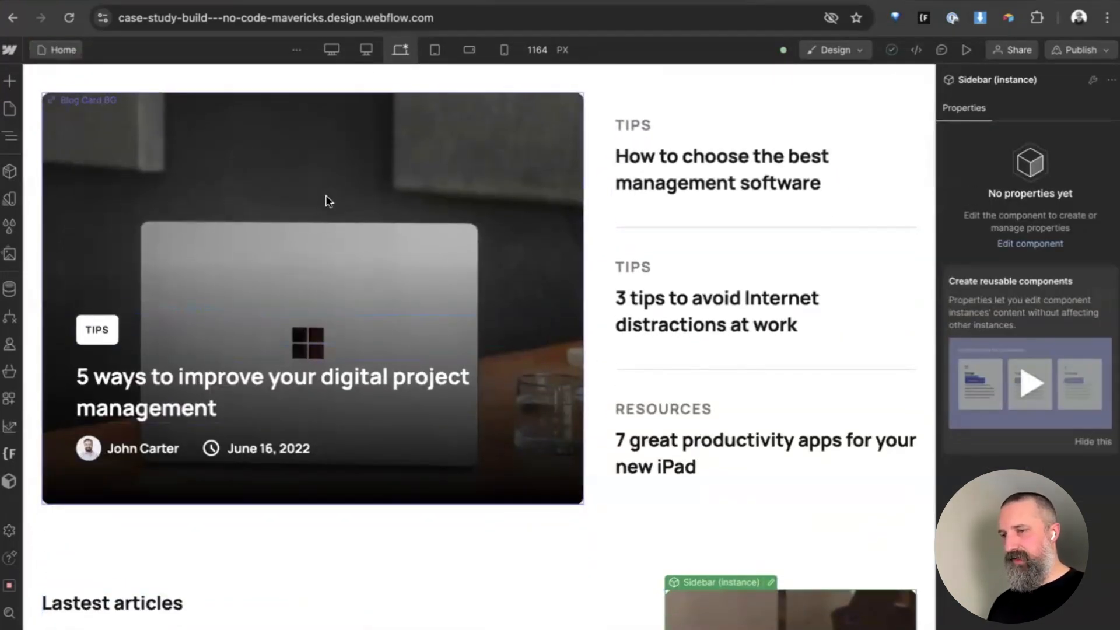
- Check the trimmed sidebar beside the latest articles on the Home page and open the list of CMS collections
{"action": "scroll", "coordinate": [326, 201], "scroll_direction": "down", "scroll_amount": 8}
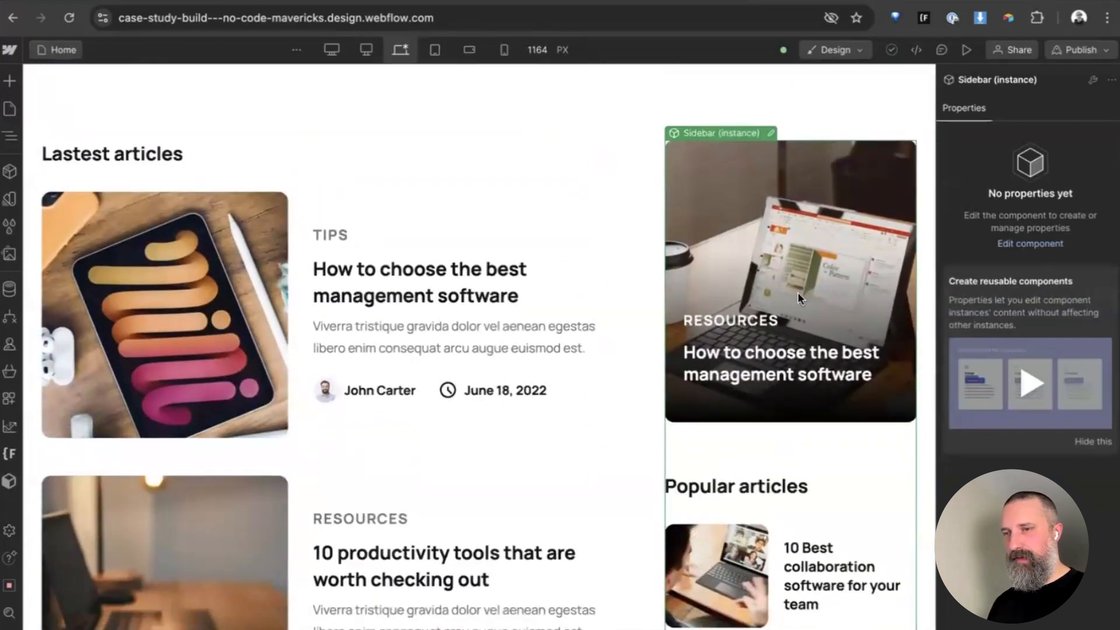
{"action": "scroll", "coordinate": [798, 298], "scroll_direction": "up", "scroll_amount": 10}
{"action": "scroll", "coordinate": [797, 298], "scroll_direction": "down", "scroll_amount": 3}
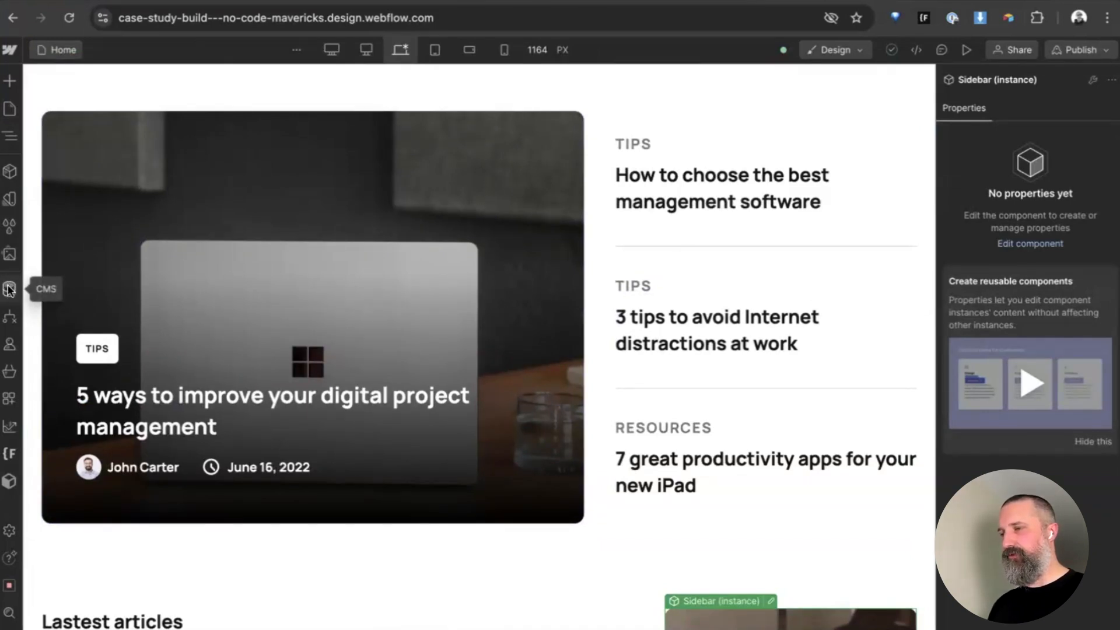
{"action": "left_click", "coordinate": [9, 288]}
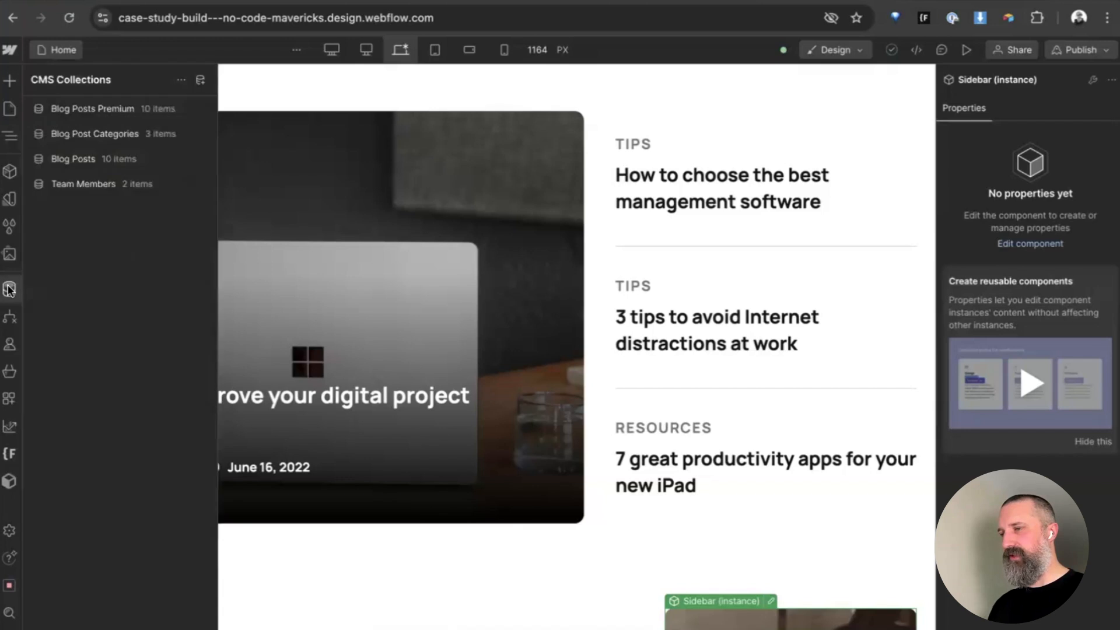
- Open the settings of the Blog Posts collection and review its basic and custom fields and the editor preview
{"action": "left_click", "coordinate": [90, 164]}
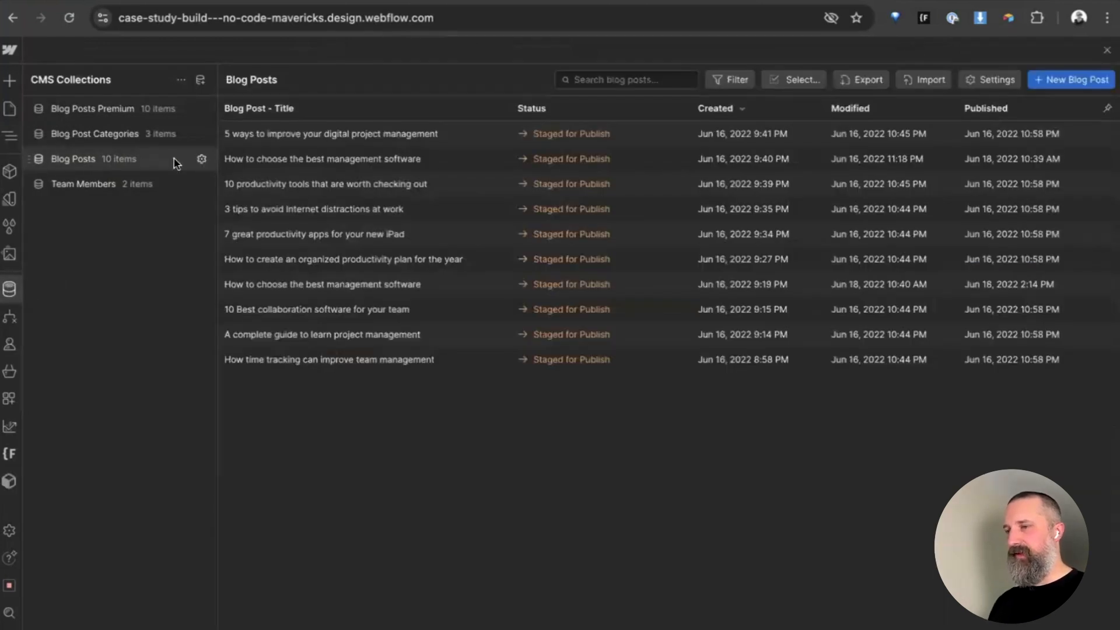
{"action": "left_click", "coordinate": [202, 159]}
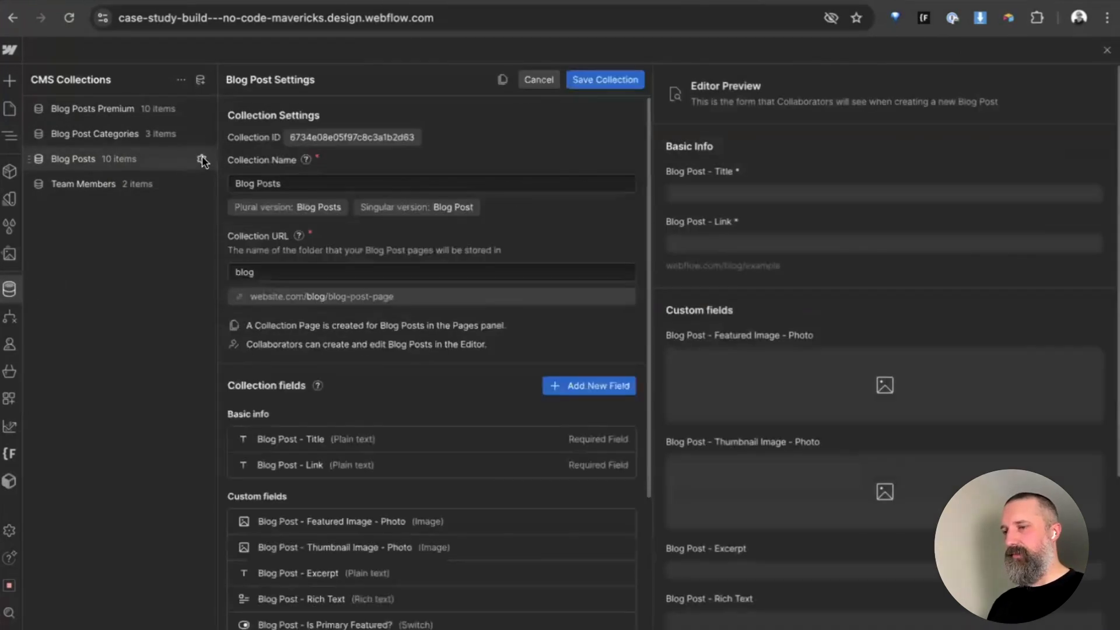
{"action": "scroll", "coordinate": [461, 338], "scroll_direction": "down", "scroll_amount": 4}
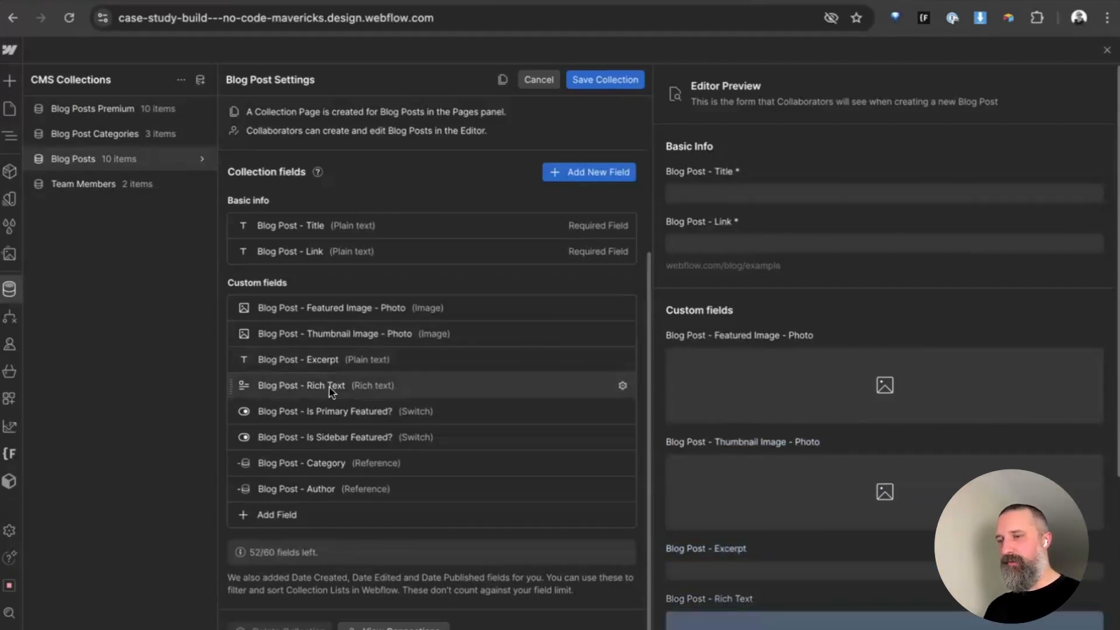
{"action": "scroll", "coordinate": [743, 499], "scroll_direction": "down", "scroll_amount": 4}
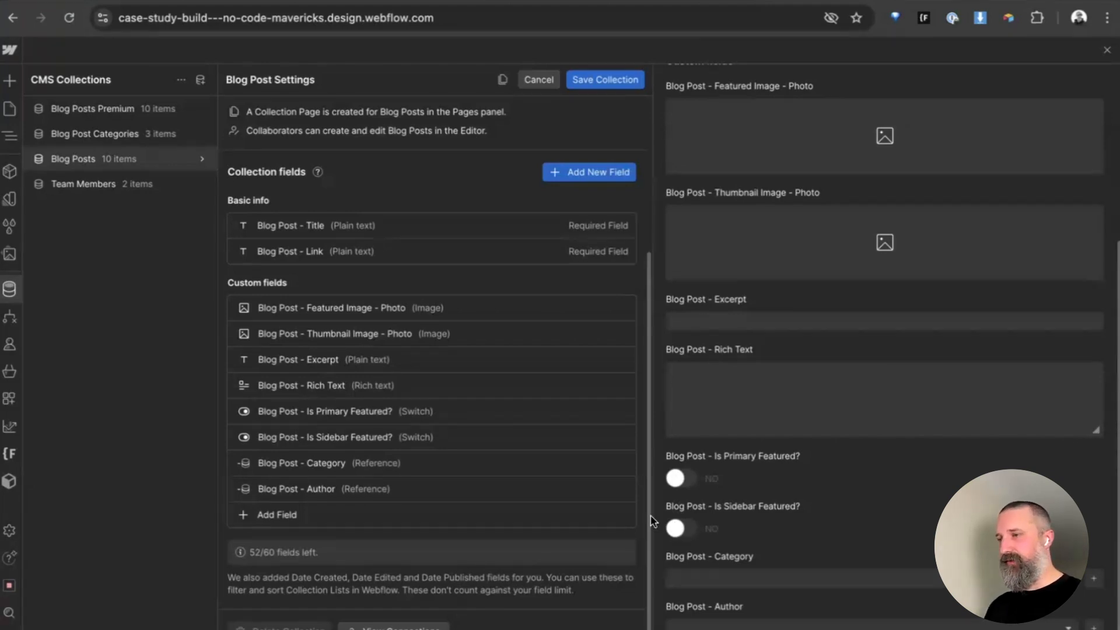
- Return to the Home page and select the Collection List Wrapper around the large featured blog card
{"action": "left_click", "coordinate": [9, 108]}
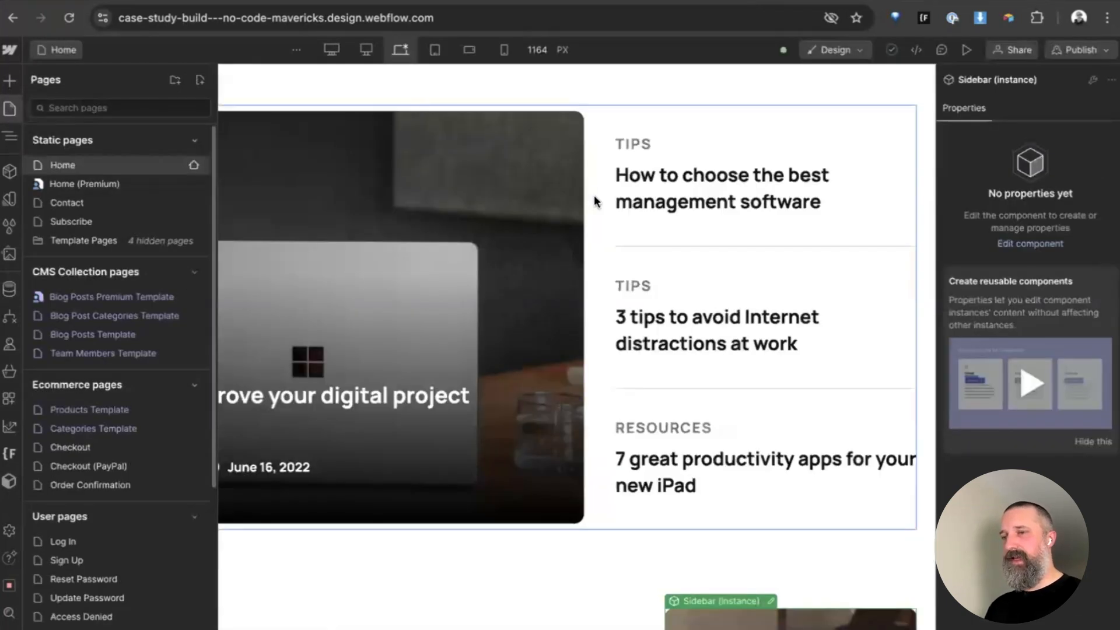
{"action": "left_click", "coordinate": [595, 201]}
{"action": "left_click", "coordinate": [168, 158]}
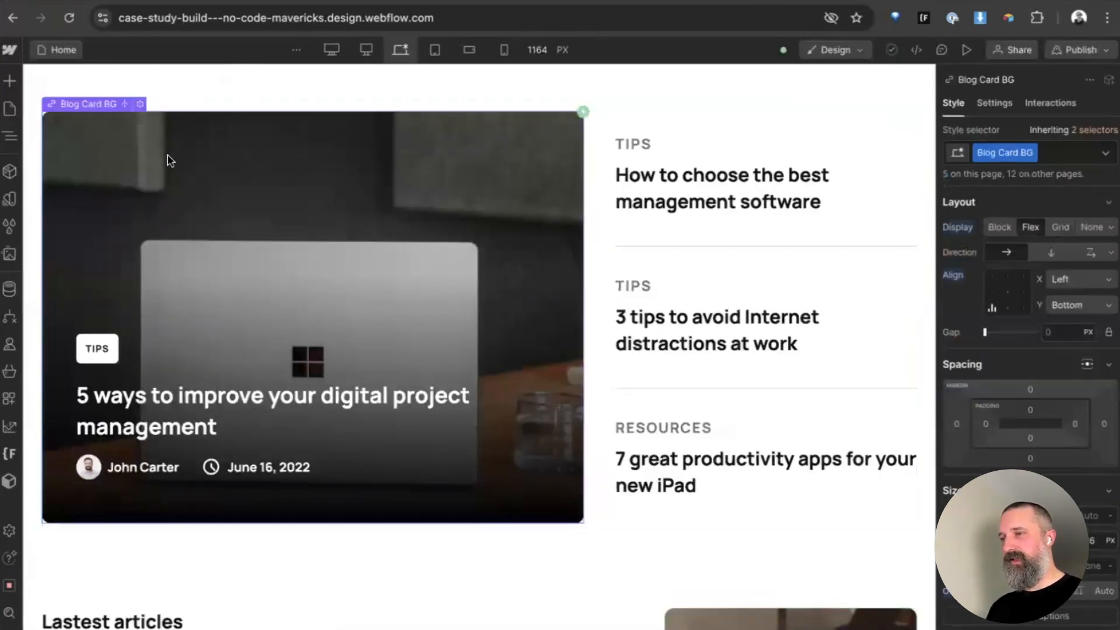
{"action": "key", "text": "z"}
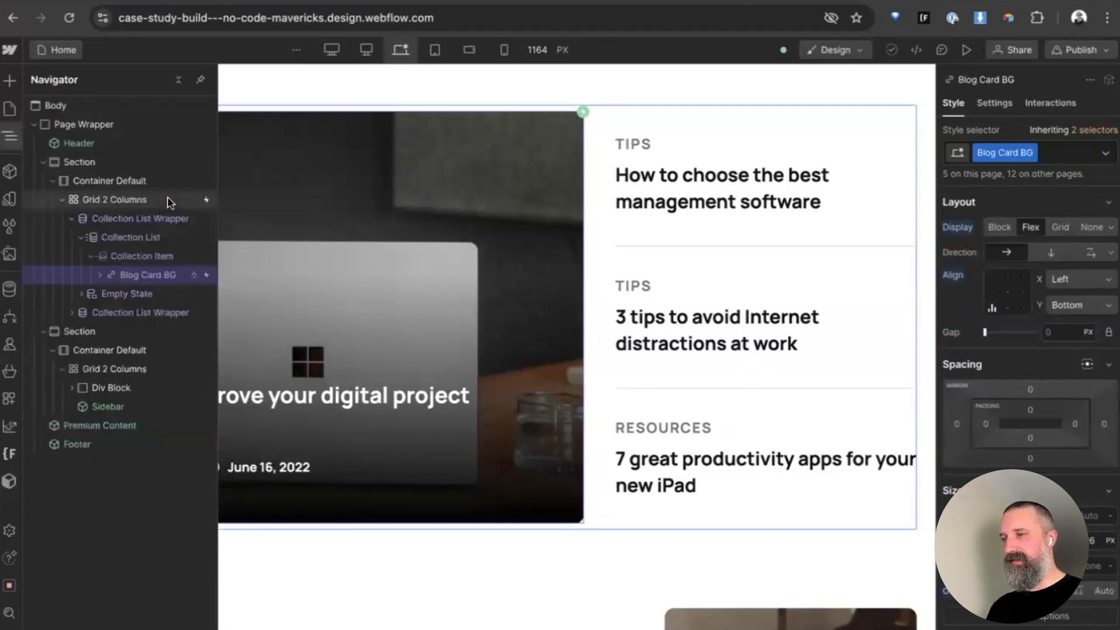
{"action": "left_click", "coordinate": [121, 219]}
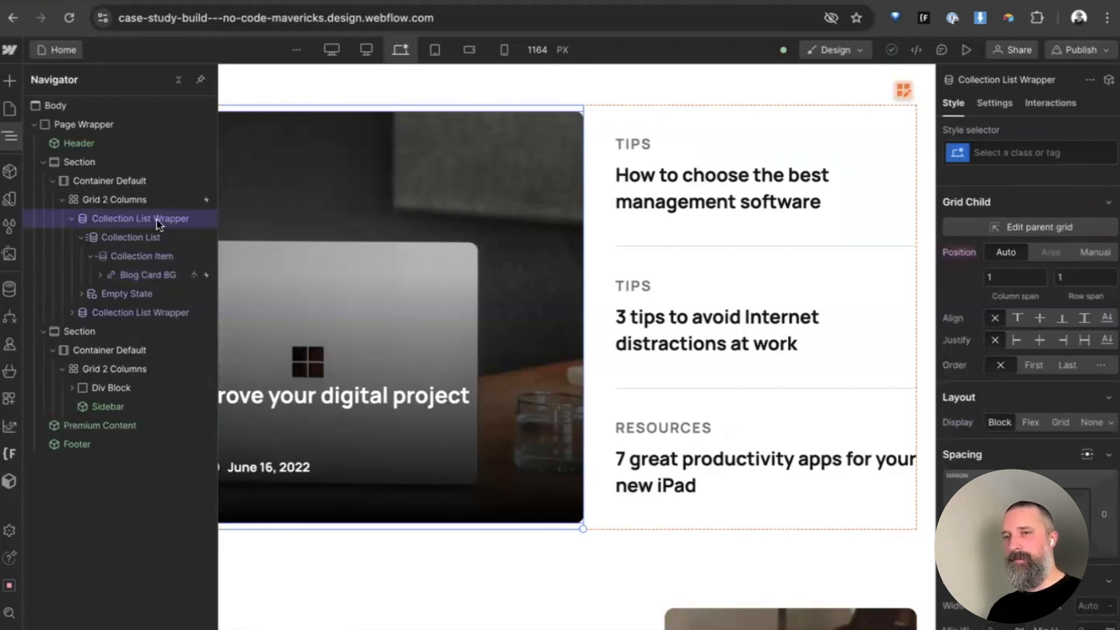
- Inspect the featured card list's source, display limits and "Is Primary Featured?" filter, keeping the filter condition is On
{"action": "left_click", "coordinate": [996, 103]}
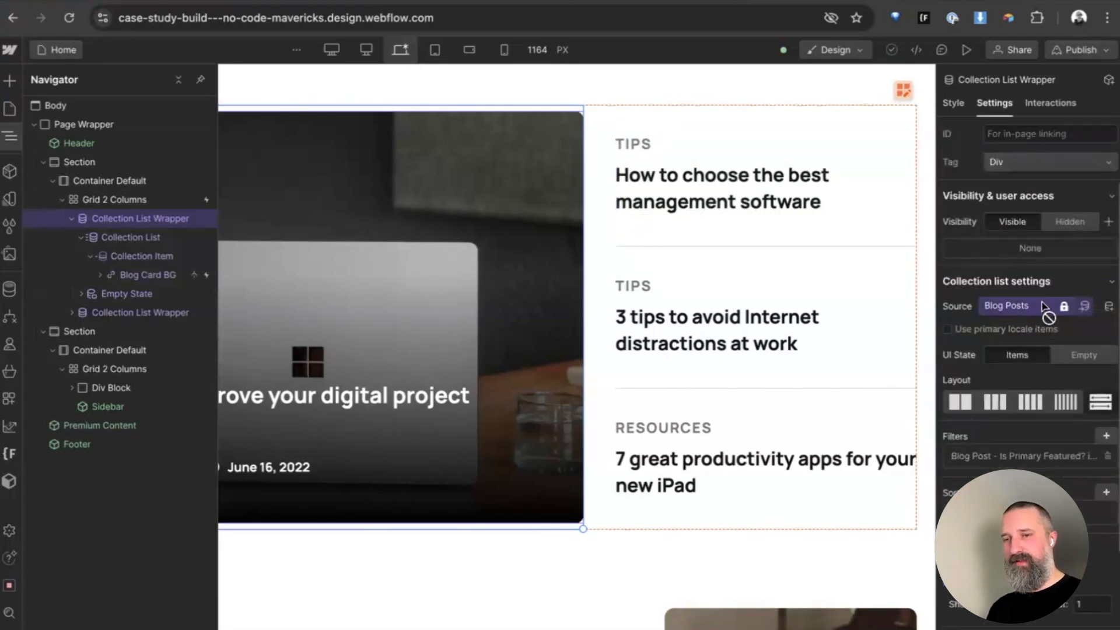
{"action": "scroll", "coordinate": [1044, 306], "scroll_direction": "down", "scroll_amount": 5}
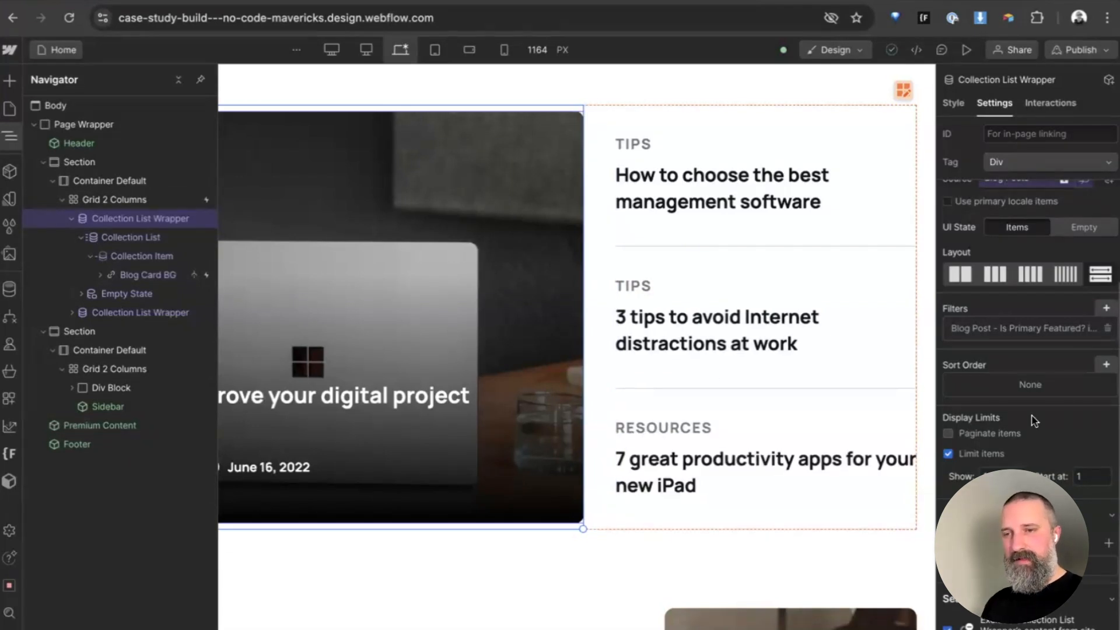
{"action": "left_click", "coordinate": [1053, 330]}
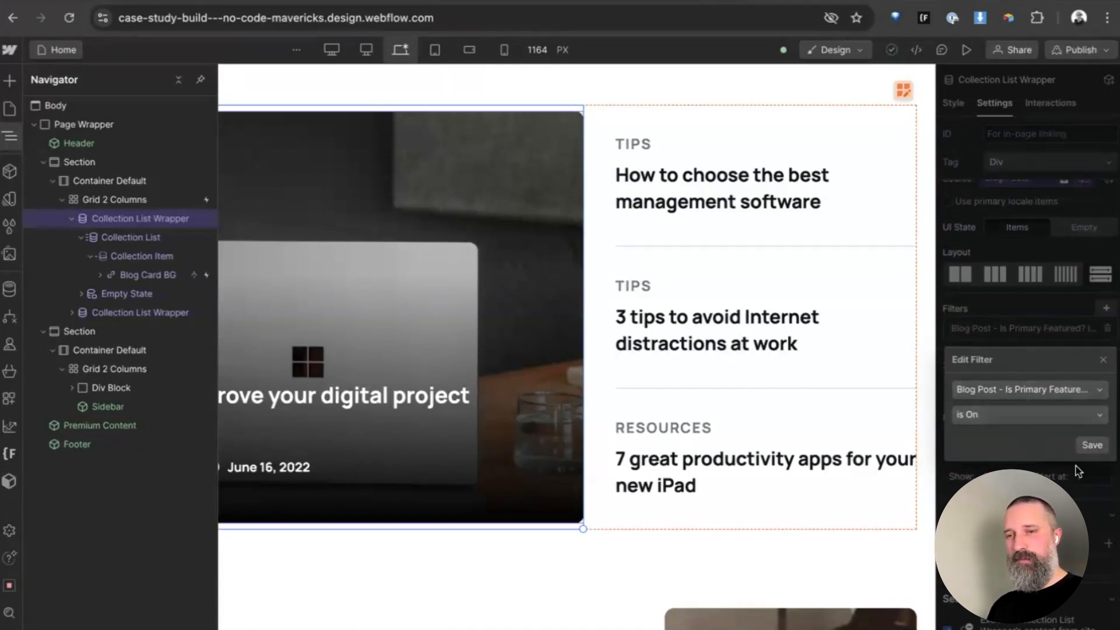
{"action": "left_click", "coordinate": [1090, 445]}
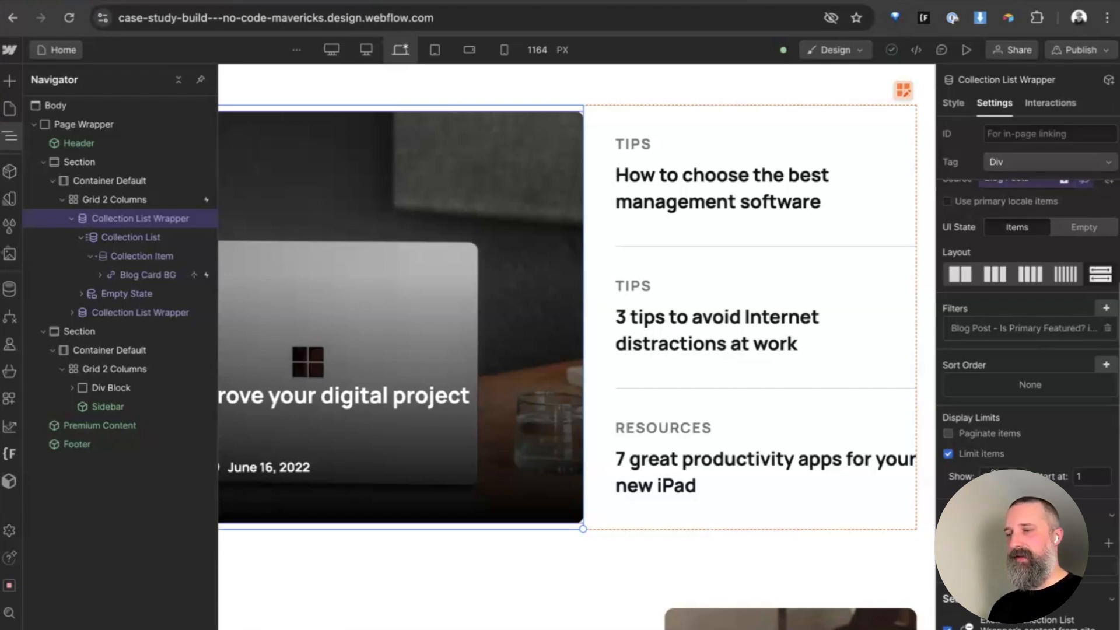
- Check the items in the Blog Posts collection, then compare them with the featured card list's filter and limit settings
{"action": "left_click", "coordinate": [8, 289]}
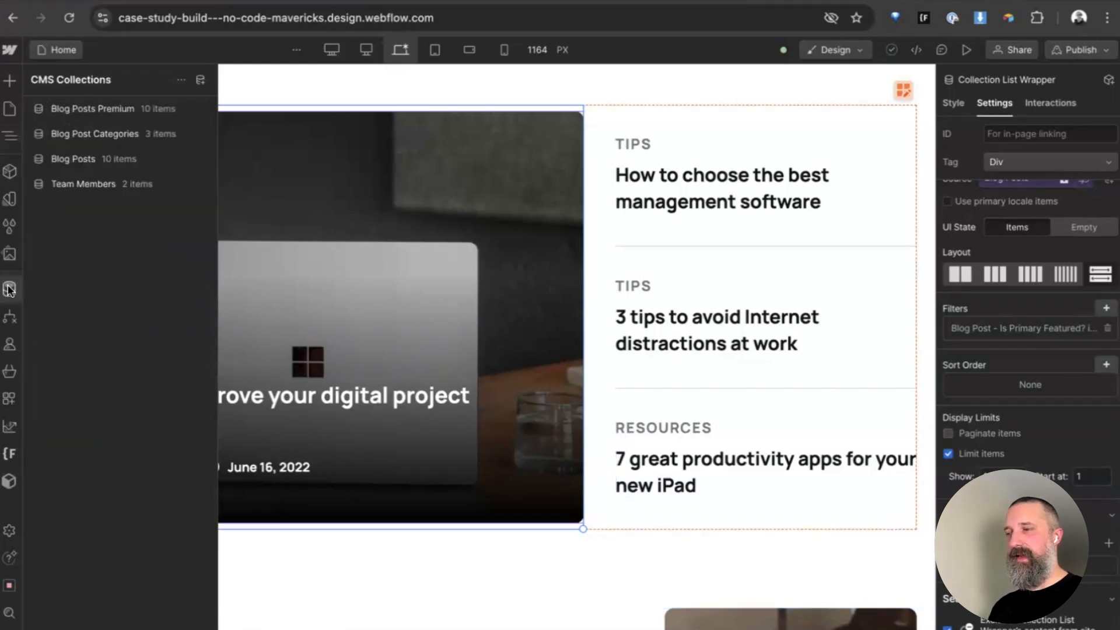
{"action": "left_click", "coordinate": [91, 159]}
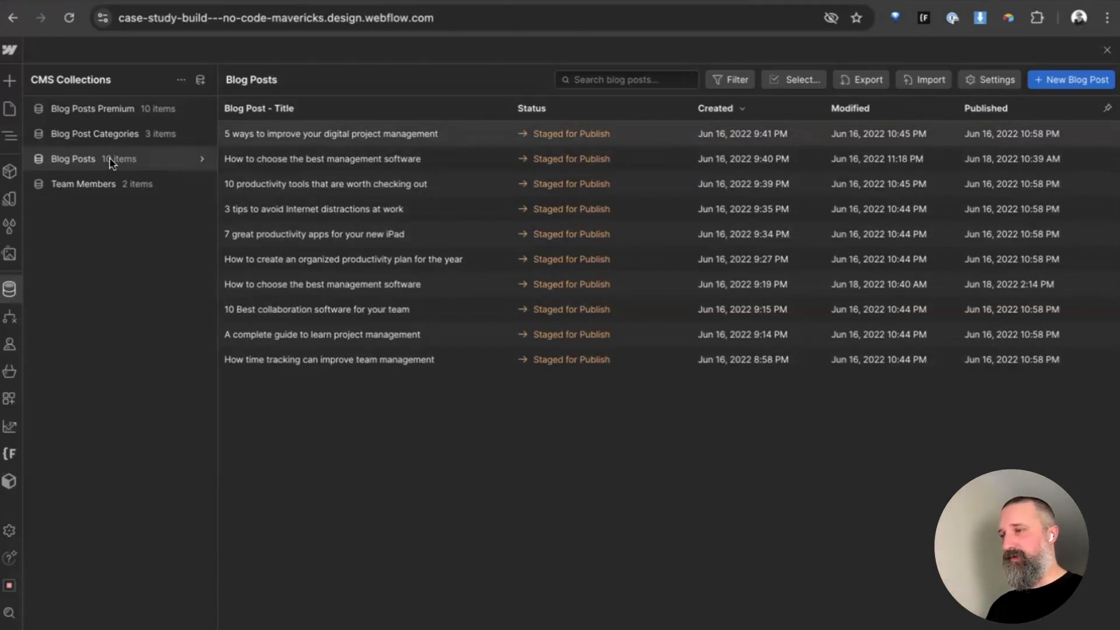
{"action": "left_click", "coordinate": [9, 108]}
{"action": "key", "text": "z"}
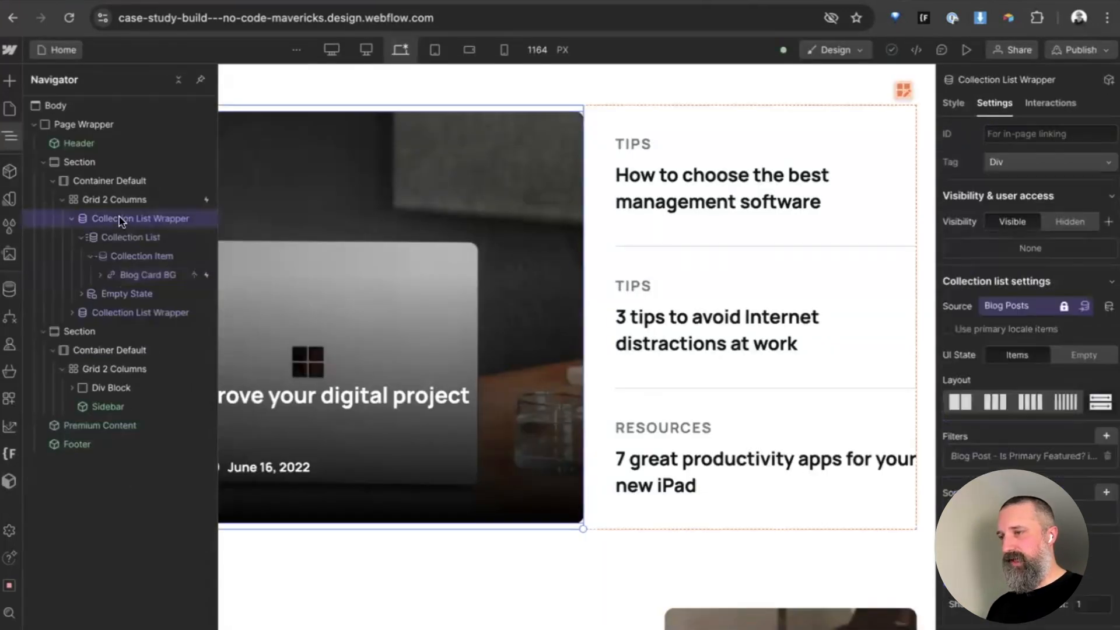
{"action": "scroll", "coordinate": [1023, 279], "scroll_direction": "down", "scroll_amount": 3}
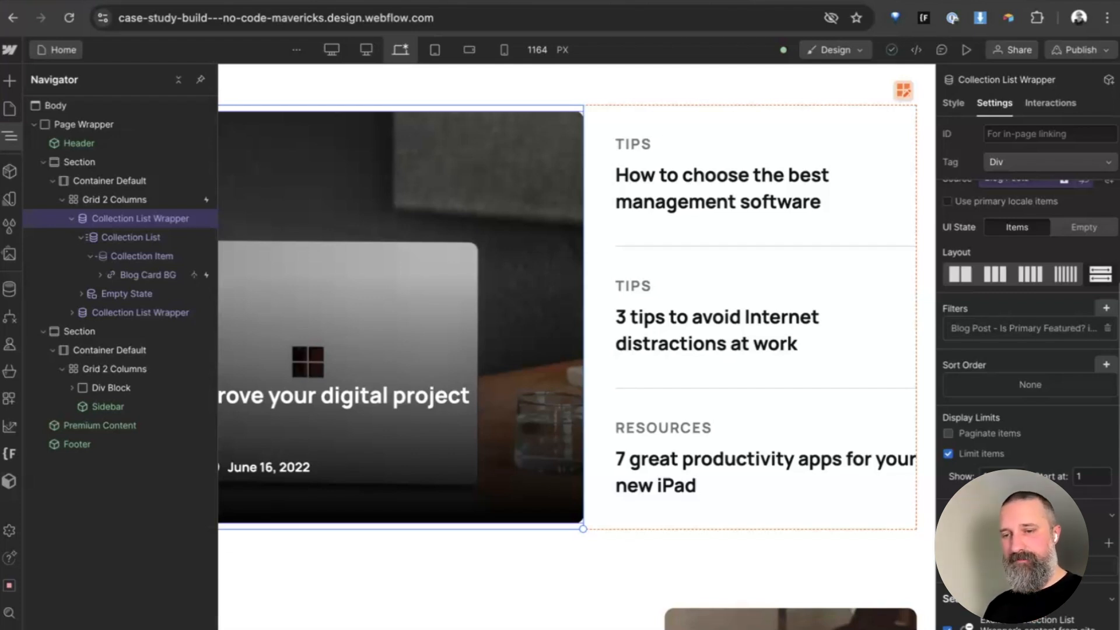
- Open the Sidebar component beside the latest articles for editing and show its element structure
{"action": "scroll", "coordinate": [776, 469], "scroll_direction": "down", "scroll_amount": 8}
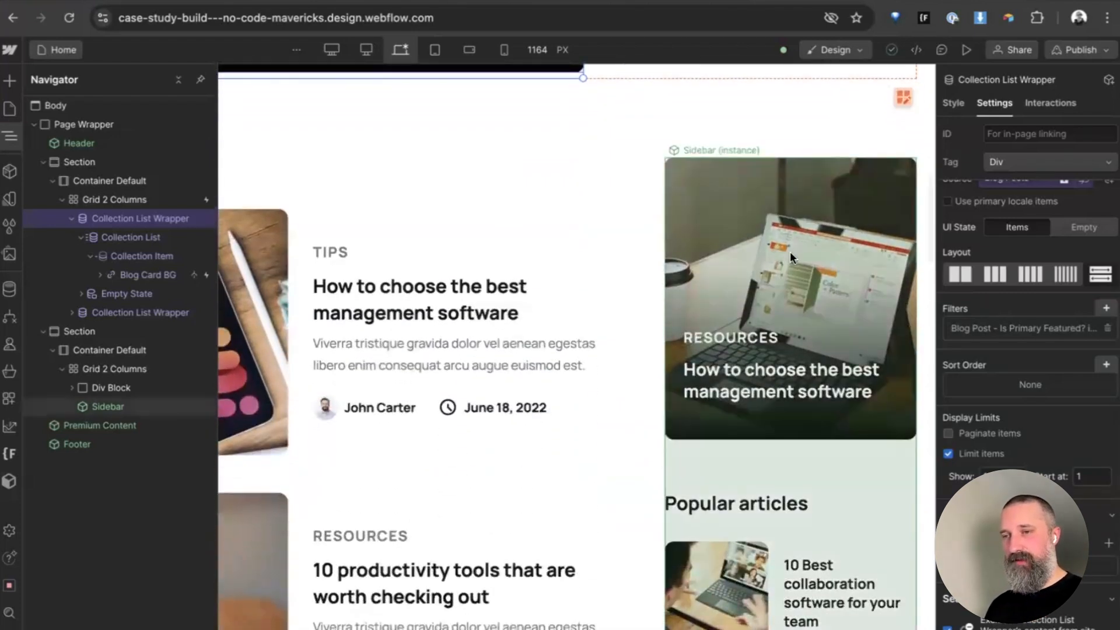
{"action": "left_click", "coordinate": [790, 251]}
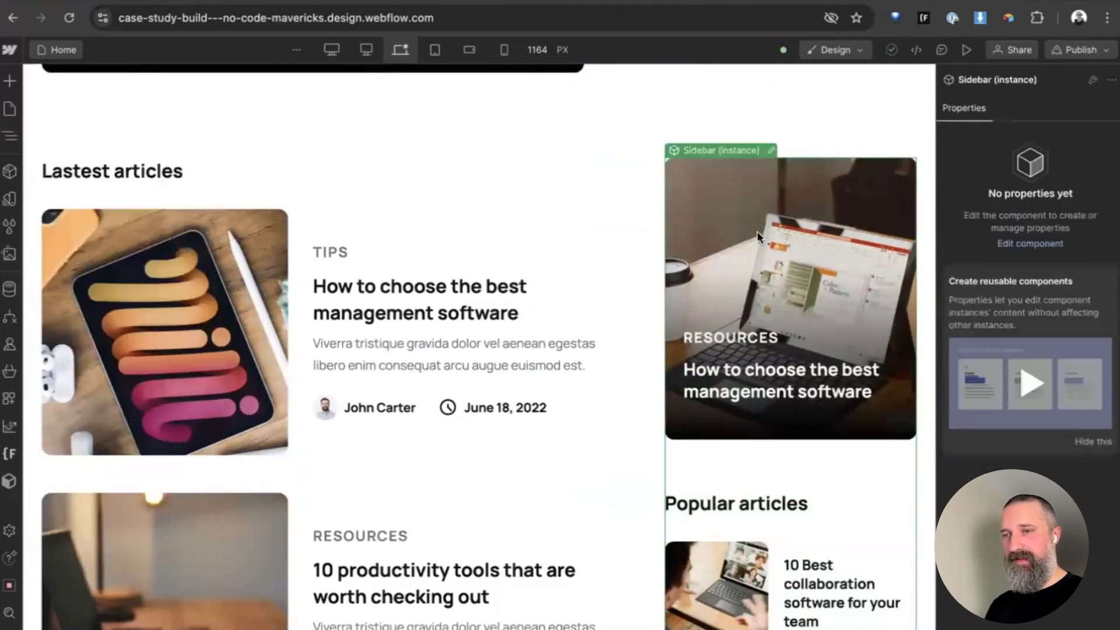
{"action": "key", "text": "z"}
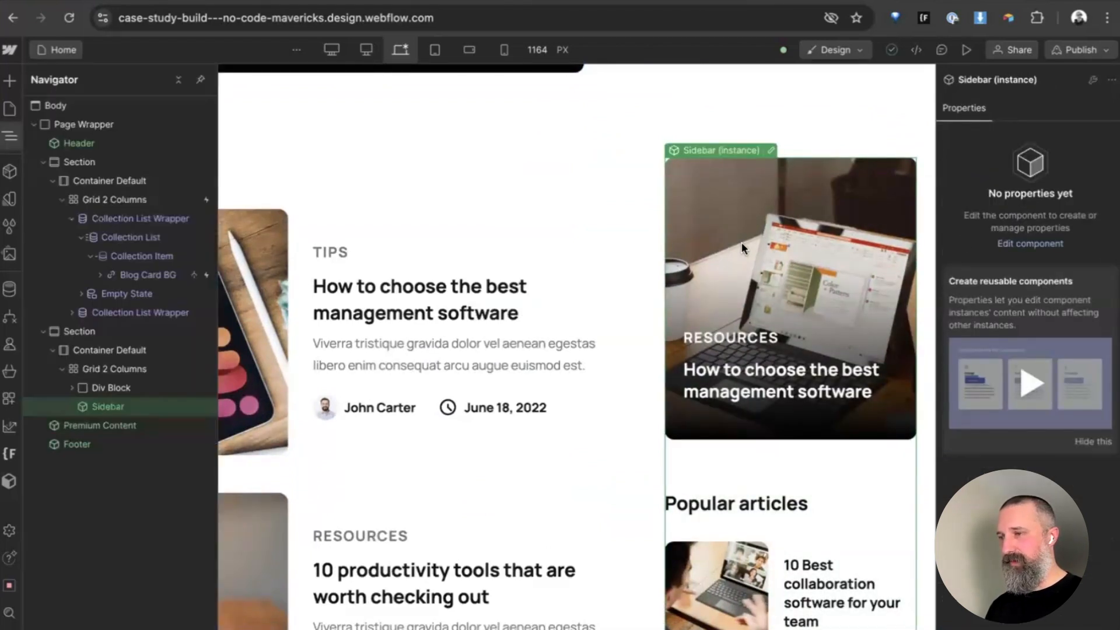
{"action": "double_click", "coordinate": [757, 241]}
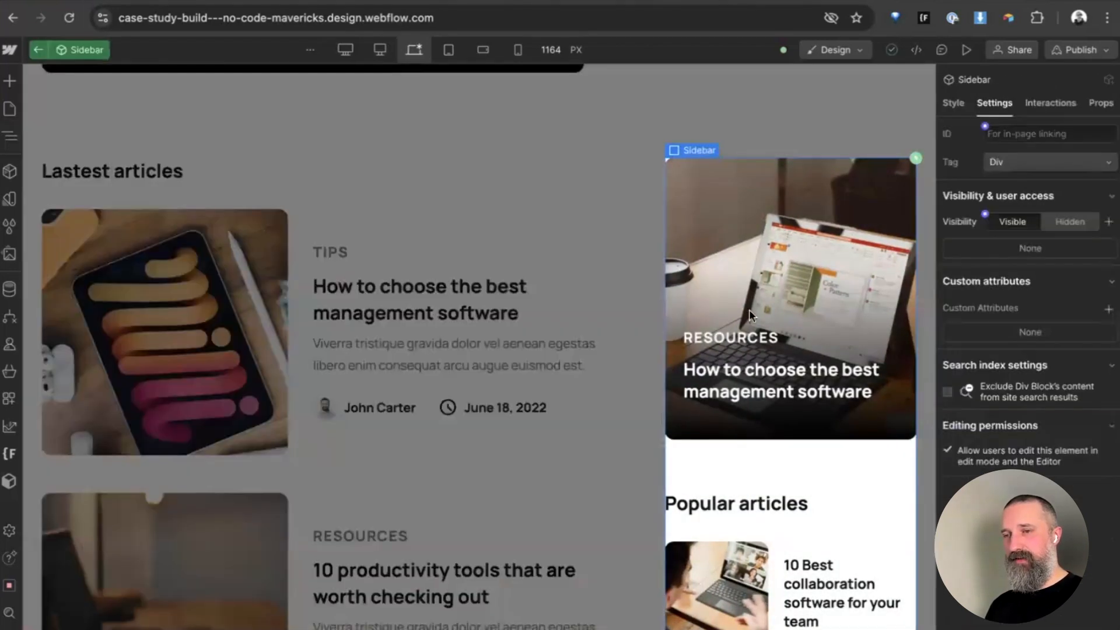
{"action": "key", "text": "z"}
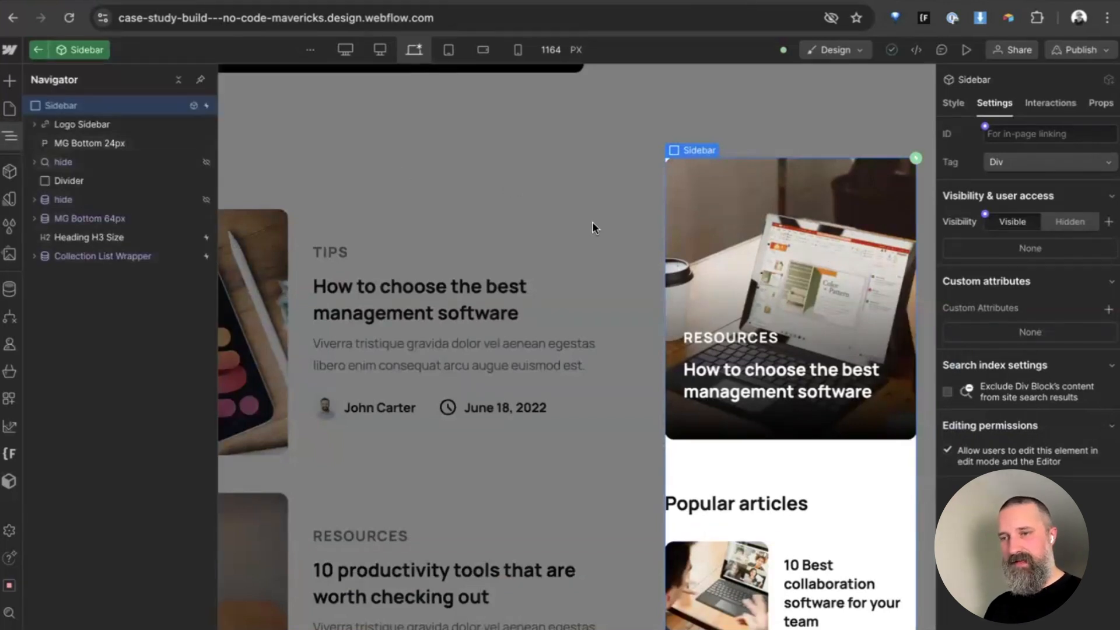
- Inspect the "Is Sidebar Featured?" filter and display limits of the MG Bottom 64px list in the Sidebar component
{"action": "left_click", "coordinate": [67, 313]}
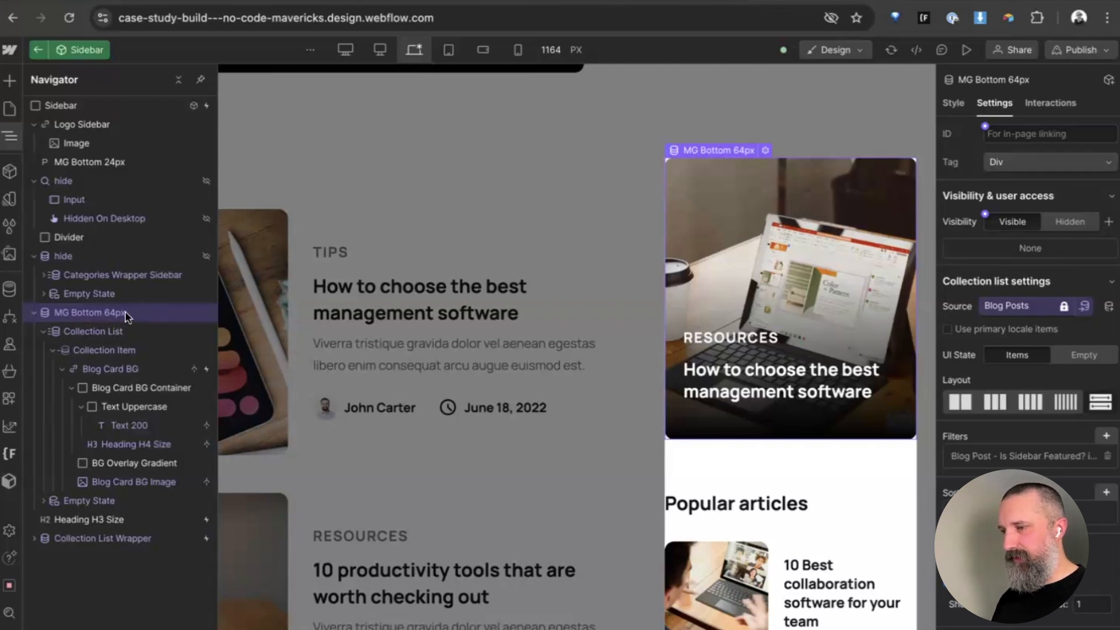
{"action": "scroll", "coordinate": [1026, 373], "scroll_direction": "down", "scroll_amount": 3}
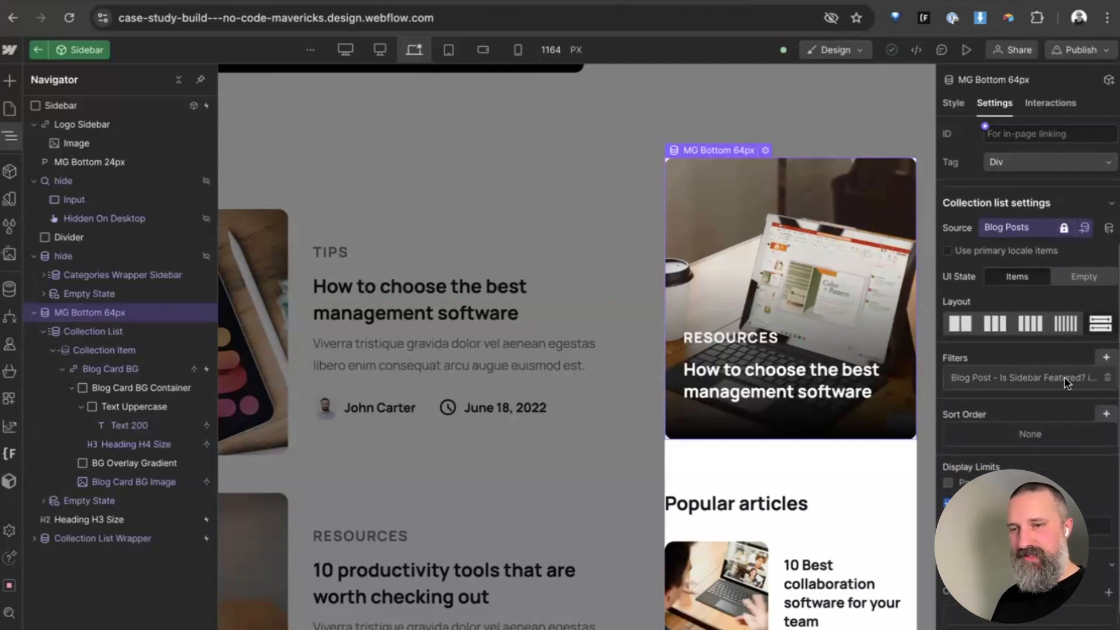
{"action": "left_click", "coordinate": [1059, 382]}
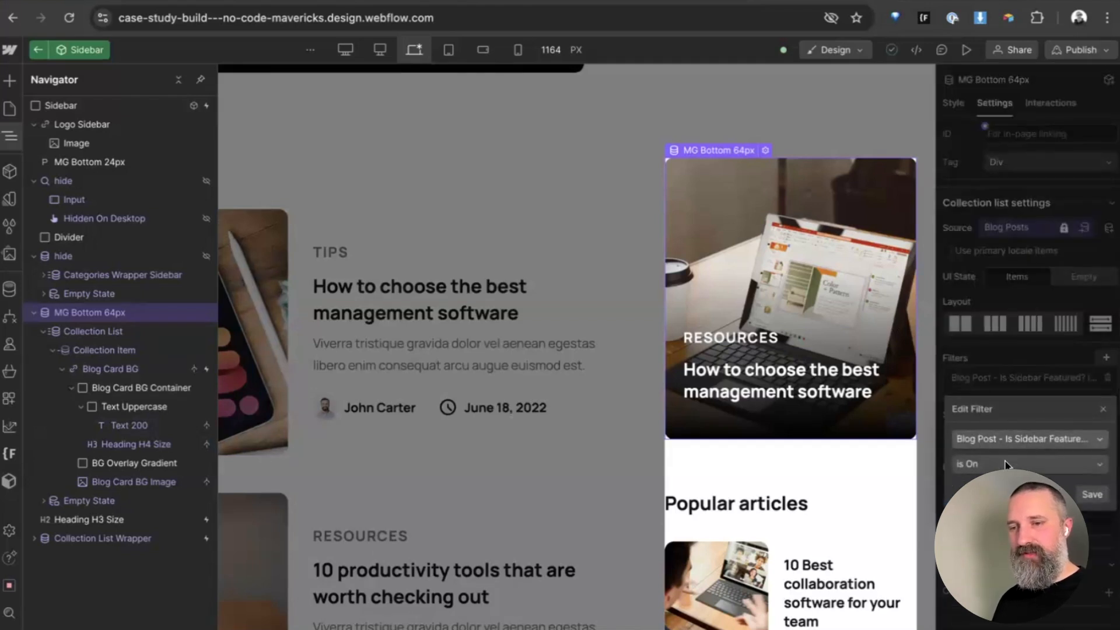
{"action": "left_click", "coordinate": [1020, 369]}
{"action": "scroll", "coordinate": [1020, 369], "scroll_direction": "down", "scroll_amount": 1}
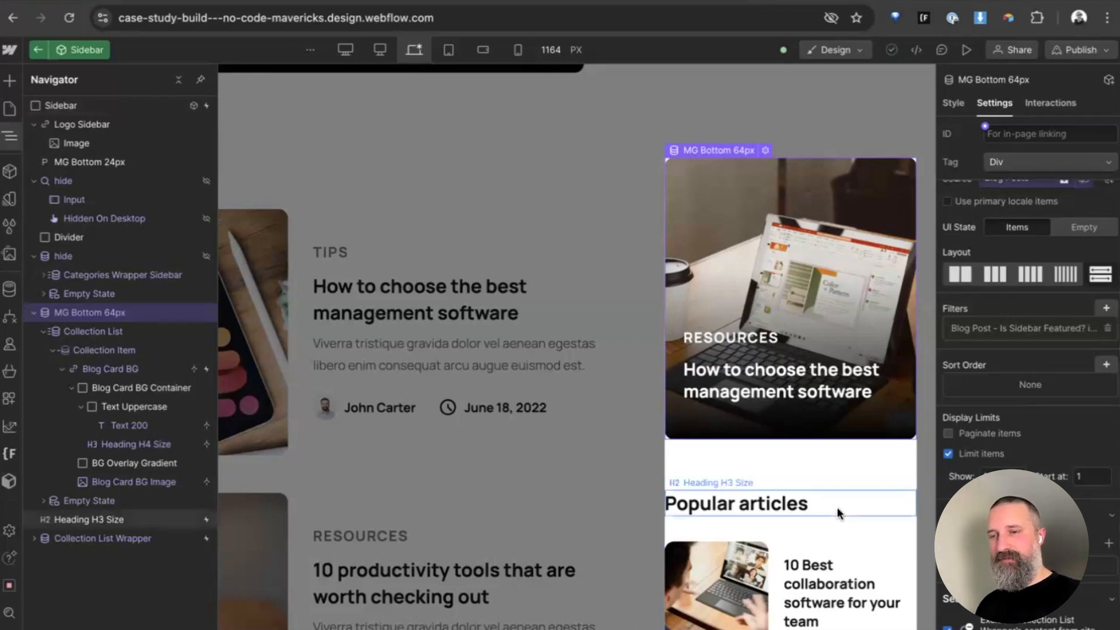
- Examine the source, filter and display limits of the Popular articles collection list and compare it with the featured sidebar card
{"action": "scroll", "coordinate": [838, 510], "scroll_direction": "down", "scroll_amount": 6}
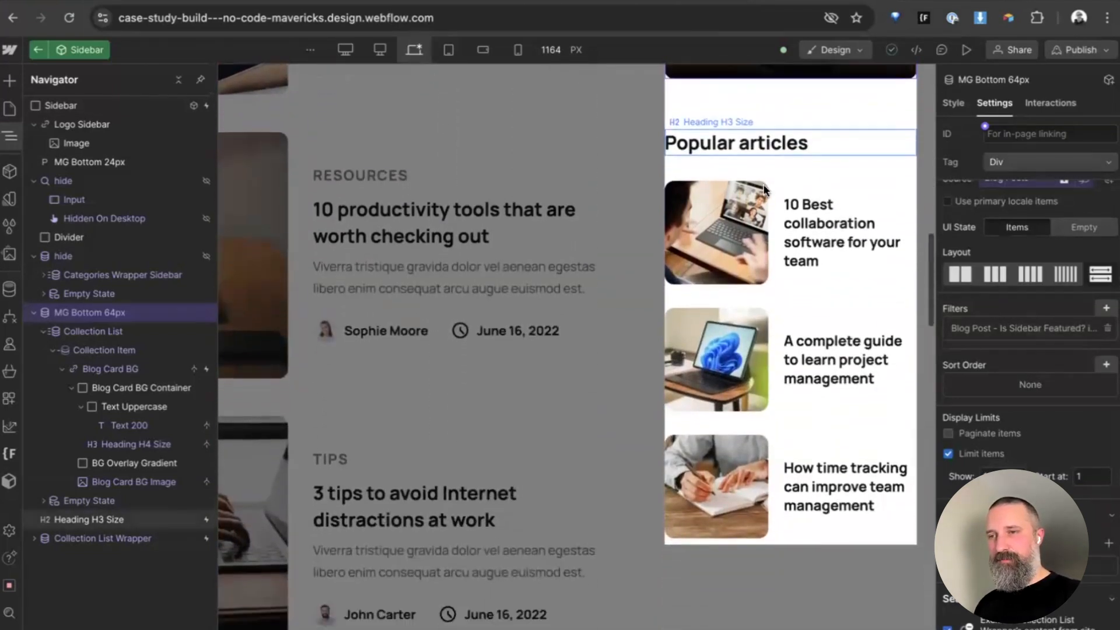
{"action": "left_click", "coordinate": [755, 143]}
{"action": "key", "text": "z"}
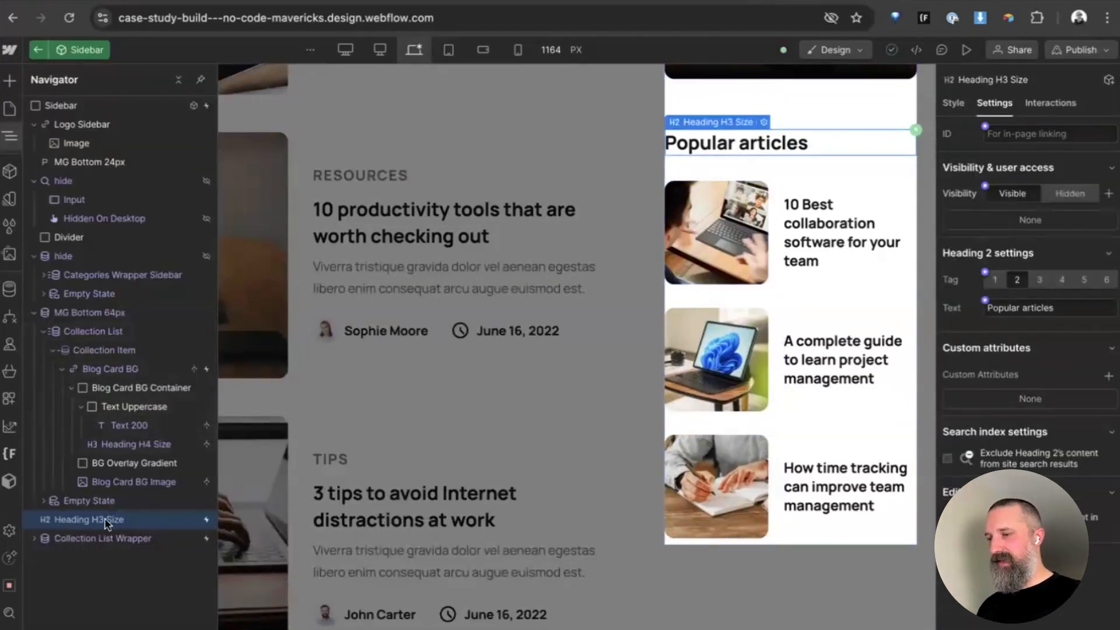
{"action": "left_click", "coordinate": [87, 538]}
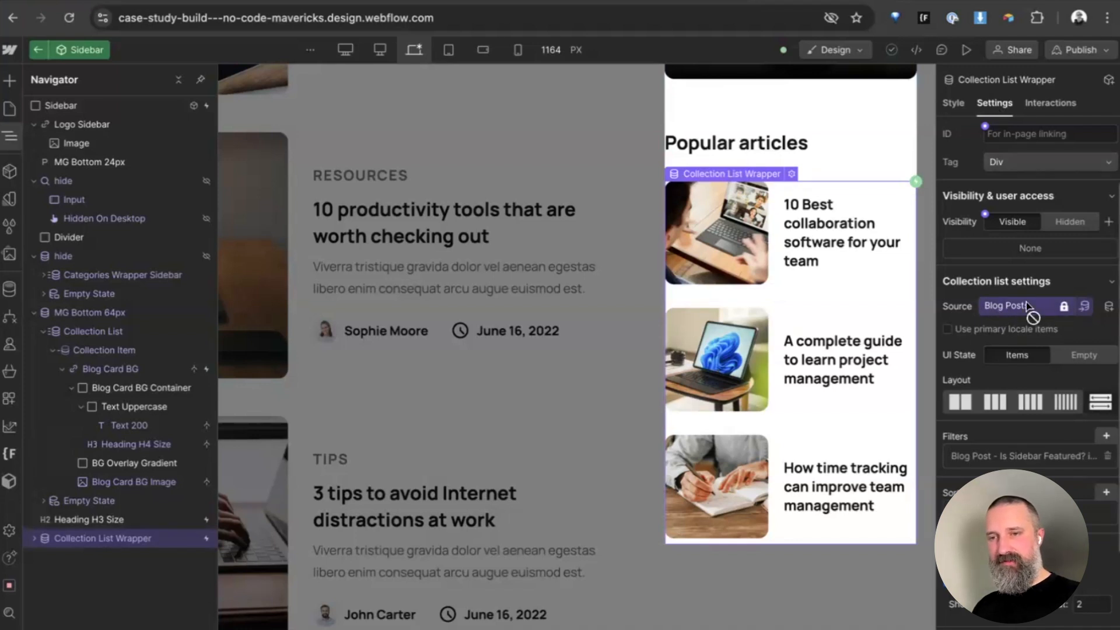
{"action": "scroll", "coordinate": [1026, 397], "scroll_direction": "down", "scroll_amount": 2}
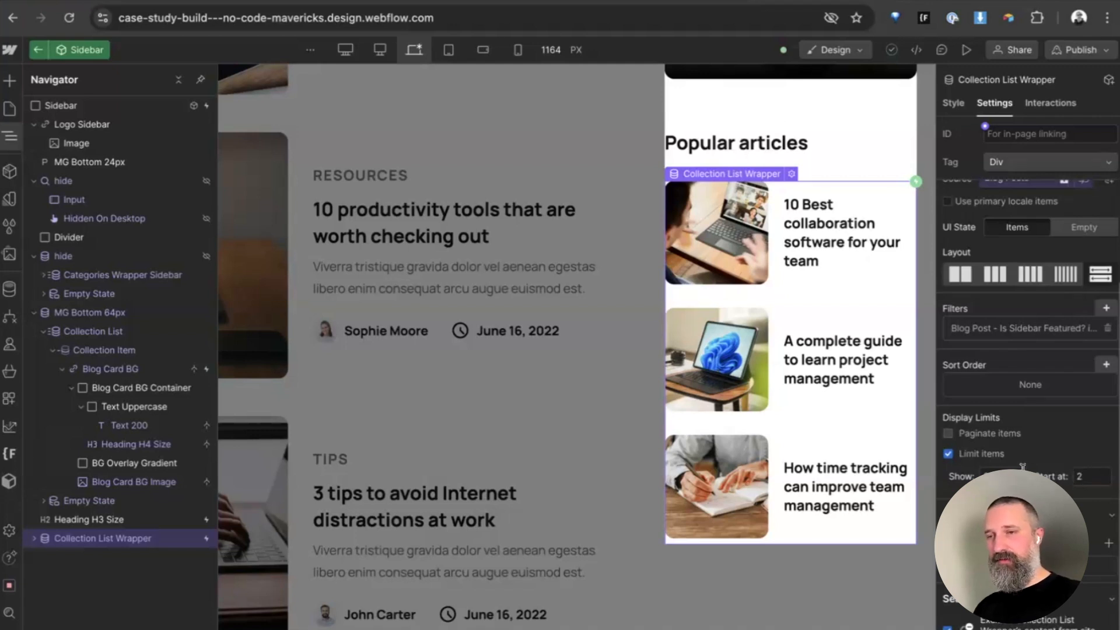
{"action": "scroll", "coordinate": [851, 306], "scroll_direction": "up", "scroll_amount": 2}
{"action": "scroll", "coordinate": [851, 306], "scroll_direction": "up", "scroll_amount": 4}
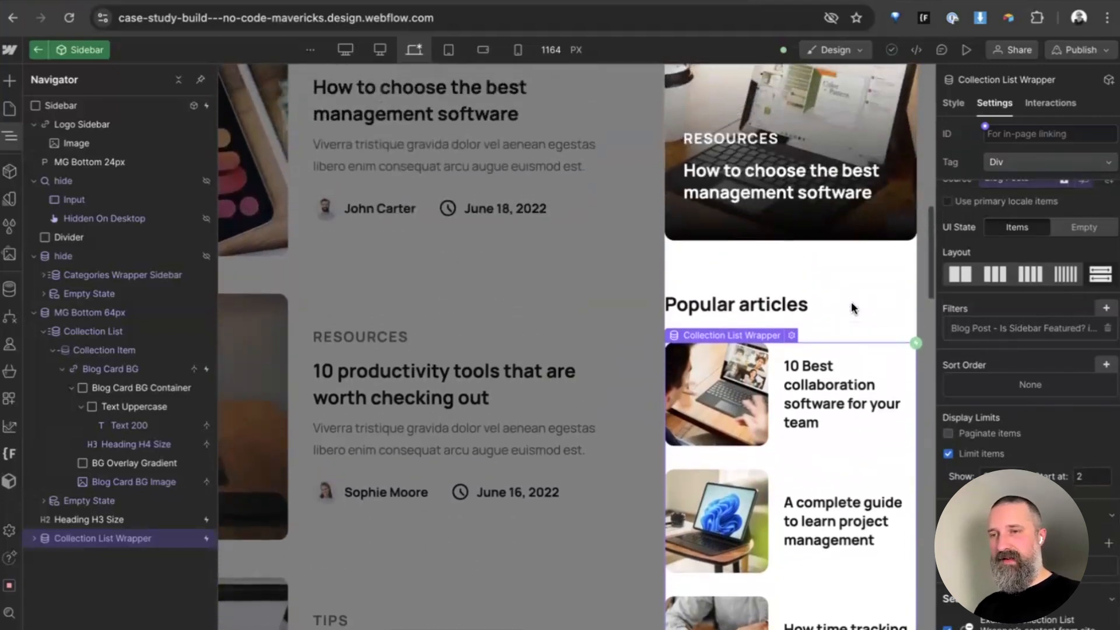
{"action": "scroll", "coordinate": [853, 308], "scroll_direction": "up", "scroll_amount": 1}
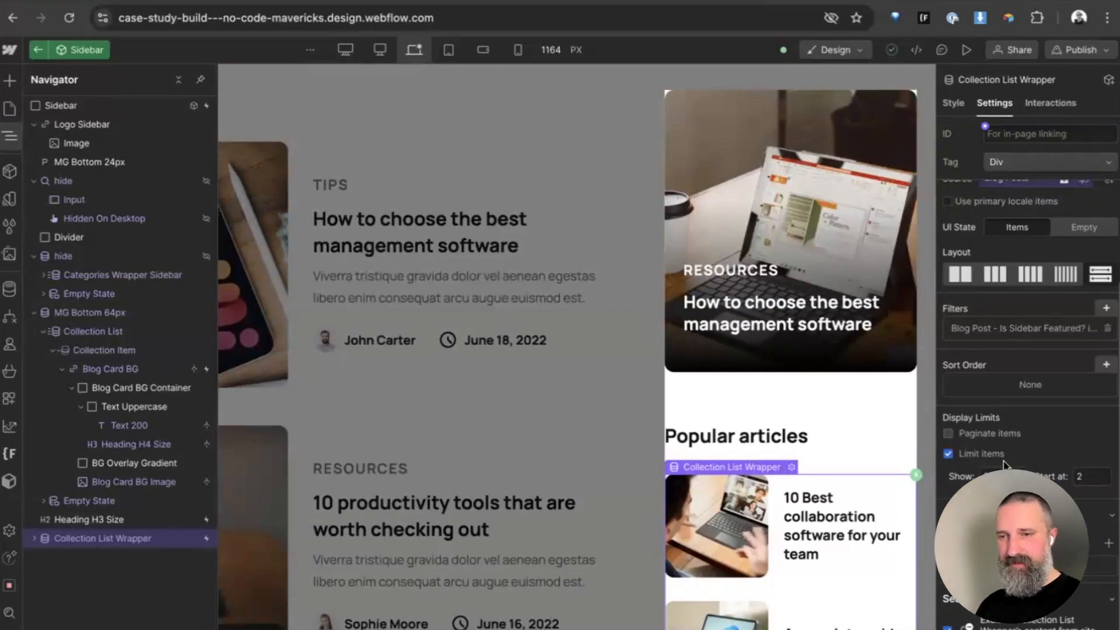
{"action": "scroll", "coordinate": [793, 418], "scroll_direction": "down", "scroll_amount": 5}
{"action": "scroll", "coordinate": [788, 419], "scroll_direction": "up", "scroll_amount": 4}
- Leave the Sidebar component and preview the Home page at the Tablet breakpoint
{"action": "left_click", "coordinate": [641, 326]}
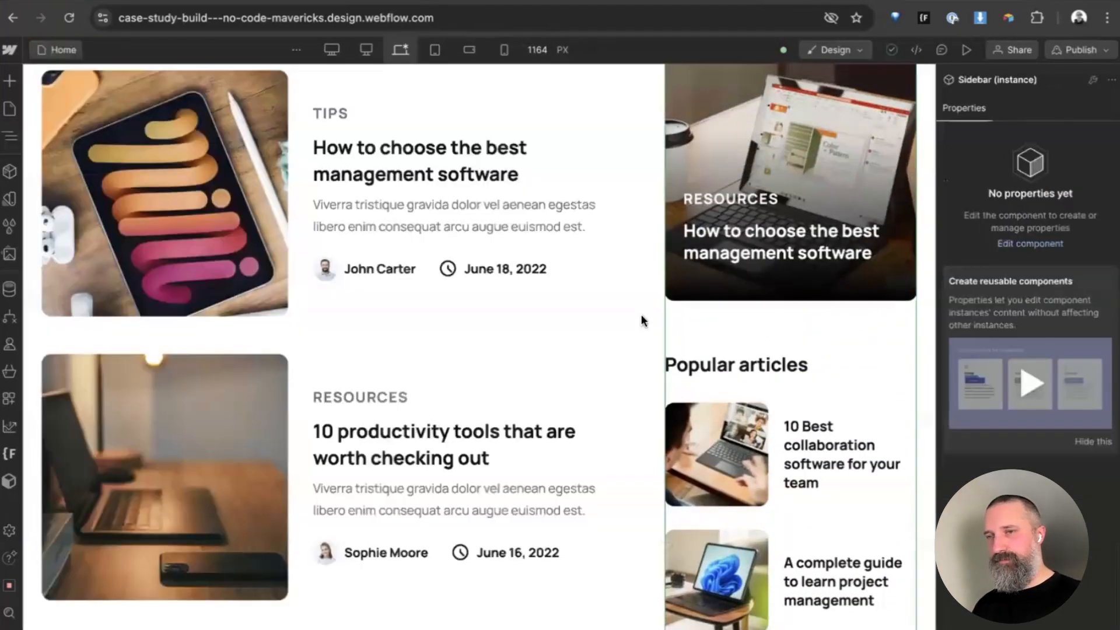
{"action": "scroll", "coordinate": [641, 314], "scroll_direction": "up", "scroll_amount": 5}
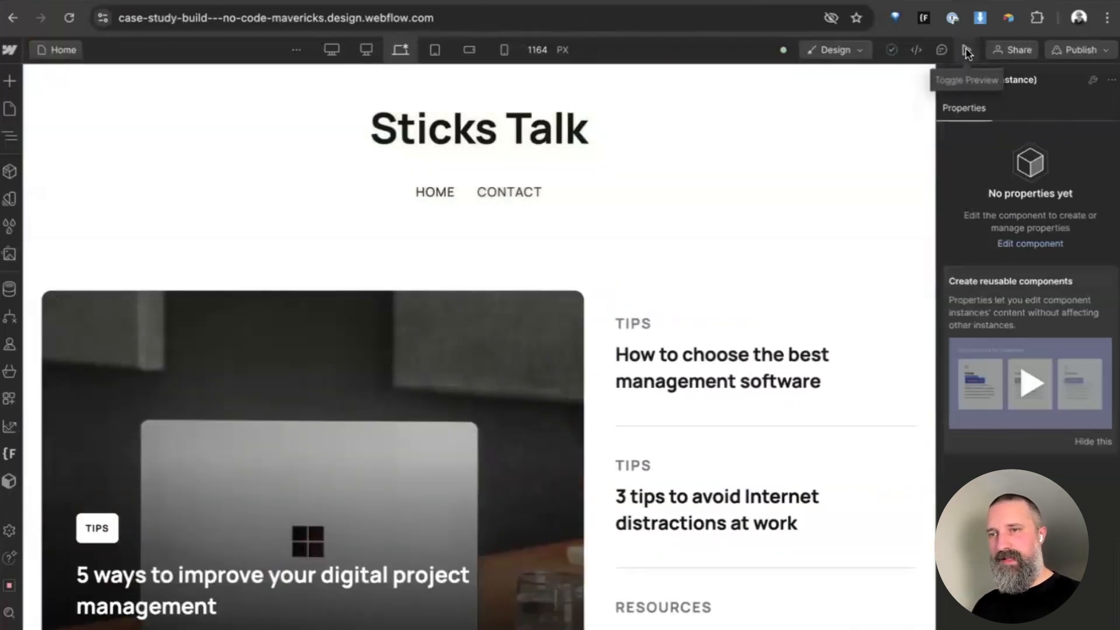
{"action": "left_click", "coordinate": [965, 50]}
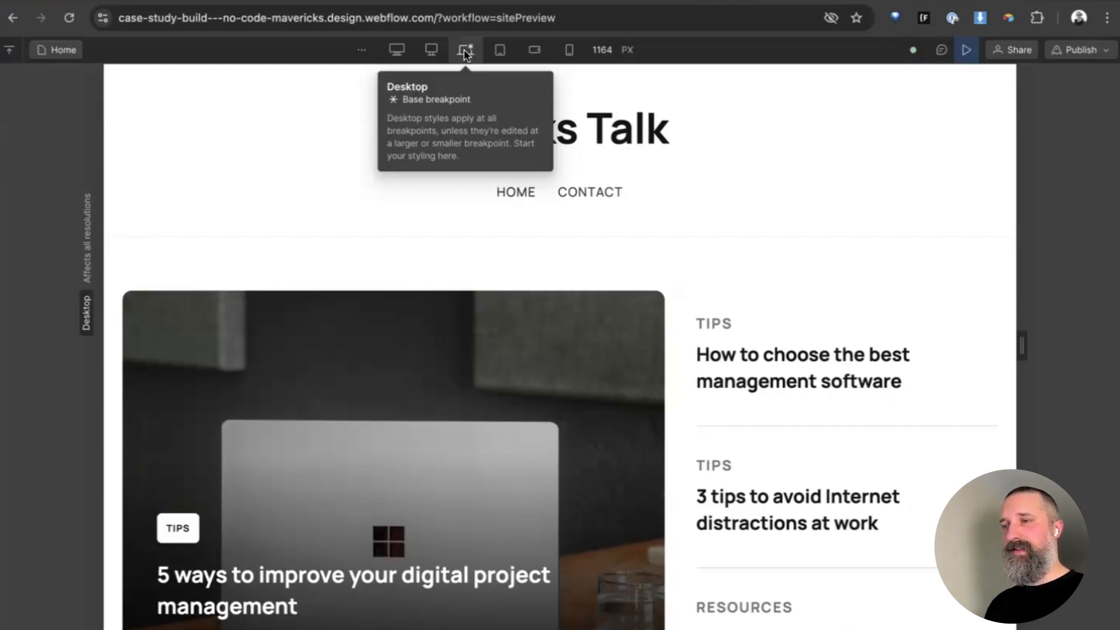
{"action": "left_click", "coordinate": [502, 54]}
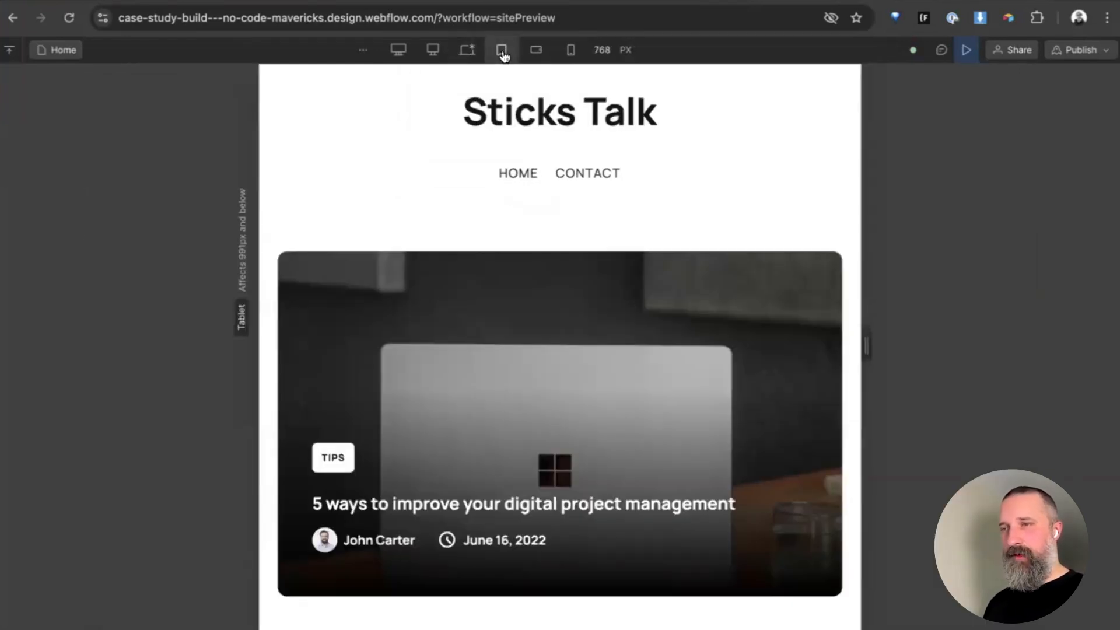
- Preview the Home page layout at the Mobile landscape and Tablet breakpoints
{"action": "left_click", "coordinate": [537, 51]}
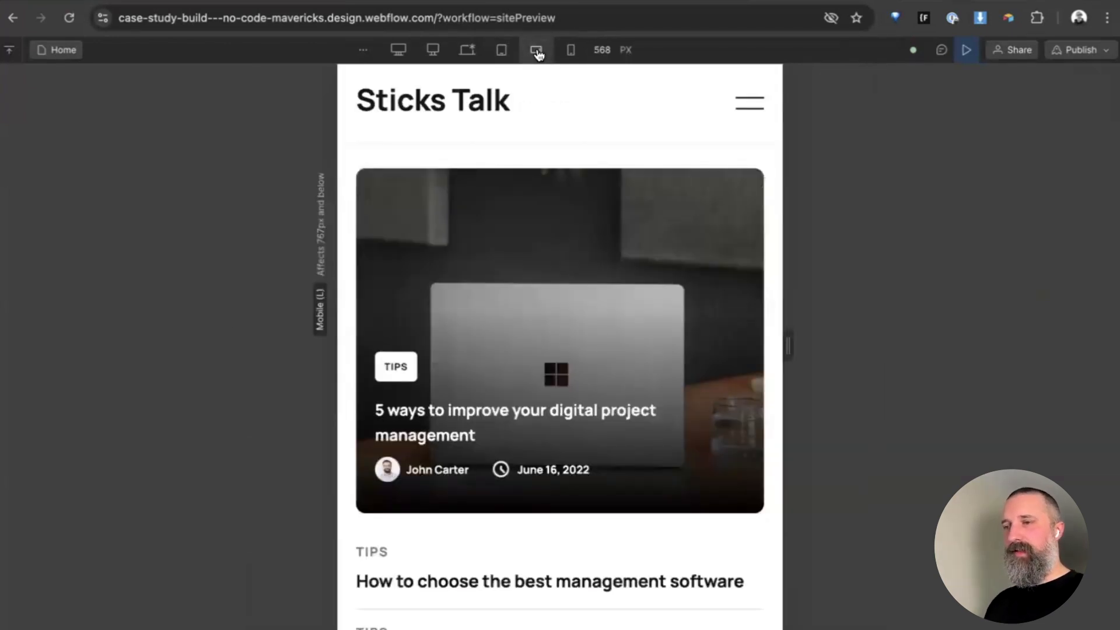
{"action": "scroll", "coordinate": [548, 190], "scroll_direction": "down", "scroll_amount": 2}
{"action": "scroll", "coordinate": [547, 190], "scroll_direction": "up", "scroll_amount": 2}
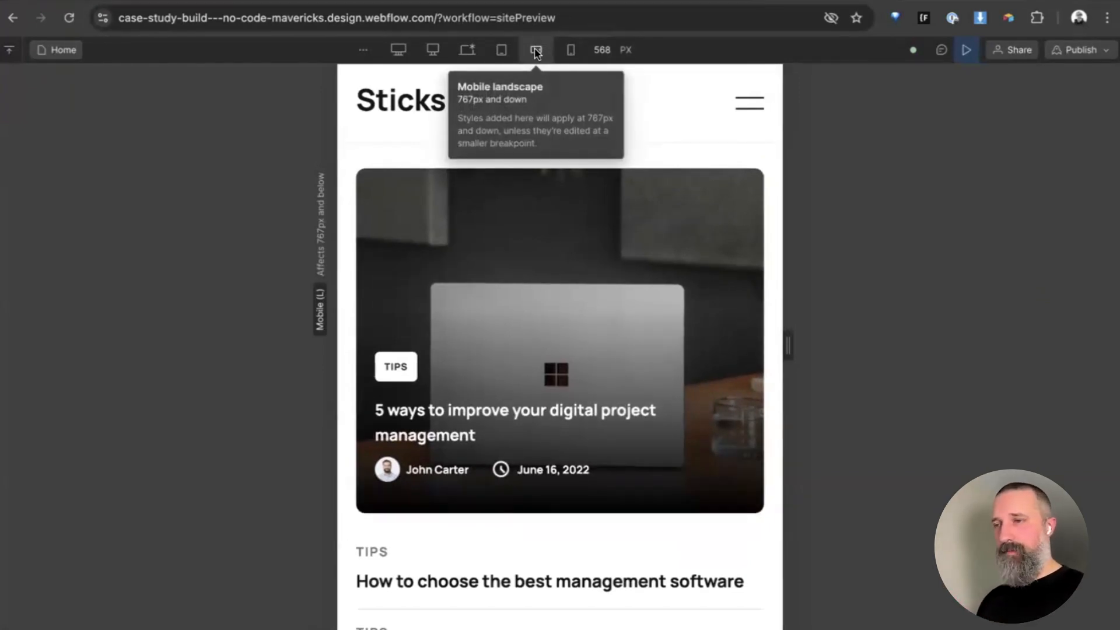
{"action": "left_click", "coordinate": [501, 50]}
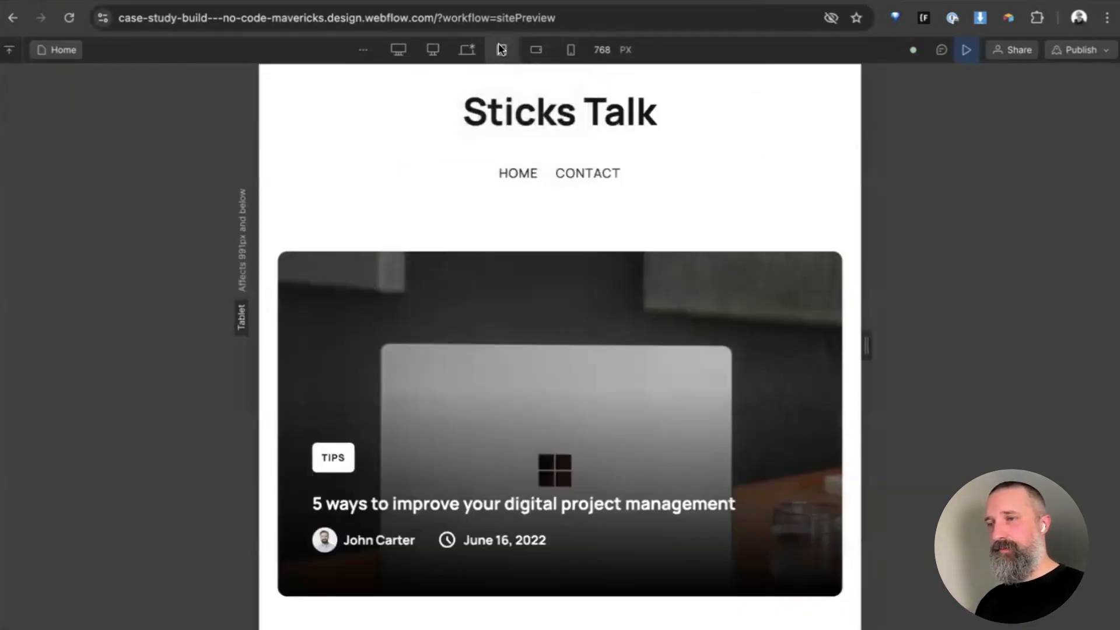
{"action": "scroll", "coordinate": [546, 332], "scroll_direction": "down", "scroll_amount": 3}
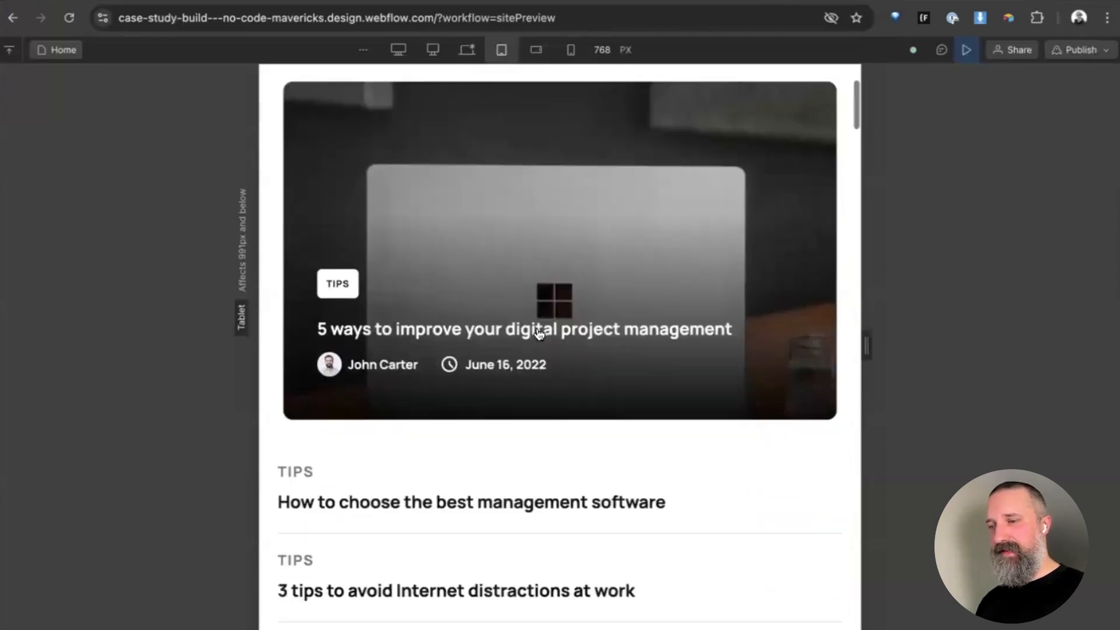
{"action": "scroll", "coordinate": [492, 342], "scroll_direction": "down", "scroll_amount": 10}
{"action": "scroll", "coordinate": [486, 336], "scroll_direction": "up", "scroll_amount": 15}
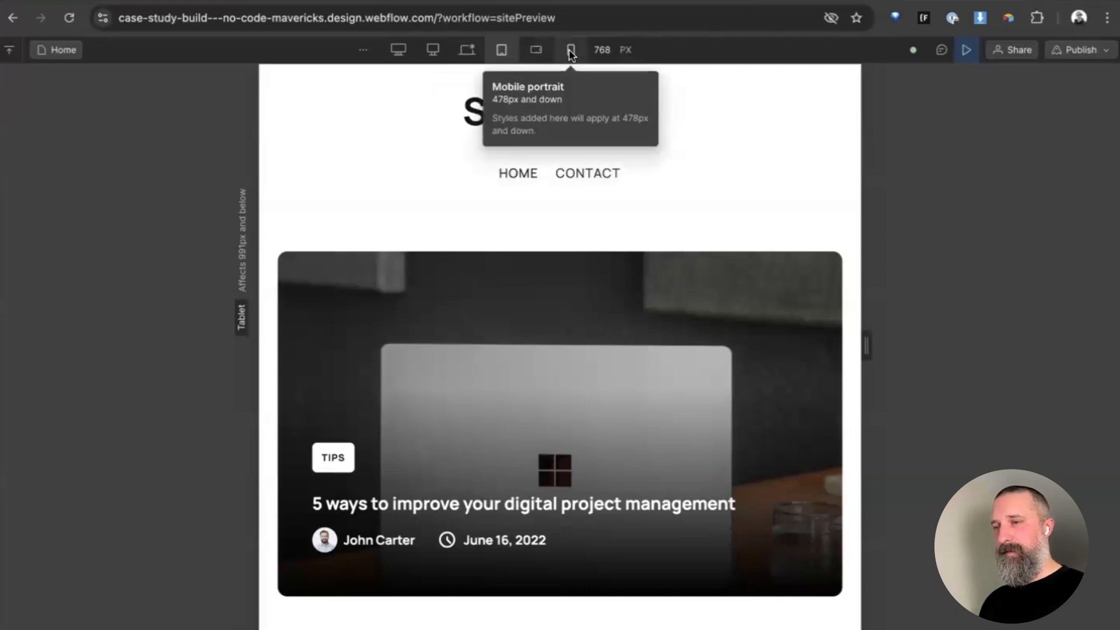
- Preview the Home page at the Desktop breakpoint, from the header through the latest and popular articles
{"action": "left_click", "coordinate": [467, 50]}
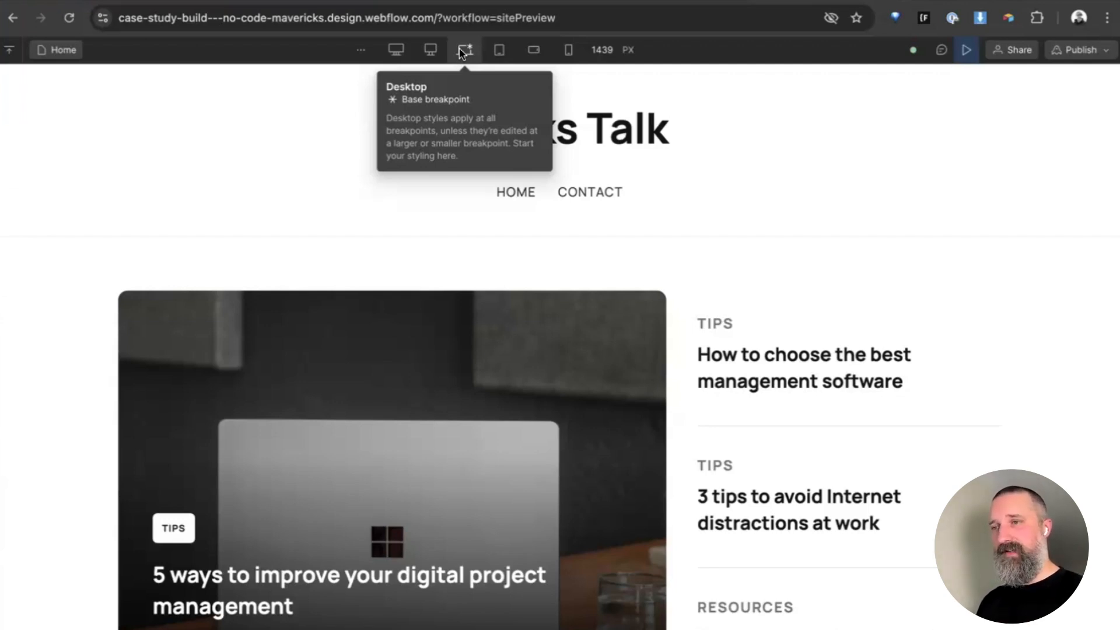
{"action": "scroll", "coordinate": [835, 255], "scroll_direction": "down", "scroll_amount": 7}
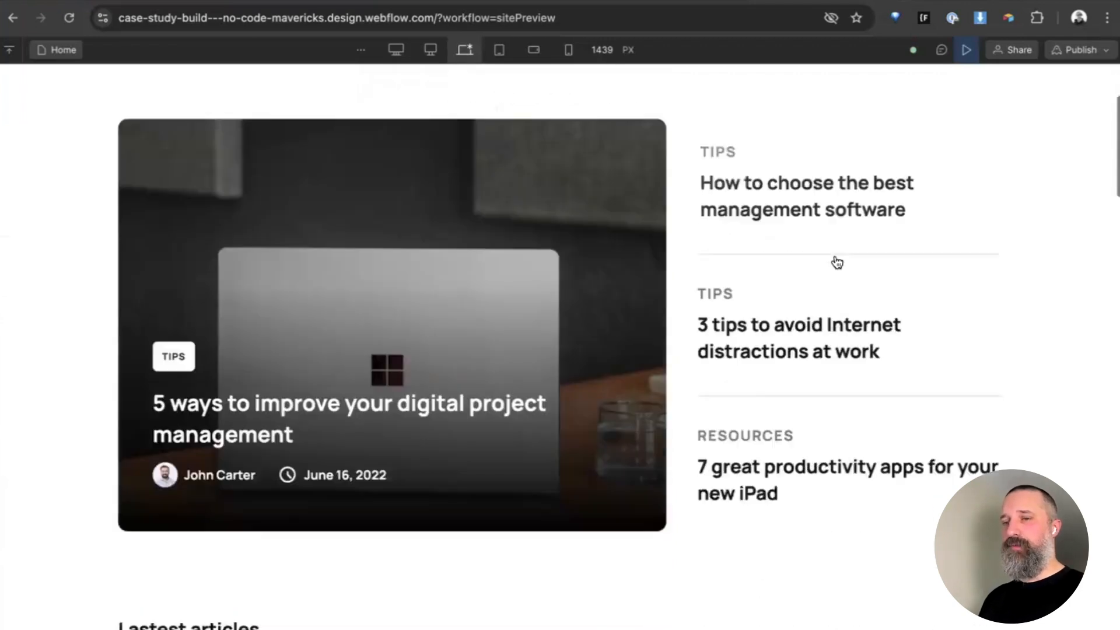
{"action": "scroll", "coordinate": [837, 263], "scroll_direction": "down", "scroll_amount": 10}
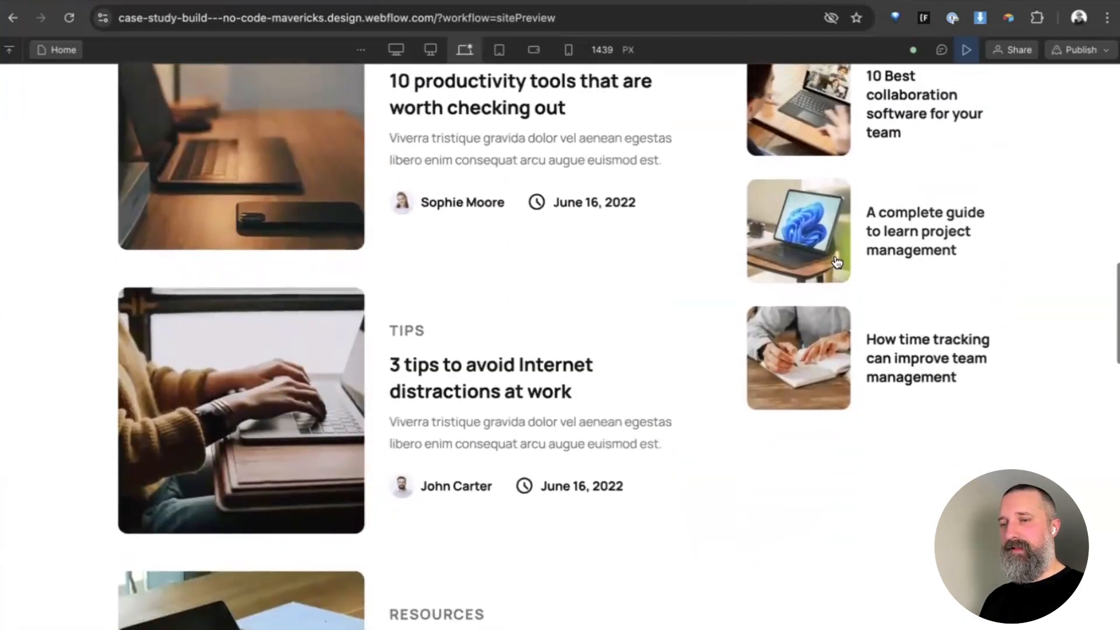
{"action": "scroll", "coordinate": [835, 261], "scroll_direction": "up", "scroll_amount": 15}
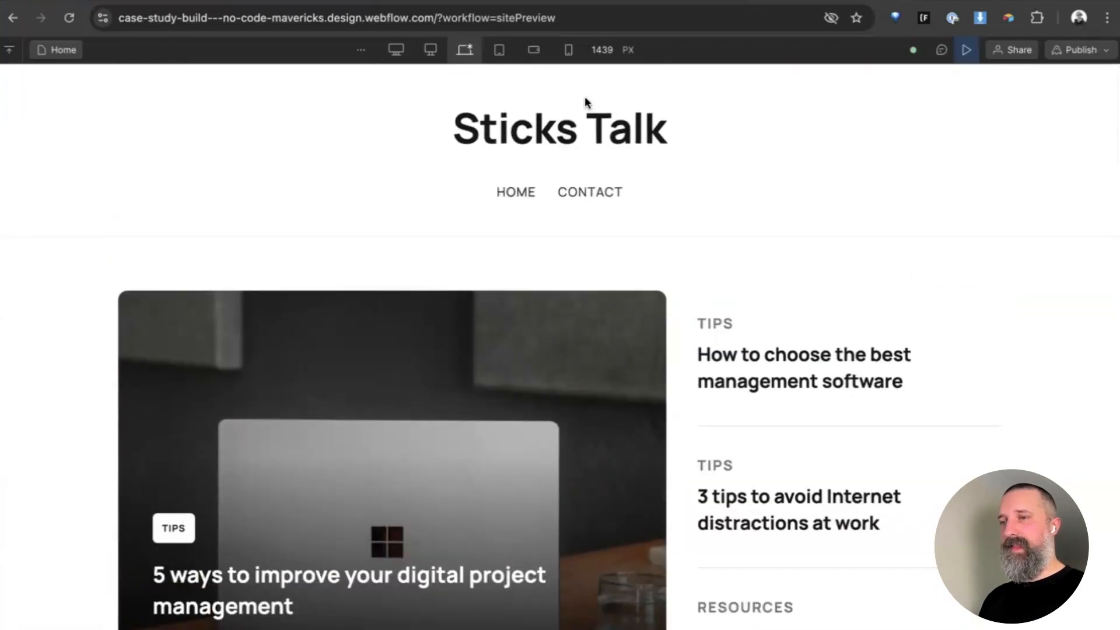
- Check the featured post and latest articles at the Mobile landscape breakpoint and return to the Desktop breakpoint
{"action": "left_click", "coordinate": [533, 51]}
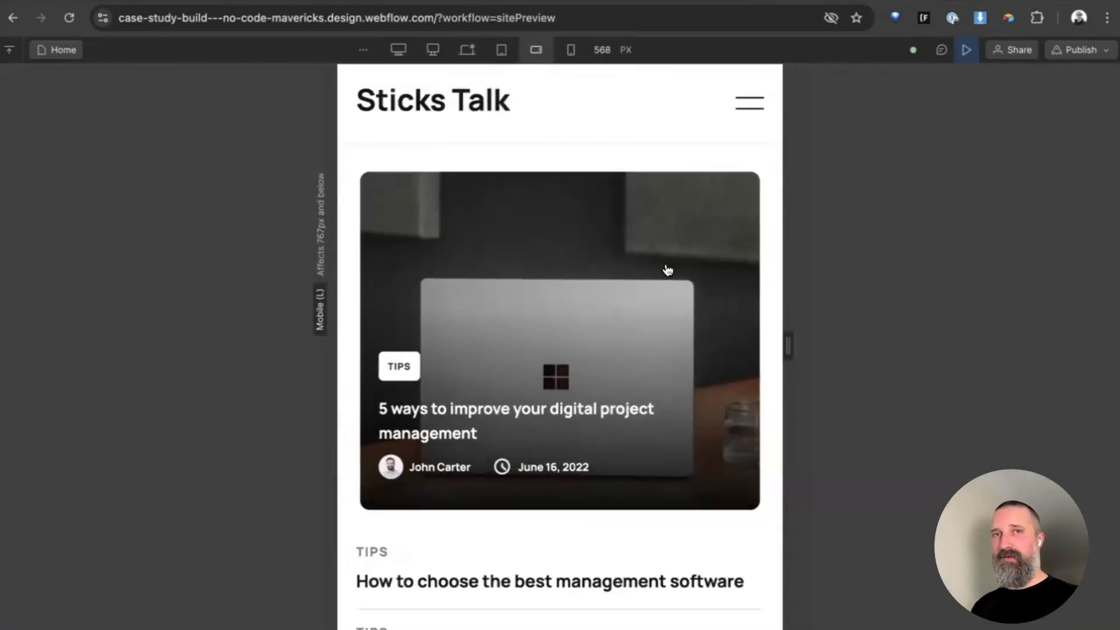
{"action": "scroll", "coordinate": [664, 347], "scroll_direction": "down", "scroll_amount": 3}
{"action": "scroll", "coordinate": [664, 345], "scroll_direction": "down", "scroll_amount": 5}
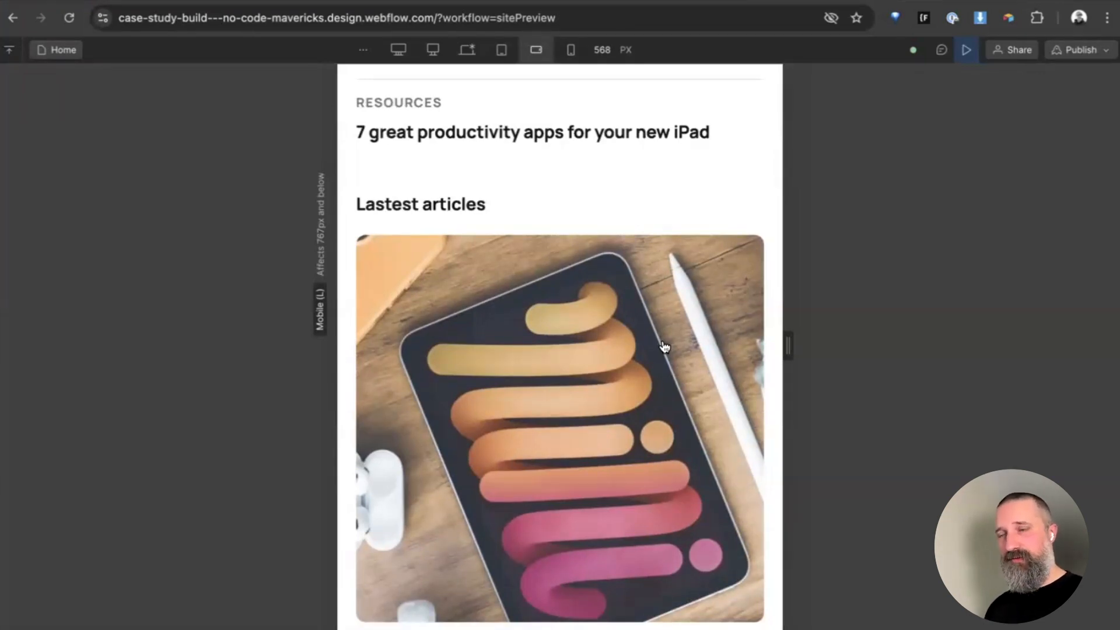
{"action": "left_click", "coordinate": [467, 50]}
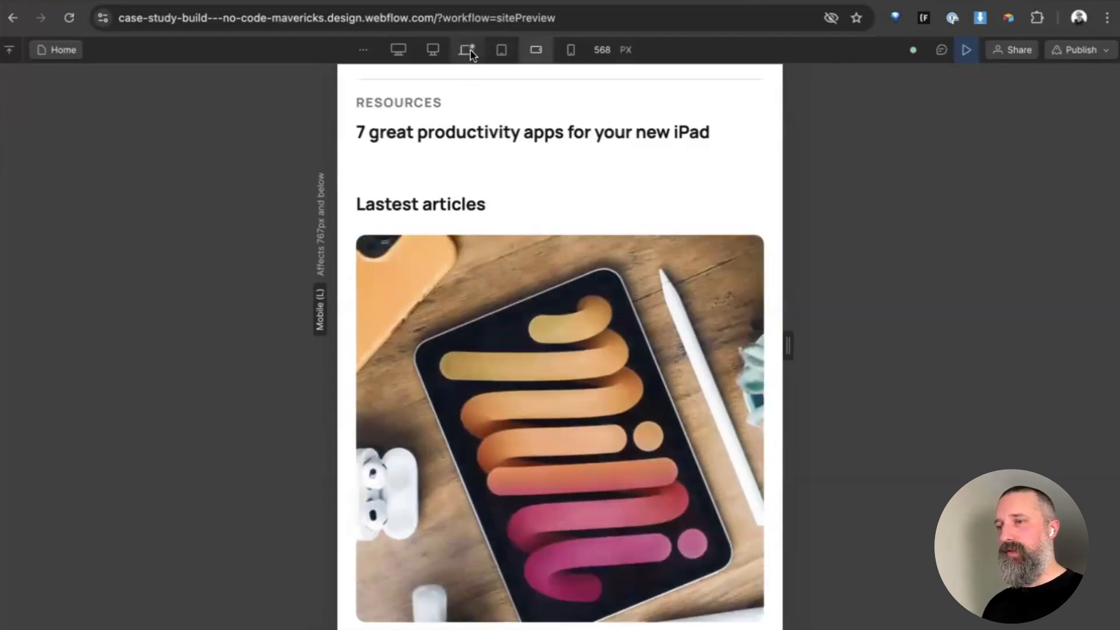
{"action": "scroll", "coordinate": [670, 255], "scroll_direction": "up", "scroll_amount": 10}
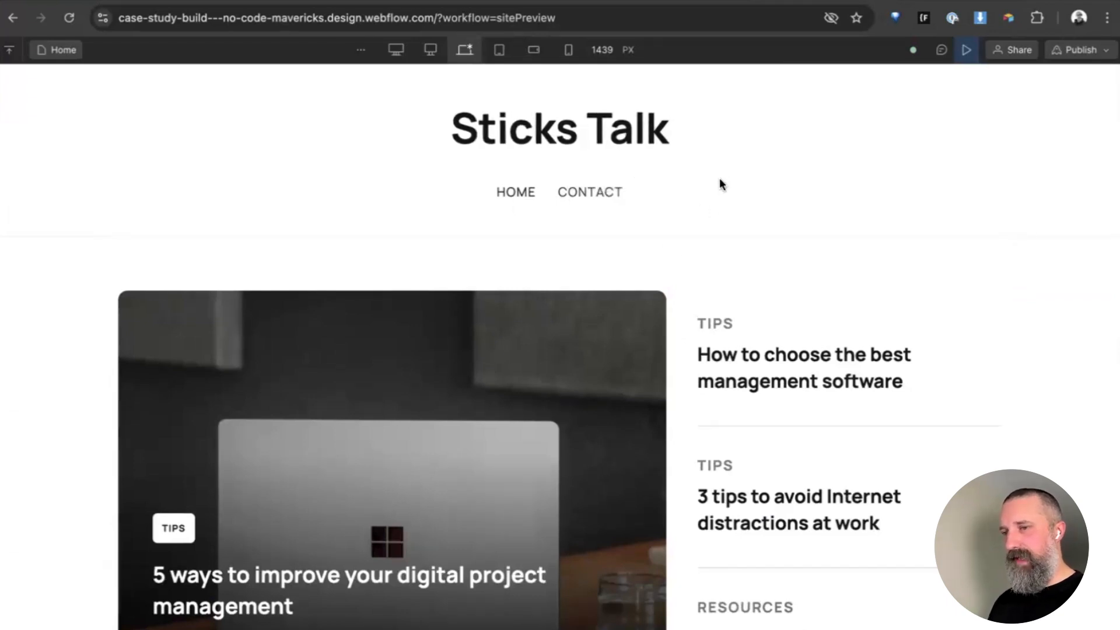
- Examine the template's Home page sections at the Desktop breakpoint down to "Subscribe to unlock premium content"
{"action": "scroll", "coordinate": [720, 208], "scroll_direction": "down", "scroll_amount": 3}
{"action": "scroll", "coordinate": [697, 216], "scroll_direction": "down", "scroll_amount": 1}
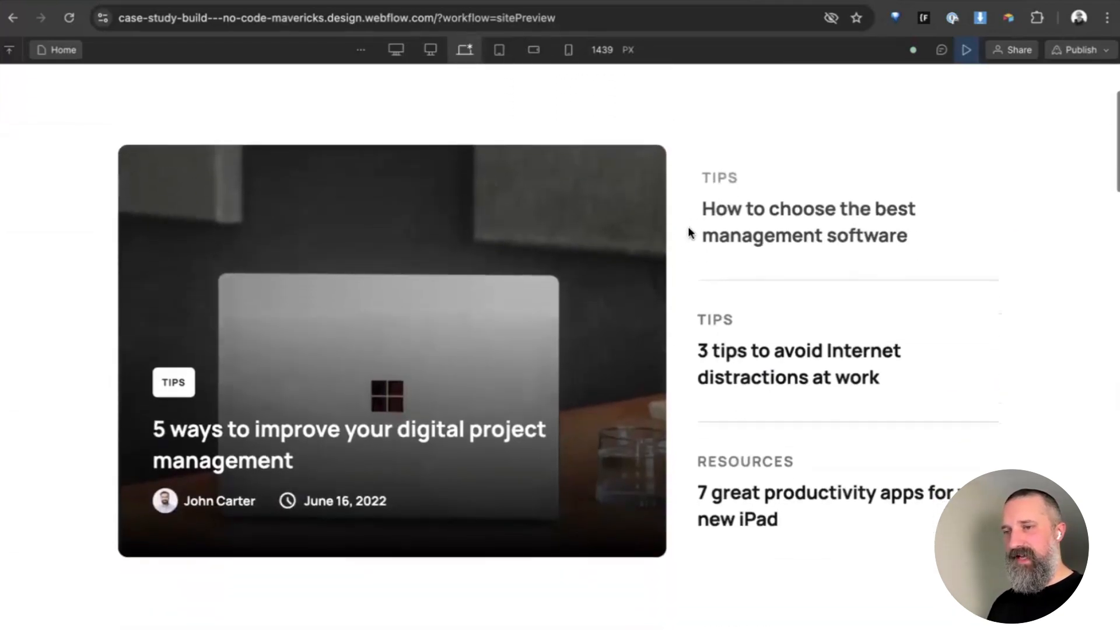
{"action": "scroll", "coordinate": [676, 282], "scroll_direction": "down", "scroll_amount": 2}
{"action": "scroll", "coordinate": [676, 284], "scroll_direction": "down", "scroll_amount": 9}
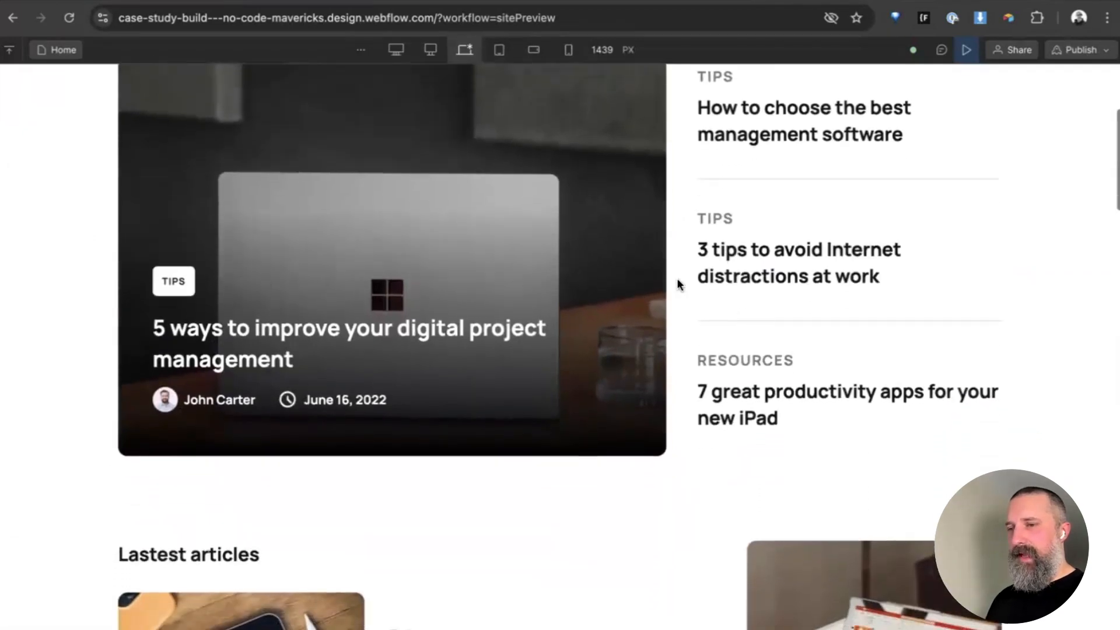
{"action": "scroll", "coordinate": [679, 286], "scroll_direction": "down", "scroll_amount": 10}
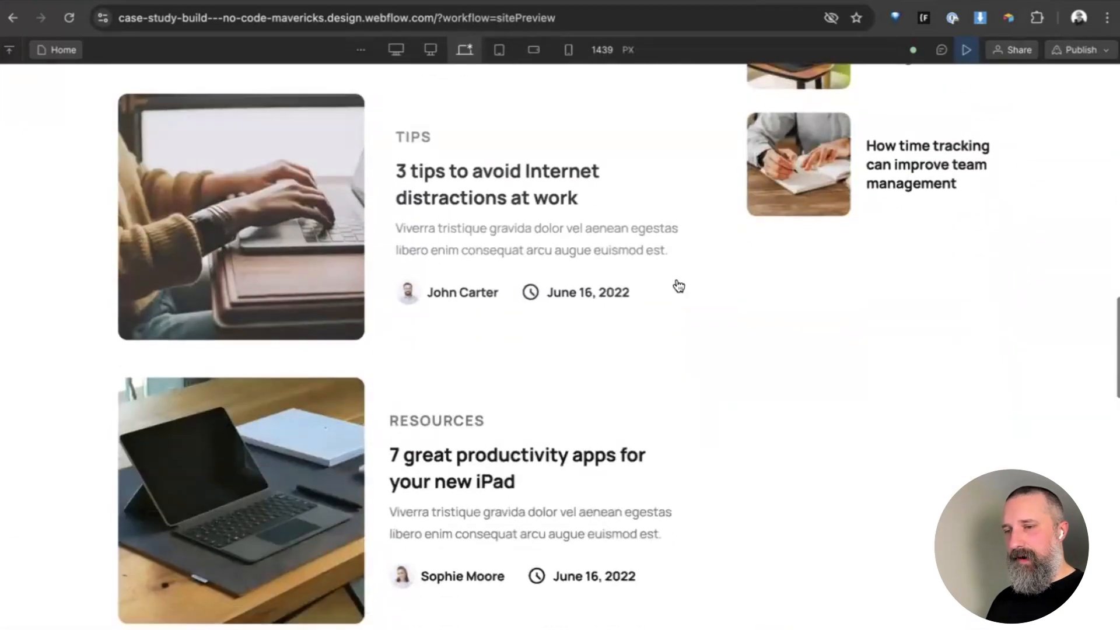
{"action": "scroll", "coordinate": [678, 285], "scroll_direction": "down", "scroll_amount": 15}
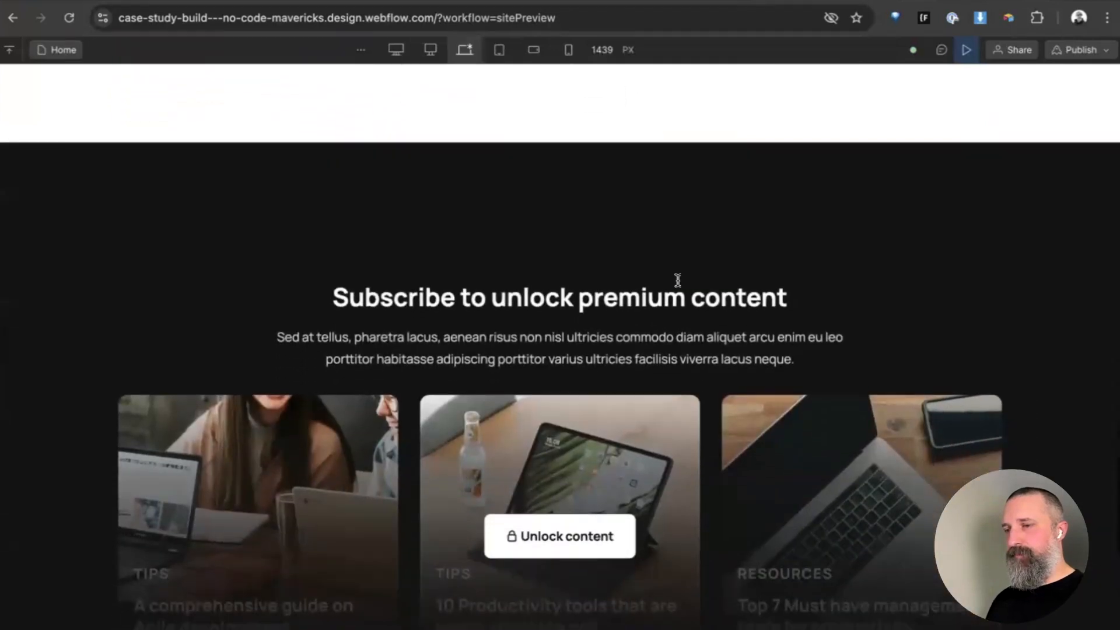
{"action": "scroll", "coordinate": [677, 280], "scroll_direction": "down", "scroll_amount": 2}
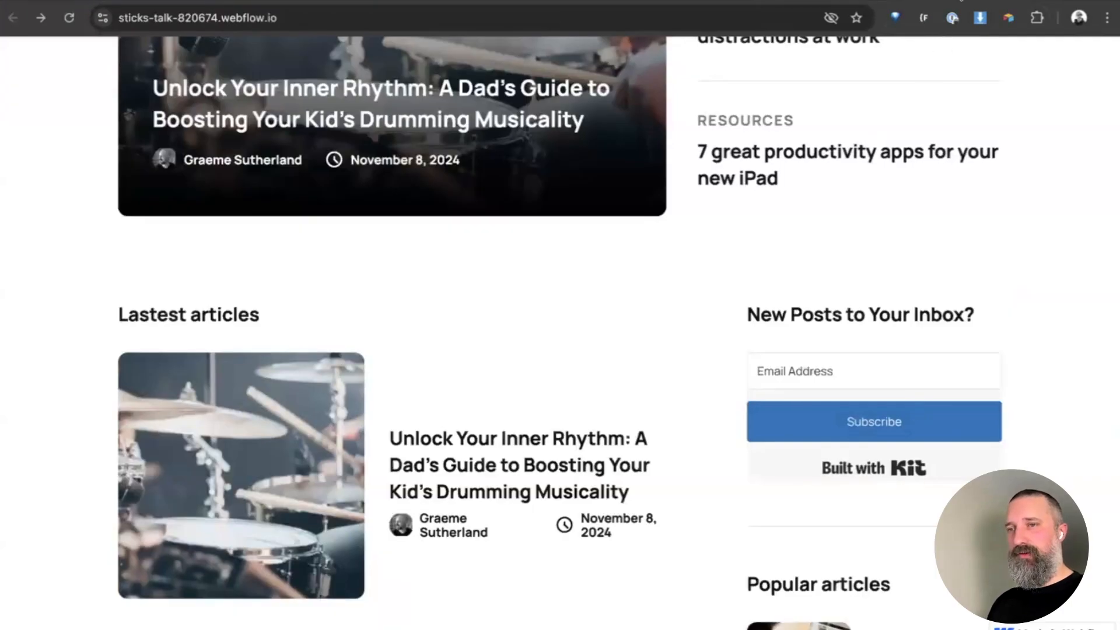
- Examine the published Sticks Talk site's home page, including its article lists and newsletter signup form, for comparison with the template
{"action": "scroll", "coordinate": [715, 203], "scroll_direction": "up", "scroll_amount": 8}
{"action": "scroll", "coordinate": [714, 202], "scroll_direction": "down", "scroll_amount": 9}
{"action": "scroll", "coordinate": [714, 203], "scroll_direction": "down", "scroll_amount": 20}
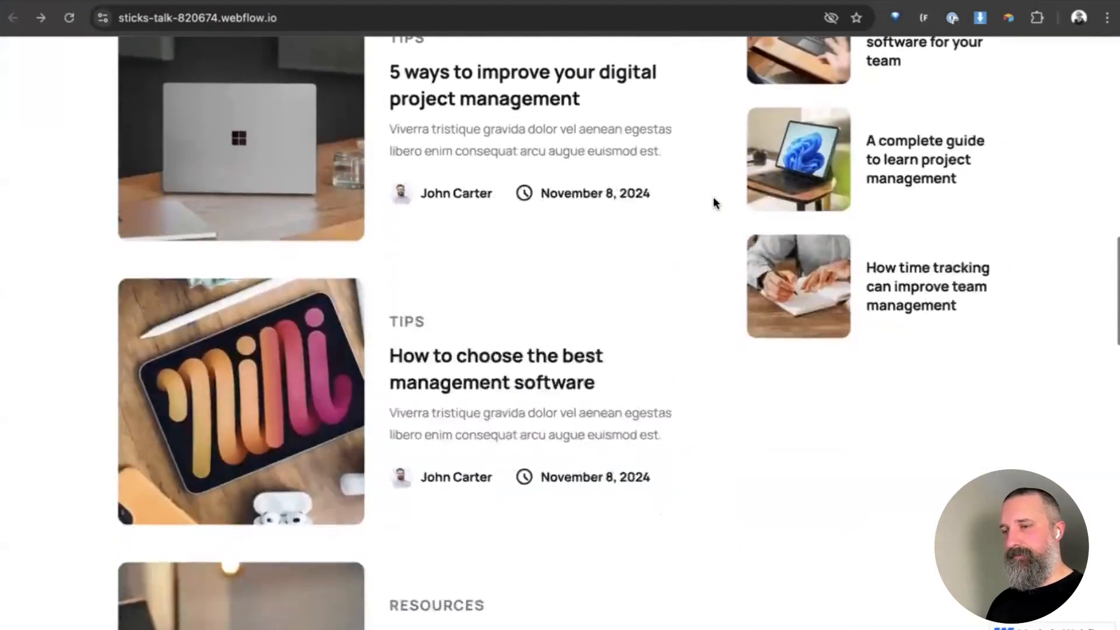
{"action": "scroll", "coordinate": [713, 203], "scroll_direction": "down", "scroll_amount": 5}
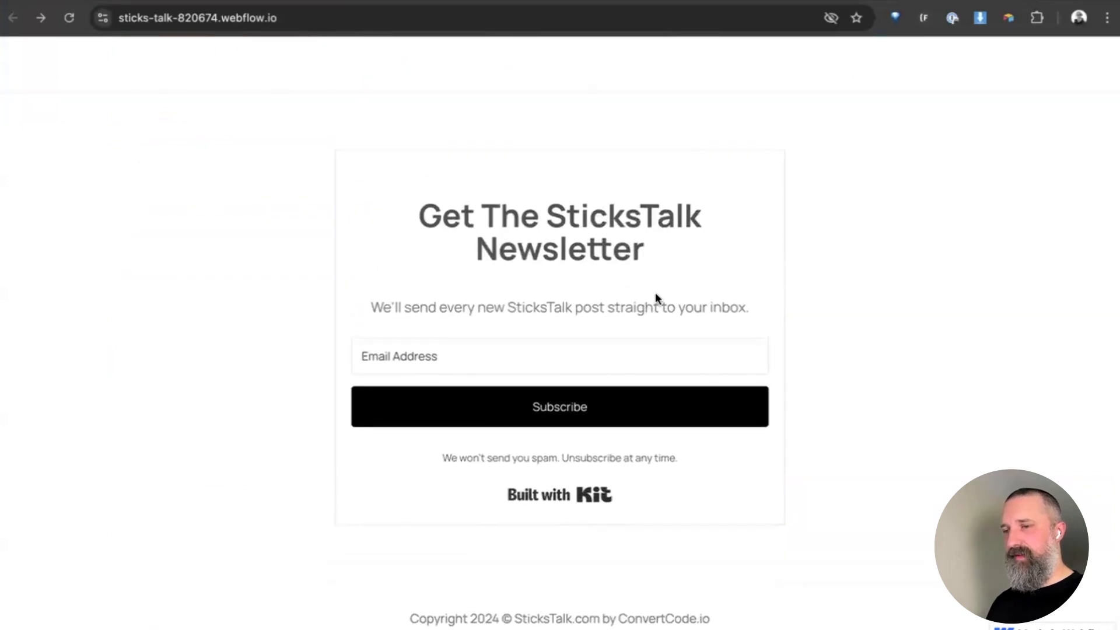
{"action": "scroll", "coordinate": [655, 298], "scroll_direction": "up", "scroll_amount": 20}
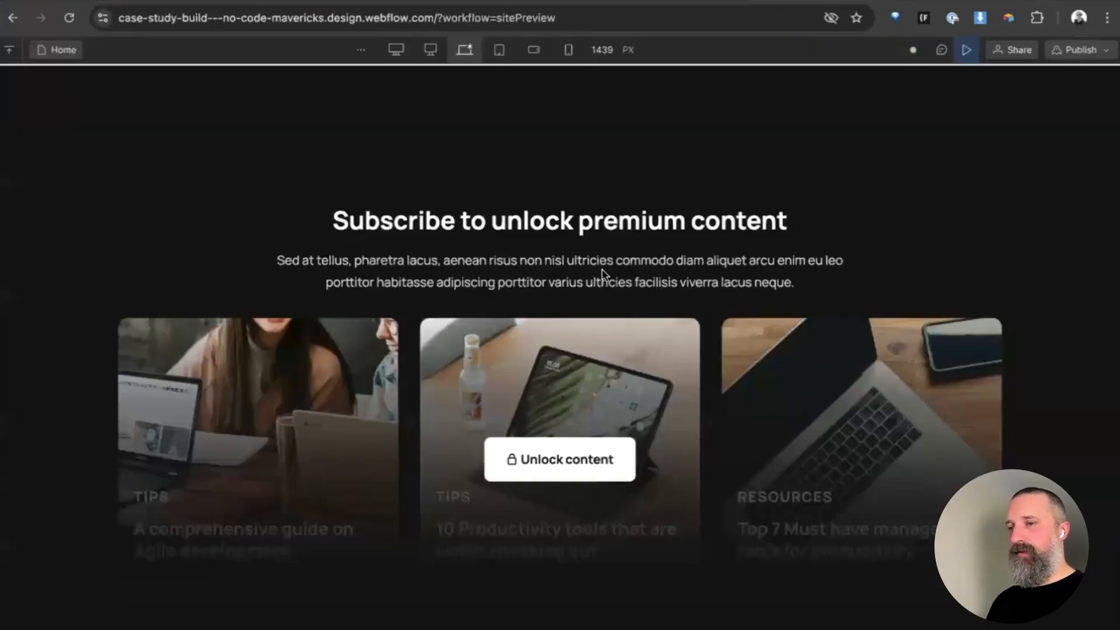
- Examine the template's premium content section with its locked article cards in the Webflow preview
{"action": "scroll", "coordinate": [602, 269], "scroll_direction": "down", "scroll_amount": 1}
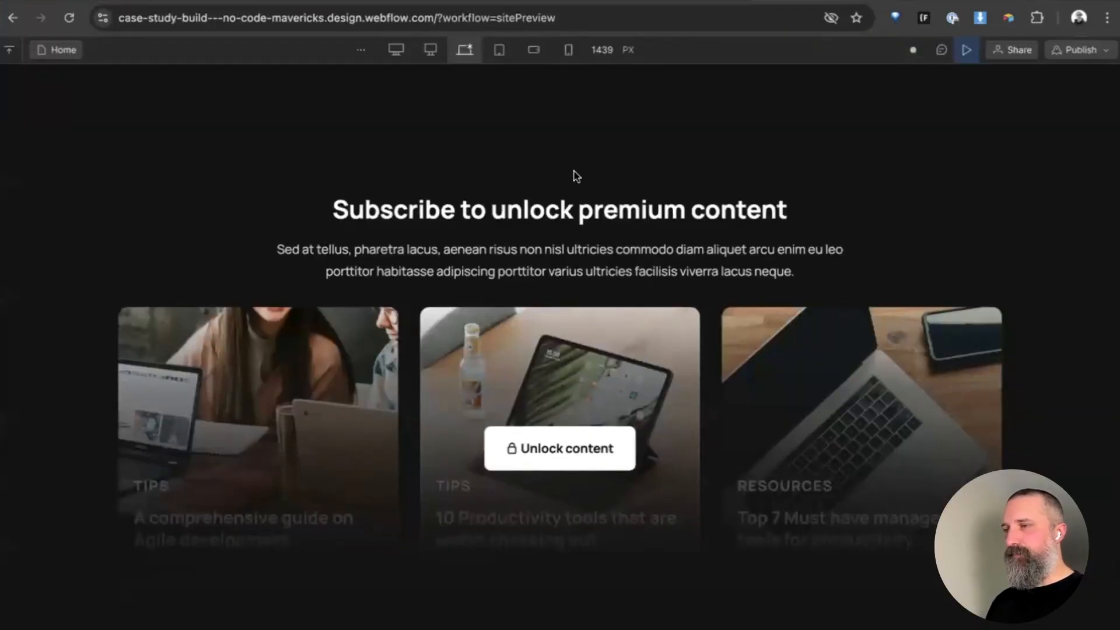
{"action": "scroll", "coordinate": [575, 174], "scroll_direction": "up", "scroll_amount": 2}
{"action": "scroll", "coordinate": [466, 157], "scroll_direction": "down", "scroll_amount": 3}
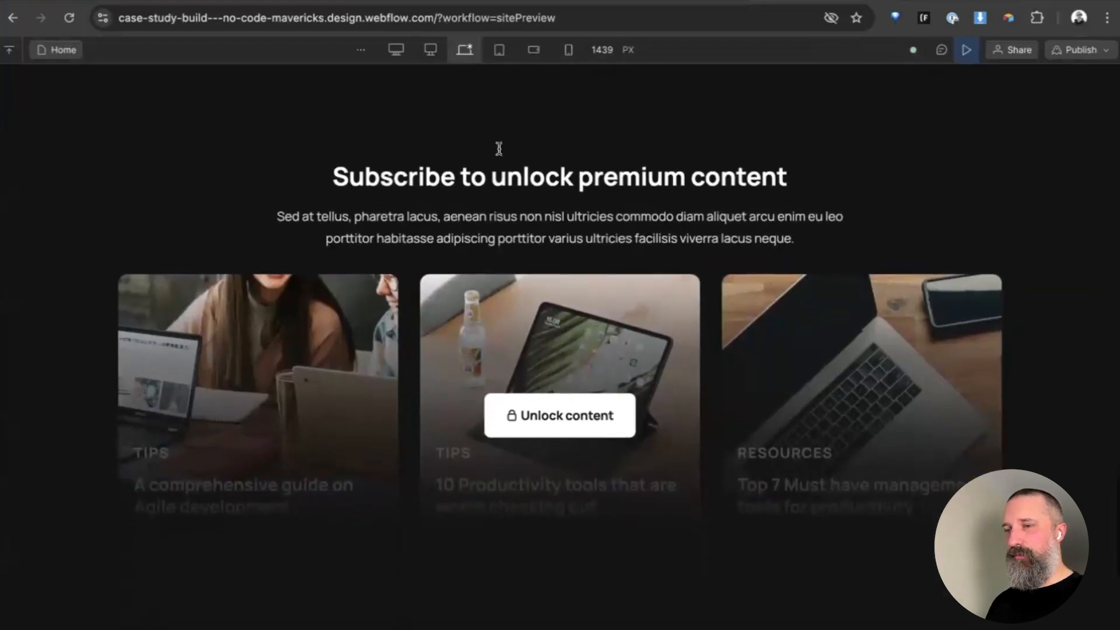
{"action": "scroll", "coordinate": [946, 188], "scroll_direction": "up", "scroll_amount": 3}
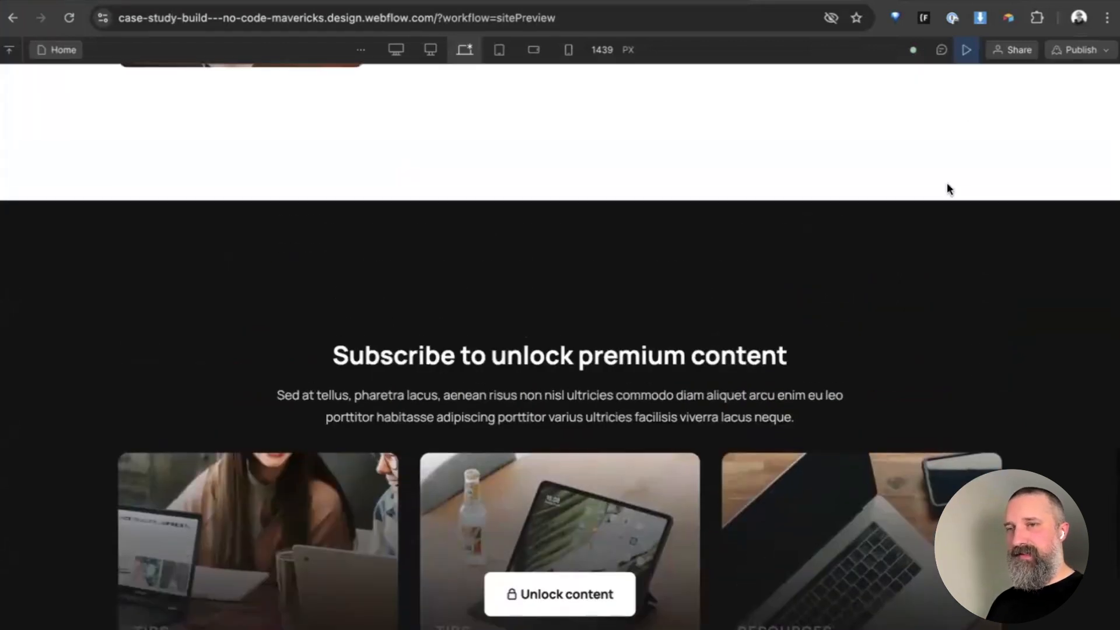
- Leave the preview, select the Premium Content component and collapse the element structure to the Page Wrapper's direct children
{"action": "left_click", "coordinate": [965, 50]}
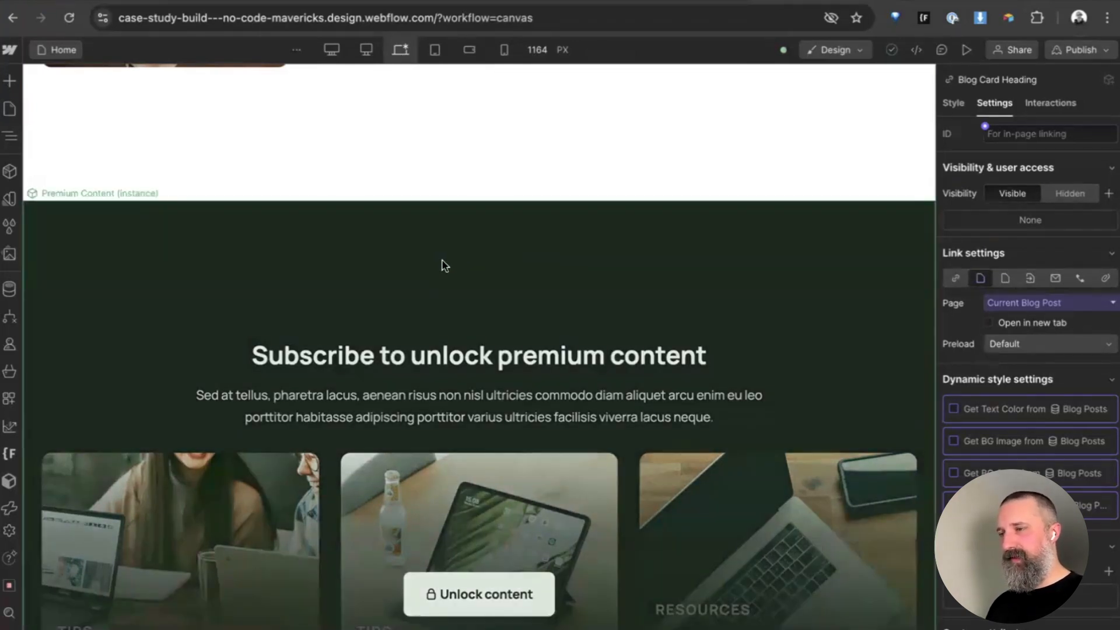
{"action": "left_click", "coordinate": [444, 265]}
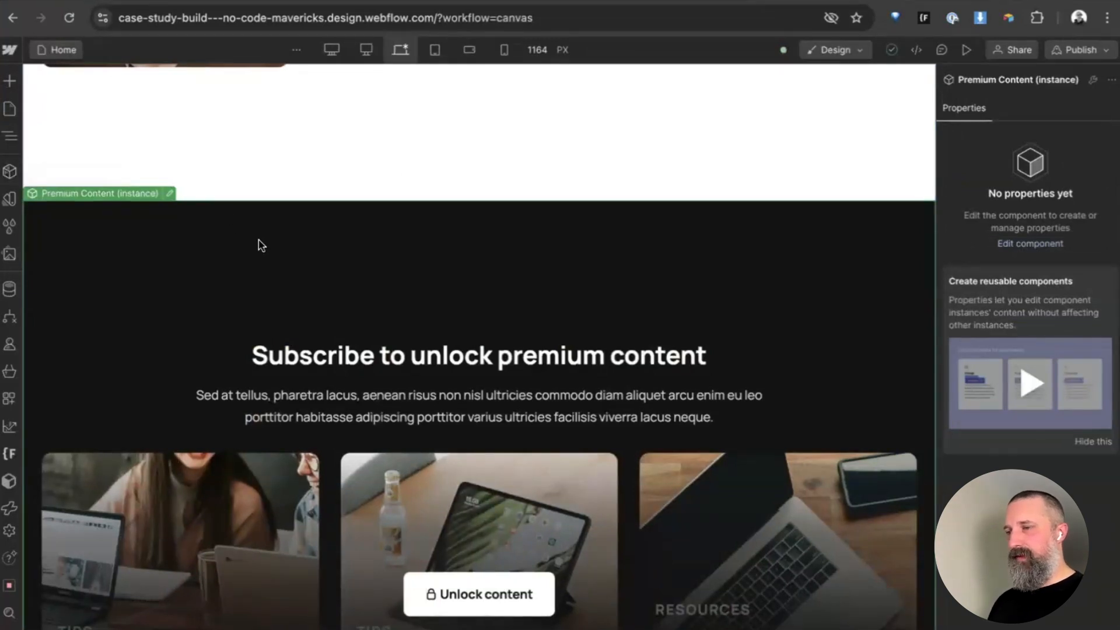
{"action": "key", "text": "z"}
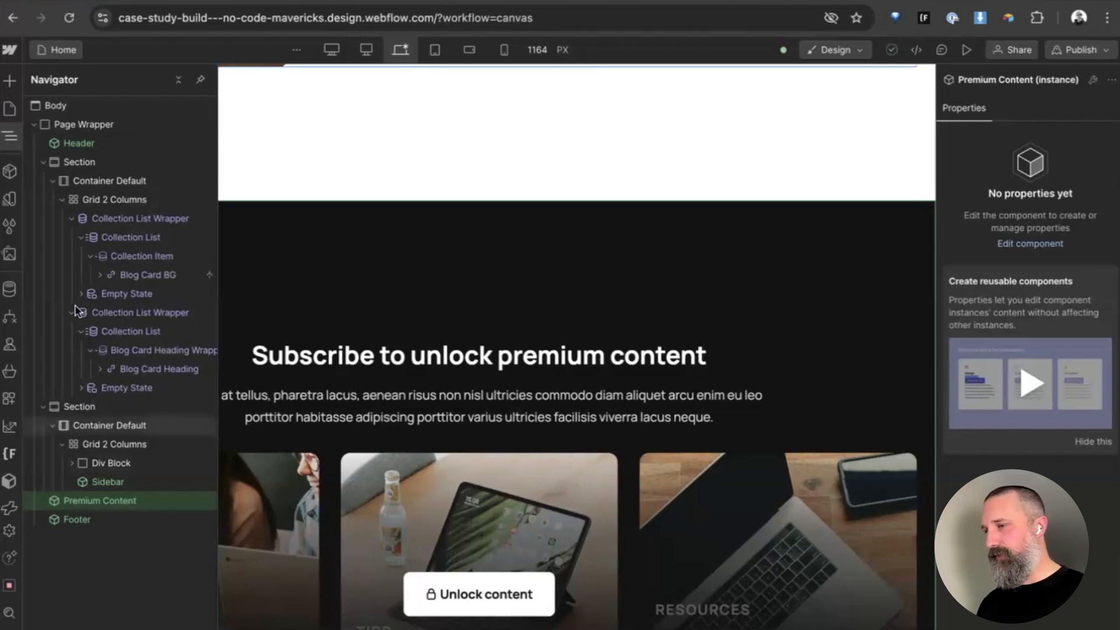
{"action": "left_click", "coordinate": [178, 82]}
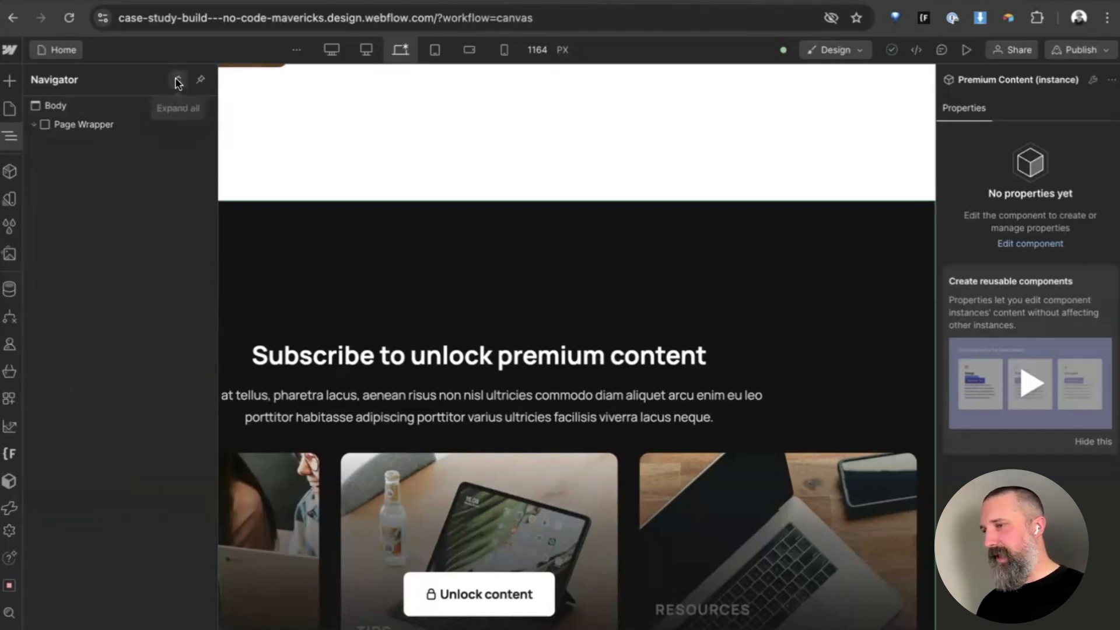
{"action": "left_click", "coordinate": [34, 124]}
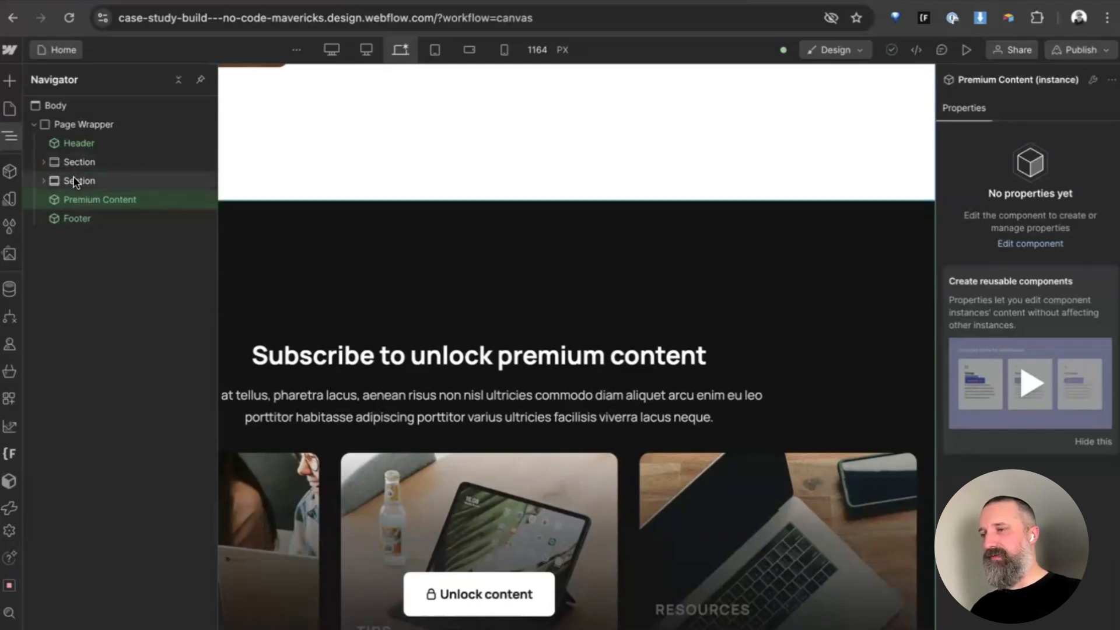
- Wrap the Premium Content component in a new Div Block placed after the second Section of the Page Wrapper
{"action": "left_click", "coordinate": [67, 125]}
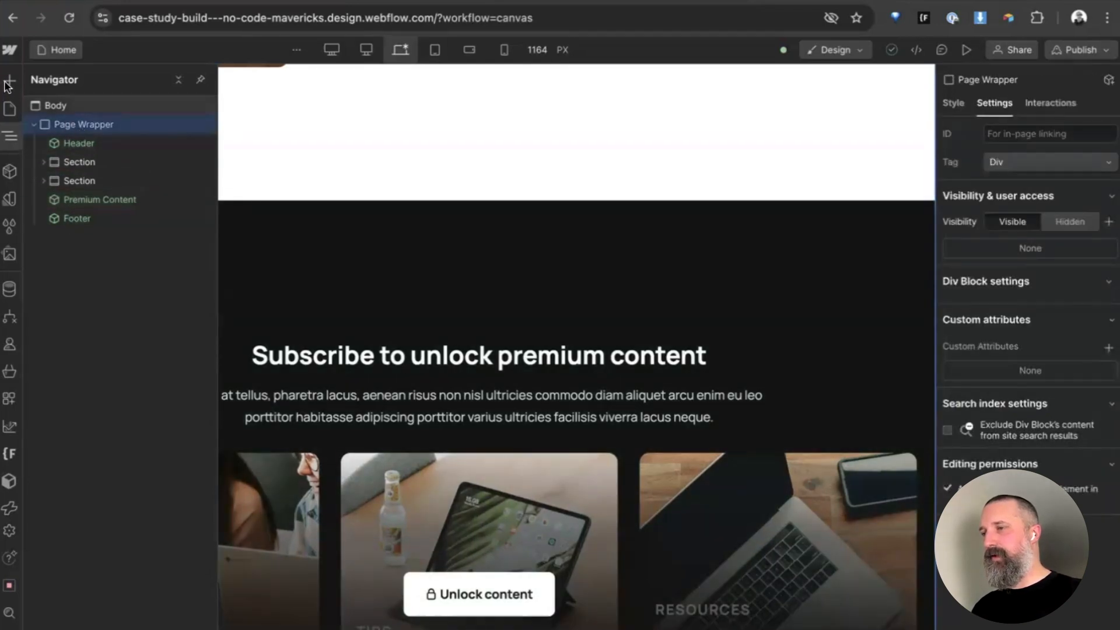
{"action": "left_click", "coordinate": [8, 82]}
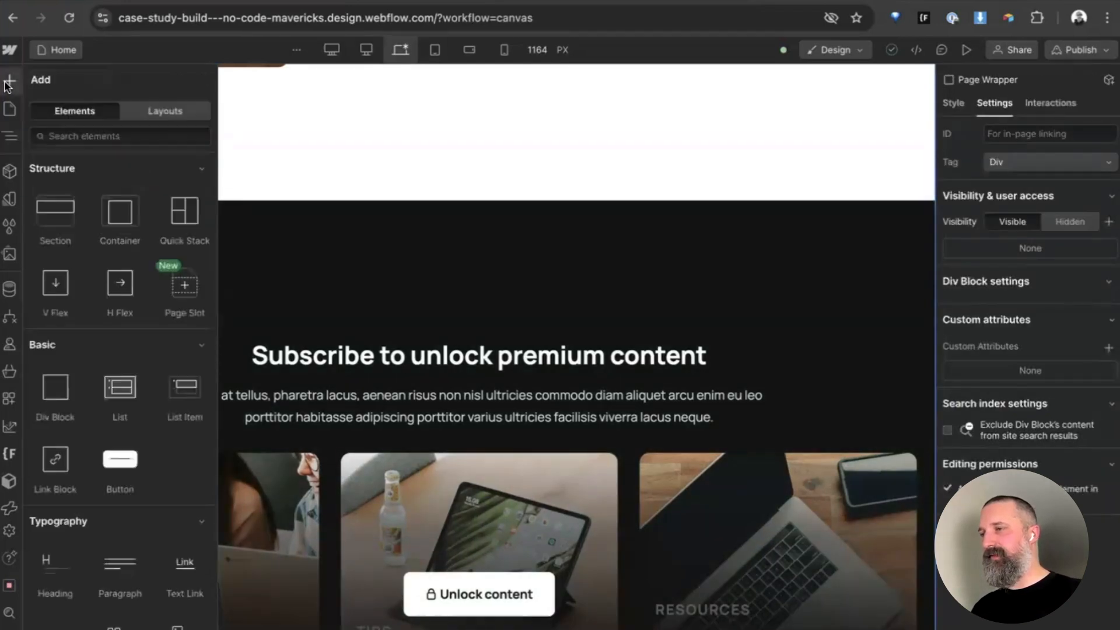
{"action": "left_click", "coordinate": [50, 381]}
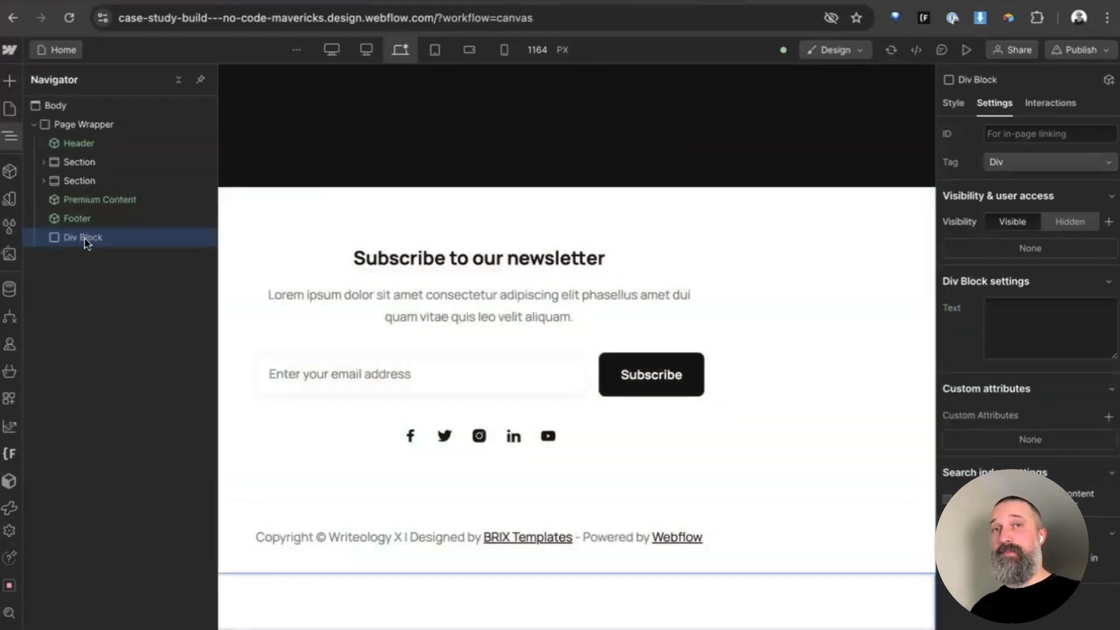
{"action": "left_click_drag", "start_coordinate": [81, 243], "coordinate": [77, 195]}
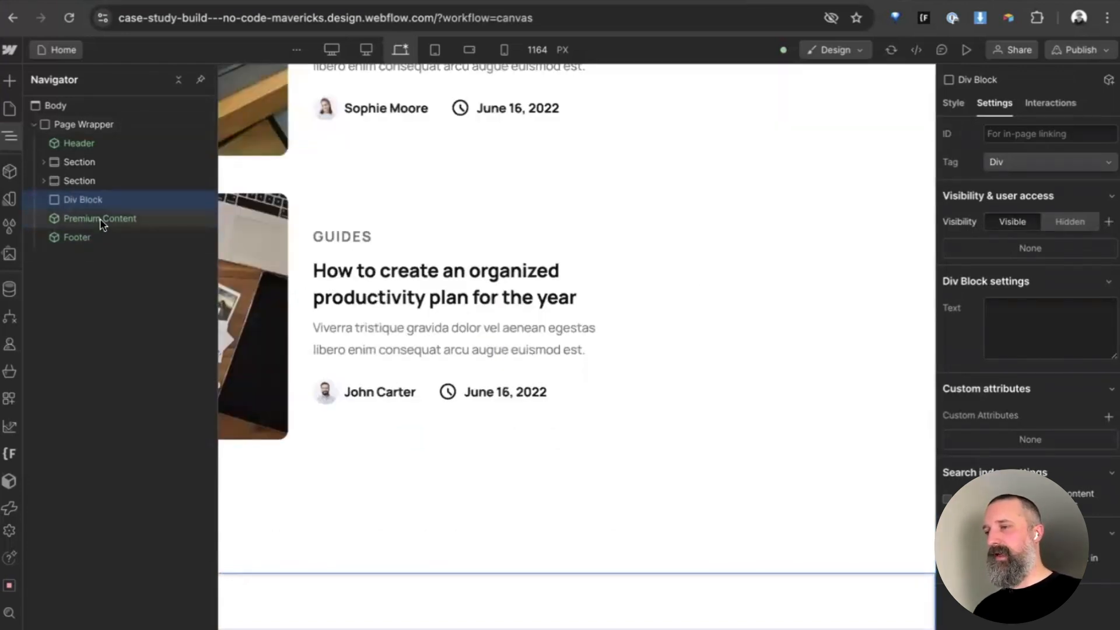
{"action": "left_click_drag", "start_coordinate": [100, 220], "coordinate": [86, 202]}
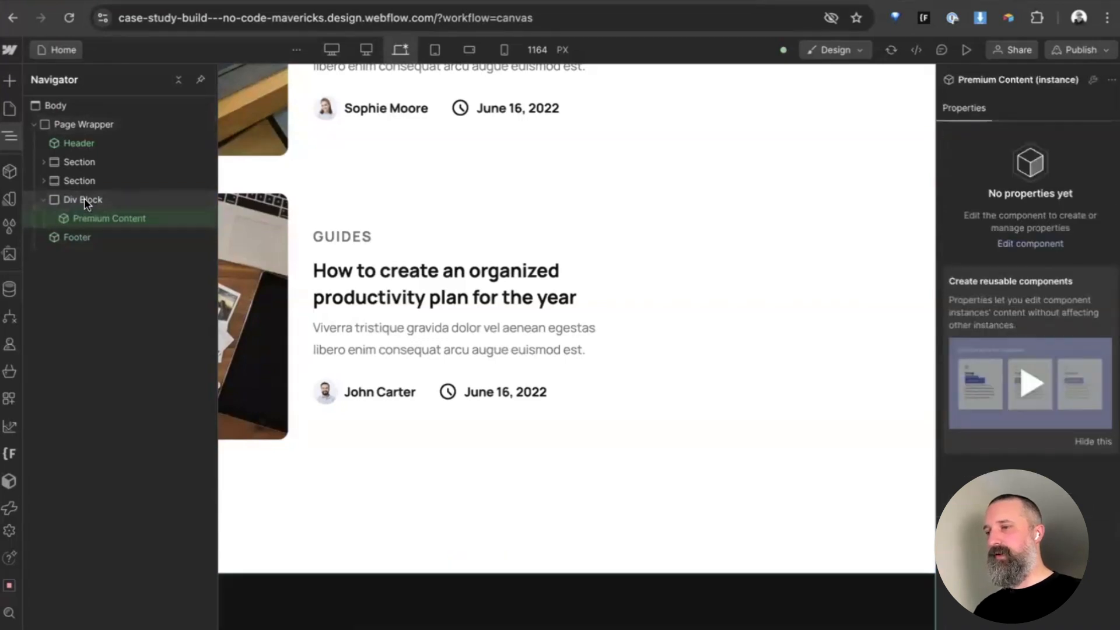
- Preview the Home page at the Desktop breakpoint from the header down to the latest articles
{"action": "left_click", "coordinate": [662, 197]}
{"action": "left_click", "coordinate": [967, 51]}
{"action": "scroll", "coordinate": [845, 179], "scroll_direction": "up", "scroll_amount": 15}
{"action": "scroll", "coordinate": [845, 179], "scroll_direction": "down", "scroll_amount": 8}
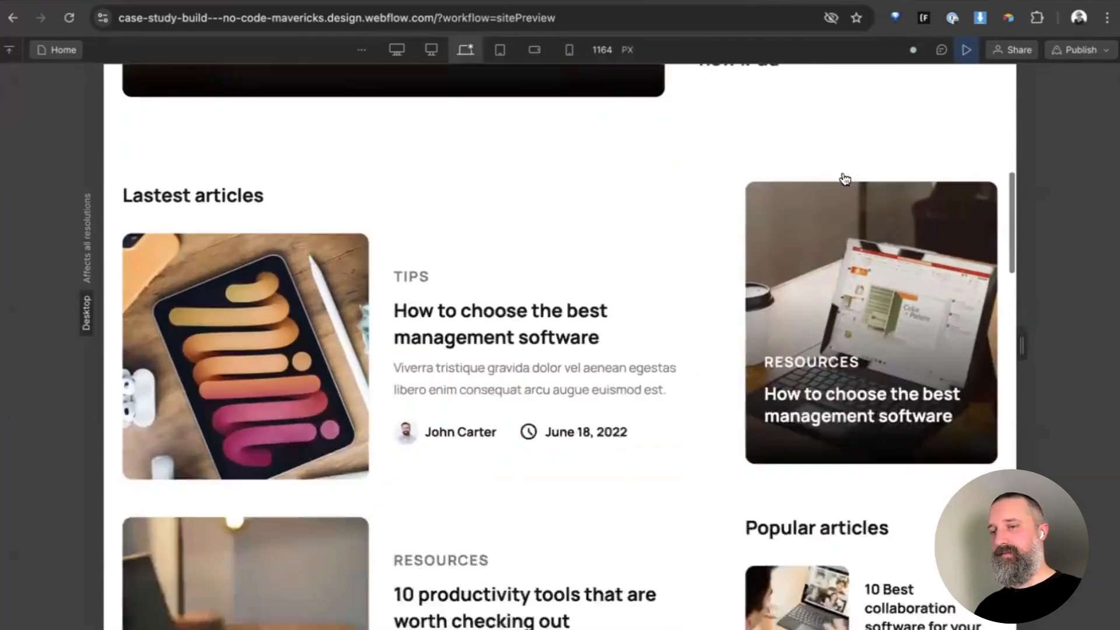
- Examine the rest of the Home page preview, from the latest articles through the premium content section to the newsletter footer, and leave the preview
{"action": "scroll", "coordinate": [845, 179], "scroll_direction": "down", "scroll_amount": 20}
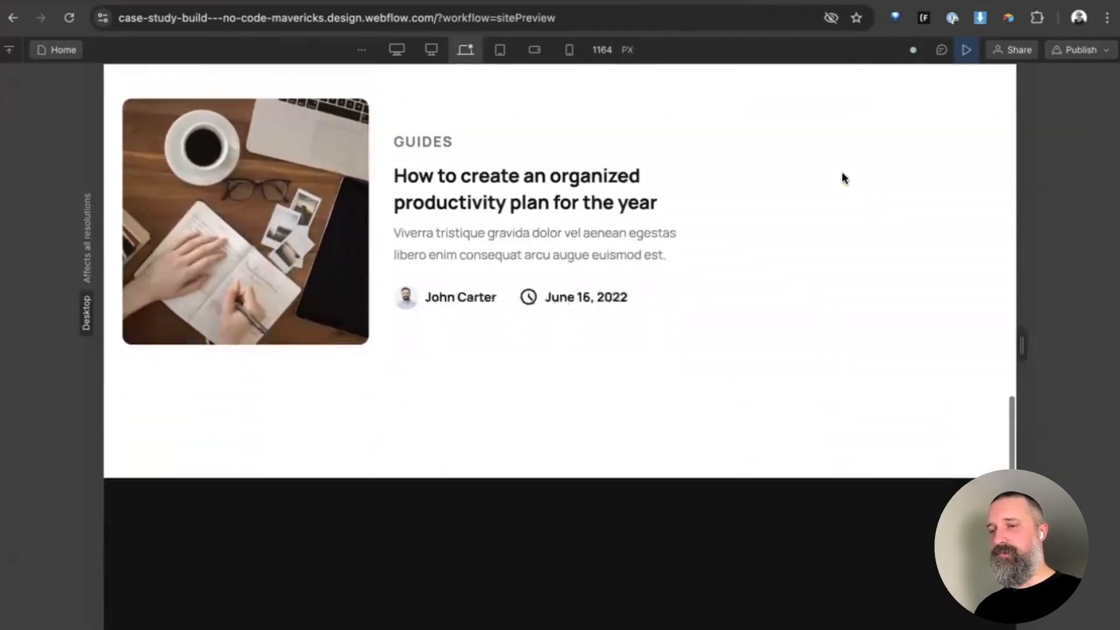
{"action": "scroll", "coordinate": [842, 172], "scroll_direction": "down", "scroll_amount": 10}
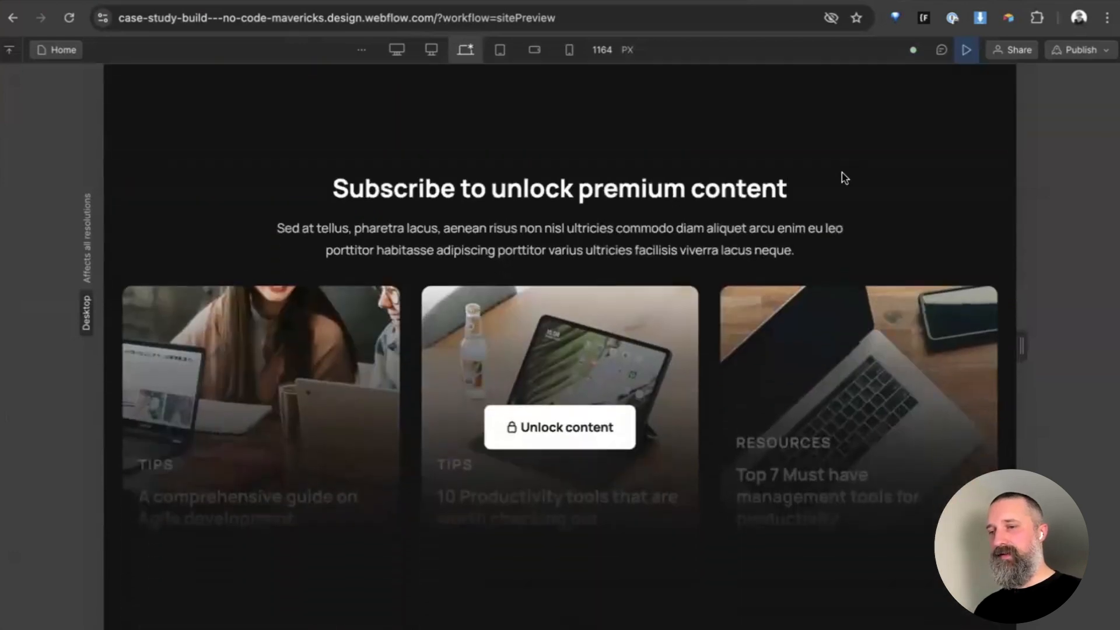
{"action": "scroll", "coordinate": [841, 173], "scroll_direction": "down", "scroll_amount": 1}
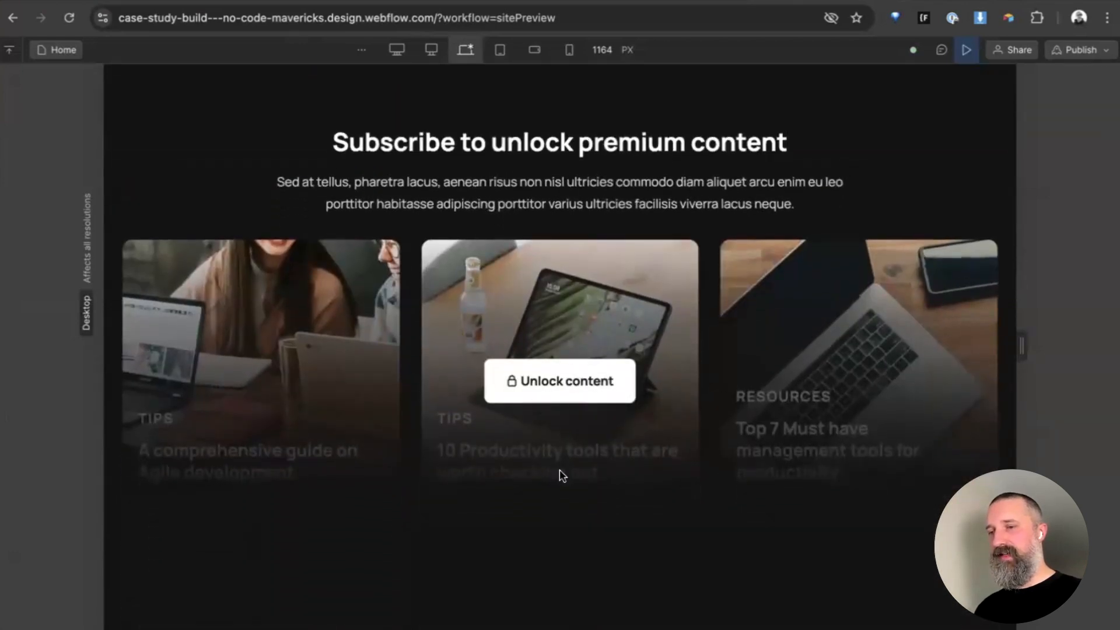
{"action": "scroll", "coordinate": [561, 475], "scroll_direction": "down", "scroll_amount": 8}
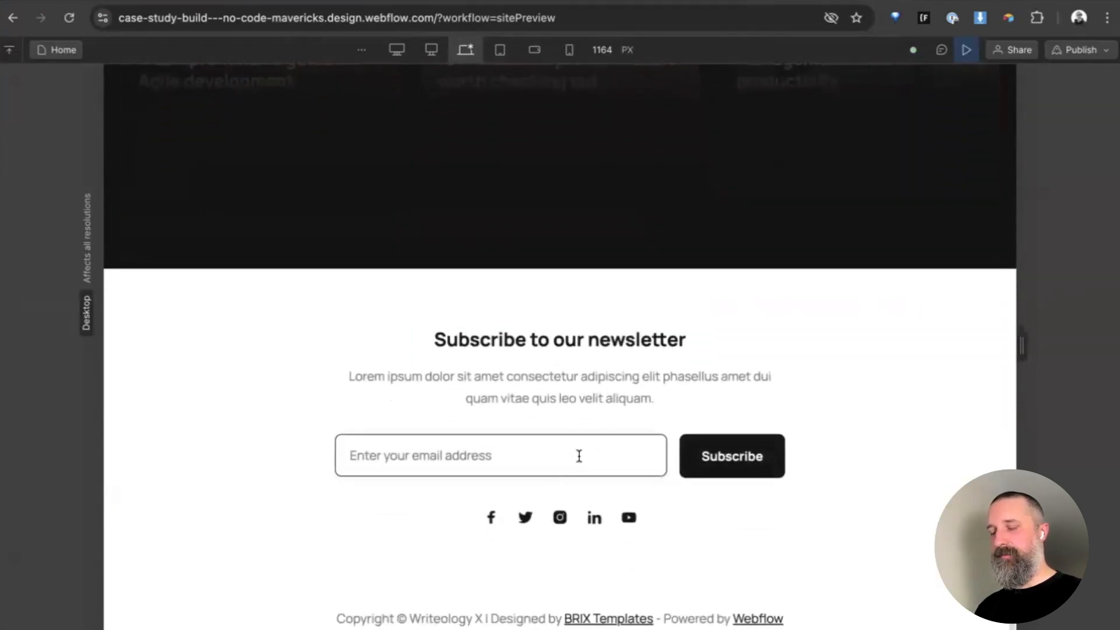
{"action": "scroll", "coordinate": [523, 413], "scroll_direction": "up", "scroll_amount": 8}
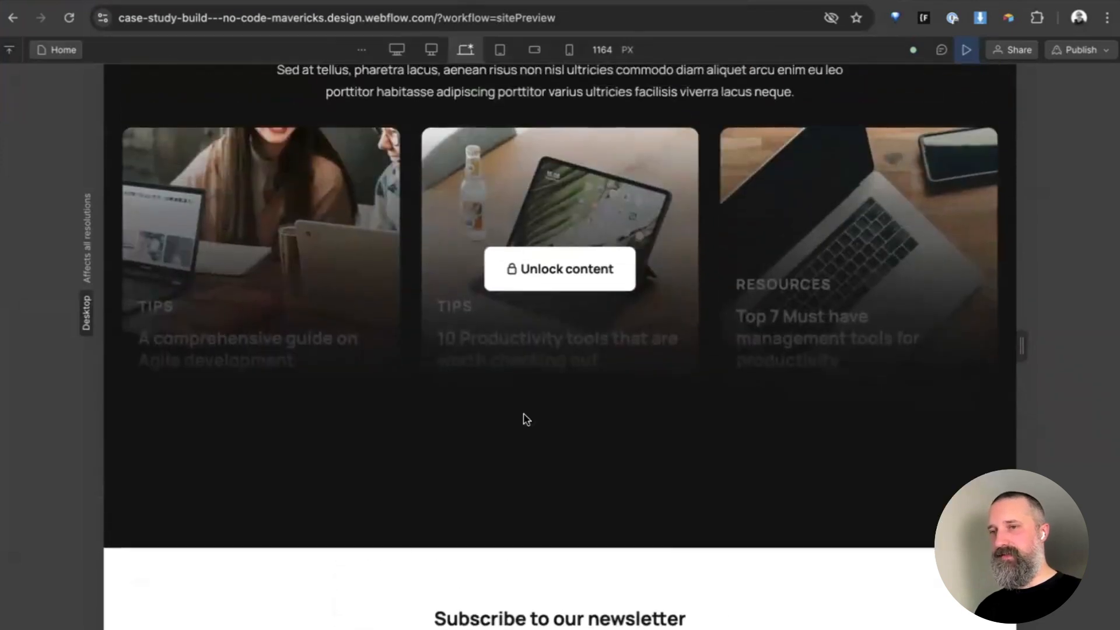
{"action": "scroll", "coordinate": [523, 415], "scroll_direction": "up", "scroll_amount": 3}
{"action": "left_click", "coordinate": [965, 50]}
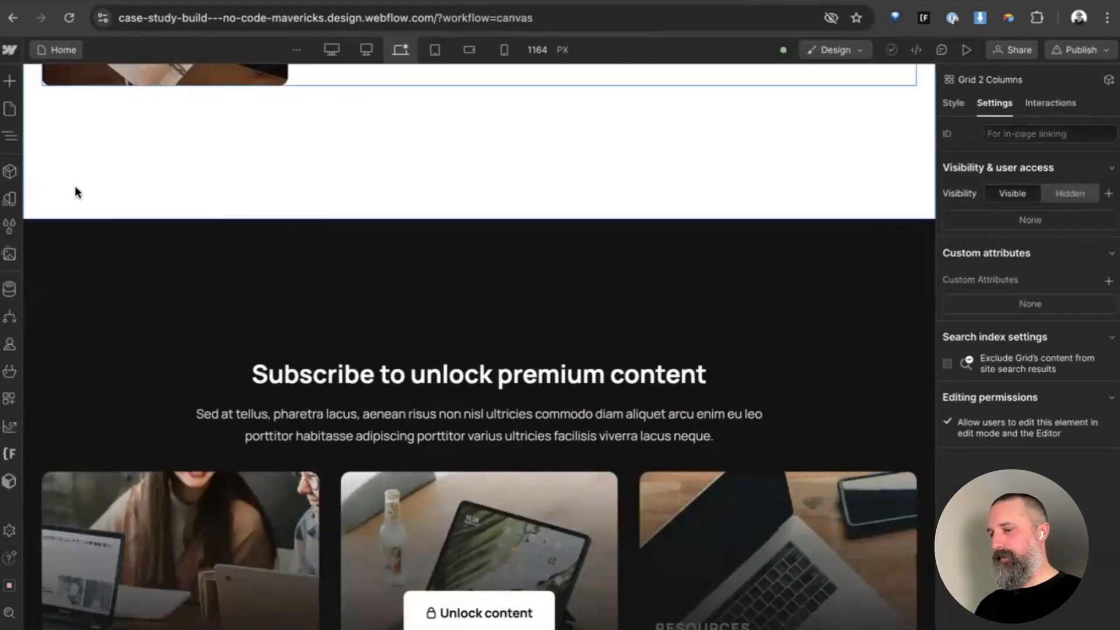
- Apply the existing "hide" class to the Div Block that wraps the Premium Content component
{"action": "key", "text": "z"}
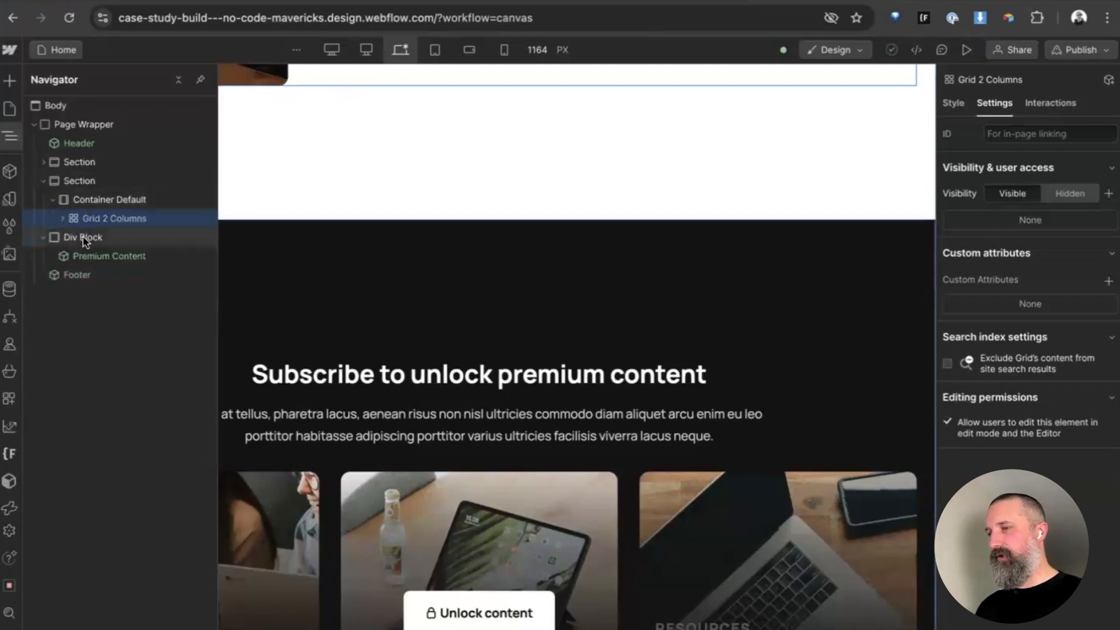
{"action": "left_click", "coordinate": [86, 241]}
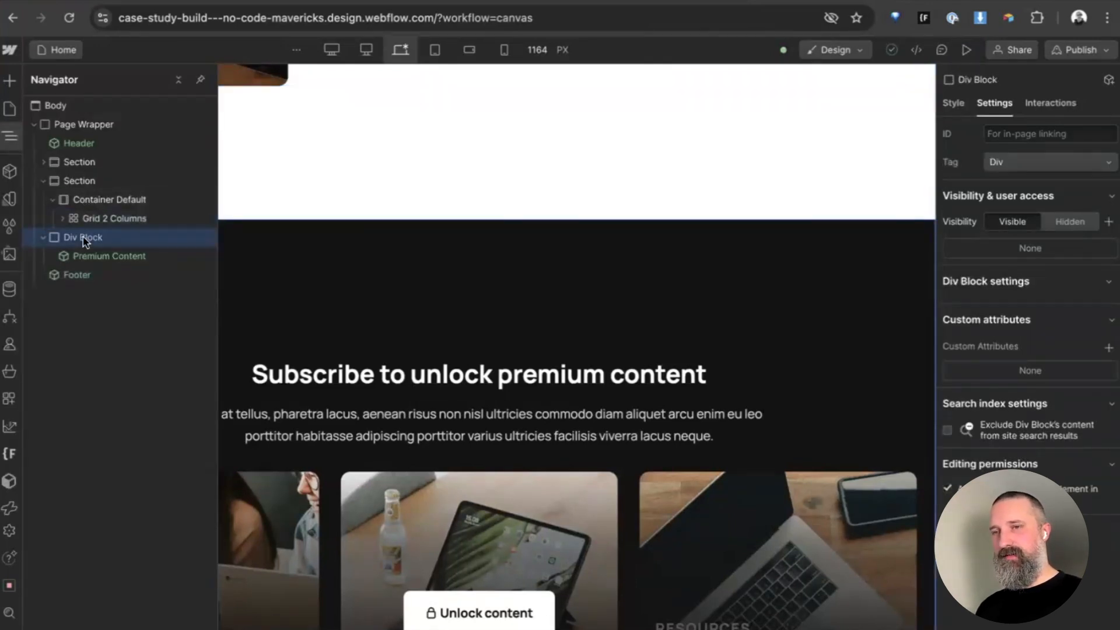
{"action": "key", "text": "ctrl+Return"}
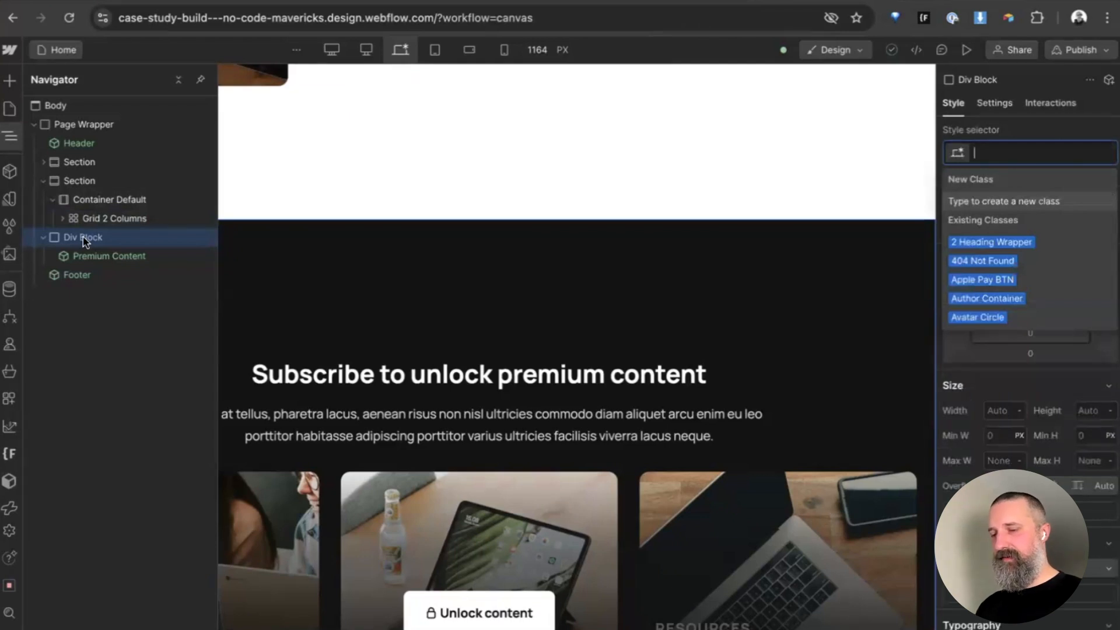
{"action": "type", "text": "hide"}
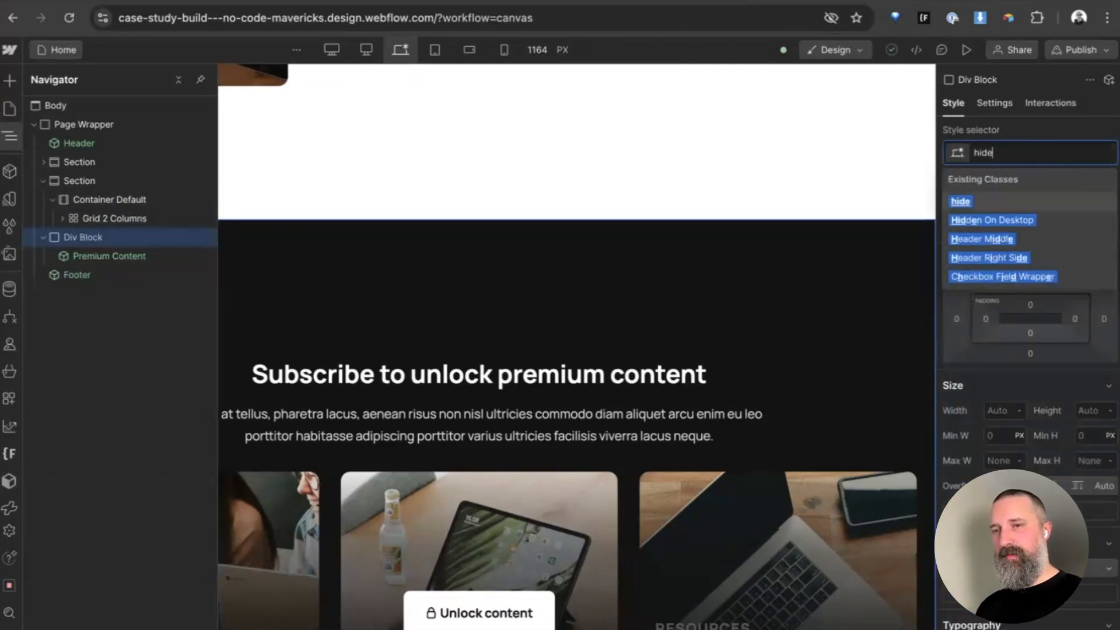
{"action": "key", "text": "Return"}
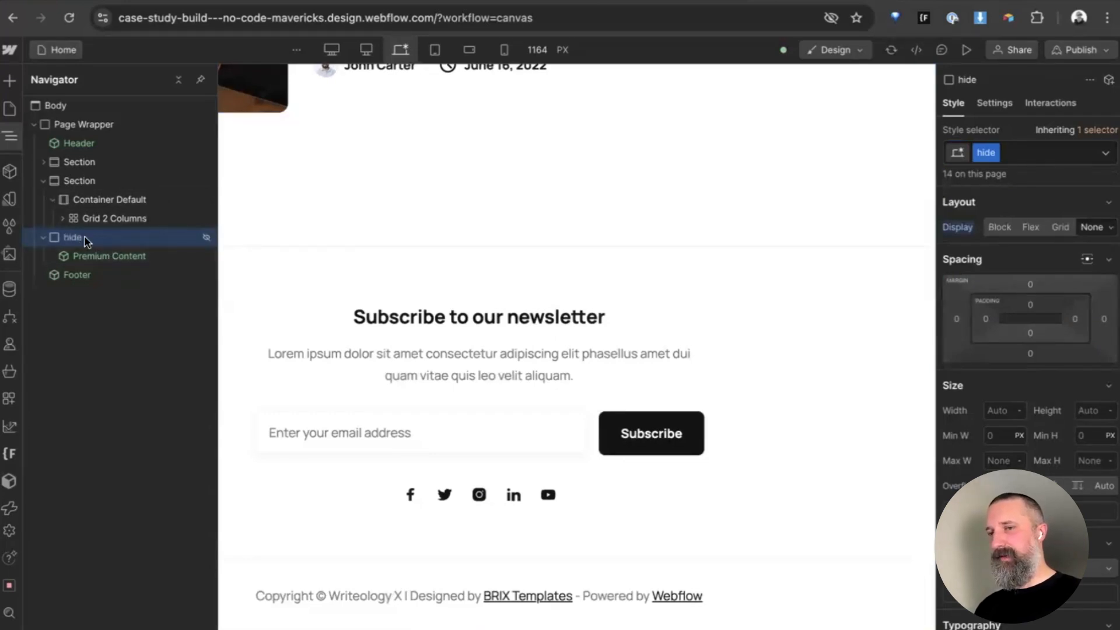
{"action": "left_click", "coordinate": [593, 211]}
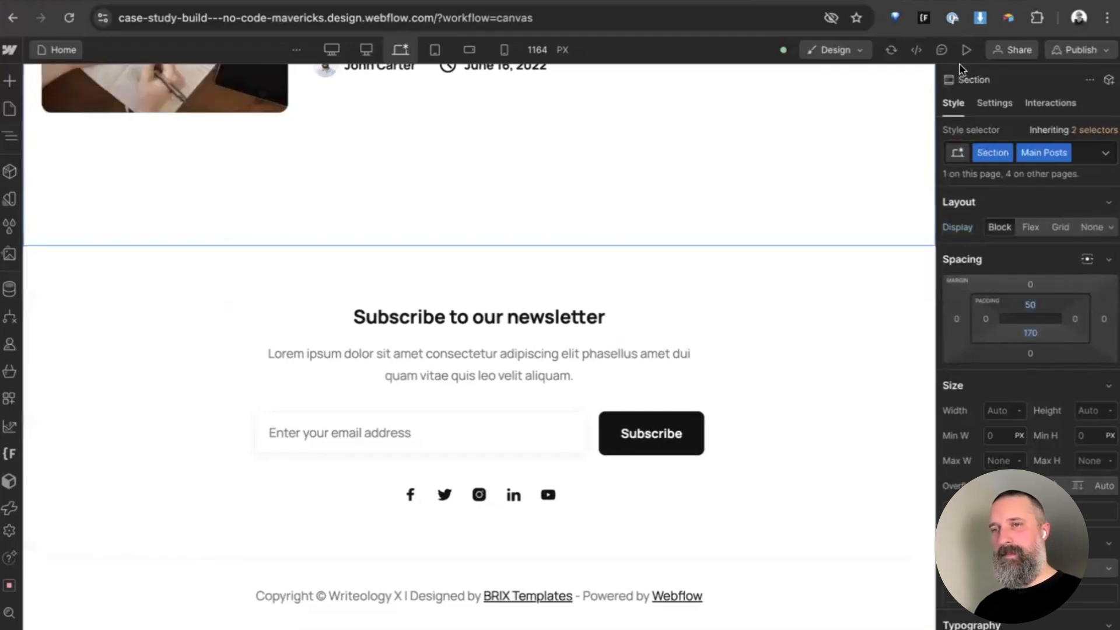
- Preview the Home page from the articles down to the newsletter footer to check the layout without the premium content section
{"action": "left_click", "coordinate": [966, 49]}
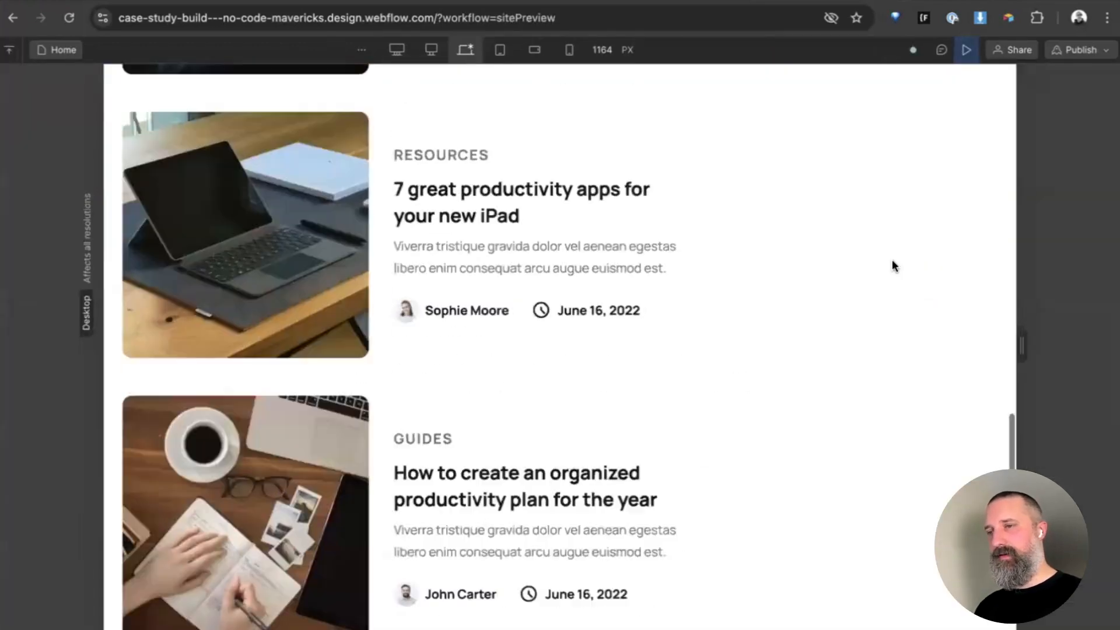
{"action": "scroll", "coordinate": [893, 267], "scroll_direction": "down", "scroll_amount": 20}
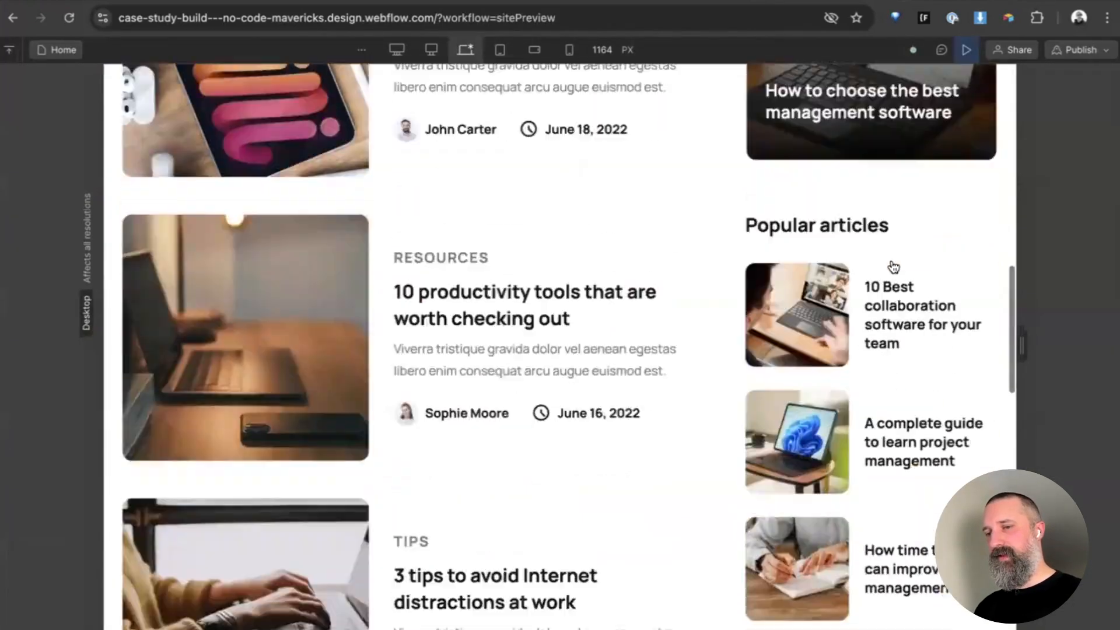
{"action": "scroll", "coordinate": [892, 265], "scroll_direction": "down", "scroll_amount": 8}
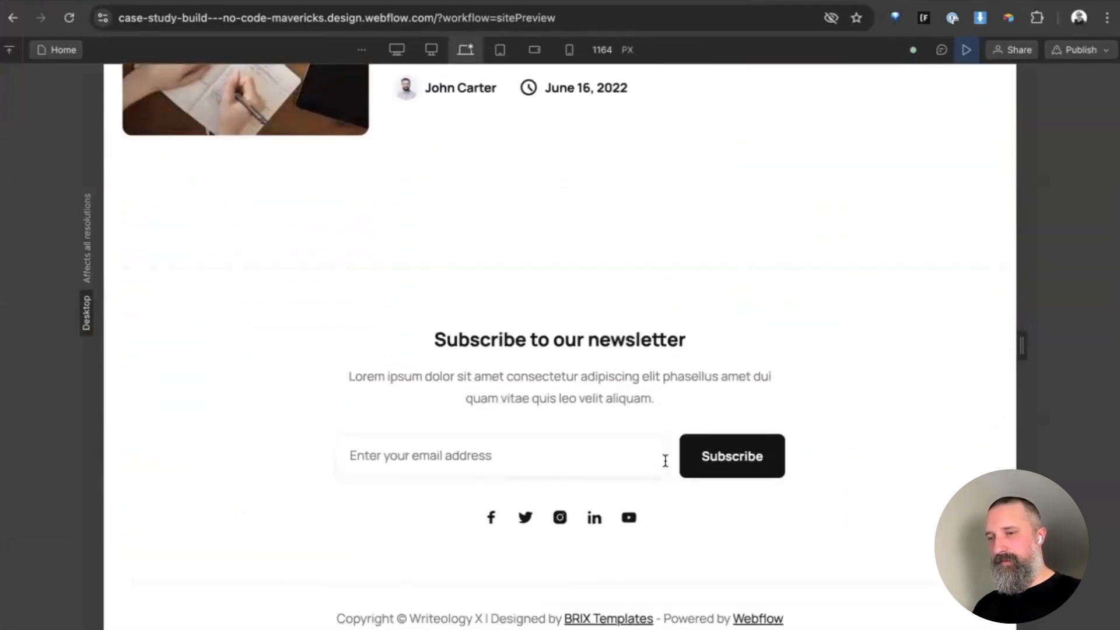
{"action": "left_click", "coordinate": [967, 50]}
- Edit the Footer component's copyright line to read only "Copyright © Writeology X", removing the designer and Webflow credits
{"action": "scroll", "coordinate": [699, 243], "scroll_direction": "down", "scroll_amount": 1}
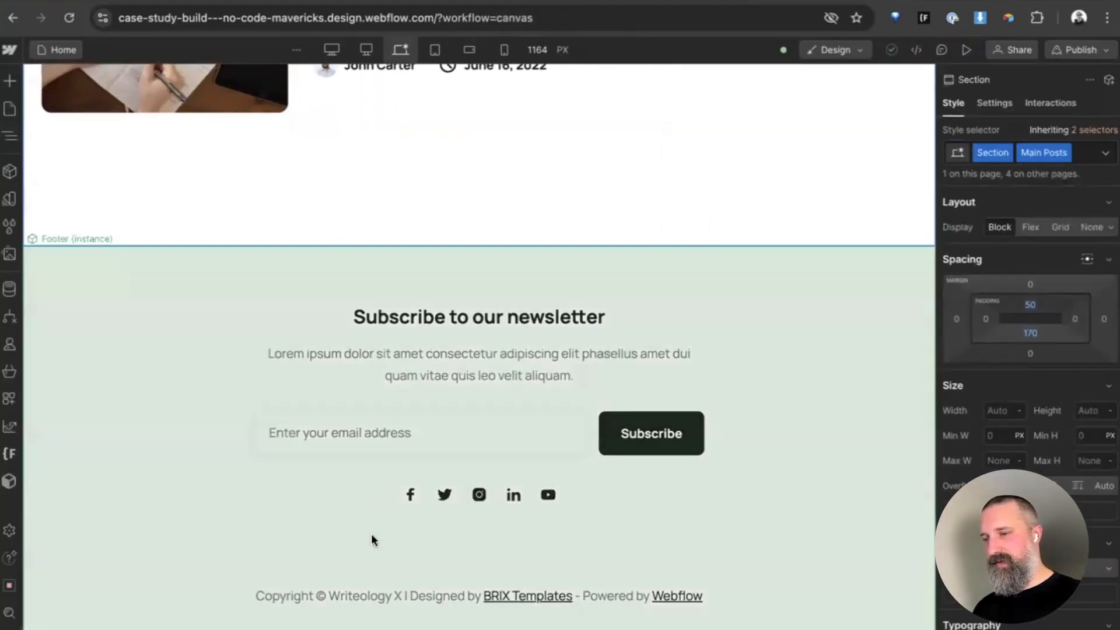
{"action": "double_click", "coordinate": [425, 599]}
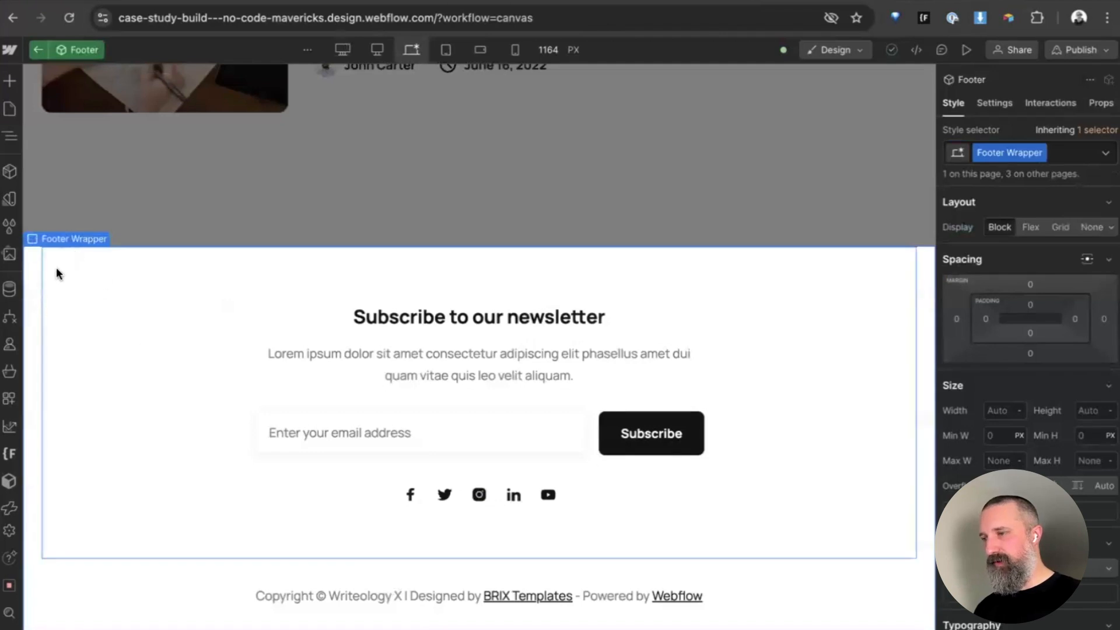
{"action": "left_click", "coordinate": [341, 593]}
{"action": "left_click", "coordinate": [348, 593]}
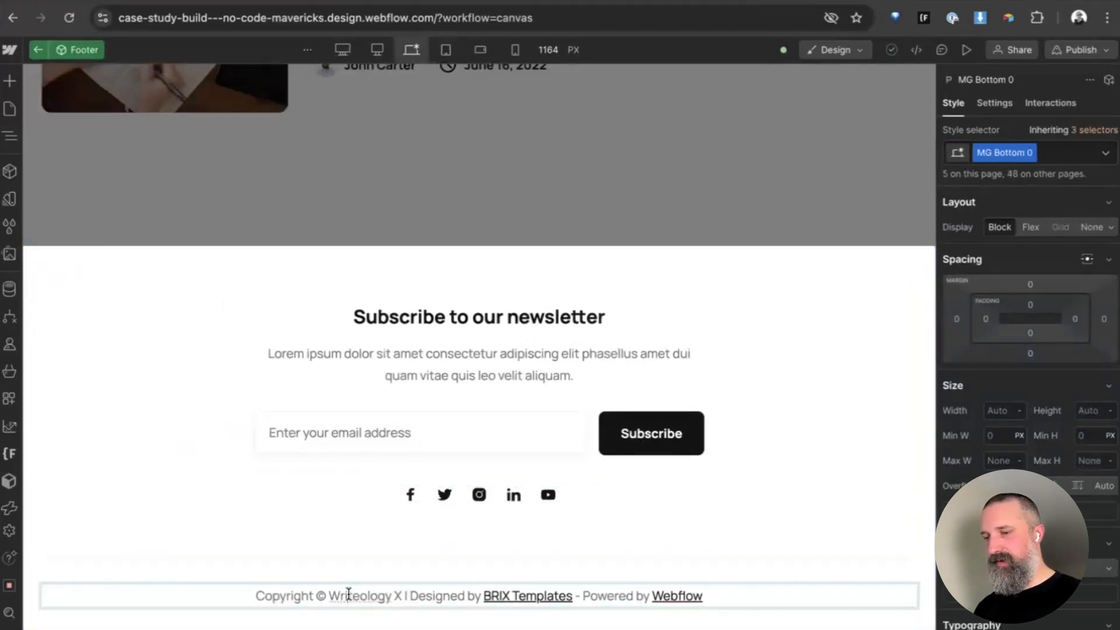
{"action": "left_click", "coordinate": [725, 598]}
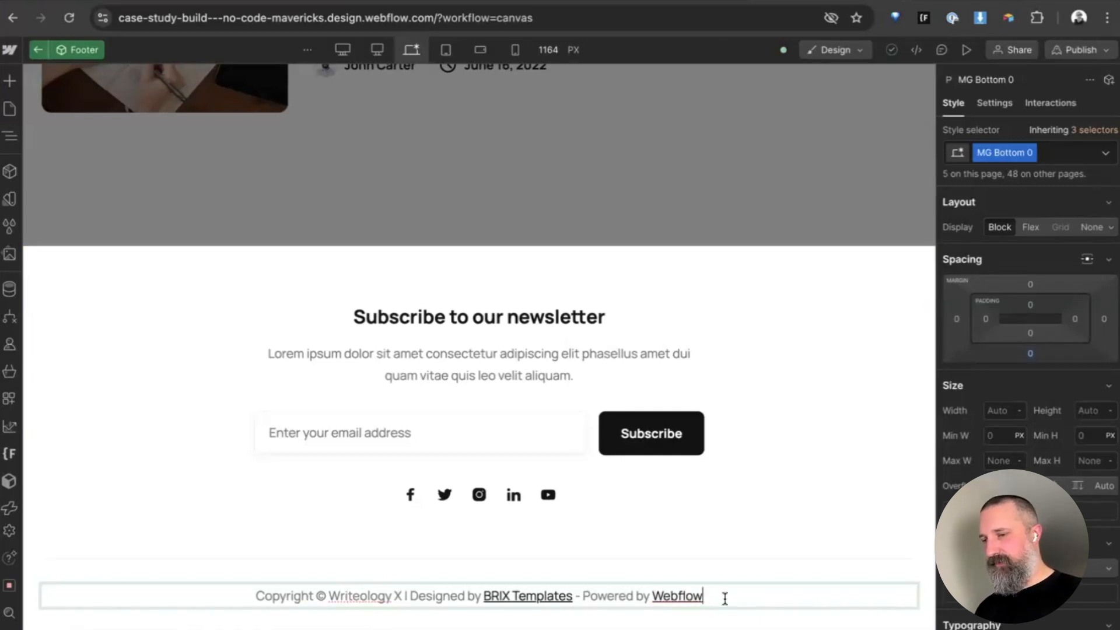
{"action": "key", "text": "BackSpace"}
{"action": "key", "text": "BackSpace"}
{"action": "key", "text": "BackSpace"}
{"action": "key", "text": "BackSpace"}
{"action": "key", "text": "BackSpace"}
{"action": "key", "text": "BackSpace"}
{"action": "key", "text": "BackSpace"}
{"action": "key", "text": "BackSpace"}
{"action": "key", "text": "BackSpace"}
{"action": "key", "text": "BackSpace"}
{"action": "key", "text": "BackSpace"}
{"action": "key", "text": "BackSpace"}
{"action": "key", "text": "BackSpace"}
{"action": "key", "text": "BackSpace"}
{"action": "key", "text": "BackSpace"}
{"action": "key", "text": "BackSpace"}
{"action": "key", "text": "BackSpace"}
{"action": "key", "text": "BackSpace"}
{"action": "key", "text": "BackSpace"}
{"action": "key", "text": "BackSpace"}
{"action": "key", "text": "BackSpace"}
{"action": "key", "text": "BackSpace"}
{"action": "key", "text": "BackSpace"}
{"action": "key", "text": "BackSpace"}
{"action": "key", "text": "BackSpace"}
{"action": "key", "text": "BackSpace"}
{"action": "key", "text": "BackSpace"}
{"action": "key", "text": "BackSpace"}
{"action": "key", "text": "BackSpace"}
{"action": "key", "text": "BackSpace"}
{"action": "key", "text": "BackSpace"}
{"action": "key", "text": "BackSpace"}
{"action": "key", "text": "BackSpace"}
{"action": "key", "text": "BackSpace"}
{"action": "key", "text": "BackSpace"}
{"action": "key", "text": "BackSpace"}
{"action": "key", "text": "BackSpace"}
{"action": "key", "text": "BackSpace"}
{"action": "key", "text": "BackSpace"}
{"action": "key", "text": "BackSpace"}
{"action": "key", "text": "BackSpace"}
{"action": "key", "text": "BackSpace"}
{"action": "key", "text": "BackSpace"}
{"action": "key", "text": "BackSpace"}
{"action": "key", "text": "BackSpace"}
{"action": "key", "text": "BackSpace"}
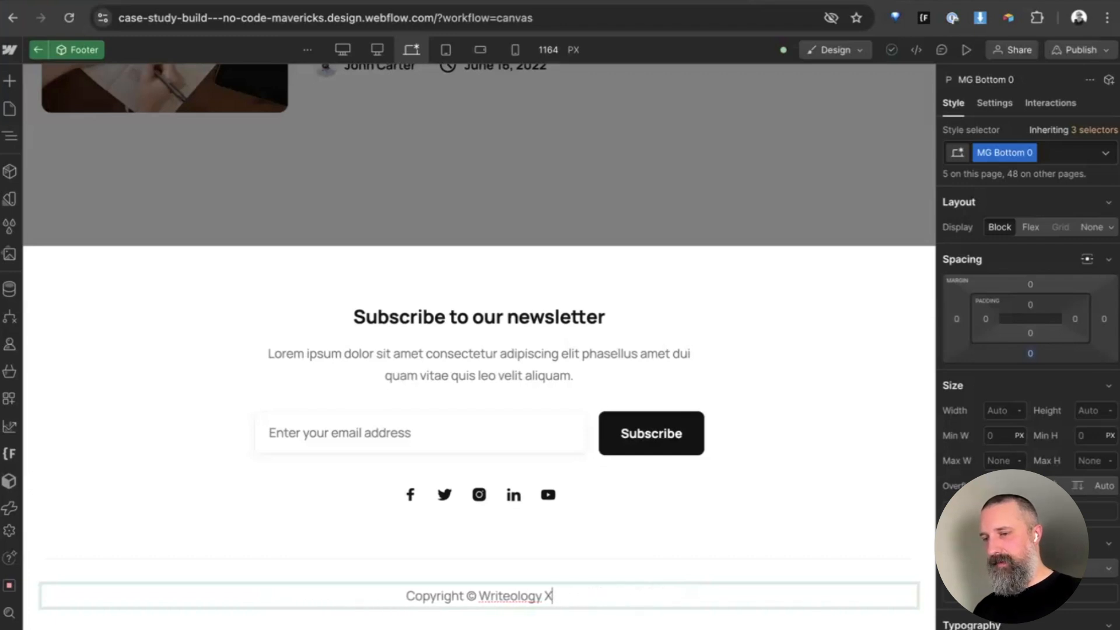
{"action": "key", "text": "Escape"}
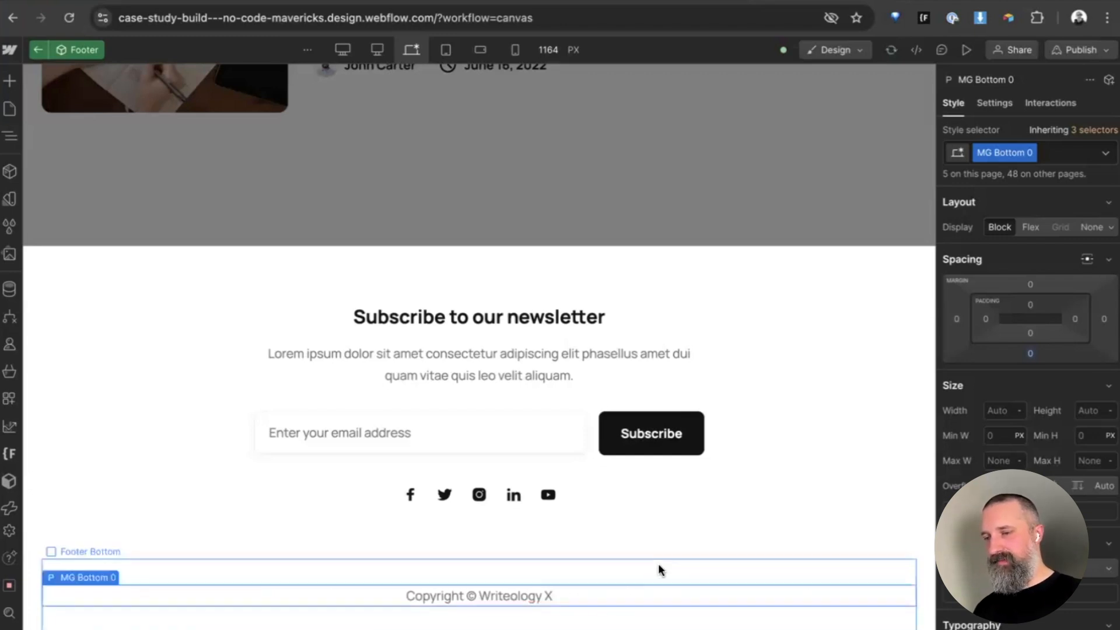
{"action": "double_click", "coordinate": [536, 595]}
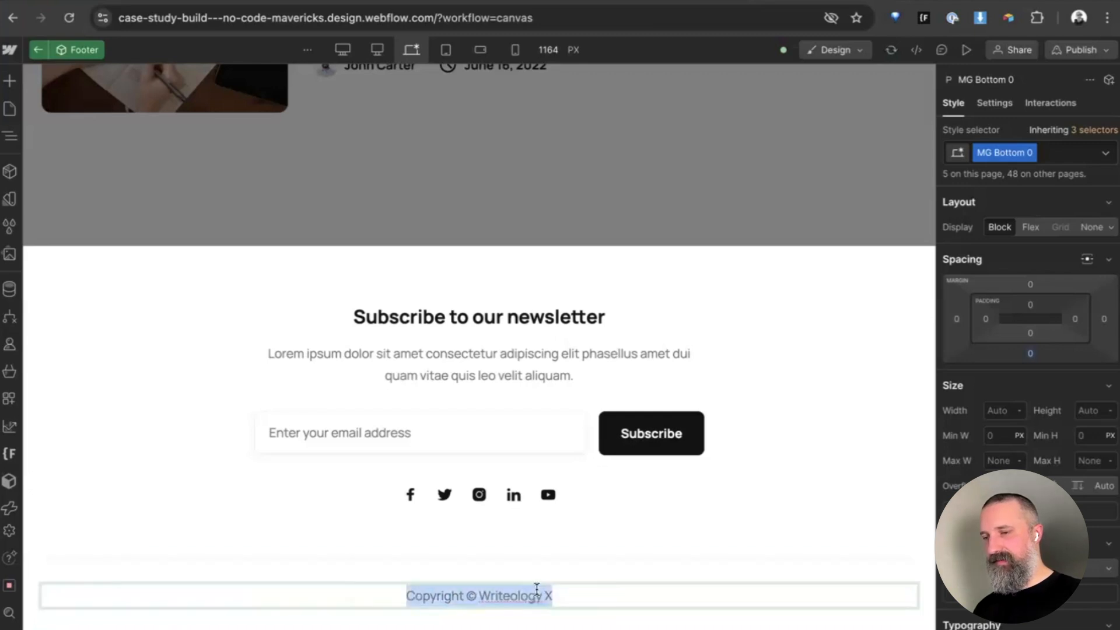
{"action": "key", "text": "Right"}
{"action": "key", "text": "alt+shift+Left"}
{"action": "key", "text": "alt+shift+Left"}
{"action": "key", "text": "alt+shift+Left"}
{"action": "key", "text": "alt+shift+Left"}
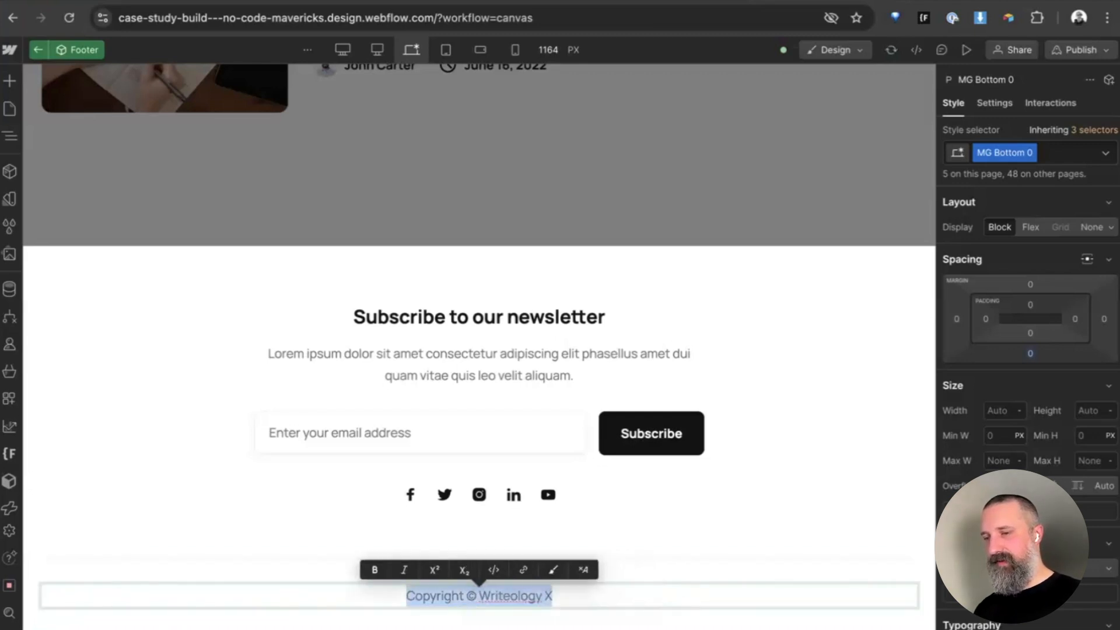
{"action": "key", "text": "Escape"}
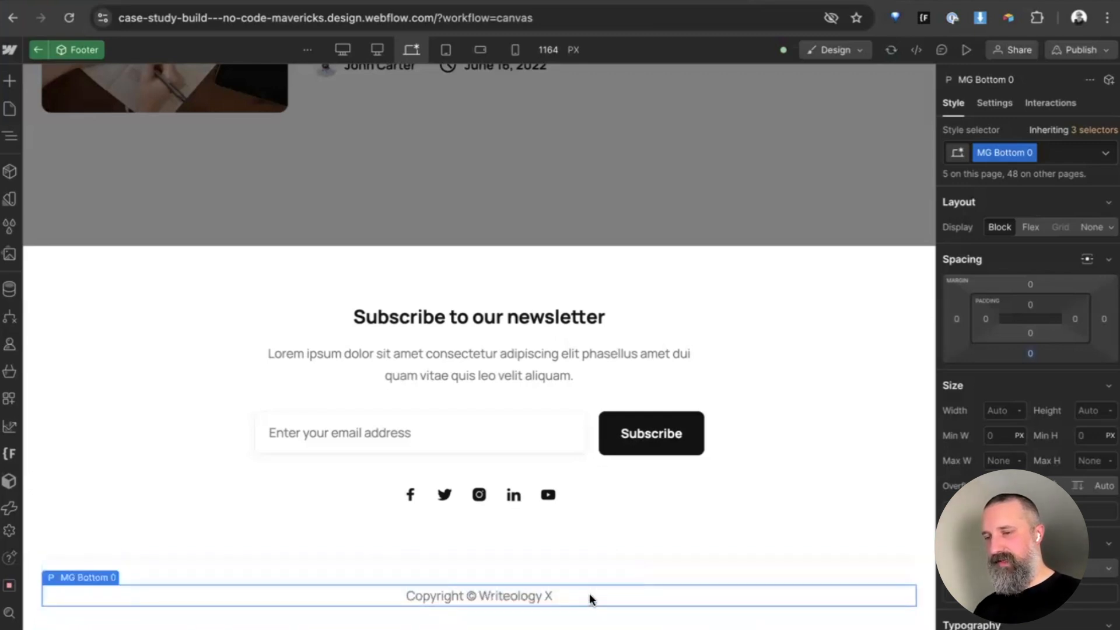
- Inspect the footer's structure by selecting the Footer Bottom block, its copyright paragraph and the Footer Top block
{"action": "key", "text": "z"}
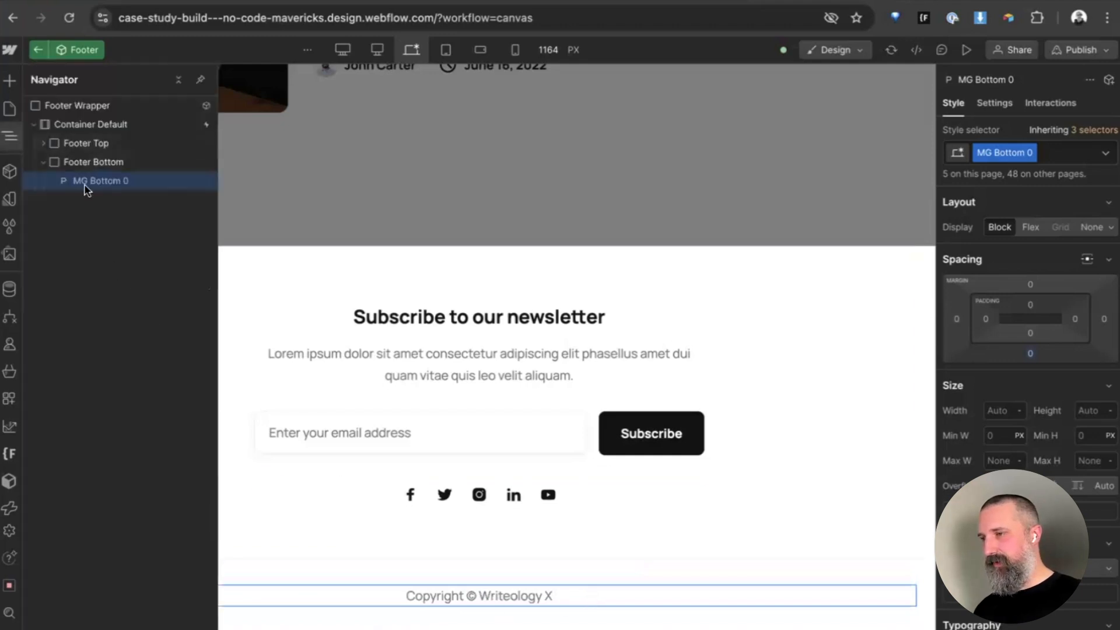
{"action": "left_click", "coordinate": [74, 166]}
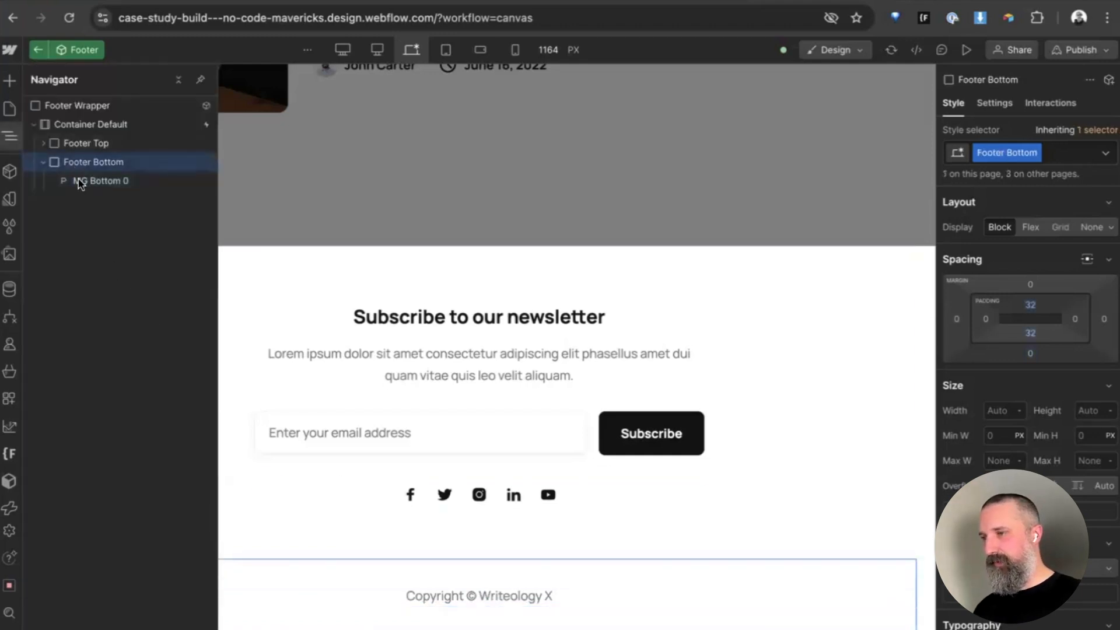
{"action": "left_click", "coordinate": [61, 182]}
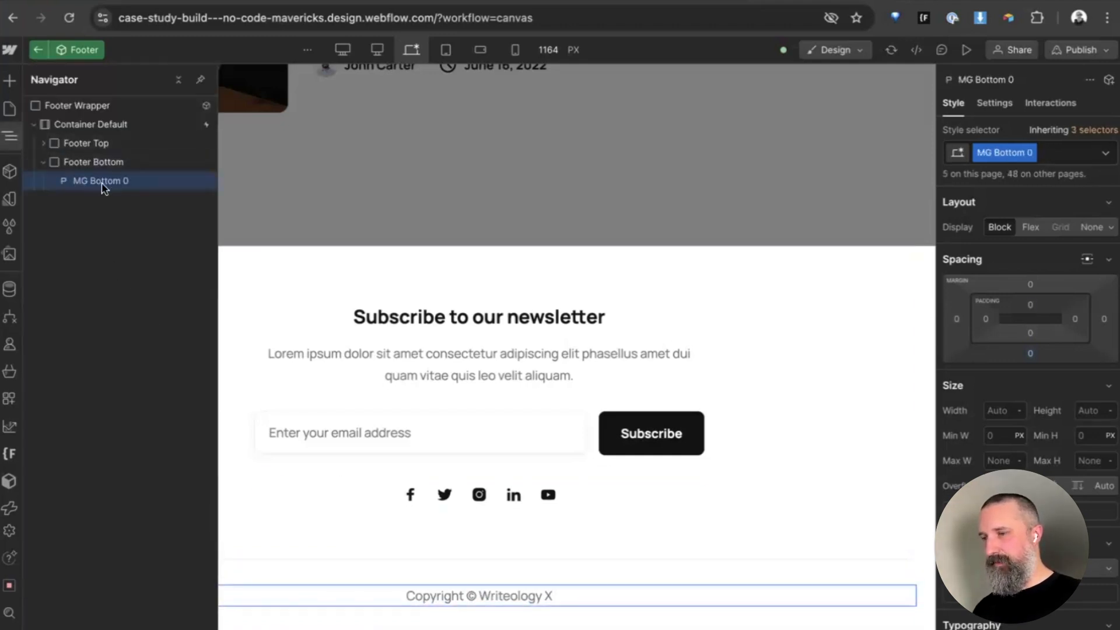
{"action": "left_click", "coordinate": [533, 594]}
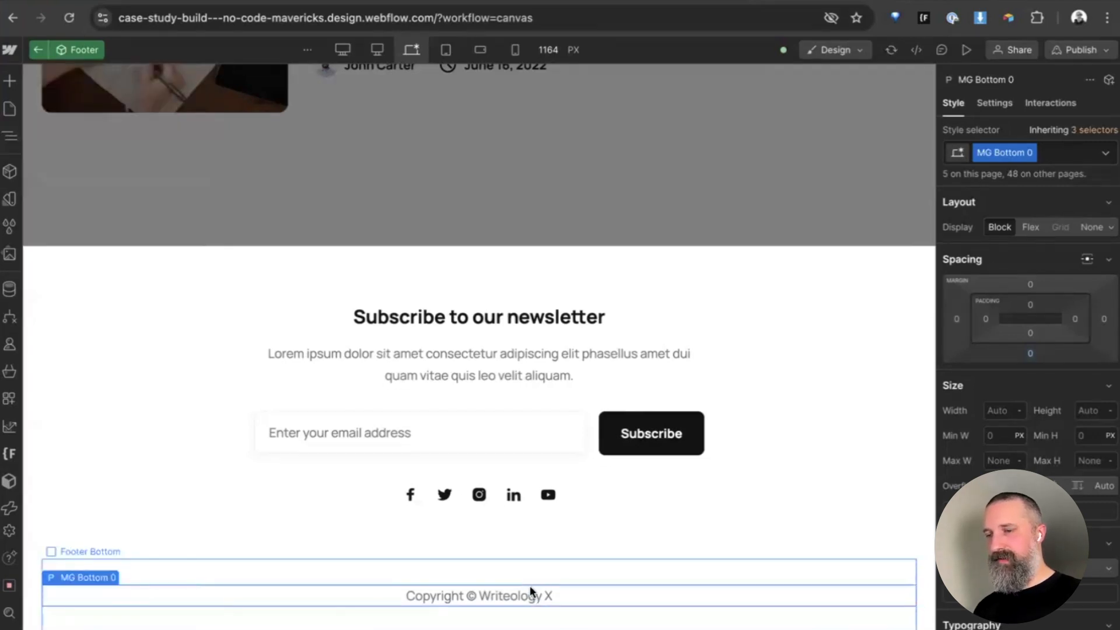
{"action": "left_click", "coordinate": [528, 582]}
{"action": "left_click", "coordinate": [492, 543]}
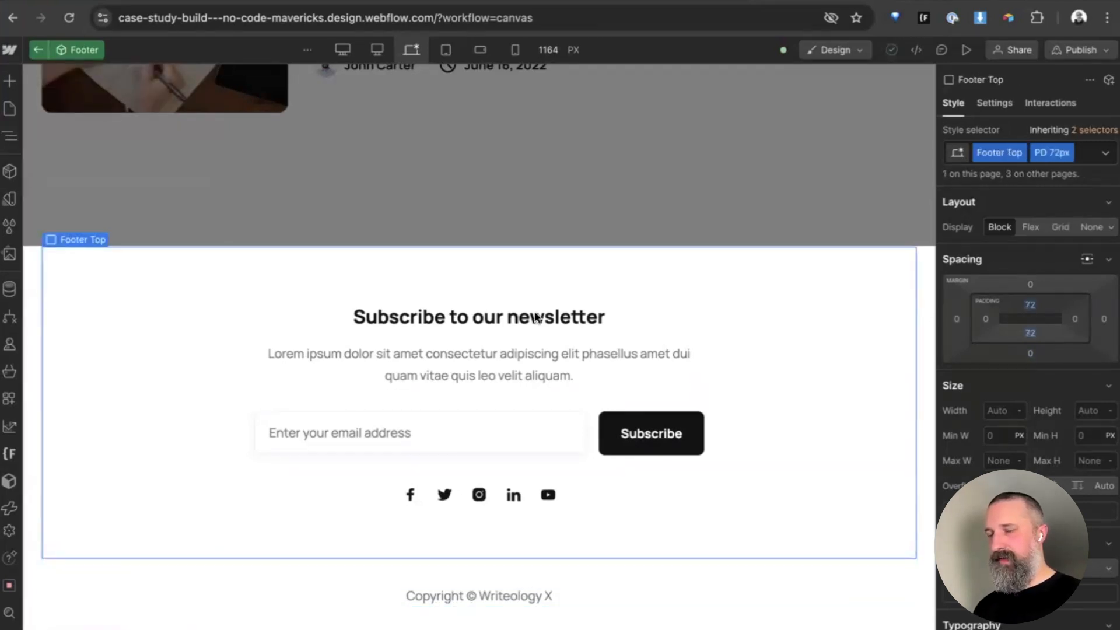
- Exit the Footer component and preview the whole Home page from the Sticks Talk header down to the footer and back
{"action": "scroll", "coordinate": [721, 304], "scroll_direction": "up", "scroll_amount": 2}
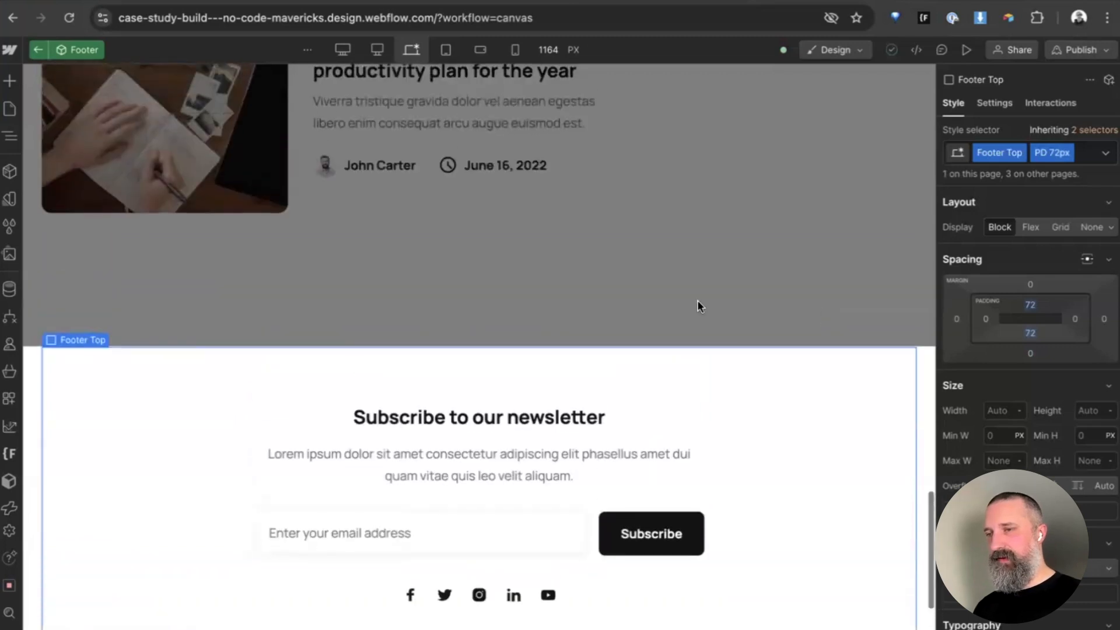
{"action": "left_click", "coordinate": [697, 302]}
{"action": "scroll", "coordinate": [697, 302], "scroll_direction": "up", "scroll_amount": 15}
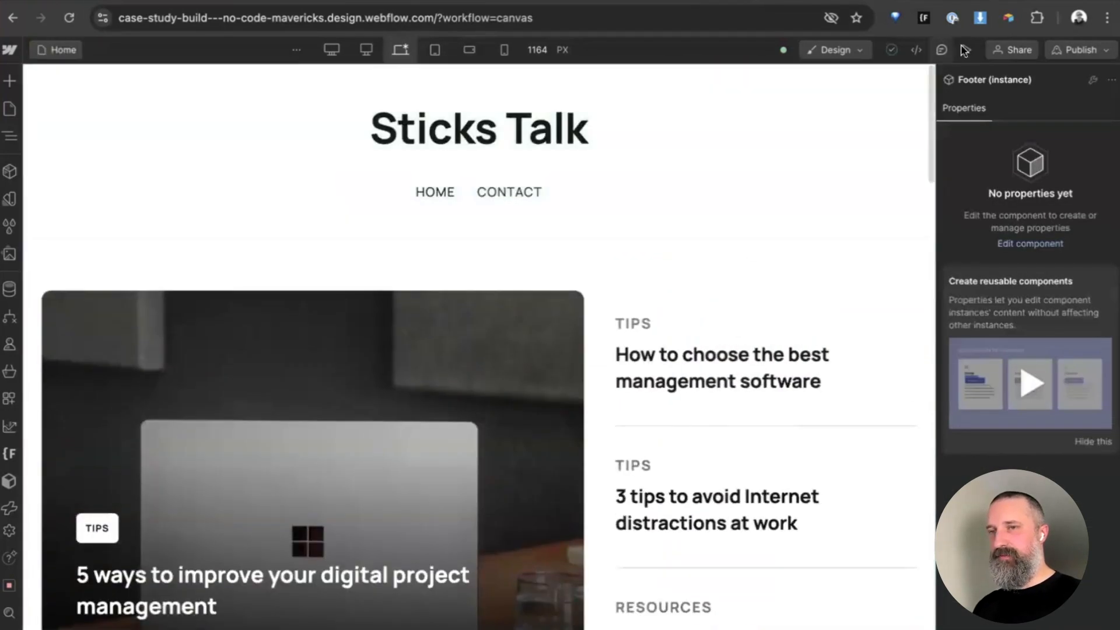
{"action": "key", "text": "super+shift+p"}
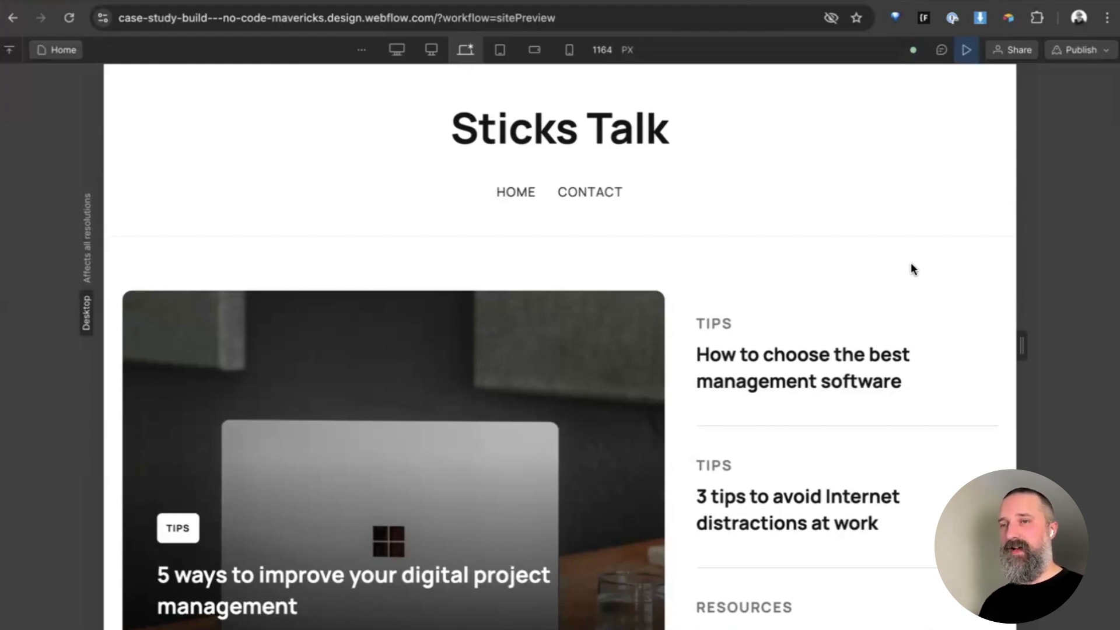
{"action": "scroll", "coordinate": [912, 269], "scroll_direction": "down", "scroll_amount": 8}
{"action": "scroll", "coordinate": [913, 269], "scroll_direction": "down", "scroll_amount": 12}
{"action": "scroll", "coordinate": [912, 268], "scroll_direction": "down", "scroll_amount": 12}
{"action": "scroll", "coordinate": [913, 268], "scroll_direction": "down", "scroll_amount": 3}
{"action": "scroll", "coordinate": [912, 269], "scroll_direction": "up", "scroll_amount": 20}
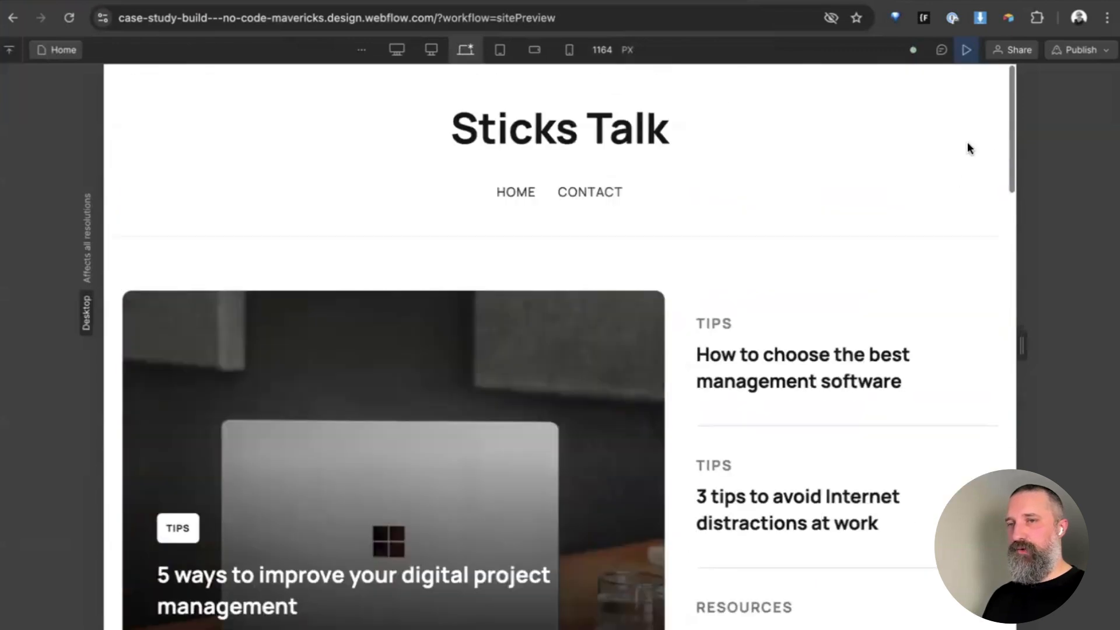
- Leave the preview and open the list of CMS collections
{"action": "left_click", "coordinate": [966, 50]}
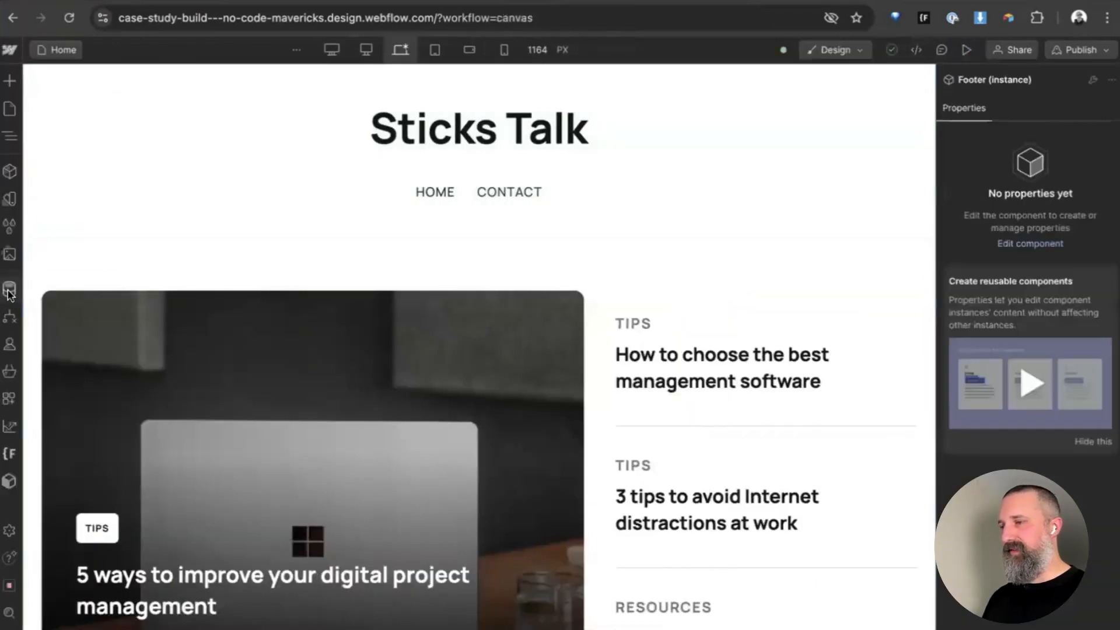
{"action": "left_click", "coordinate": [9, 288]}
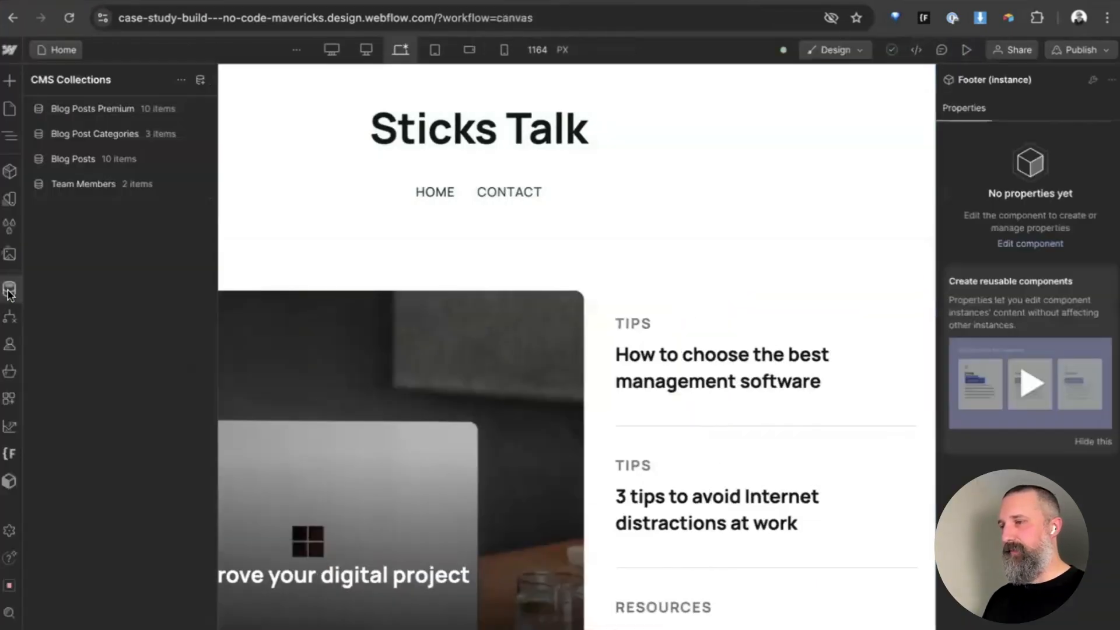
- View the items of the Blog Posts collection, then go back to the Home page canvas
{"action": "left_click", "coordinate": [96, 161]}
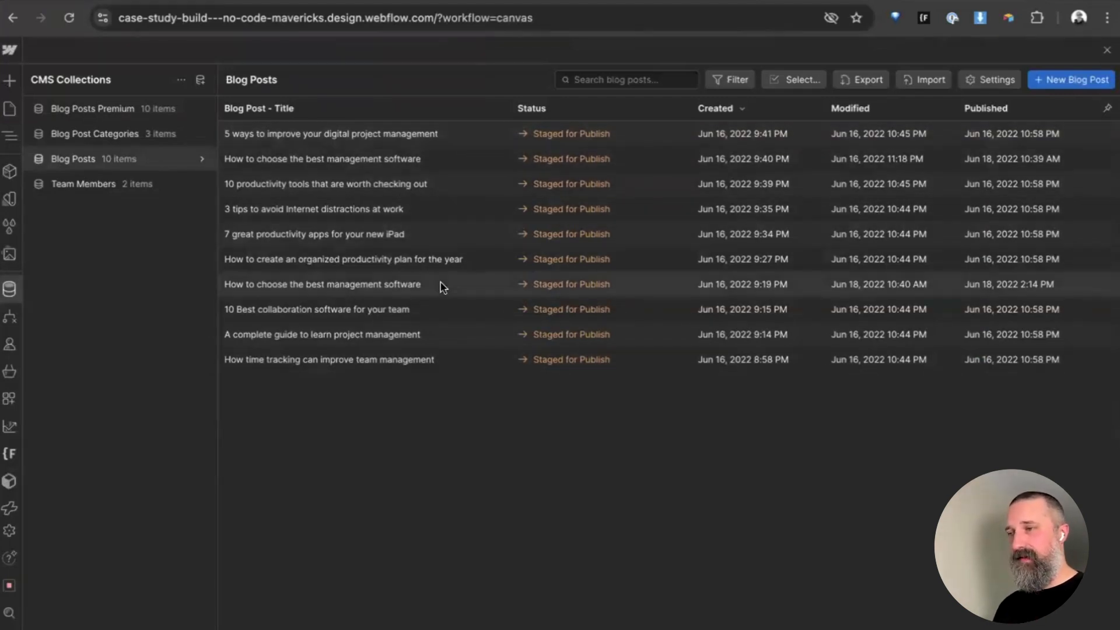
{"action": "left_click", "coordinate": [10, 110]}
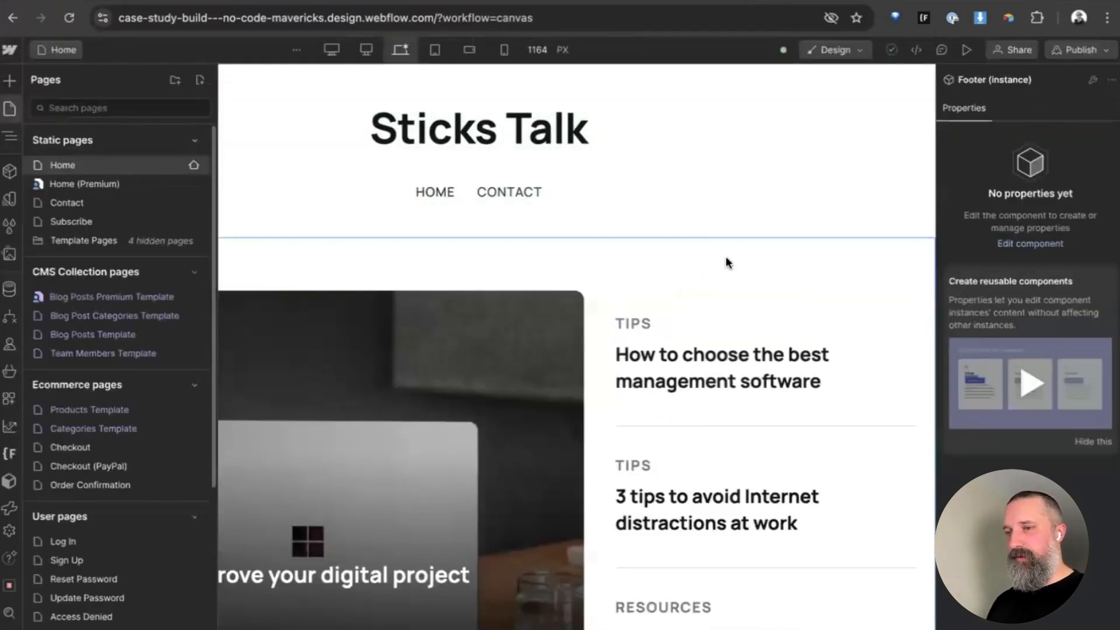
{"action": "left_click", "coordinate": [667, 261]}
- Switch to the published example site and open the featured article "Unlock Your Inner Rhythm: A Dad's Guide to Boosting Your Kid's Drumming Musicality"
{"action": "scroll", "coordinate": [628, 271], "scroll_direction": "down", "scroll_amount": 4}
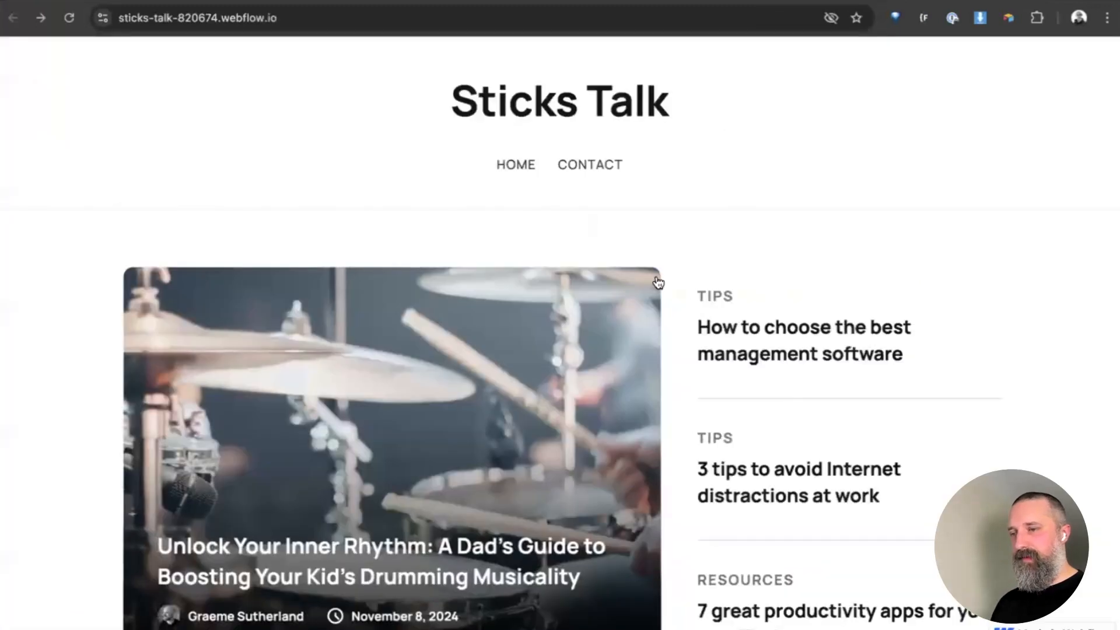
{"action": "scroll", "coordinate": [658, 283], "scroll_direction": "down", "scroll_amount": 4}
{"action": "left_click", "coordinate": [392, 347]}
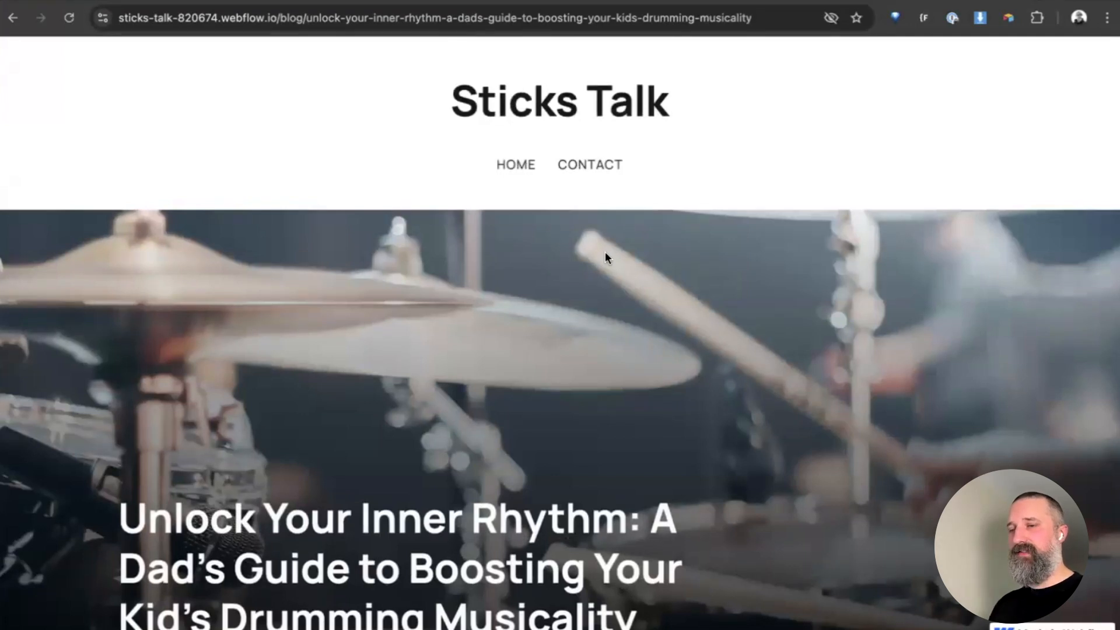
{"action": "scroll", "coordinate": [771, 330], "scroll_direction": "down", "scroll_amount": 1}
{"action": "scroll", "coordinate": [780, 344], "scroll_direction": "up", "scroll_amount": 1}
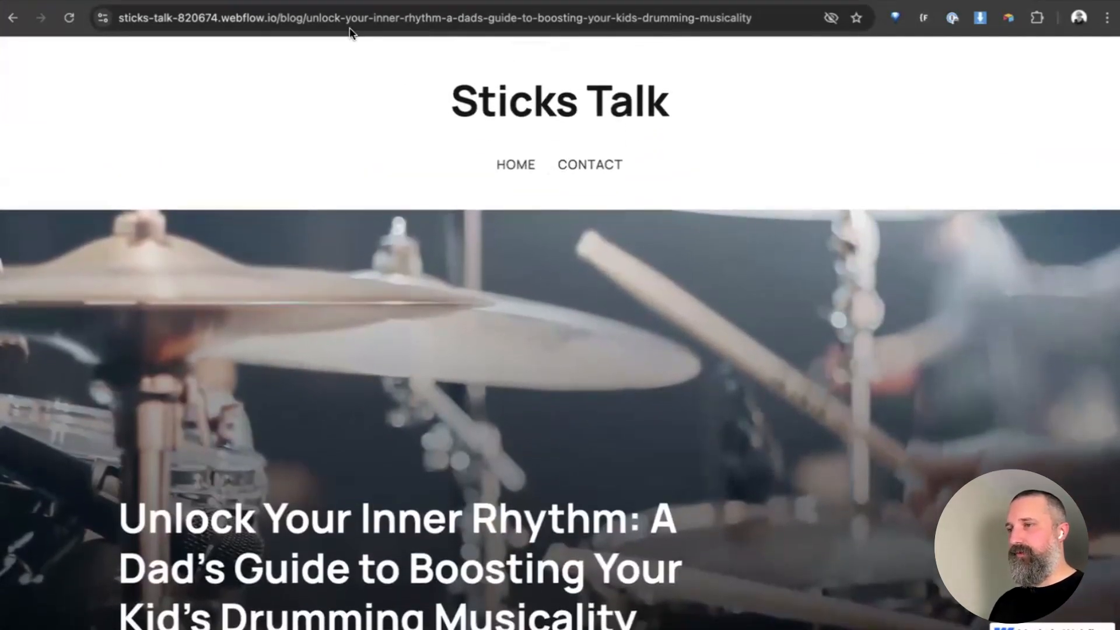
{"action": "left_click", "coordinate": [339, 19]}
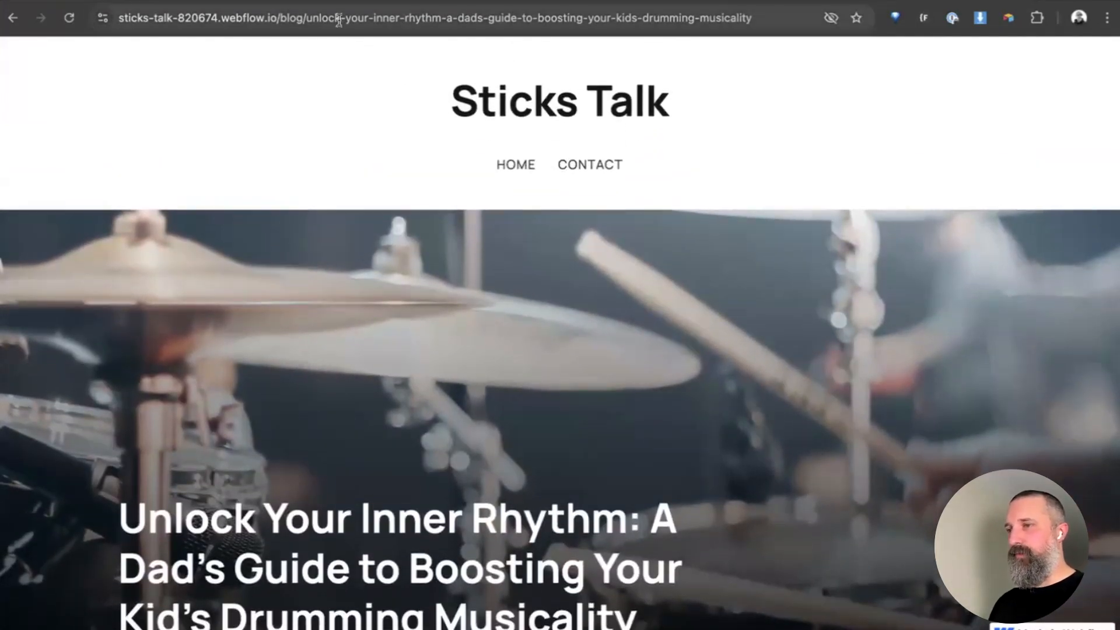
{"action": "key", "text": "Left"}
{"action": "key", "text": "alt+Left"}
{"action": "key", "text": "alt+shift+Right"}
{"action": "key", "text": "alt+shift+Right"}
{"action": "key", "text": "alt+shift+Right"}
{"action": "key", "text": "alt+shift+Right"}
{"action": "key", "text": "alt+shift+Right"}
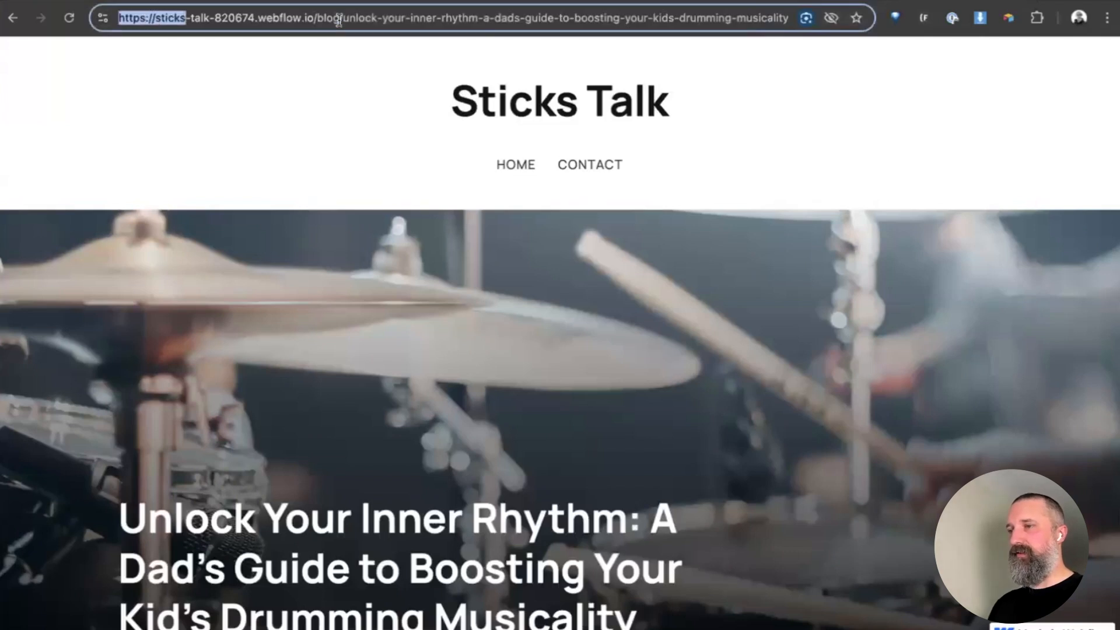
{"action": "key", "text": "alt+shift+Right"}
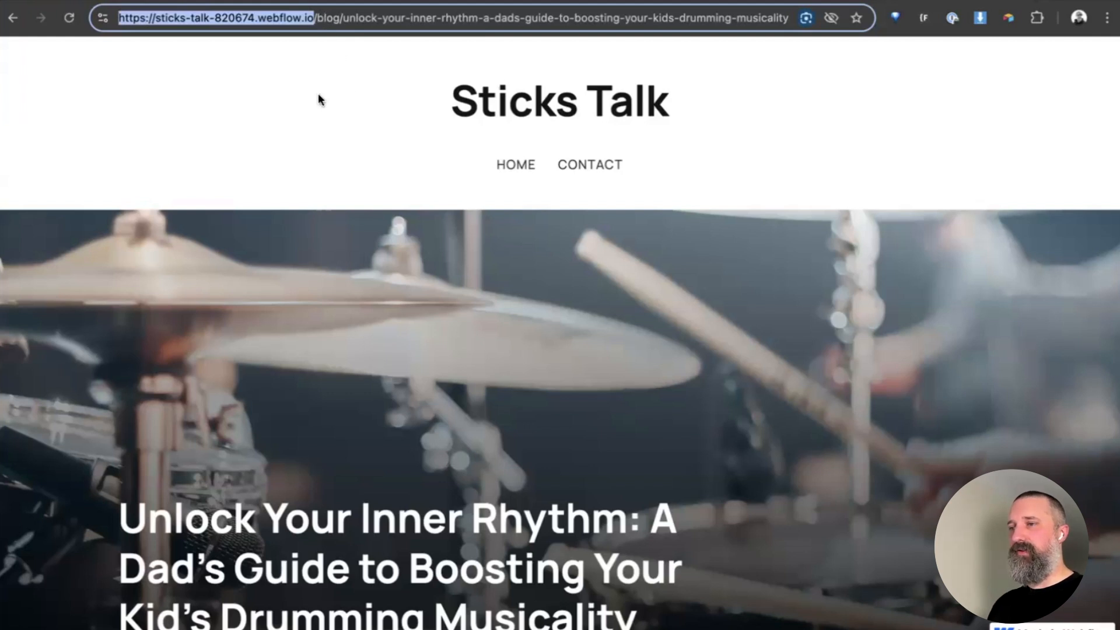
{"action": "key", "text": "Right"}
{"action": "key", "text": "shift+Left"}
{"action": "key", "text": "shift+Left"}
{"action": "key", "text": "shift+Left"}
{"action": "key", "text": "shift+Left"}
{"action": "key", "text": "shift+Left"}
{"action": "key", "text": "shift+Left"}
{"action": "key", "text": "shift+Left"}
{"action": "key", "text": "shift+Left"}
{"action": "key", "text": "shift+Left"}
{"action": "key", "text": "shift+Left"}
{"action": "key", "text": "shift+Left"}
{"action": "key", "text": "shift+Left"}
{"action": "key", "text": "shift+Left"}
{"action": "key", "text": "shift+Left"}
{"action": "key", "text": "shift+Left"}
{"action": "key", "text": "shift+Left"}
{"action": "key", "text": "shift+Left"}
{"action": "key", "text": "shift+Left"}
{"action": "key", "text": "shift+Left"}
{"action": "key", "text": "shift+Left"}
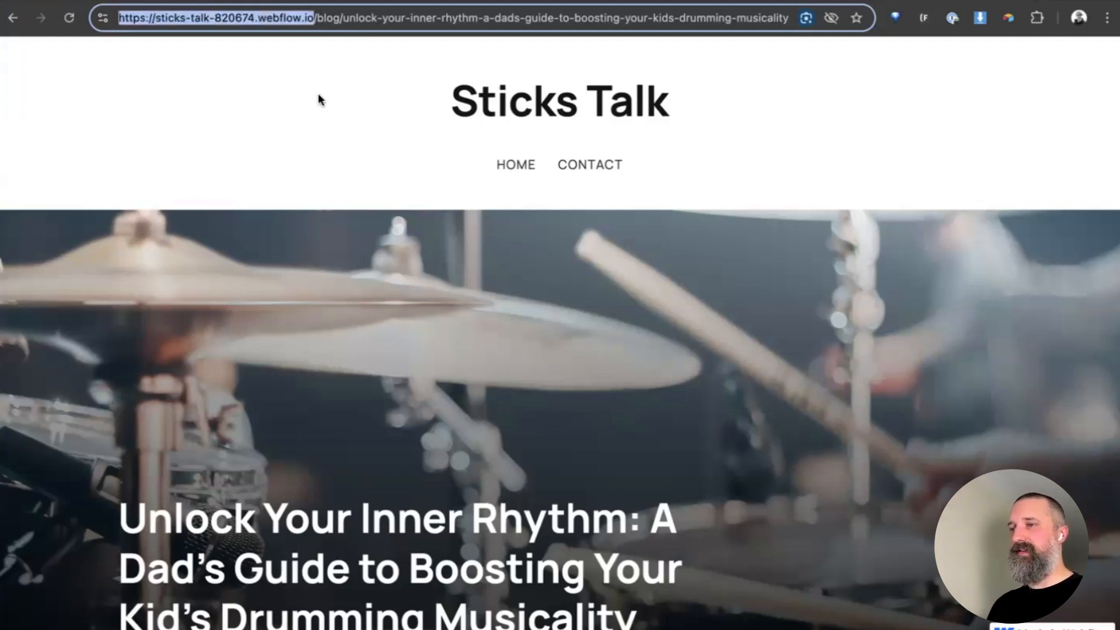
- Highlight the "blog" folder in the article's URL, followed by the article slug after it
{"action": "key", "text": "Right"}
{"action": "key", "text": "Right"}
{"action": "key", "text": "shift+Right"}
{"action": "key", "text": "shift+Right"}
{"action": "key", "text": "shift+Right"}
{"action": "key", "text": "shift+Right"}
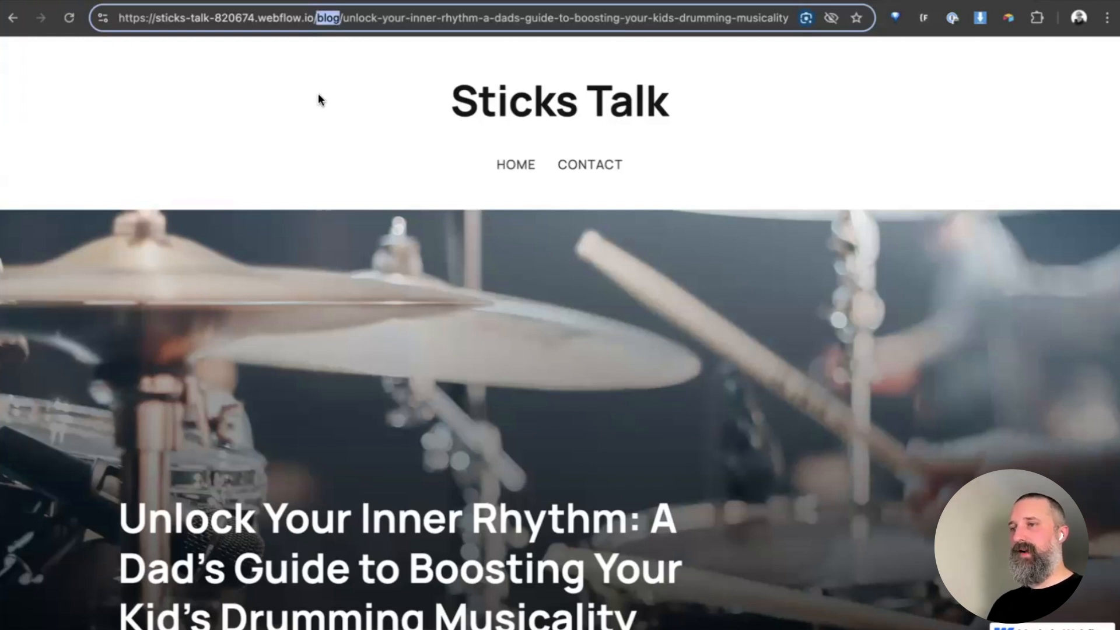
{"action": "key", "text": "Right"}
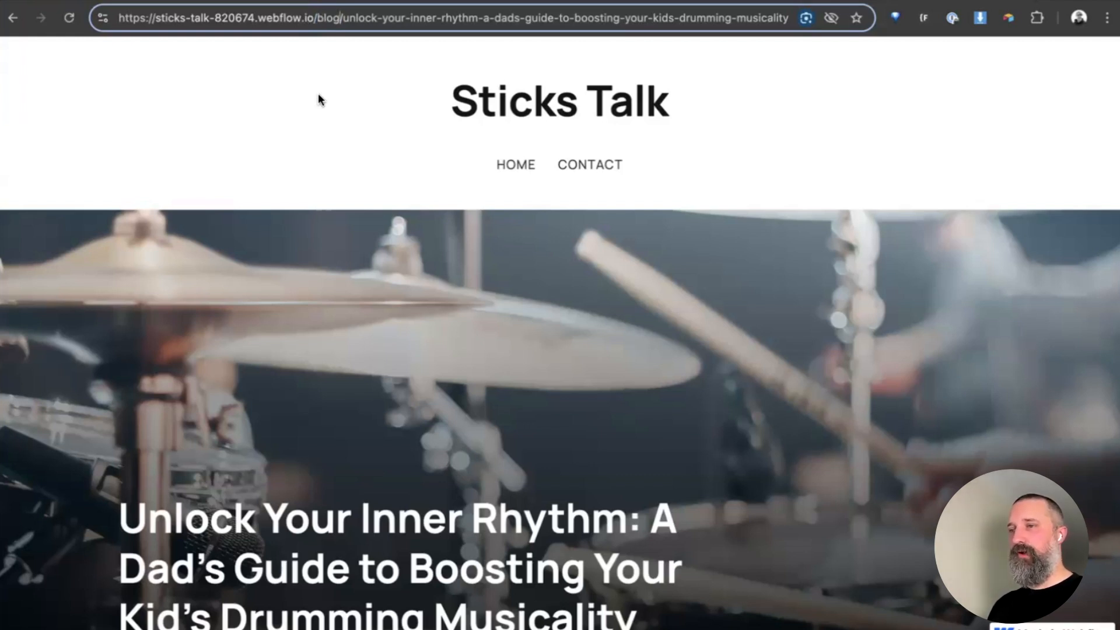
{"action": "key", "text": "shift+End"}
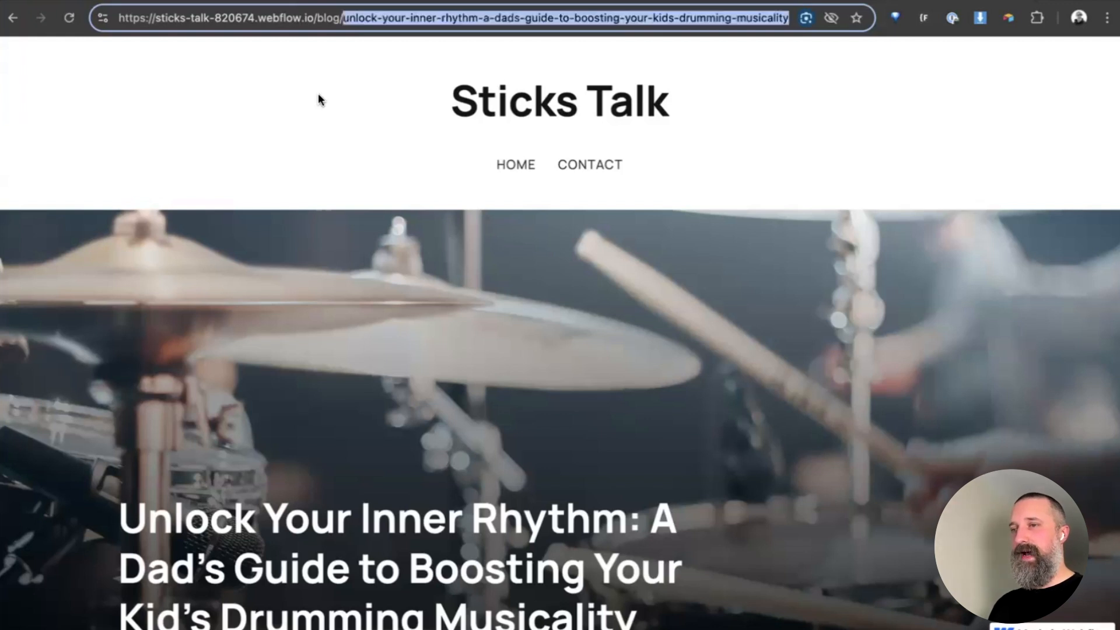
- Go through the URL structure again from the start, highlighting the domain, the "blog" folder and the article slug in turn
{"action": "key", "text": "Home"}
{"action": "key", "text": "alt+shift+Right"}
{"action": "key", "text": "alt+shift+Right"}
{"action": "key", "text": "alt+shift+Right"}
{"action": "key", "text": "alt+shift+Right"}
{"action": "key", "text": "alt+shift+Right"}
{"action": "key", "text": "alt+shift+Right"}
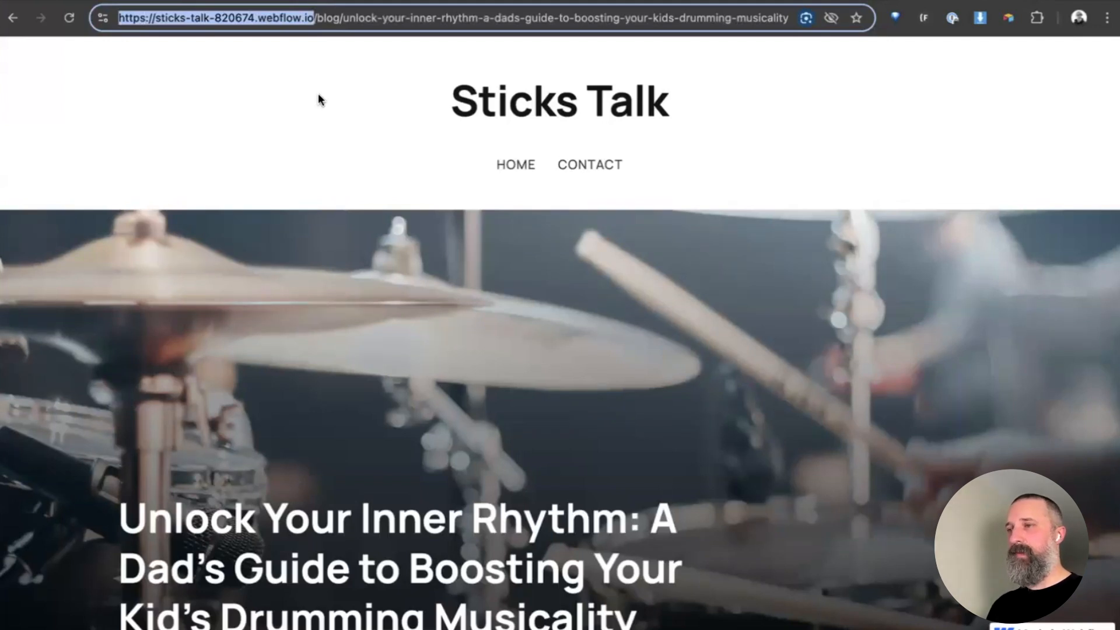
{"action": "key", "text": "Right"}
{"action": "key", "text": "Right"}
{"action": "key", "text": "alt+shift+Right"}
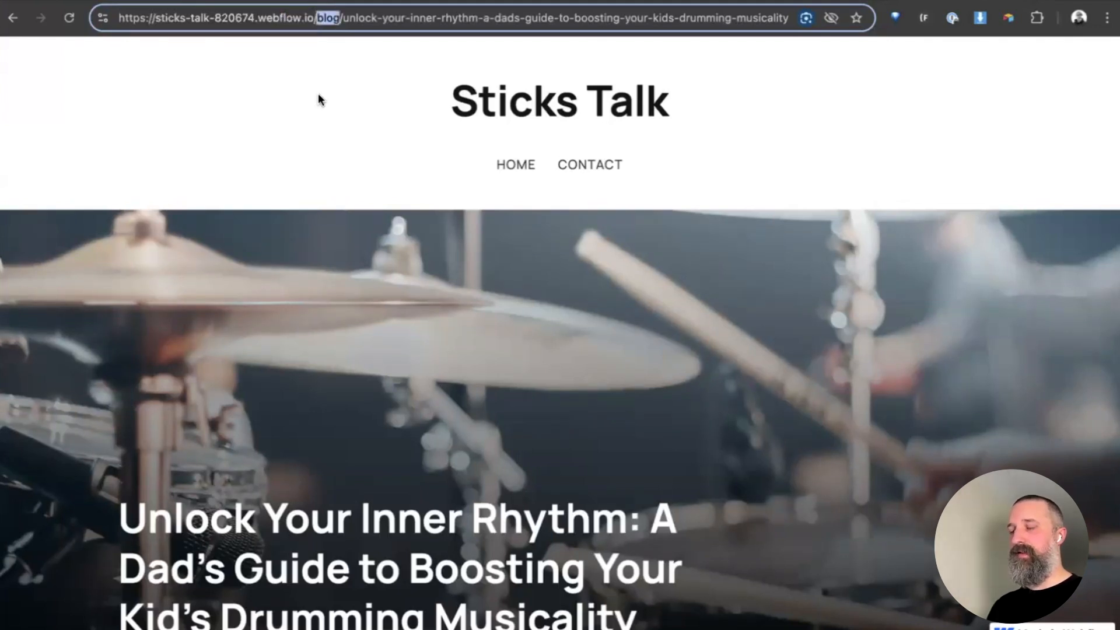
{"action": "key", "text": "Right"}
{"action": "key", "text": "Right"}
{"action": "key", "text": "shift+End"}
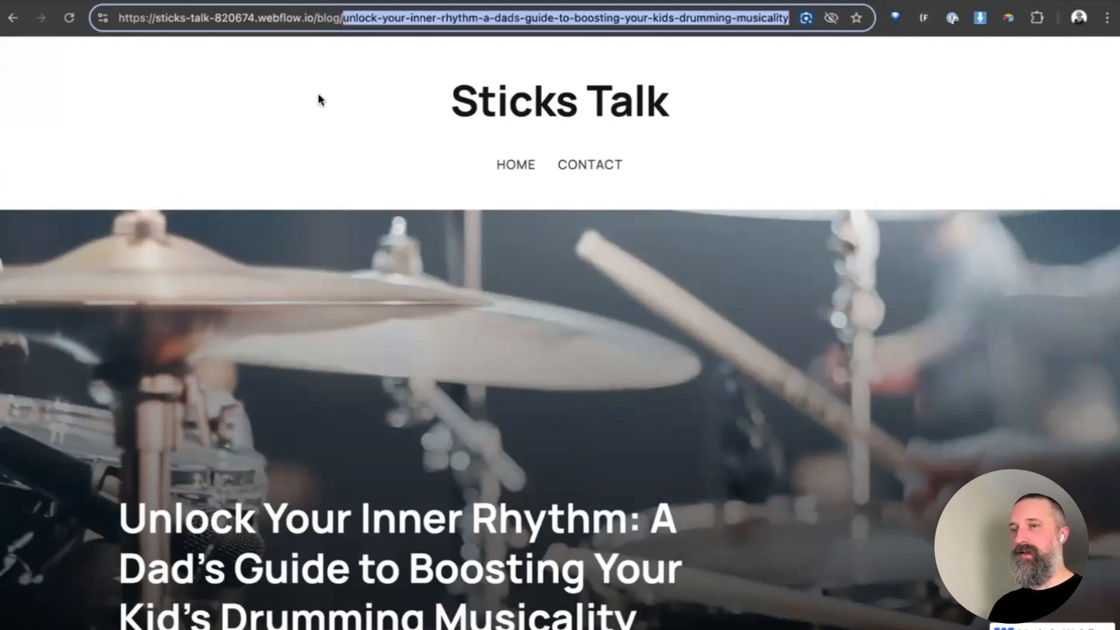
{"action": "key", "text": "Home"}
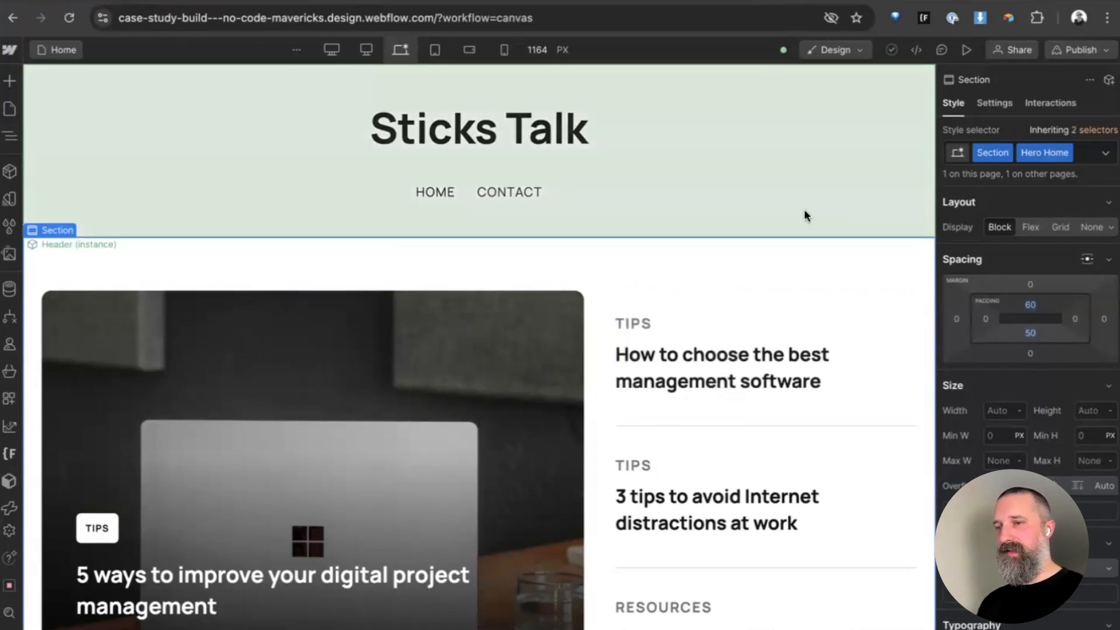
- Switch to the Webflow Designer, publish the site to its webflow.io staging domain and open the published site
{"action": "left_click", "coordinate": [1106, 51]}
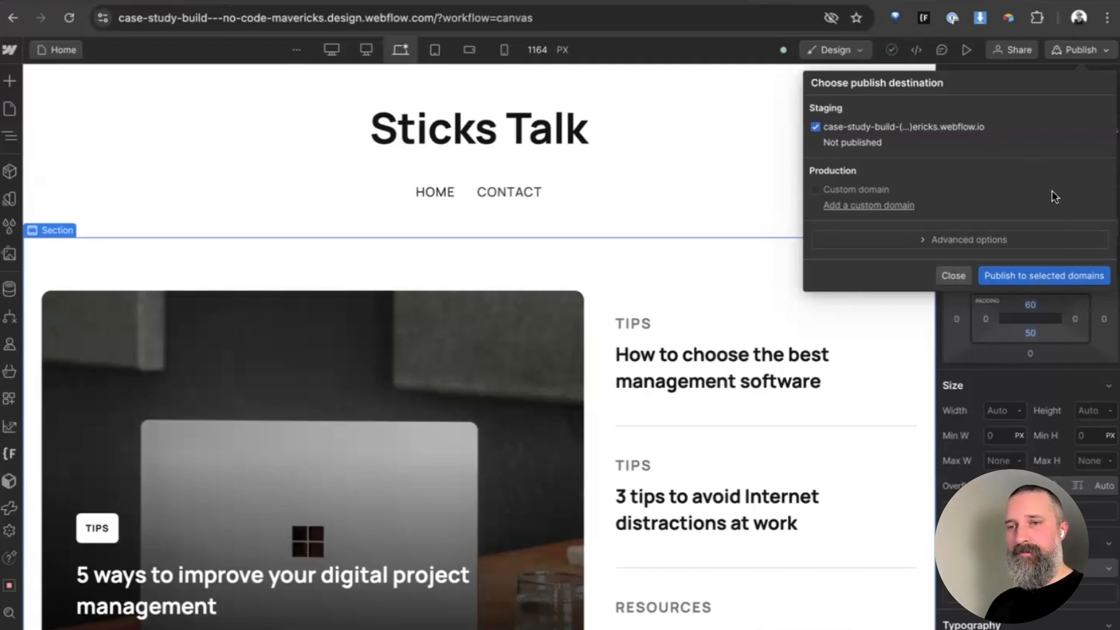
{"action": "left_click", "coordinate": [1022, 277]}
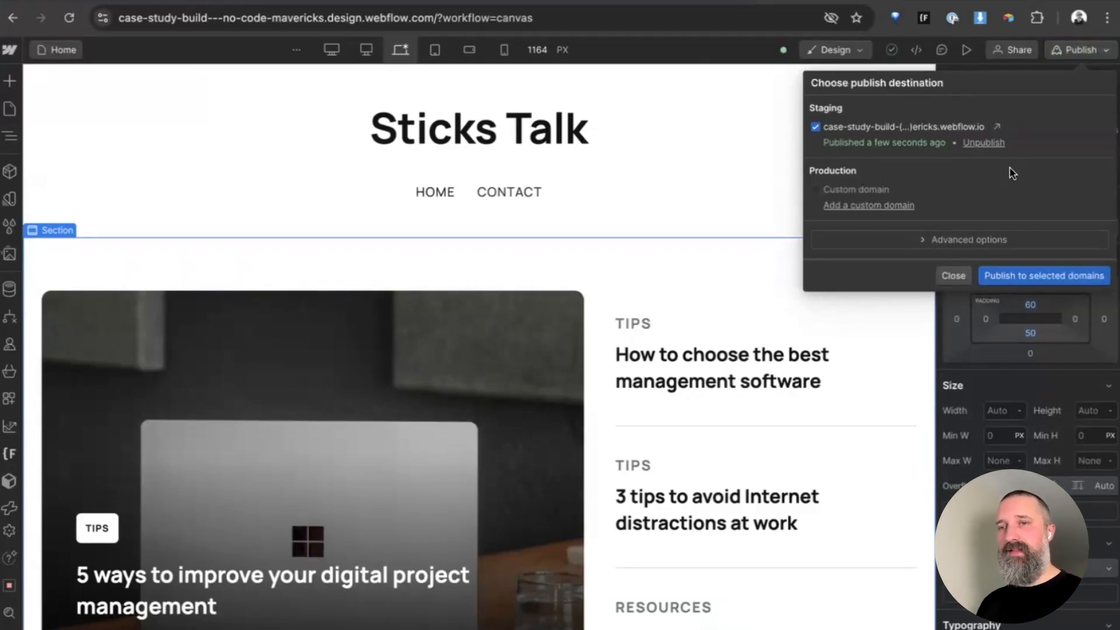
{"action": "left_click", "coordinate": [998, 128]}
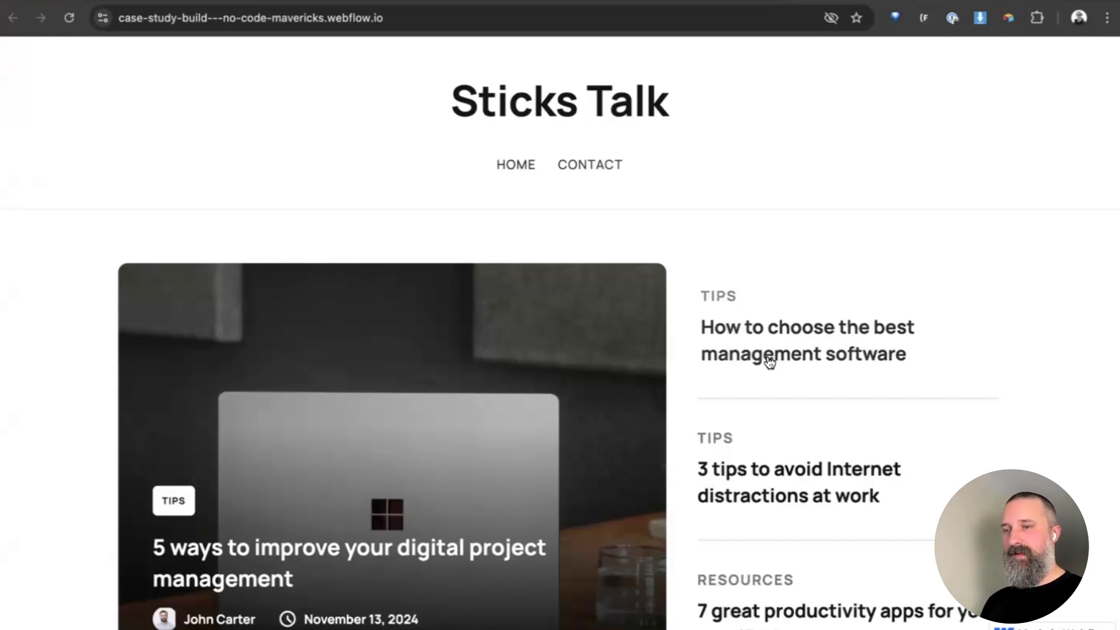
- Review the published Home page from the featured articles down to the newsletter footer, then close it
{"action": "scroll", "coordinate": [765, 358], "scroll_direction": "down", "scroll_amount": 5}
{"action": "scroll", "coordinate": [767, 357], "scroll_direction": "down", "scroll_amount": 12}
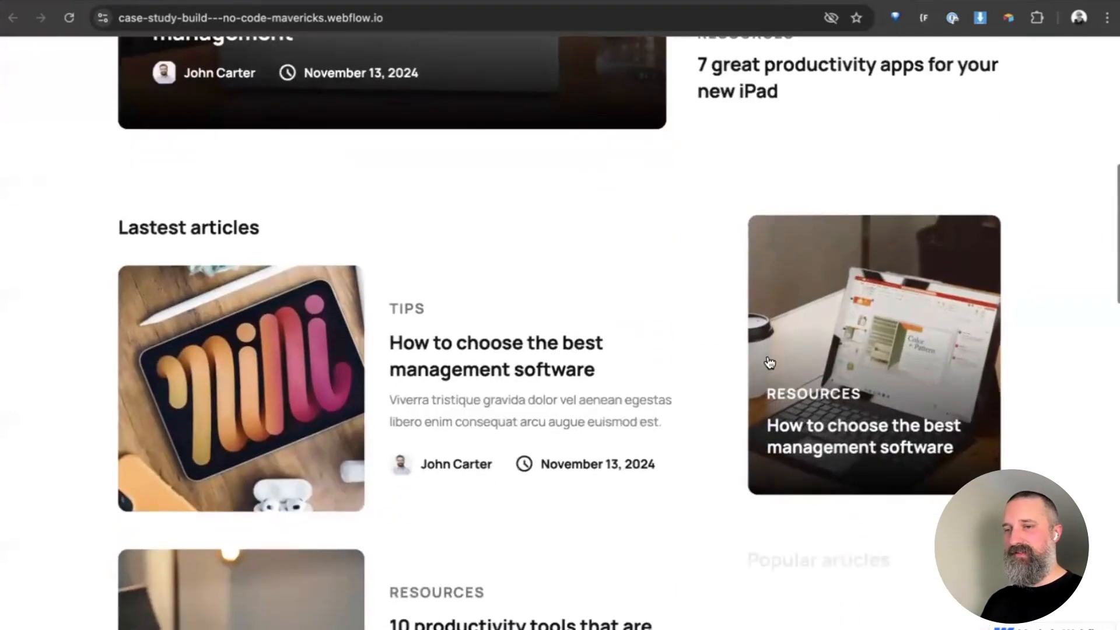
{"action": "scroll", "coordinate": [767, 357], "scroll_direction": "down", "scroll_amount": 14}
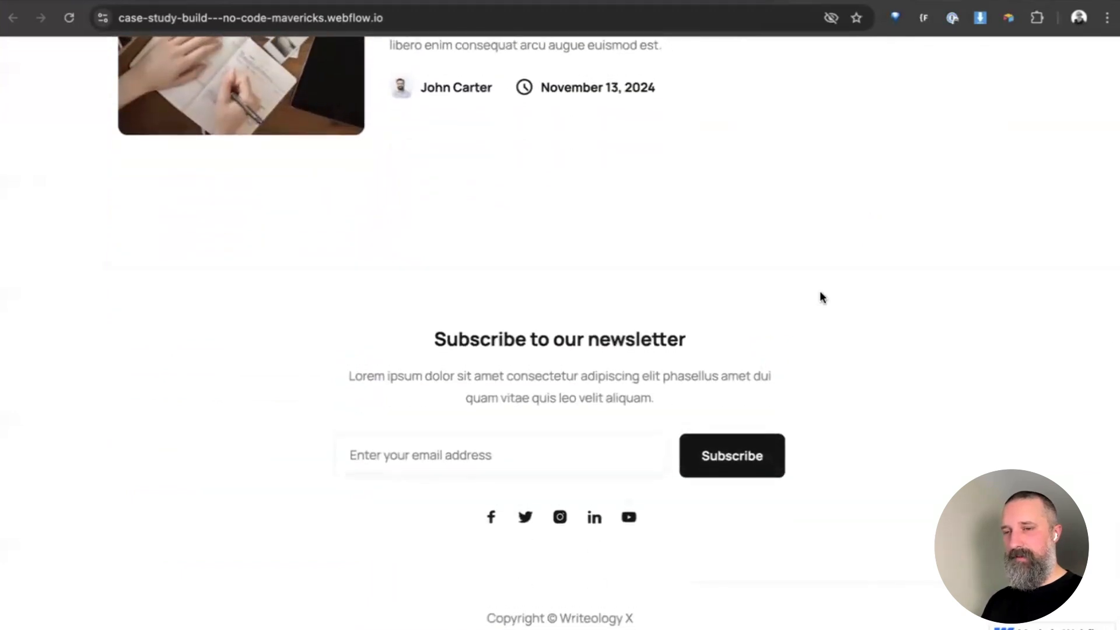
{"action": "scroll", "coordinate": [820, 295], "scroll_direction": "up", "scroll_amount": 20}
{"action": "key", "text": "super+w"}
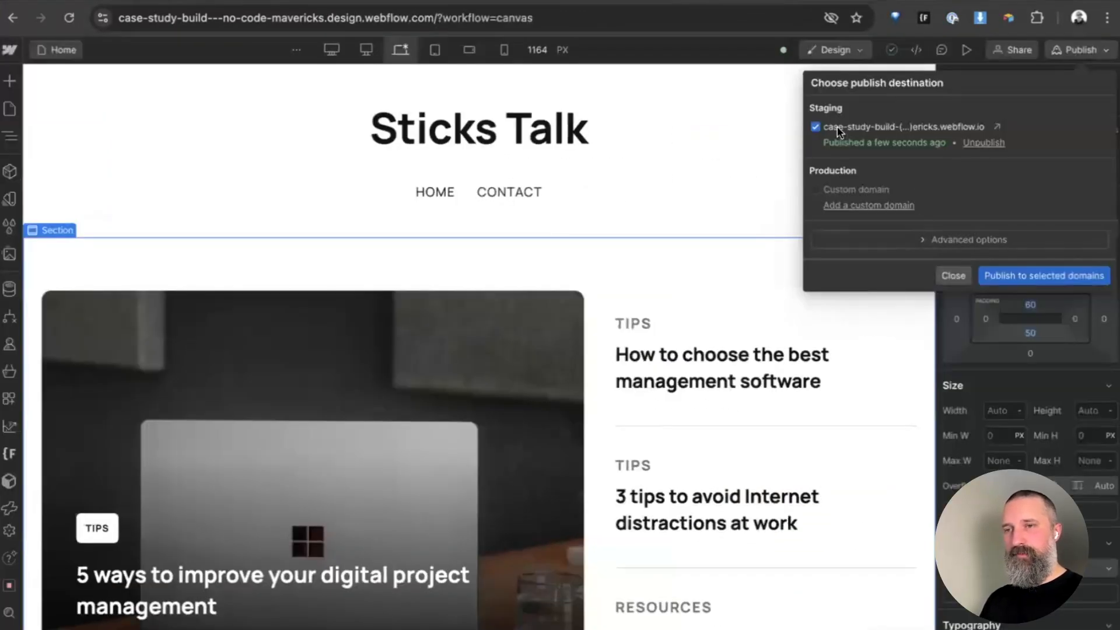
- Reopen the published staging site to highlight its web address, then switch to the example site's drumming article
{"action": "left_click", "coordinate": [861, 129]}
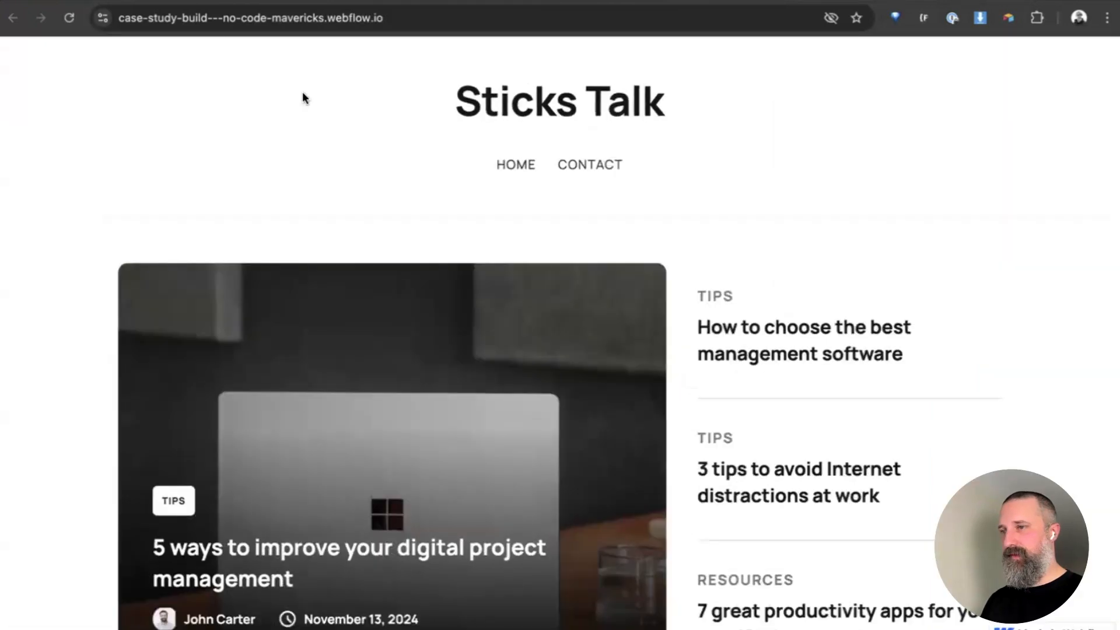
{"action": "left_click", "coordinate": [214, 23]}
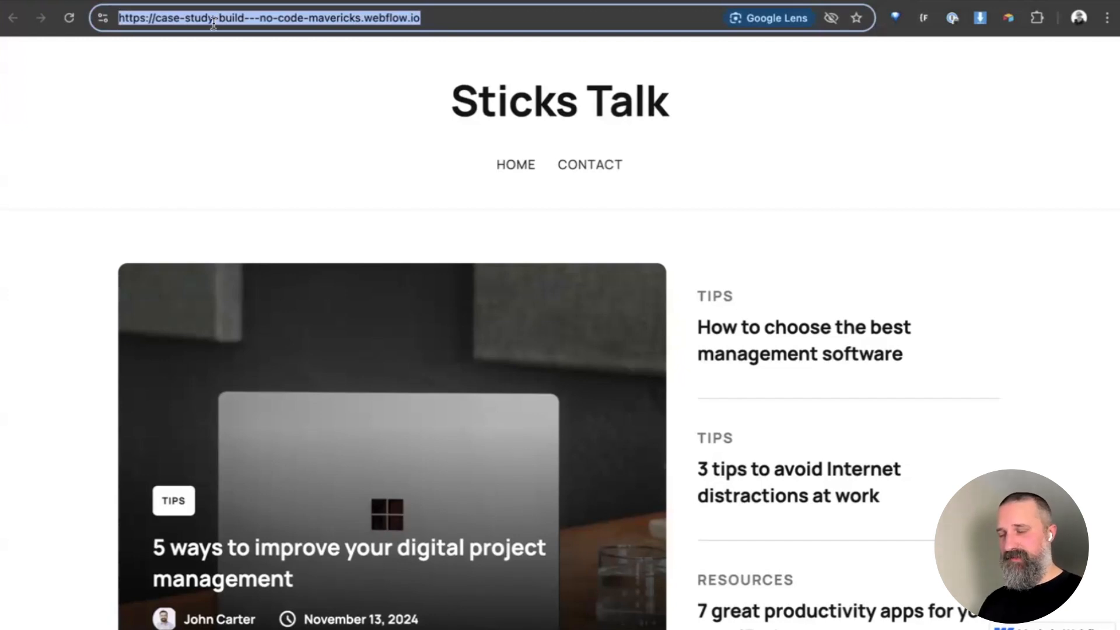
{"action": "type", "text": "https://sticks-talk-820674.webflow.io/blog/unlock-your-inner-rhythm-a-dads-guide-to-boosting-your-kids-drumming-musicality"}
{"action": "key", "text": "Return"}
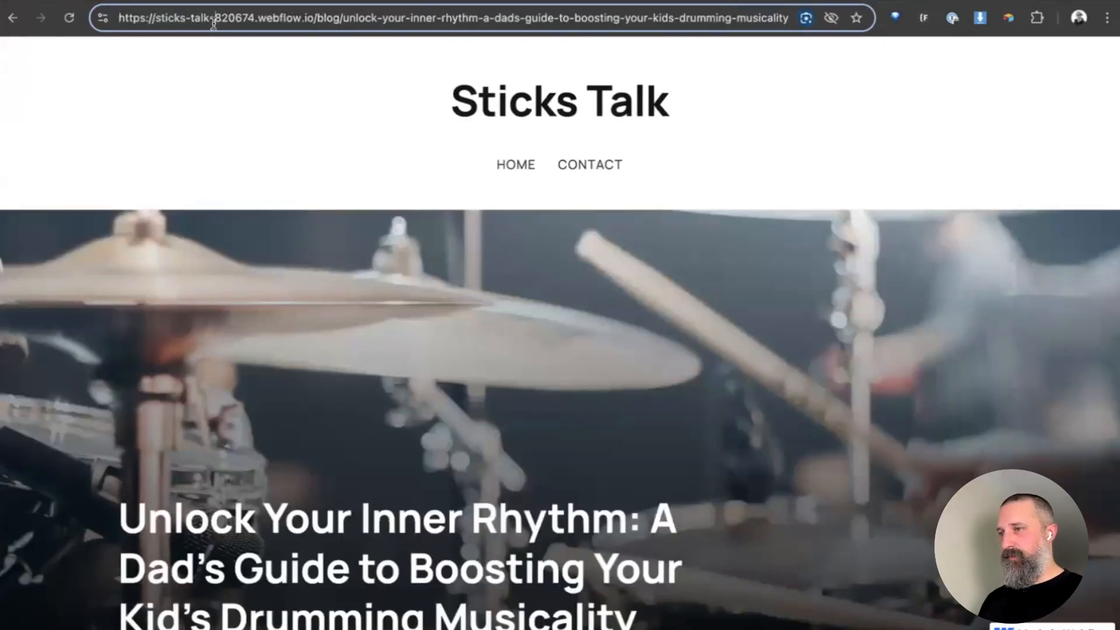
- Compare the drumming article's URL by highlighting its domain, its "/blog" folder and the remaining slug
{"action": "key", "text": "alt+shift+Right"}
{"action": "key", "text": "alt+shift+Right"}
{"action": "key", "text": "alt+shift+Right"}
{"action": "key", "text": "alt+shift+Right"}
{"action": "key", "text": "alt+shift+Right"}
{"action": "key", "text": "alt+shift+Right"}
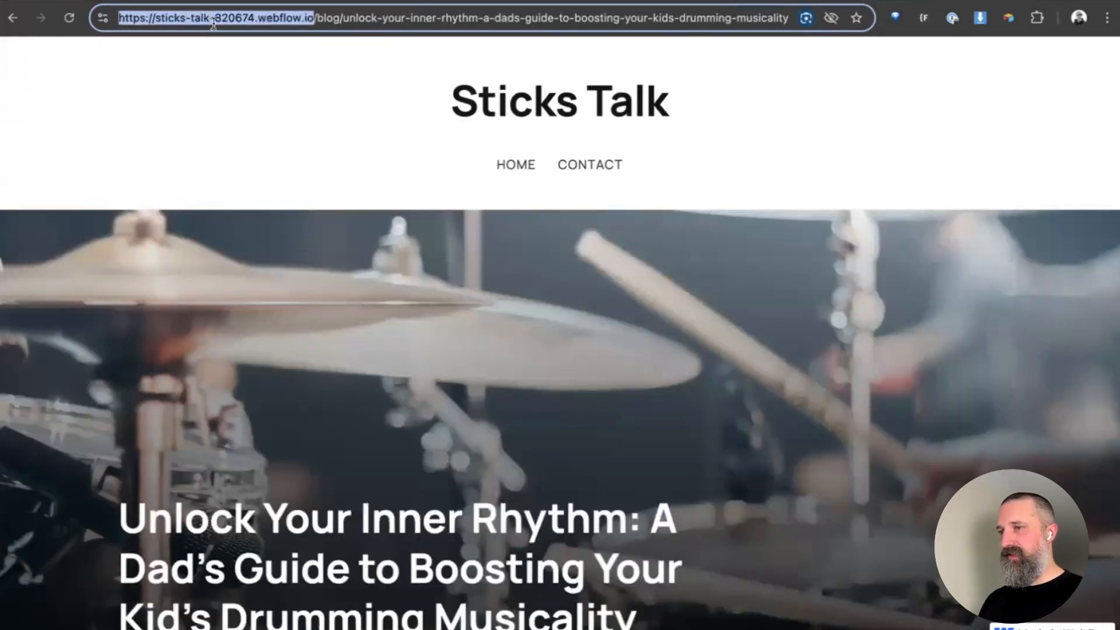
{"action": "key", "text": "Right"}
{"action": "key", "text": "alt+shift+Right"}
{"action": "key", "text": "Right"}
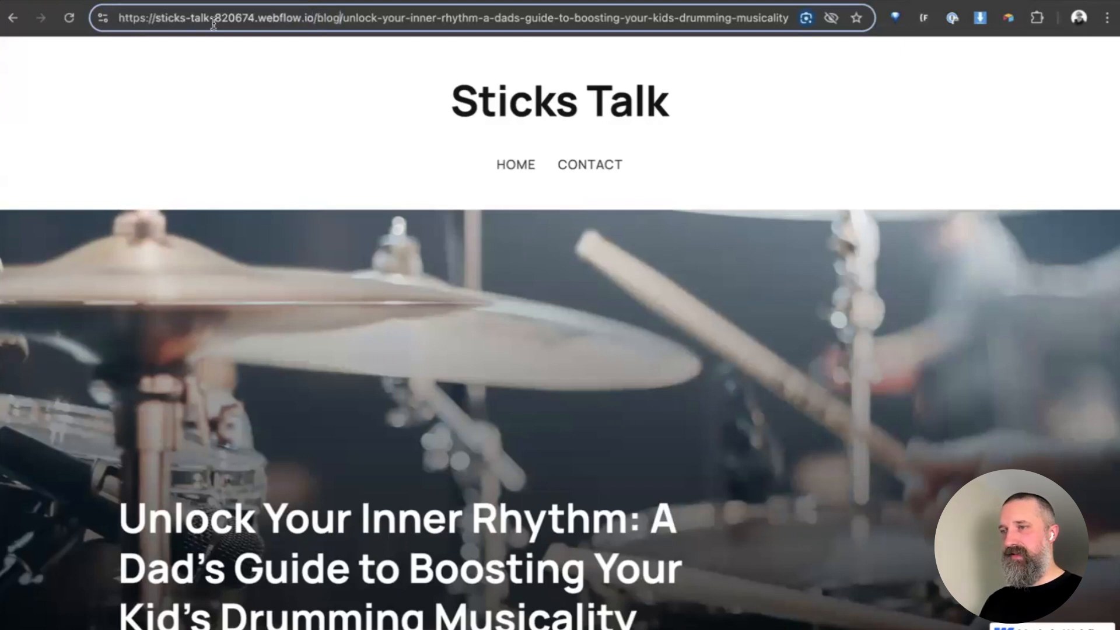
{"action": "key", "text": "super+shift+Right"}
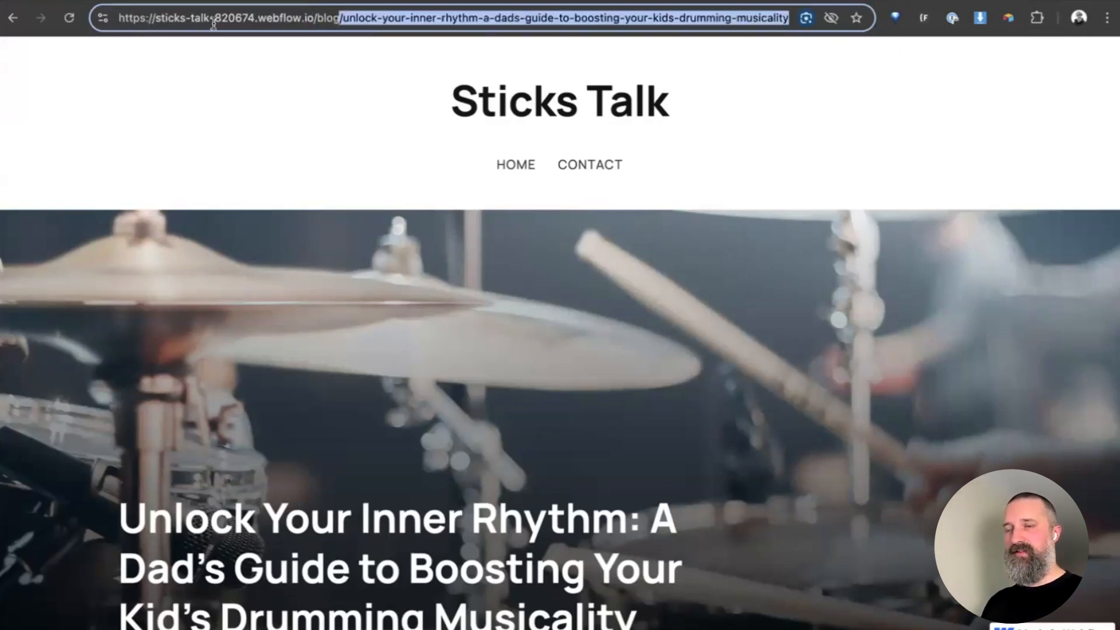
- Switch back to the Webflow Designer, dismiss the publish options and open the list of CMS collections
{"action": "key", "text": "ctrl+shift+Tab"}
{"action": "key", "text": "ctrl+shift+Tab"}
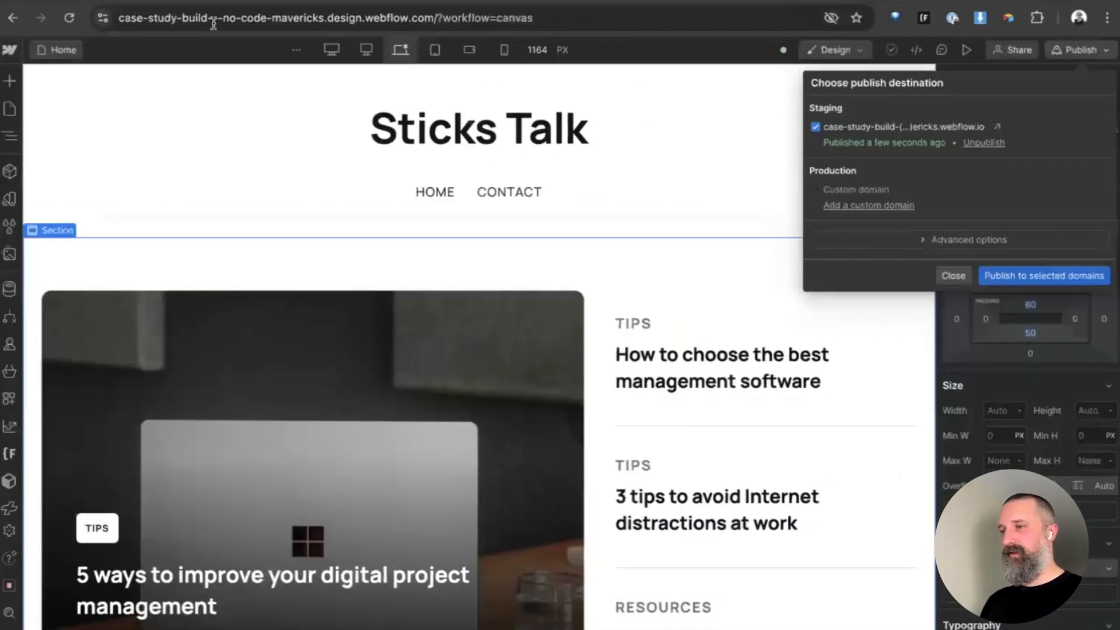
{"action": "left_click", "coordinate": [10, 290]}
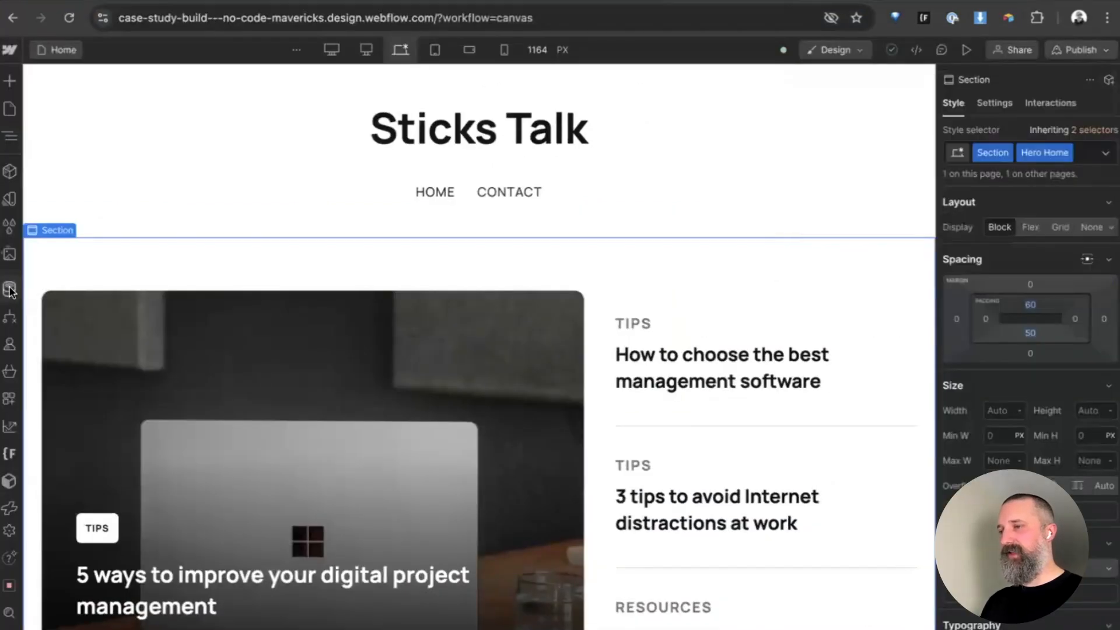
{"action": "left_click", "coordinate": [10, 290]}
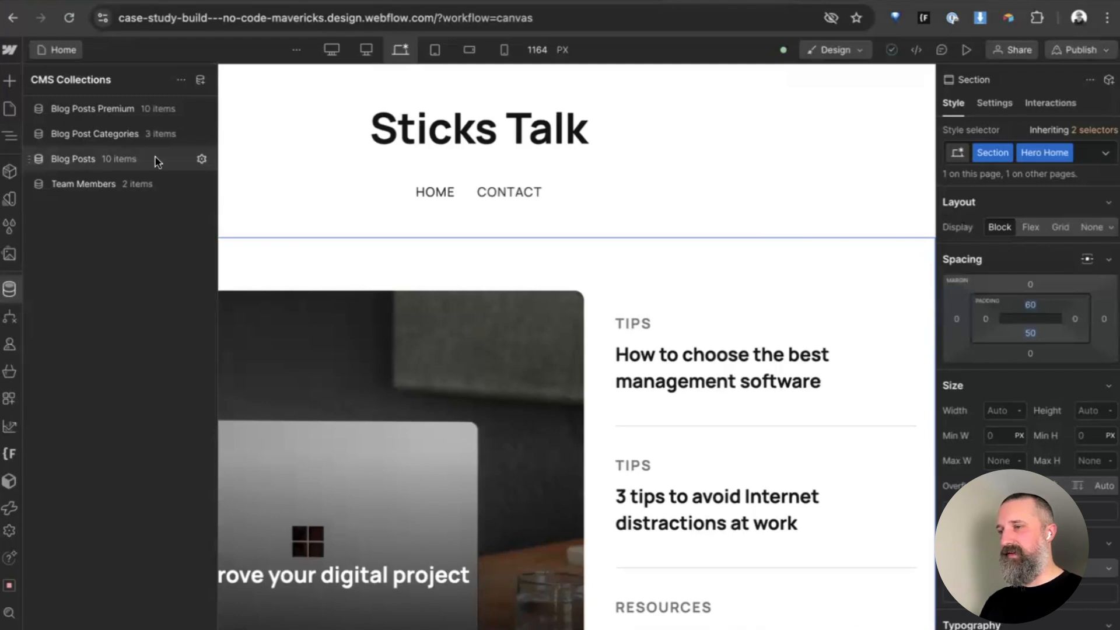
- Inspect the Blog Posts collection's settings, highlighting its Collection URL, and cancel out to the item list
{"action": "left_click", "coordinate": [201, 159]}
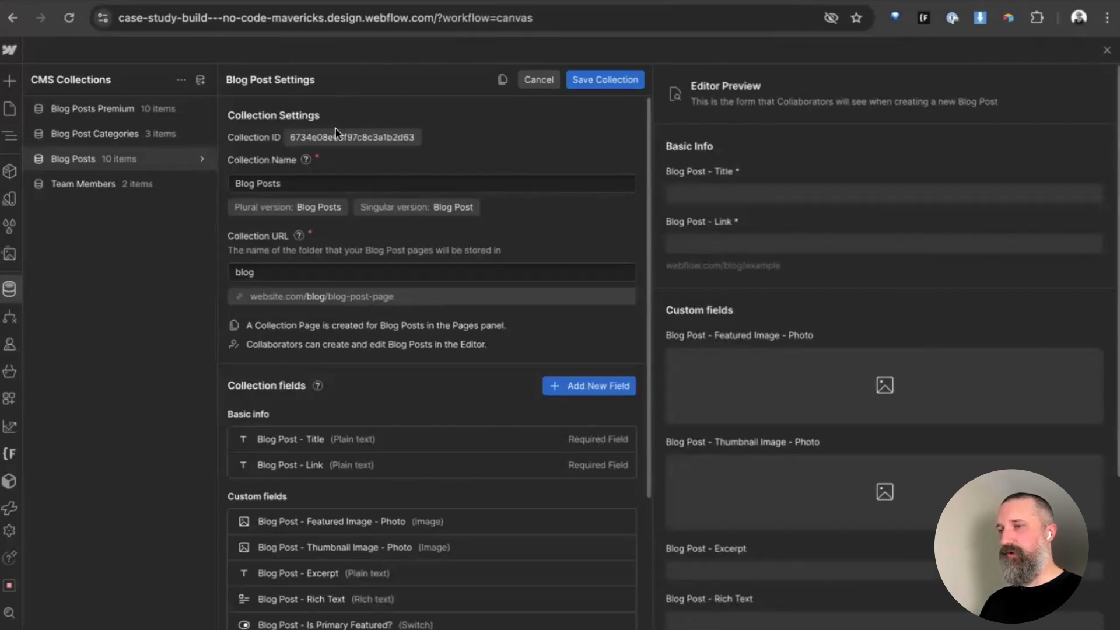
{"action": "scroll", "coordinate": [400, 177], "scroll_direction": "down", "scroll_amount": 1}
{"action": "scroll", "coordinate": [400, 178], "scroll_direction": "up", "scroll_amount": 1}
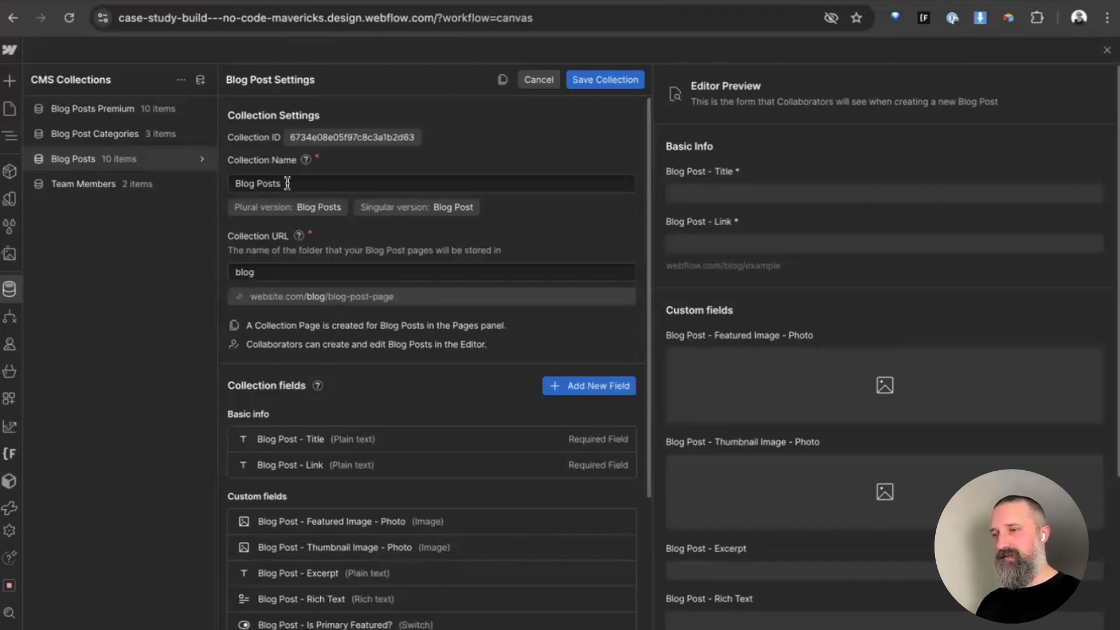
{"action": "double_click", "coordinate": [261, 272]}
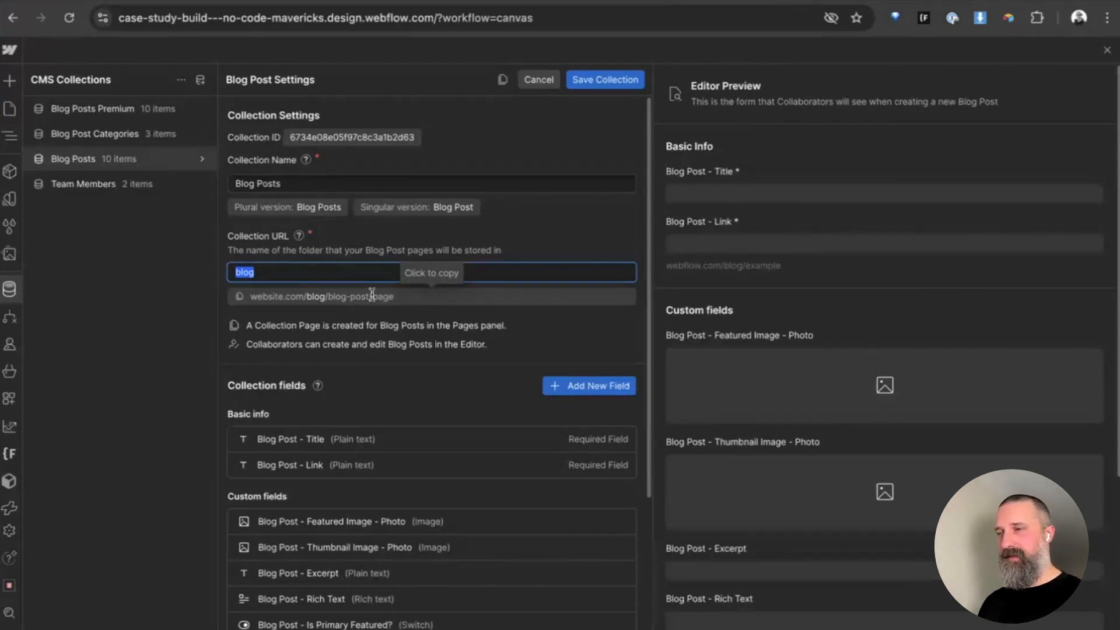
{"action": "left_click", "coordinate": [539, 82]}
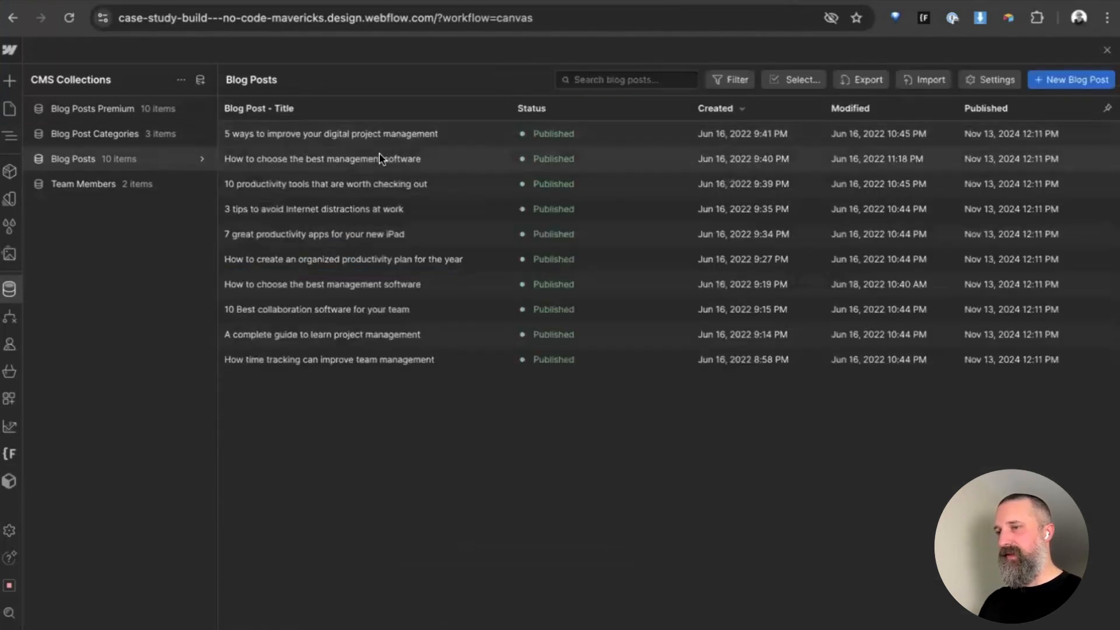
- Open the "5 ways to improve your digital project management" blog post and highlight the slug in its Blog Post - Link field
{"action": "left_click", "coordinate": [351, 136]}
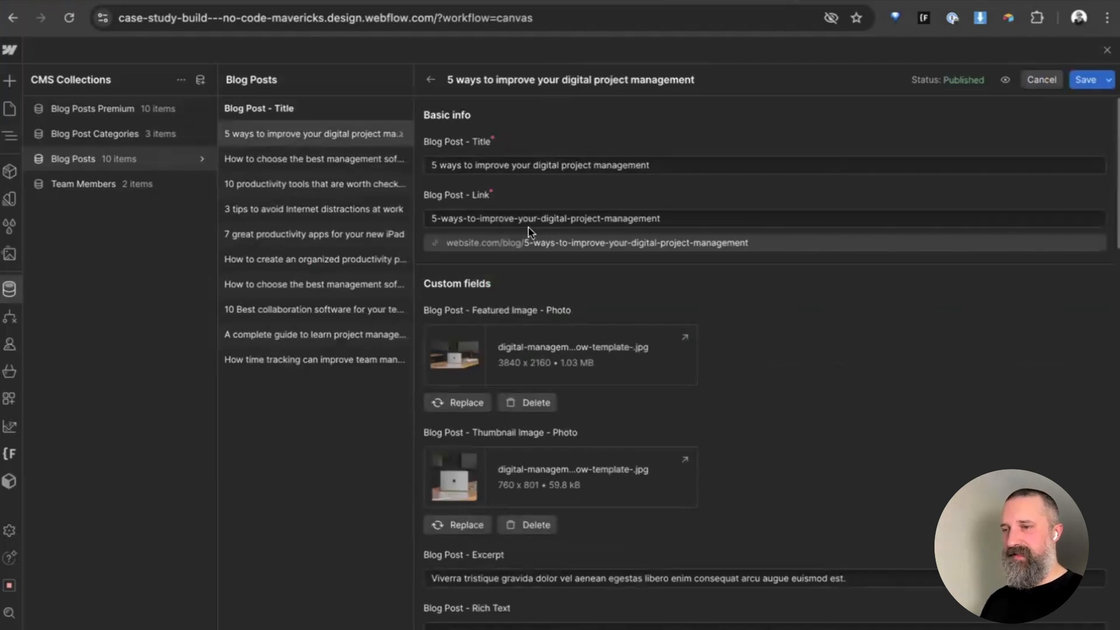
{"action": "left_click", "coordinate": [446, 245]}
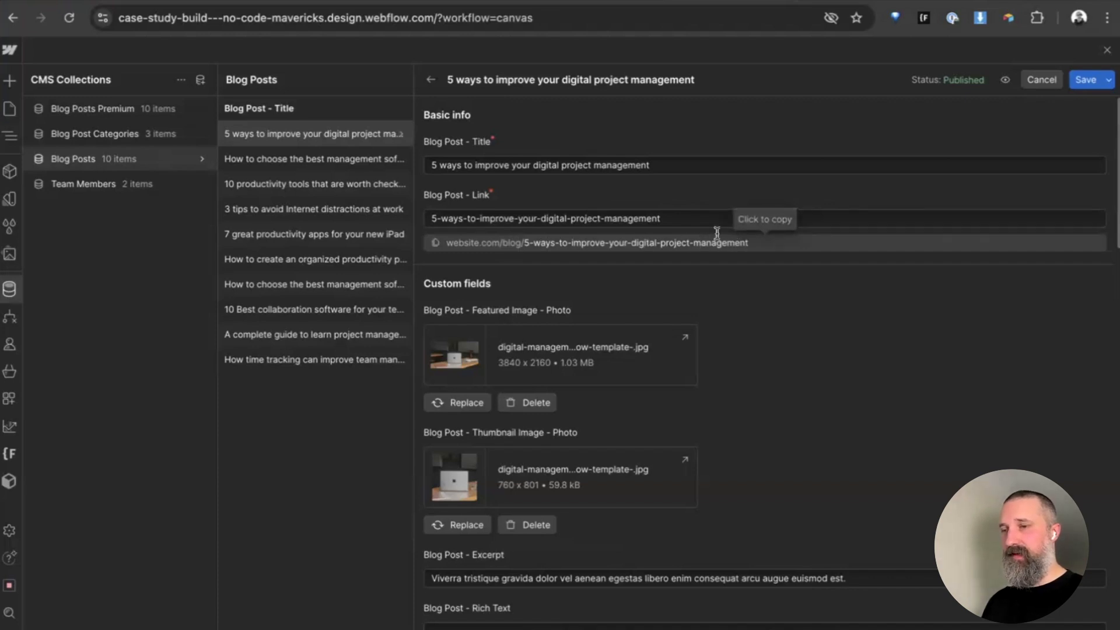
{"action": "left_click", "coordinate": [677, 217]}
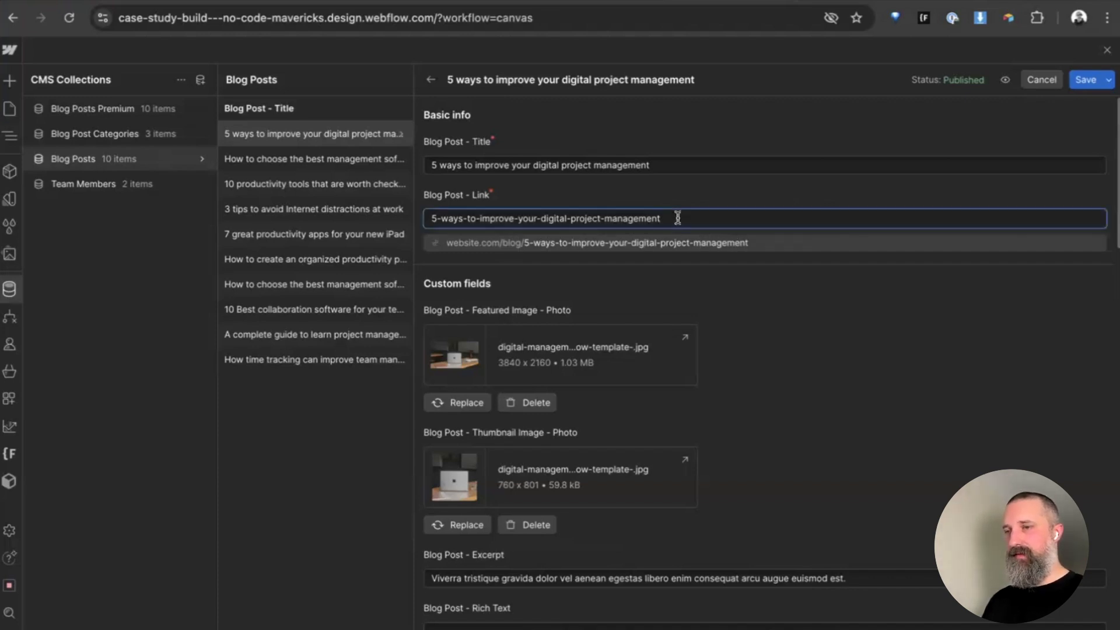
{"action": "key", "text": "ctrl+a"}
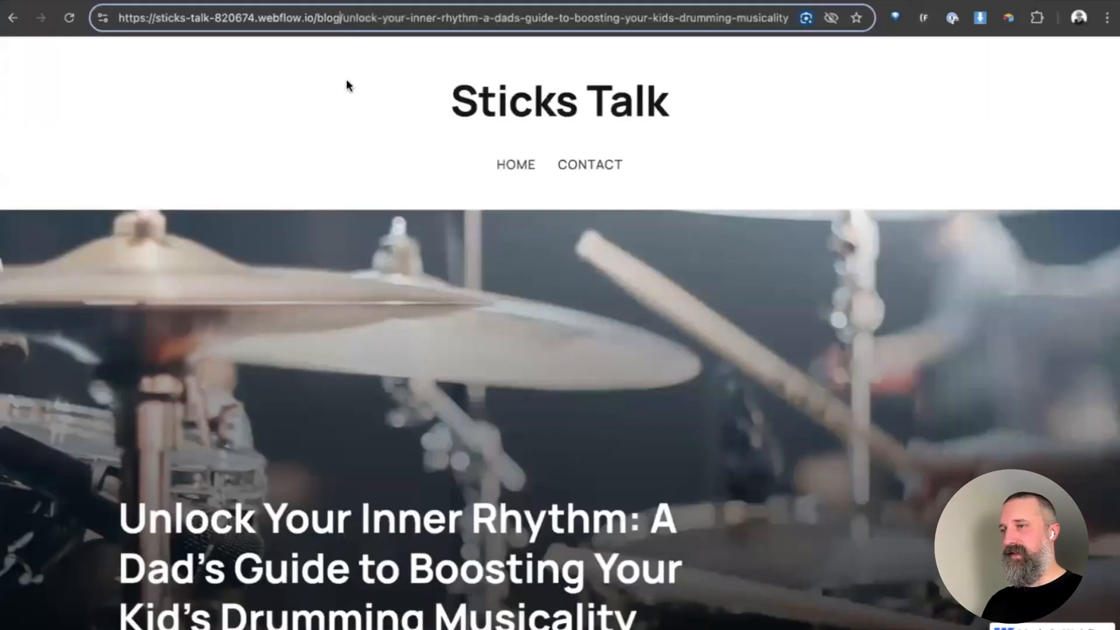
- Switch to the example drumming article and highlight its domain, then the path that follows it in the web address
{"action": "key", "text": "super+Left"}
{"action": "key", "text": "super+Right"}
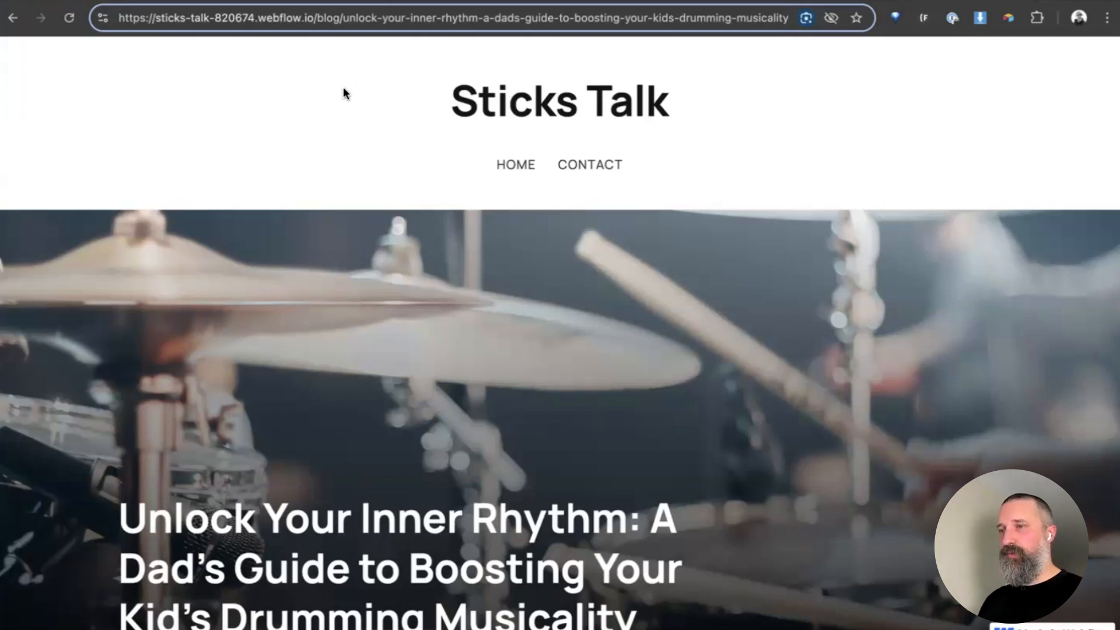
{"action": "key", "text": "super+Left"}
{"action": "key", "text": "shift+alt+Right"}
{"action": "key", "text": "shift+alt+Right"}
{"action": "key", "text": "shift+alt+Right"}
{"action": "key", "text": "shift+alt+Right"}
{"action": "key", "text": "shift+alt+Right"}
{"action": "key", "text": "shift+alt+Right"}
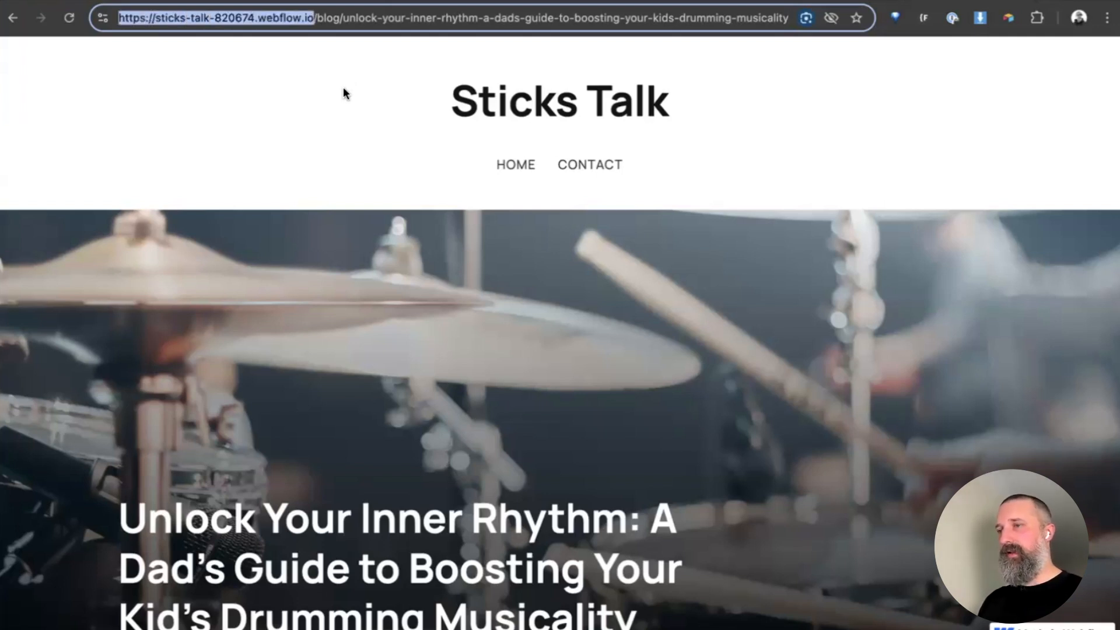
{"action": "key", "text": "Right"}
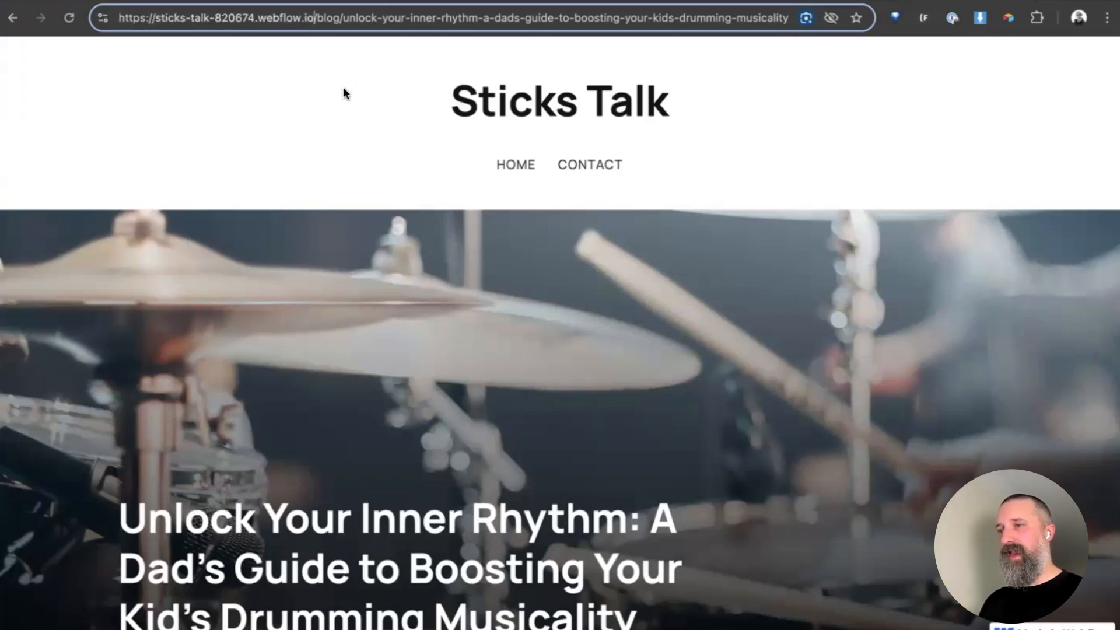
{"action": "key", "text": "shift+super+Right"}
{"action": "key", "text": "Left"}
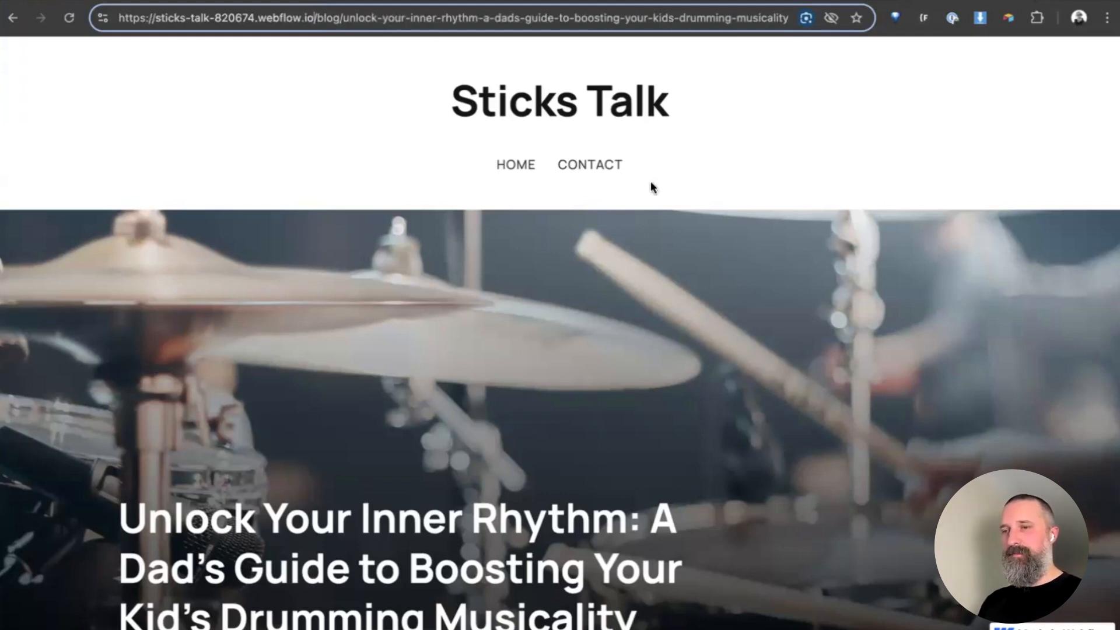
- Look through the example drumming article's header, newsletter form and body content
{"action": "scroll", "coordinate": [808, 368], "scroll_direction": "down", "scroll_amount": 10}
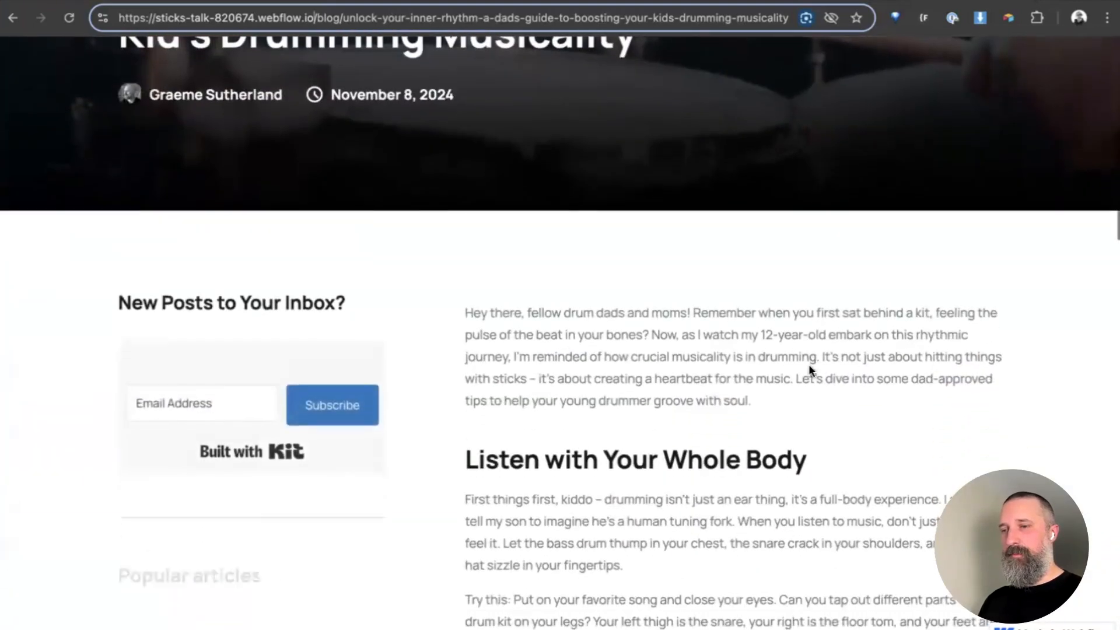
{"action": "scroll", "coordinate": [808, 364], "scroll_direction": "down", "scroll_amount": 12}
{"action": "scroll", "coordinate": [809, 364], "scroll_direction": "down", "scroll_amount": 15}
{"action": "scroll", "coordinate": [809, 365], "scroll_direction": "down", "scroll_amount": 14}
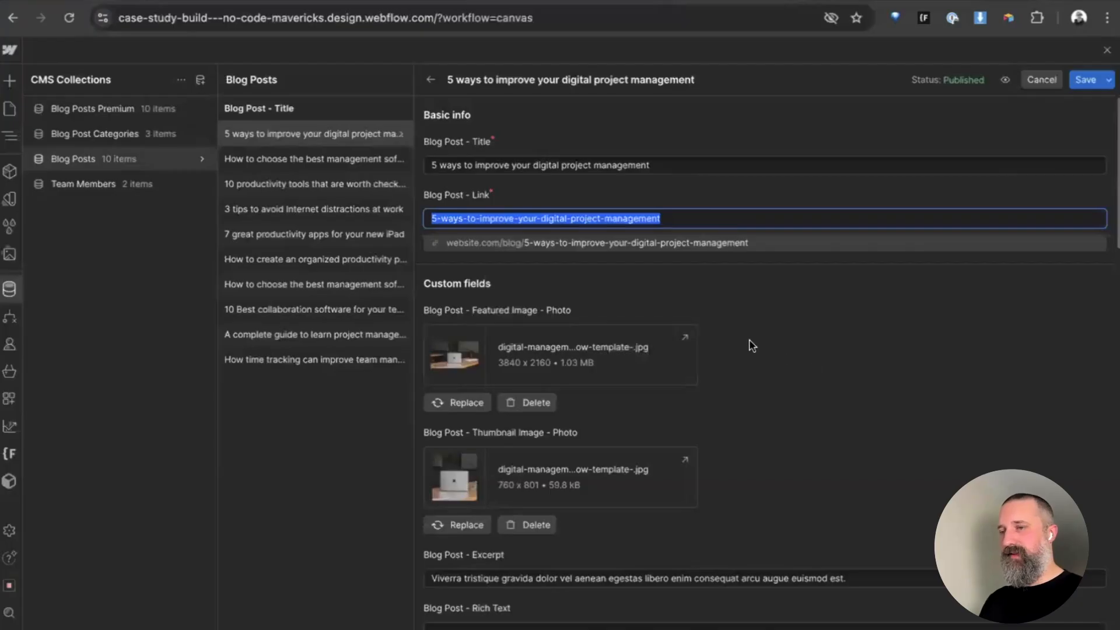
- Back in the Webflow Designer, check the page list, then reopen the "5 ways to improve your digital project management" item in Blog Posts
{"action": "left_click", "coordinate": [10, 111]}
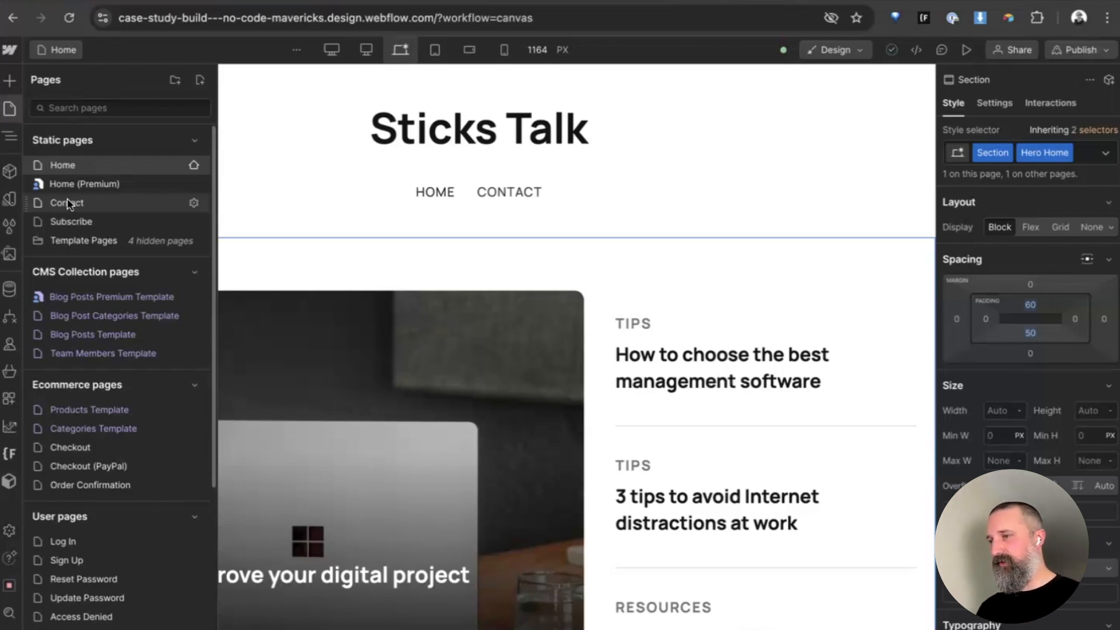
{"action": "left_click", "coordinate": [10, 288]}
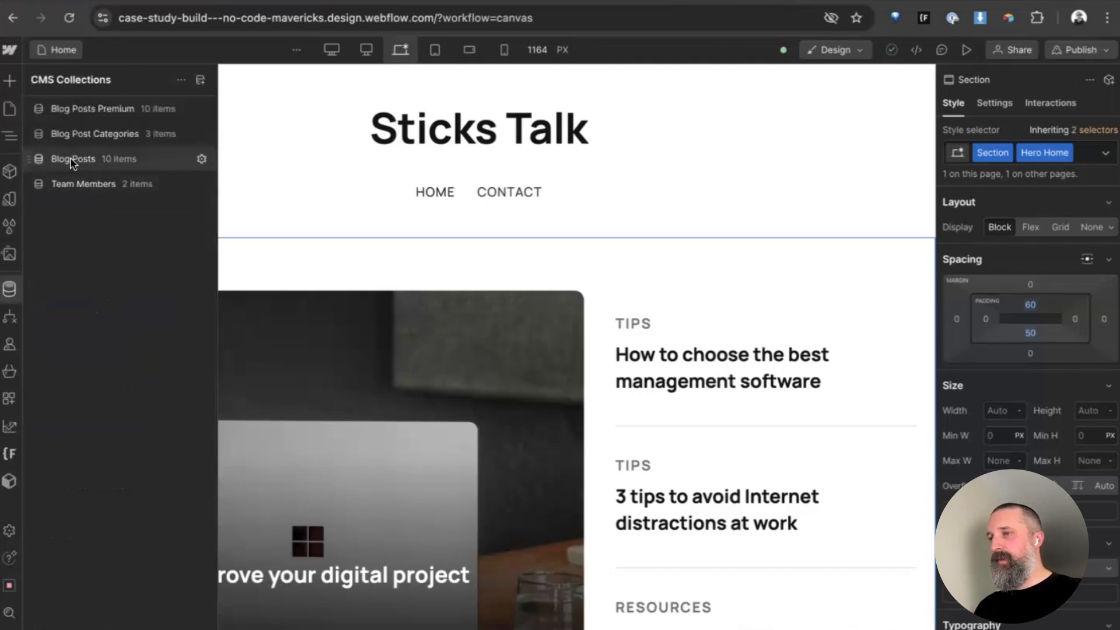
{"action": "left_click", "coordinate": [99, 161]}
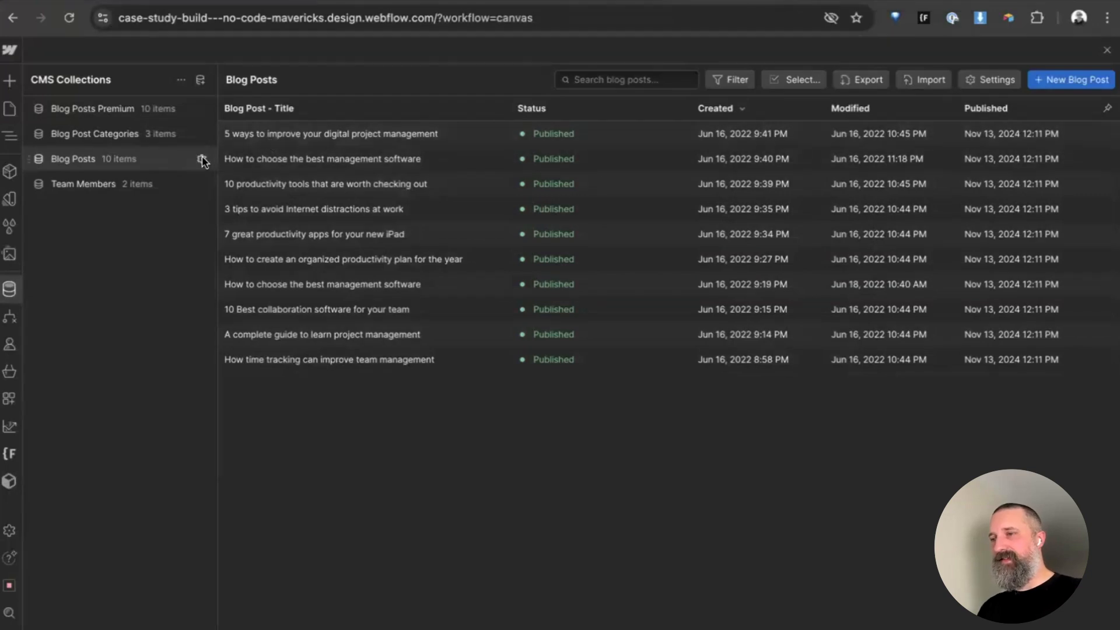
{"action": "left_click", "coordinate": [280, 134]}
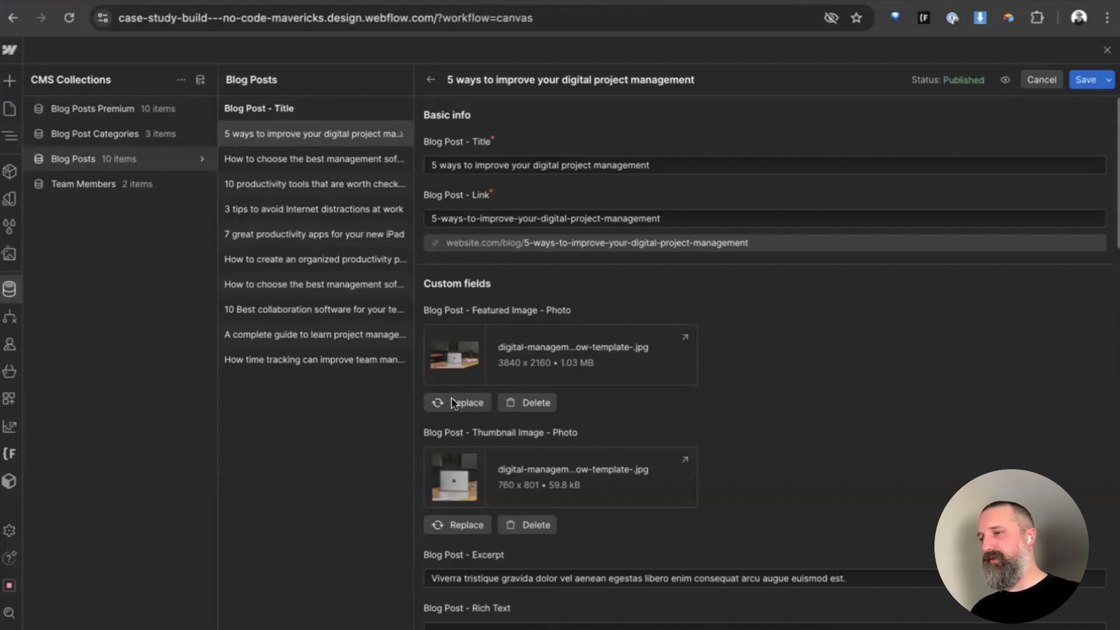
- Review the Blog Posts Template page settings, from General and SEO through Open Graph, site search, RSS and custom code, then close them
{"action": "left_click", "coordinate": [8, 110]}
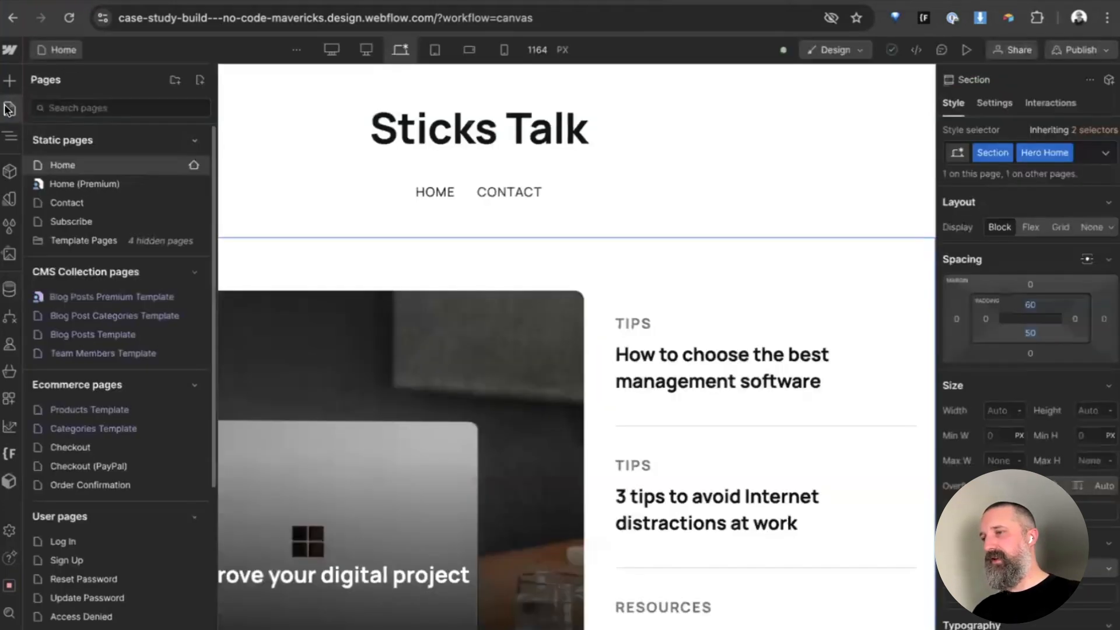
{"action": "scroll", "coordinate": [69, 211], "scroll_direction": "down", "scroll_amount": 2}
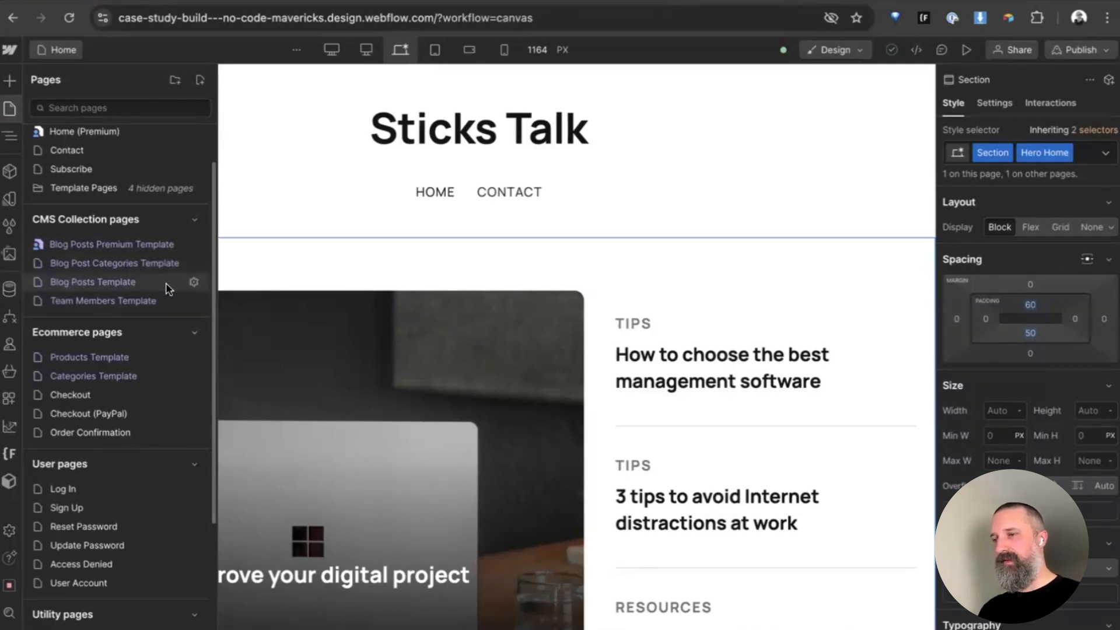
{"action": "left_click", "coordinate": [194, 283]}
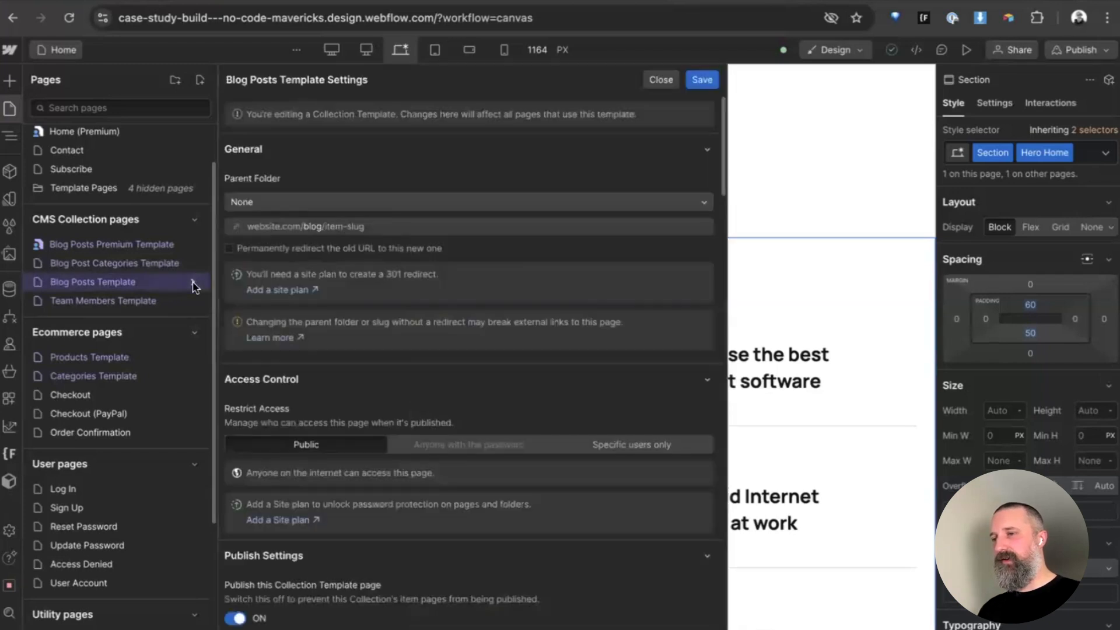
{"action": "scroll", "coordinate": [505, 274], "scroll_direction": "down", "scroll_amount": 5}
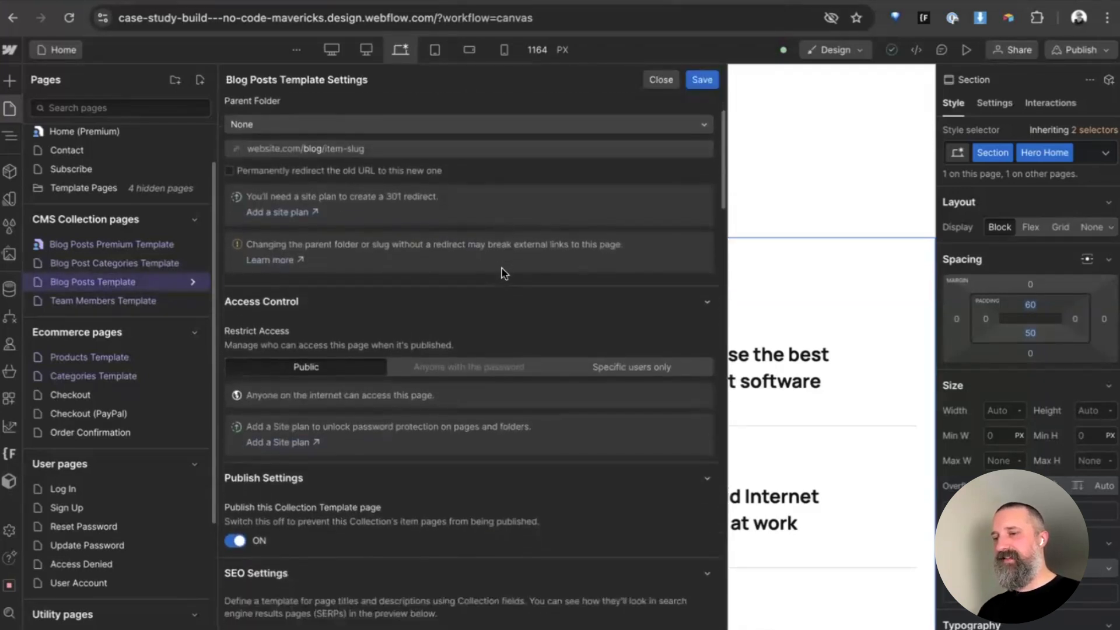
{"action": "scroll", "coordinate": [505, 274], "scroll_direction": "down", "scroll_amount": 7}
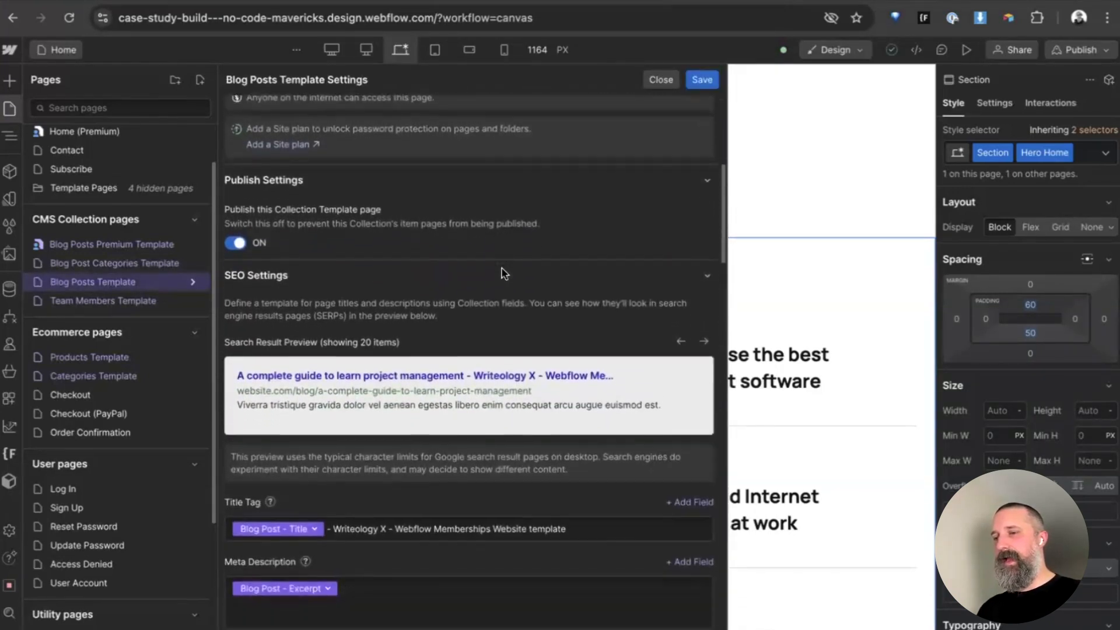
{"action": "scroll", "coordinate": [502, 273], "scroll_direction": "down", "scroll_amount": 4}
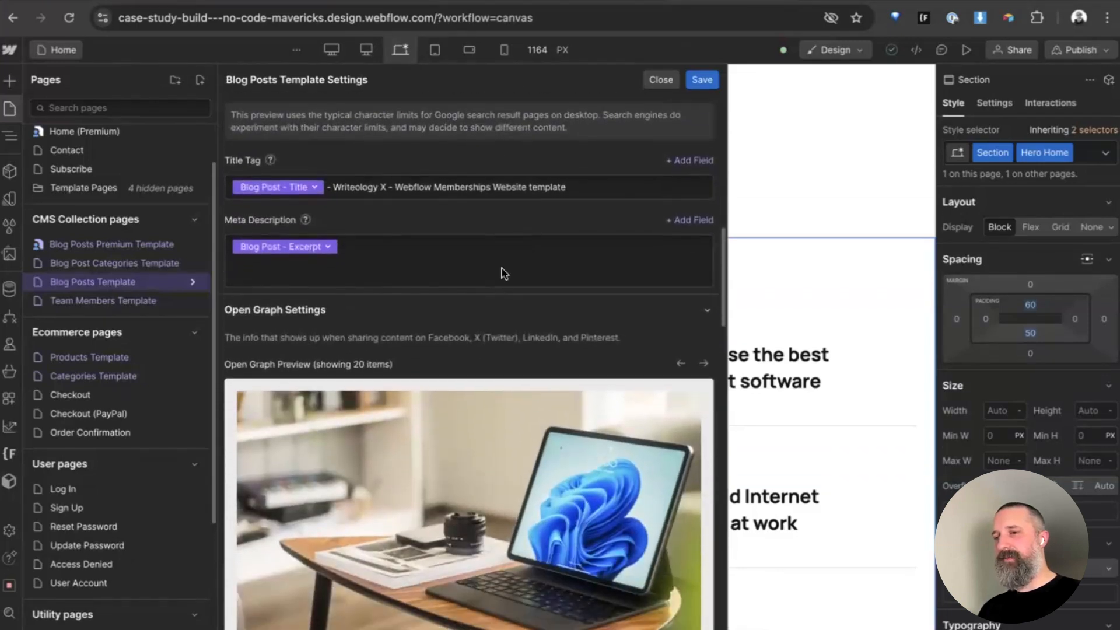
{"action": "scroll", "coordinate": [502, 270], "scroll_direction": "down", "scroll_amount": 8}
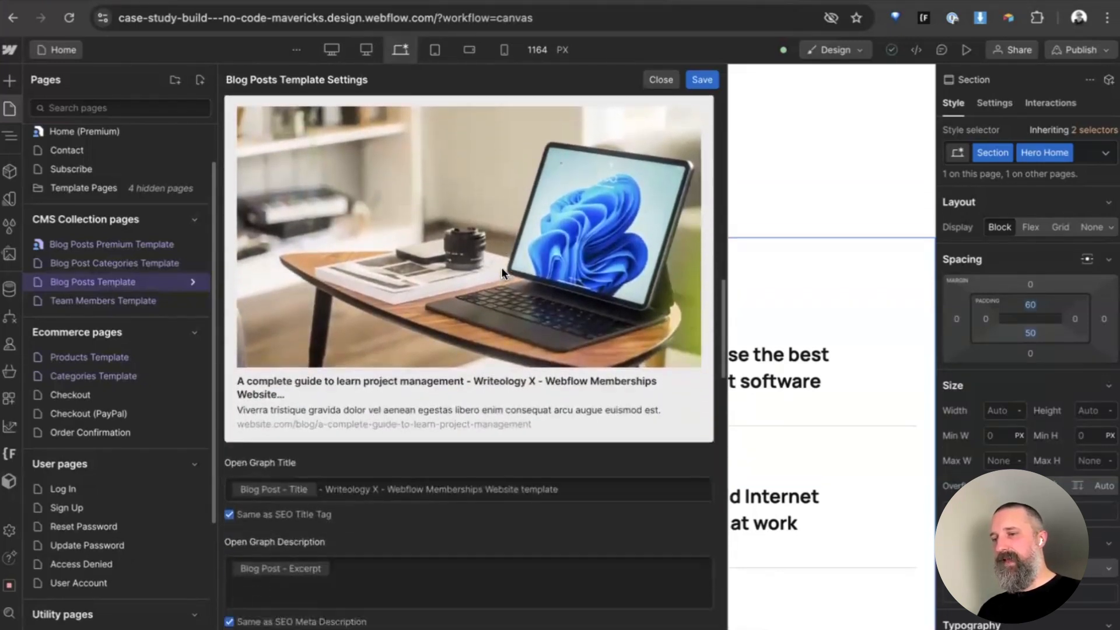
{"action": "scroll", "coordinate": [504, 274], "scroll_direction": "down", "scroll_amount": 9}
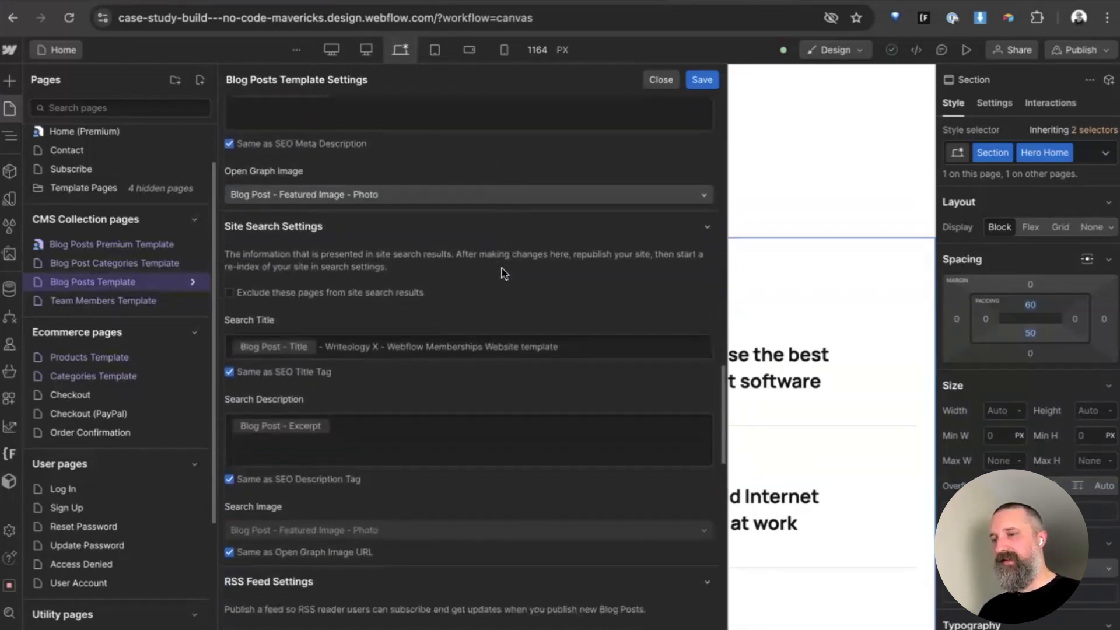
{"action": "scroll", "coordinate": [503, 274], "scroll_direction": "down", "scroll_amount": 3}
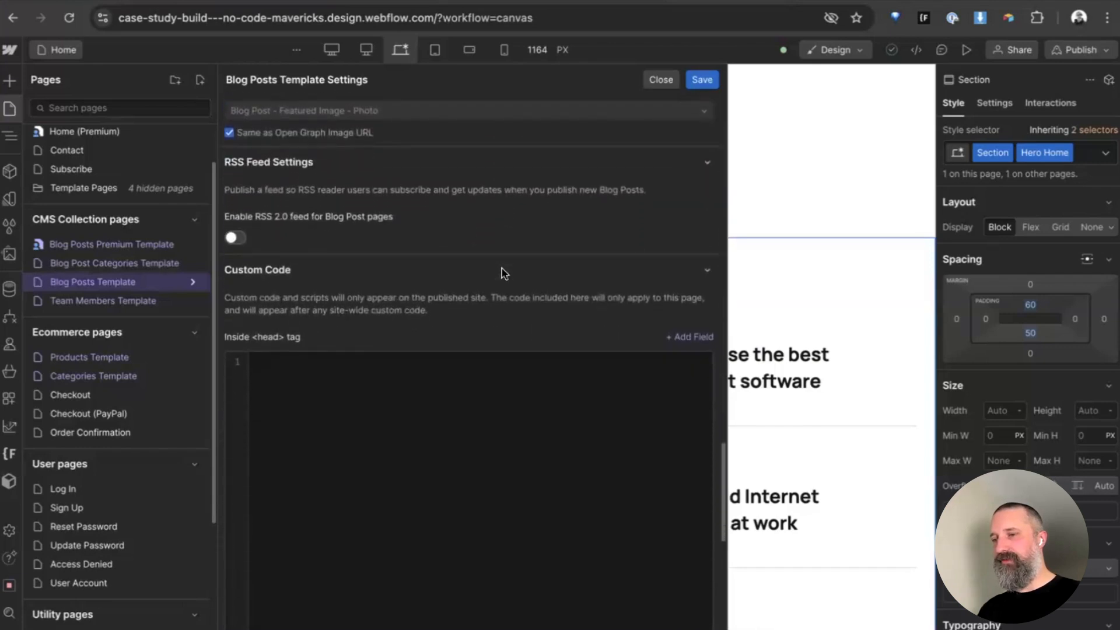
{"action": "scroll", "coordinate": [503, 273], "scroll_direction": "up", "scroll_amount": 15}
{"action": "scroll", "coordinate": [504, 274], "scroll_direction": "up", "scroll_amount": 3}
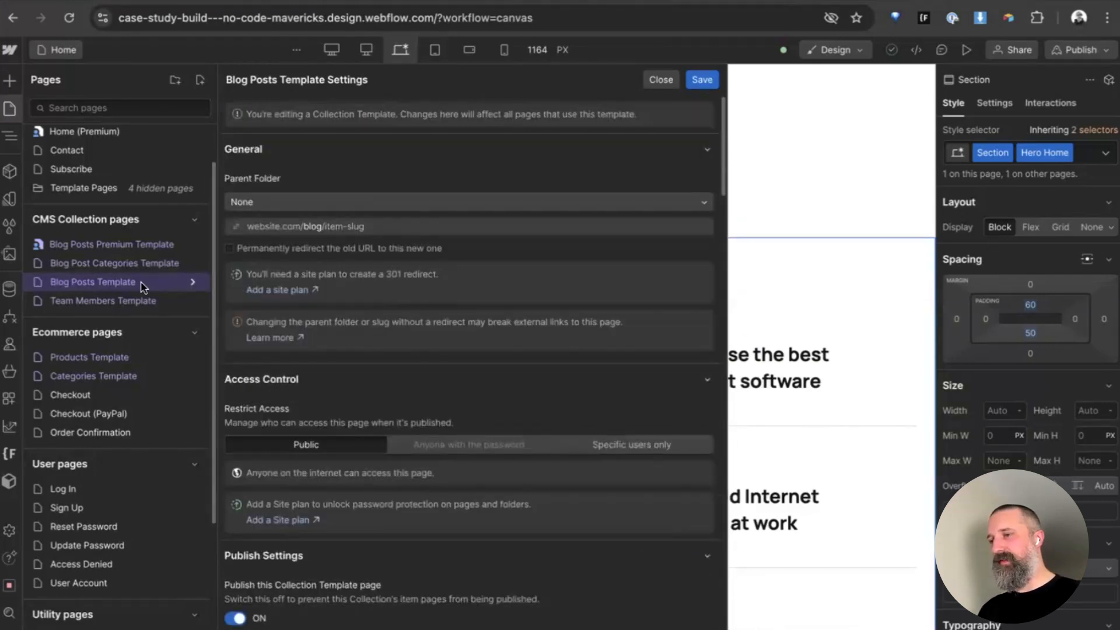
{"action": "left_click", "coordinate": [660, 80]}
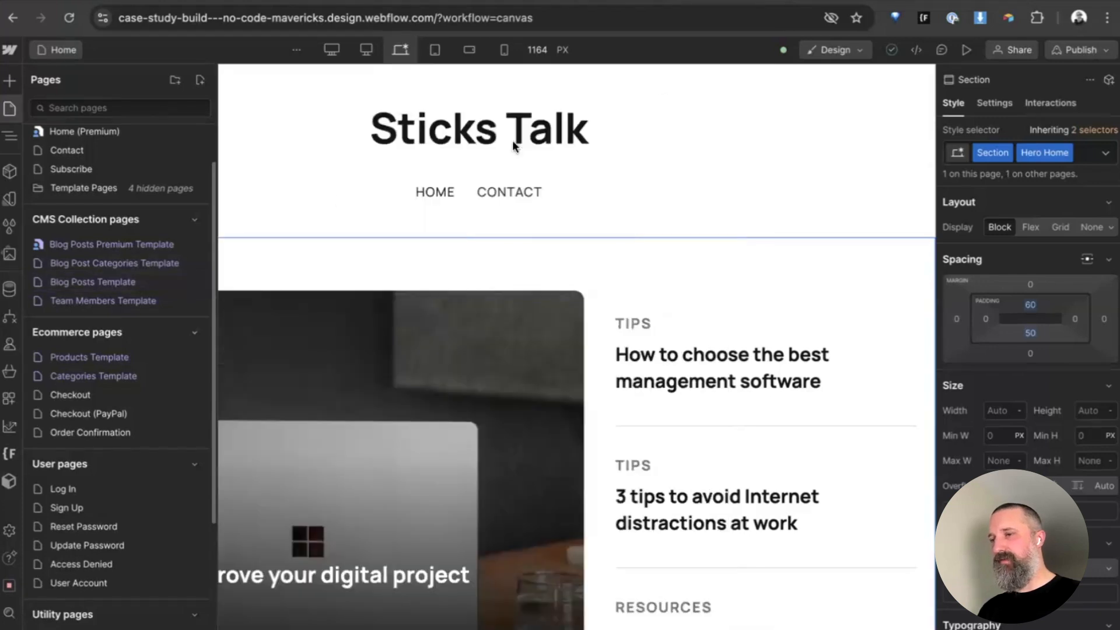
- Open the Blog Posts Template page on the canvas and look over its hero and article layout
{"action": "left_click", "coordinate": [102, 283]}
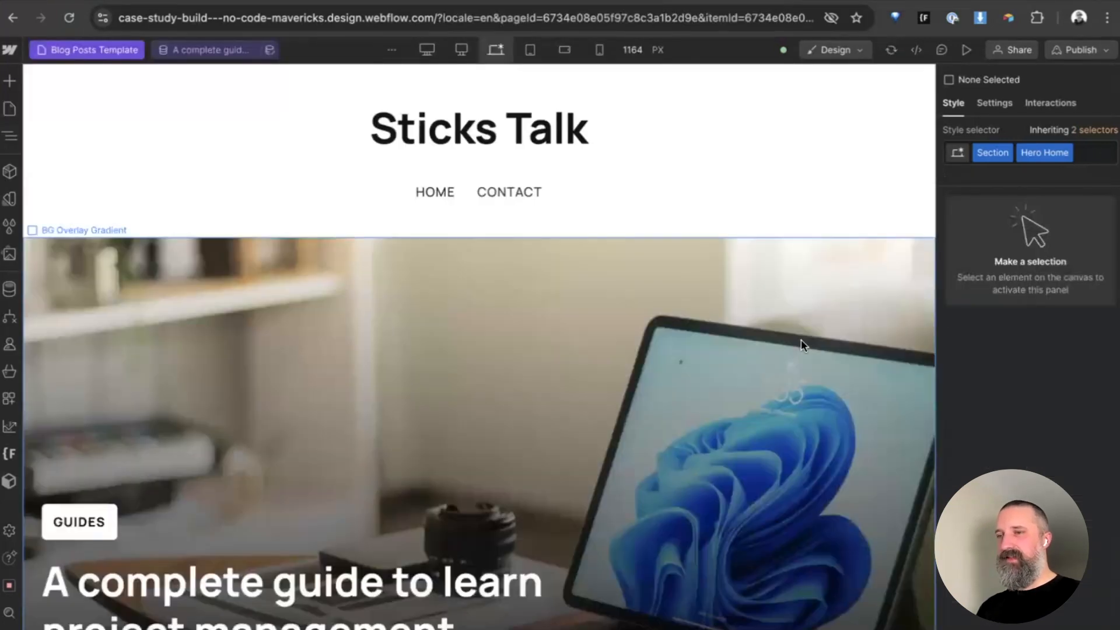
{"action": "scroll", "coordinate": [800, 344], "scroll_direction": "down", "scroll_amount": 7}
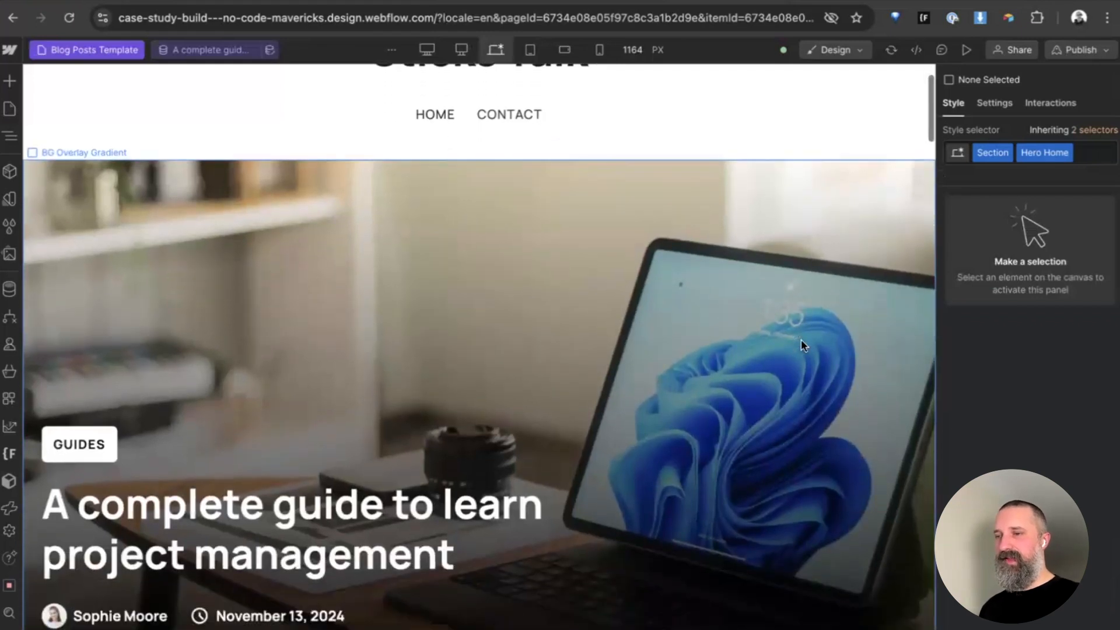
{"action": "scroll", "coordinate": [800, 346], "scroll_direction": "down", "scroll_amount": 3}
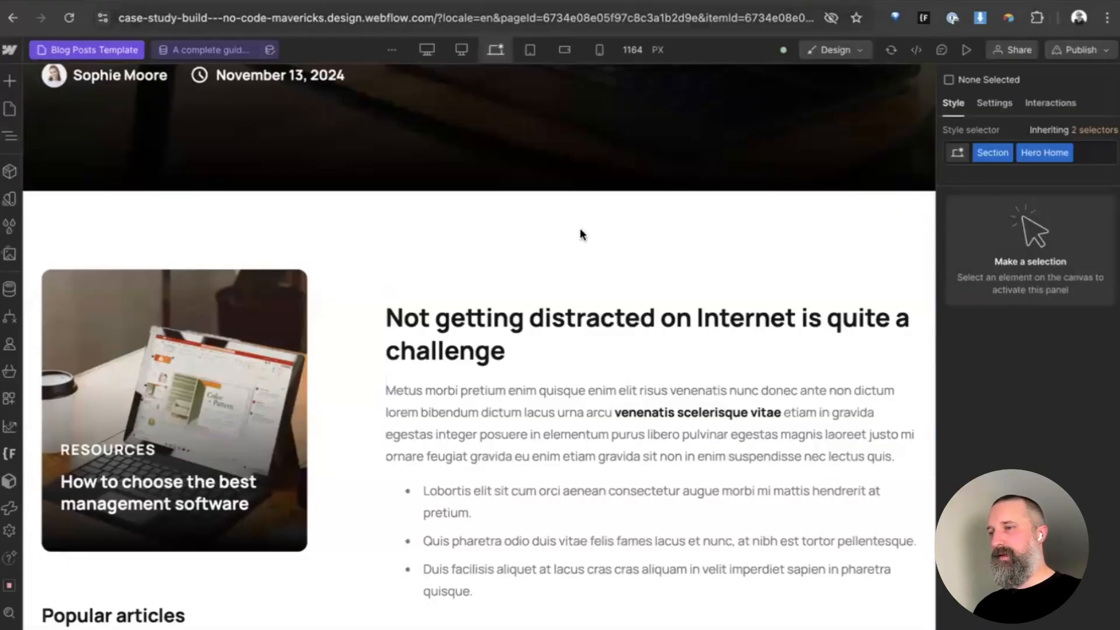
{"action": "scroll", "coordinate": [600, 303], "scroll_direction": "up", "scroll_amount": 10}
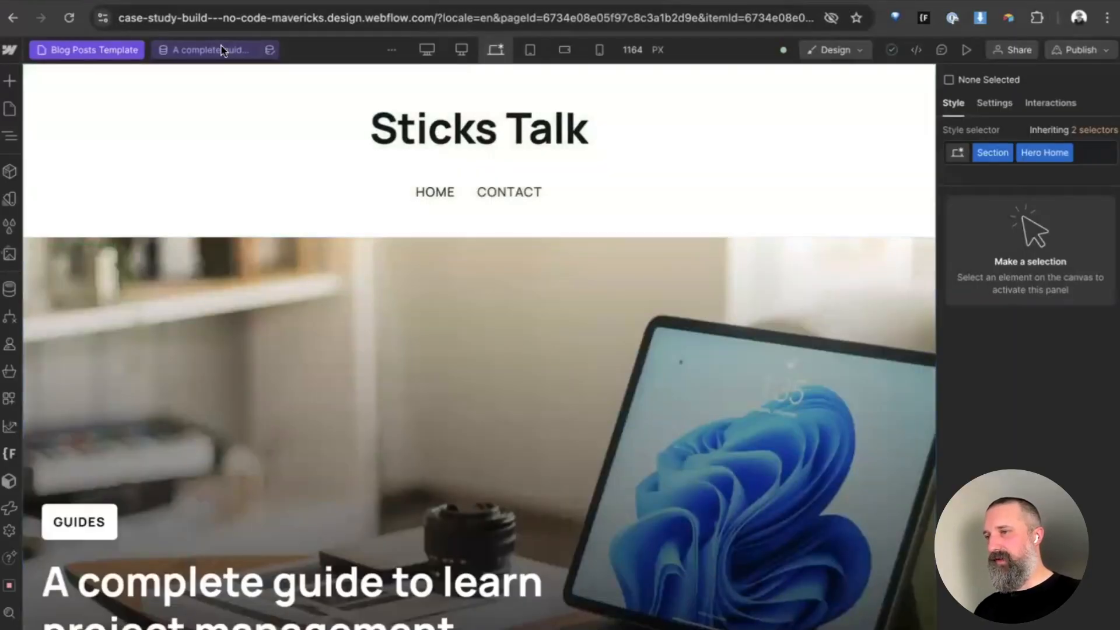
- Preview the template with the "5 ways to improve your digital project management" post and look through its content
{"action": "left_click", "coordinate": [222, 50]}
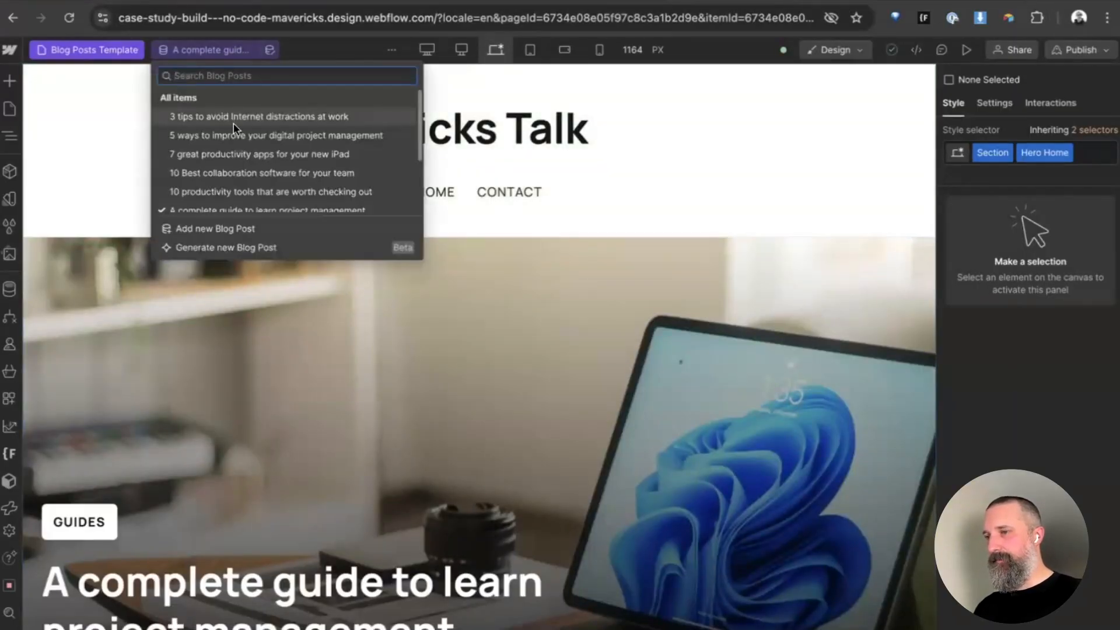
{"action": "scroll", "coordinate": [222, 175], "scroll_direction": "down", "scroll_amount": 1}
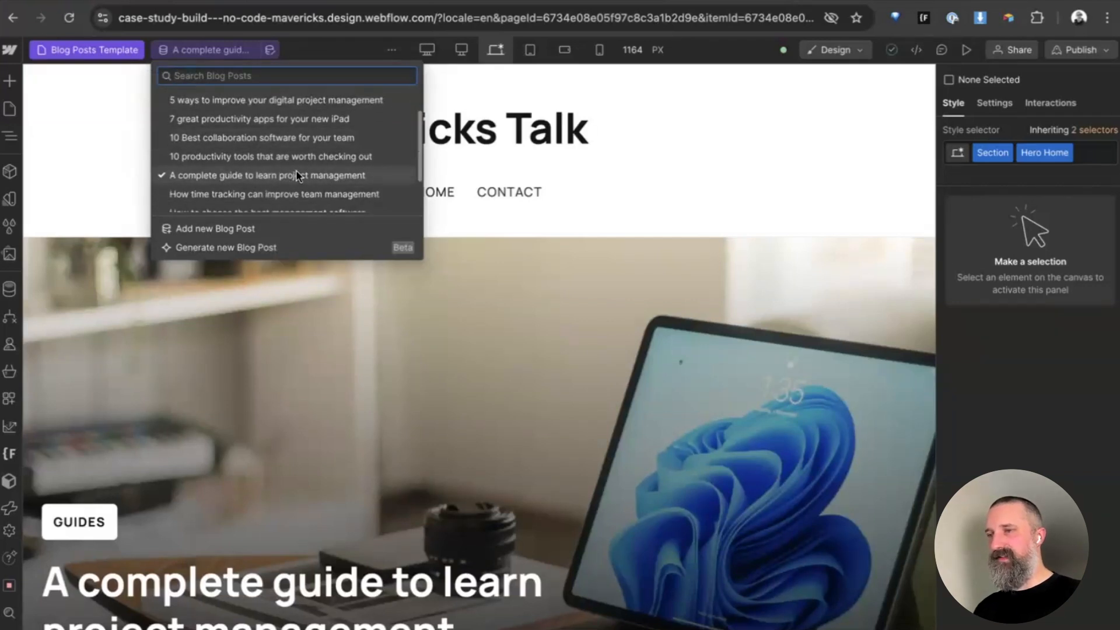
{"action": "scroll", "coordinate": [297, 175], "scroll_direction": "up", "scroll_amount": 1}
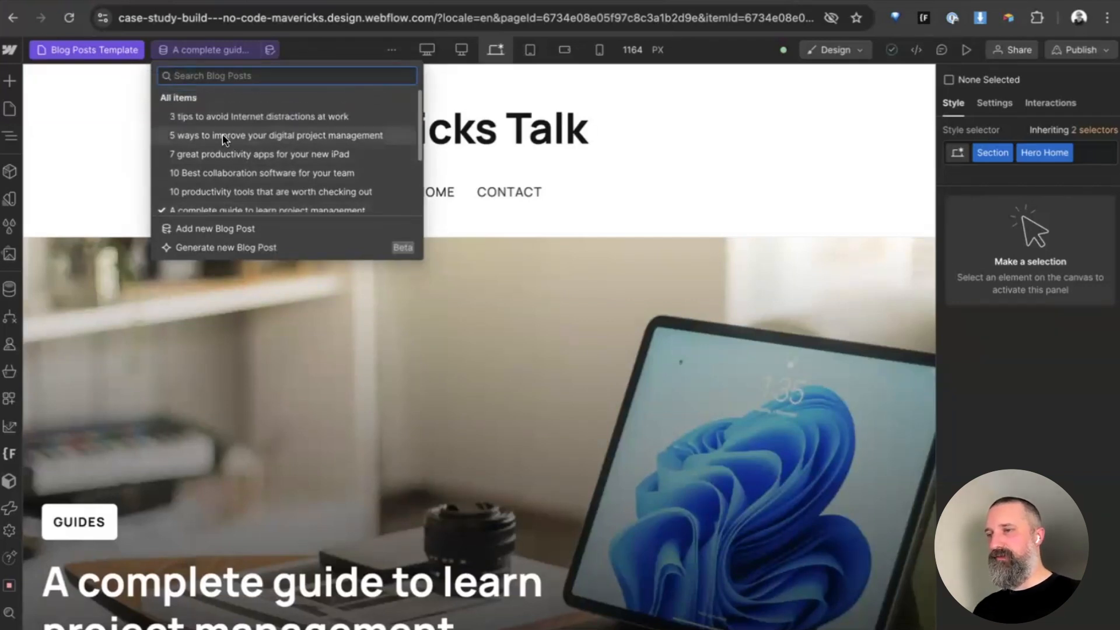
{"action": "left_click", "coordinate": [221, 136]}
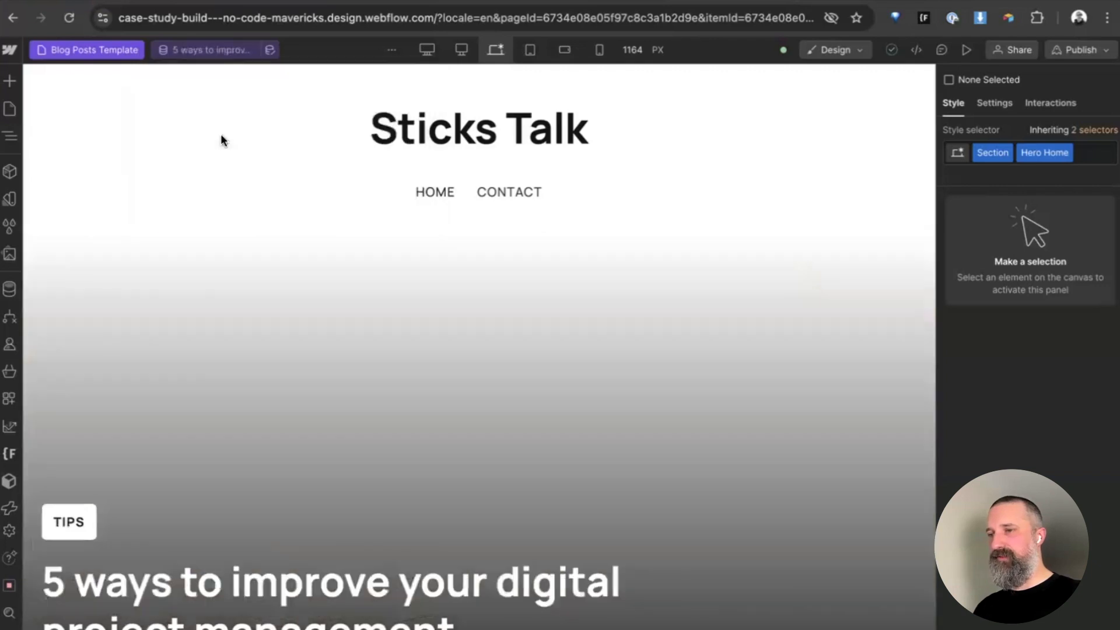
{"action": "scroll", "coordinate": [647, 242], "scroll_direction": "down", "scroll_amount": 6}
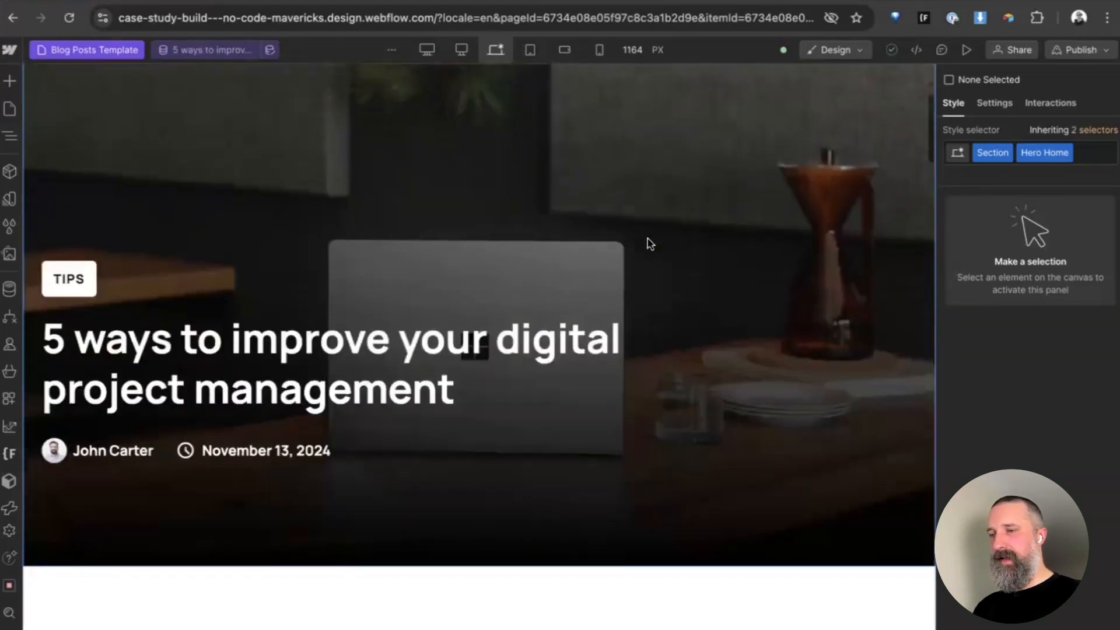
{"action": "scroll", "coordinate": [649, 244], "scroll_direction": "down", "scroll_amount": 8}
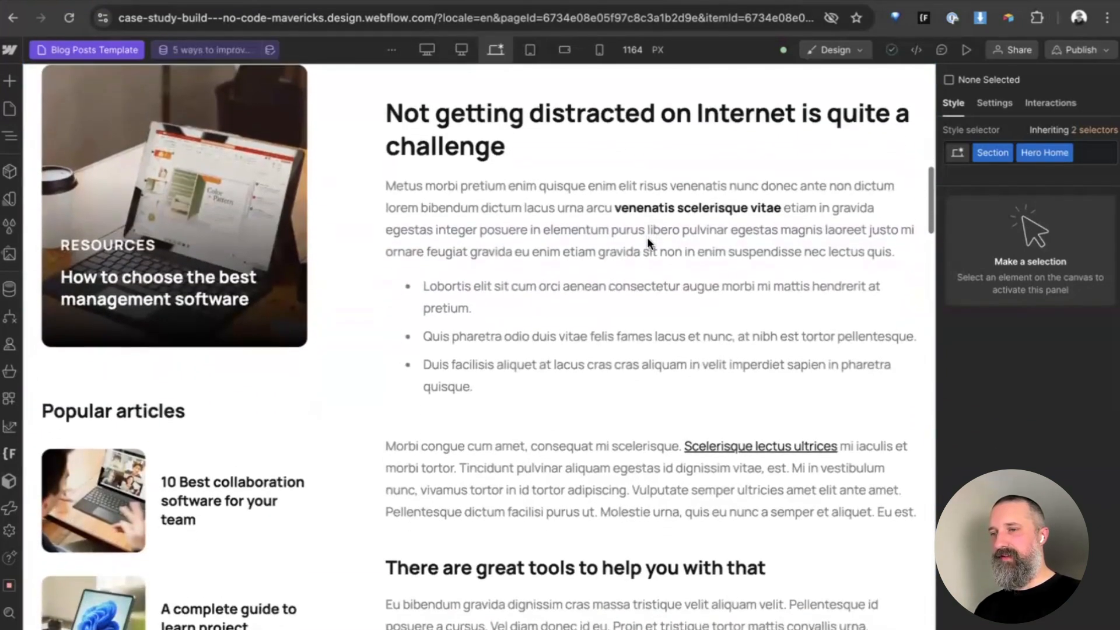
- Inspect how the post hero is built, comparing its BG Overlay Gradient with the parent Section in the page structure
{"action": "scroll", "coordinate": [646, 236], "scroll_direction": "down", "scroll_amount": 4}
{"action": "scroll", "coordinate": [647, 239], "scroll_direction": "up", "scroll_amount": 20}
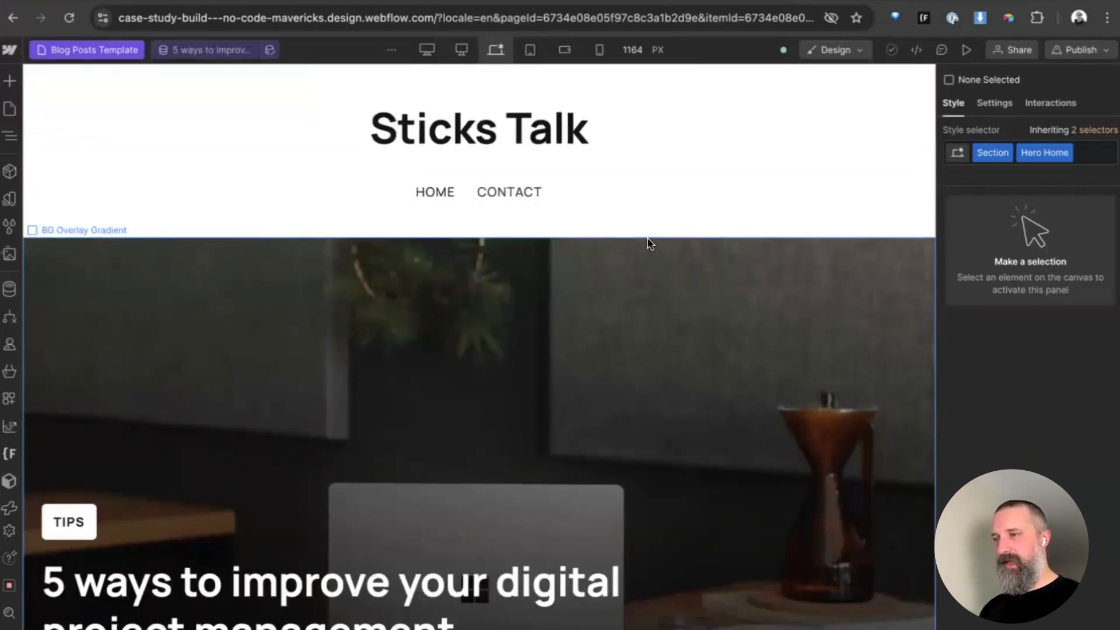
{"action": "scroll", "coordinate": [649, 243], "scroll_direction": "down", "scroll_amount": 3}
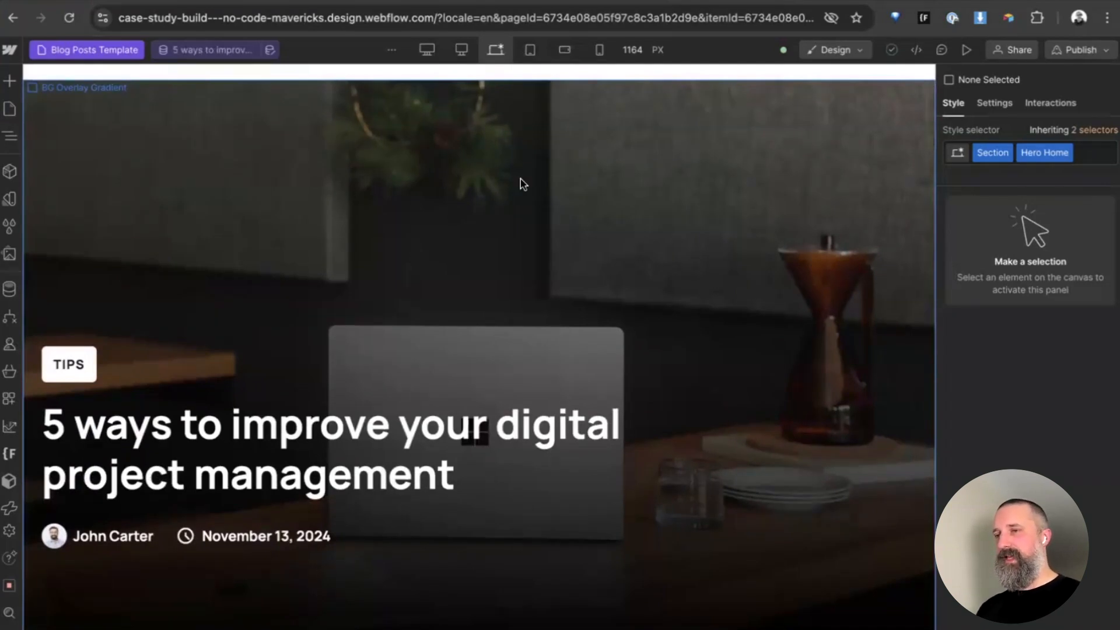
{"action": "left_click", "coordinate": [337, 195]}
{"action": "key", "text": "z"}
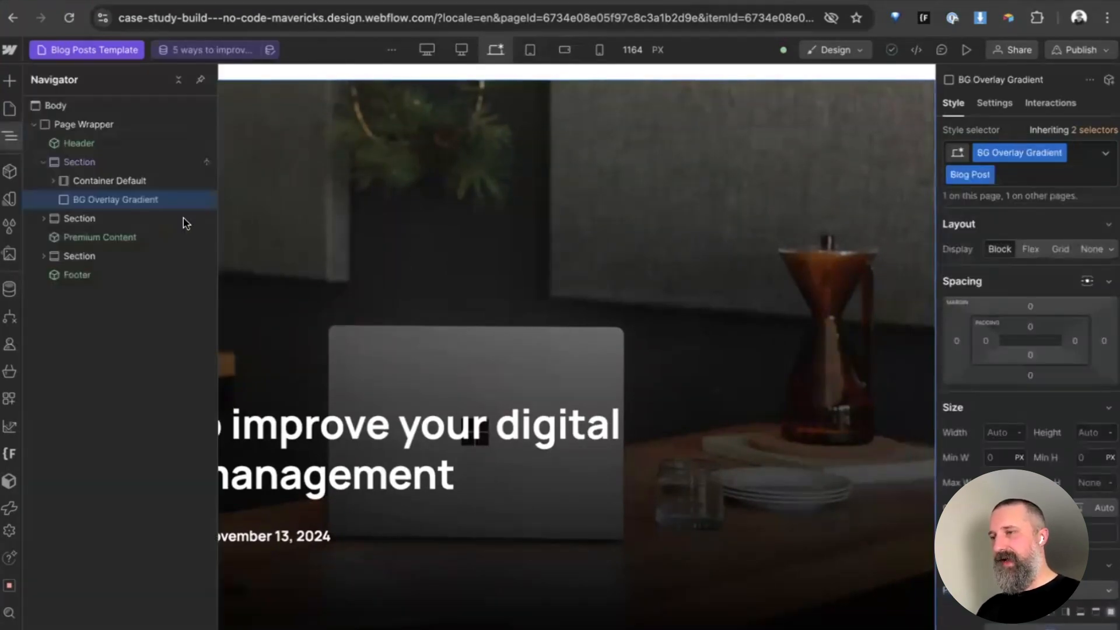
{"action": "left_click", "coordinate": [70, 165]}
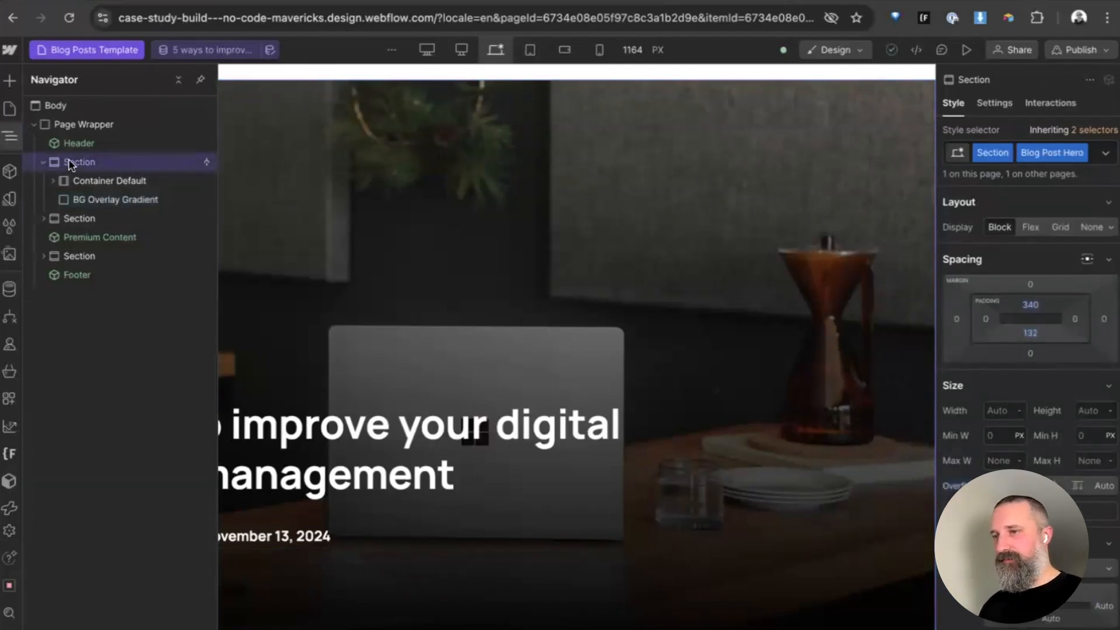
{"action": "left_click", "coordinate": [494, 200]}
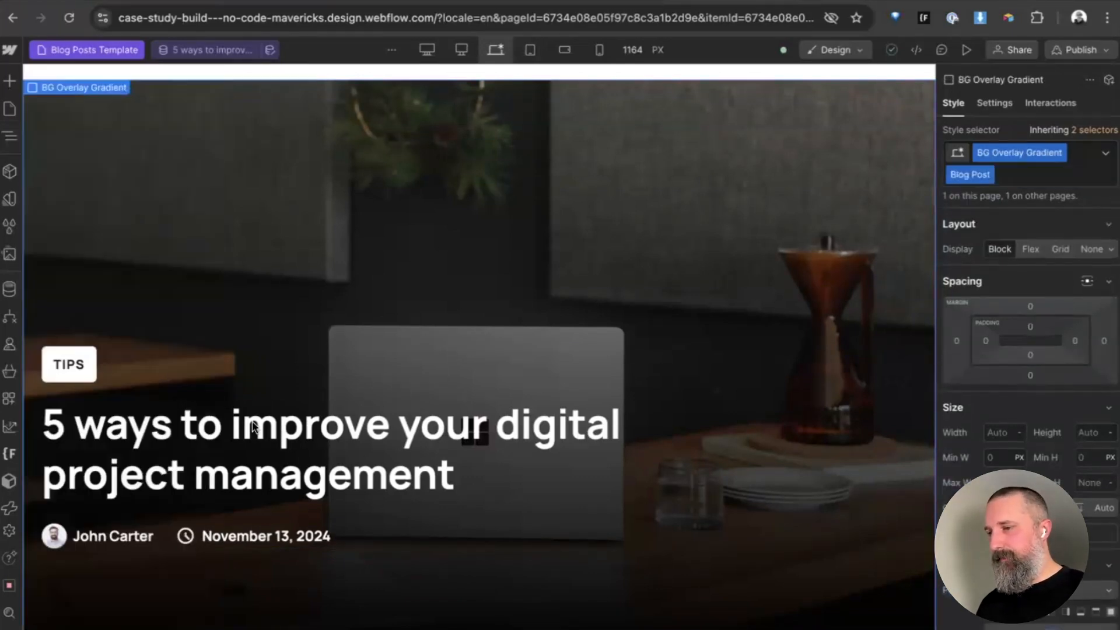
- Open the hero H1 heading's settings and check which Blog Posts field its text is connected to
{"action": "left_click", "coordinate": [218, 436]}
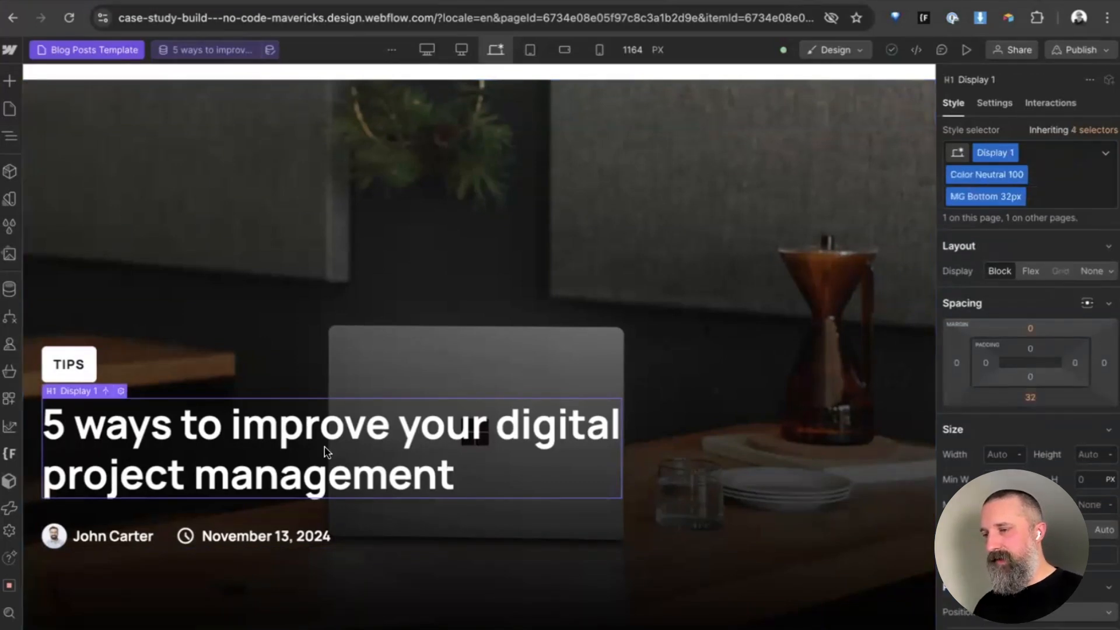
{"action": "left_click", "coordinate": [121, 391]}
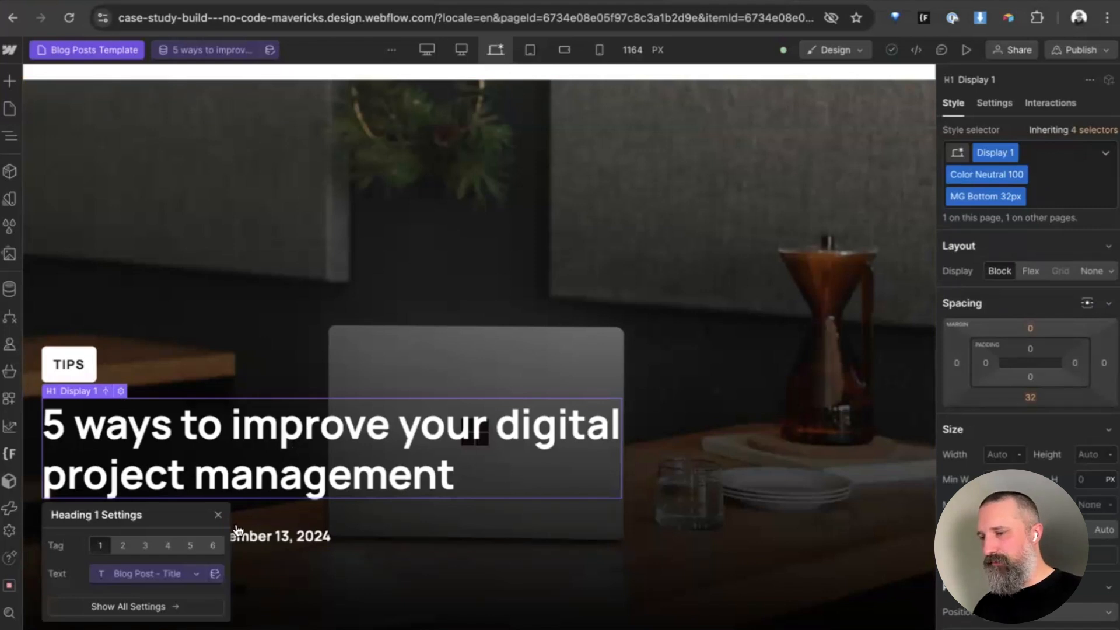
{"action": "left_click", "coordinate": [190, 576]}
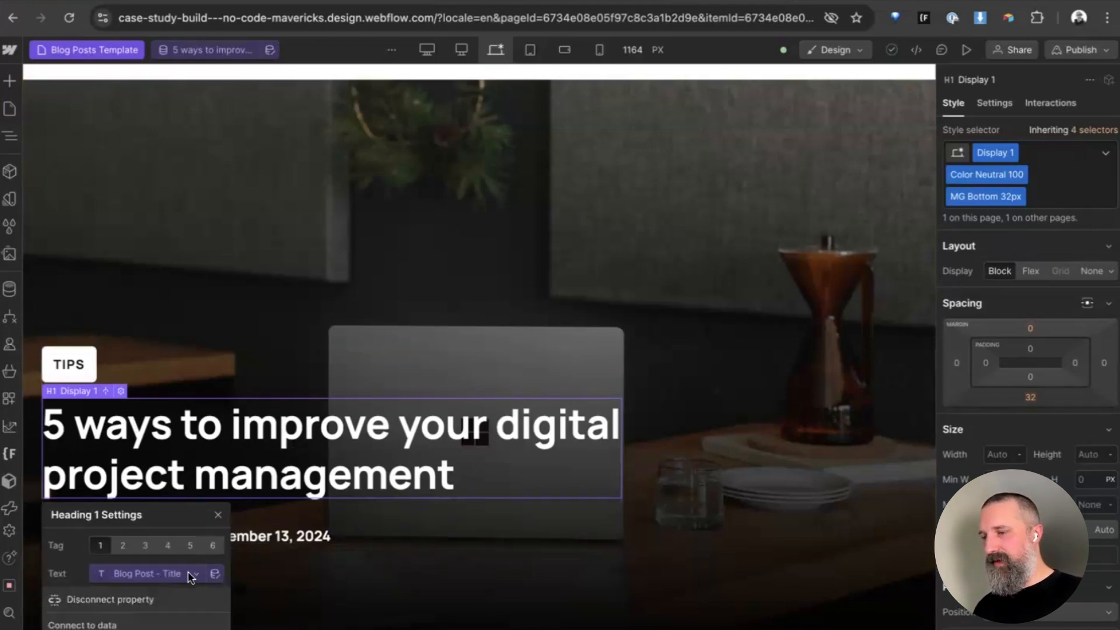
{"action": "left_click", "coordinate": [218, 517]}
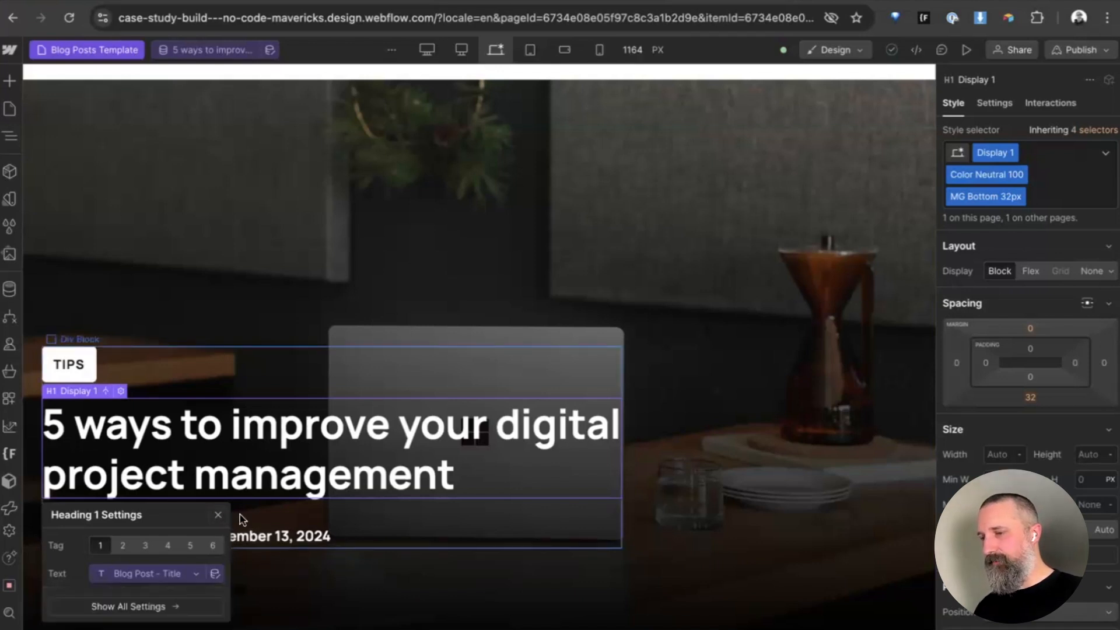
{"action": "scroll", "coordinate": [294, 497], "scroll_direction": "down", "scroll_amount": 1}
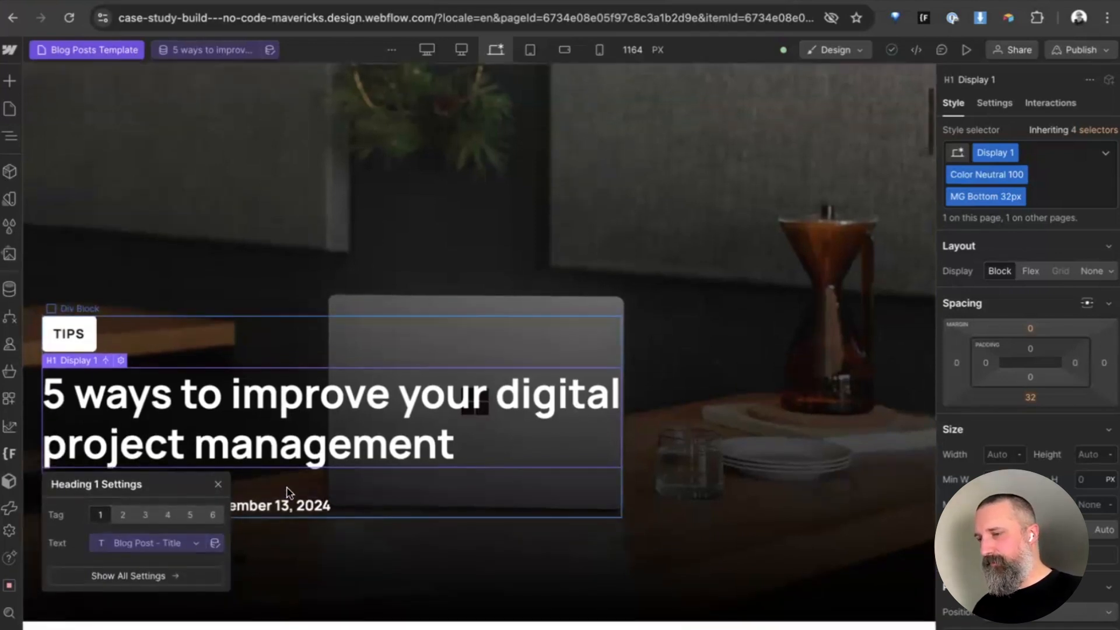
{"action": "scroll", "coordinate": [295, 497], "scroll_direction": "down", "scroll_amount": 10}
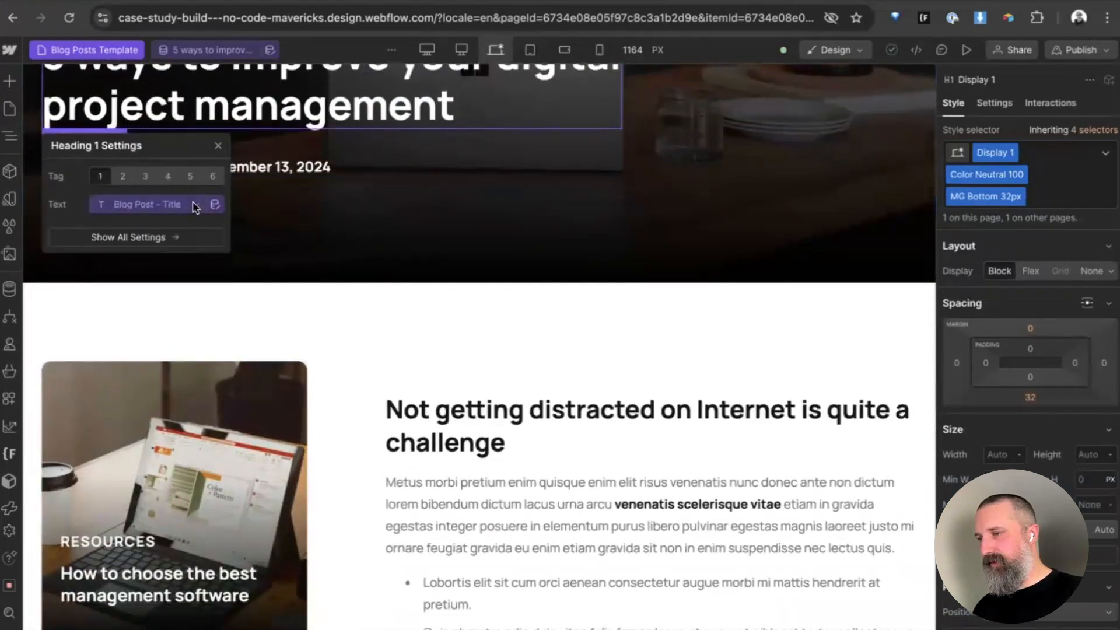
- Connect the hero heading's text to the Blog Post - Excerpt field
{"action": "left_click", "coordinate": [205, 204]}
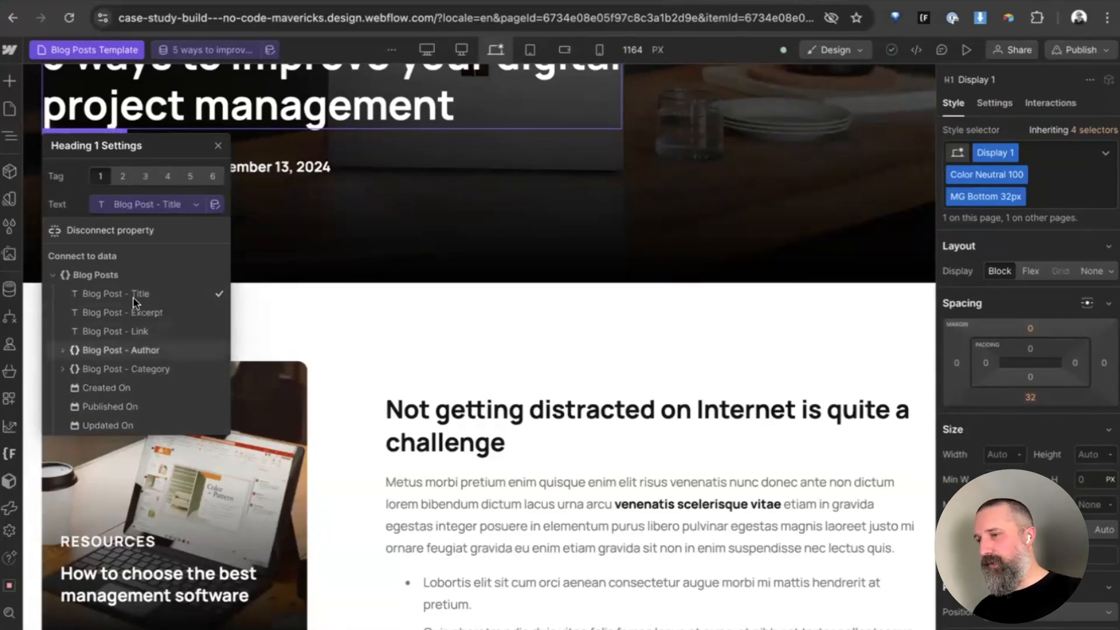
{"action": "left_click", "coordinate": [150, 313]}
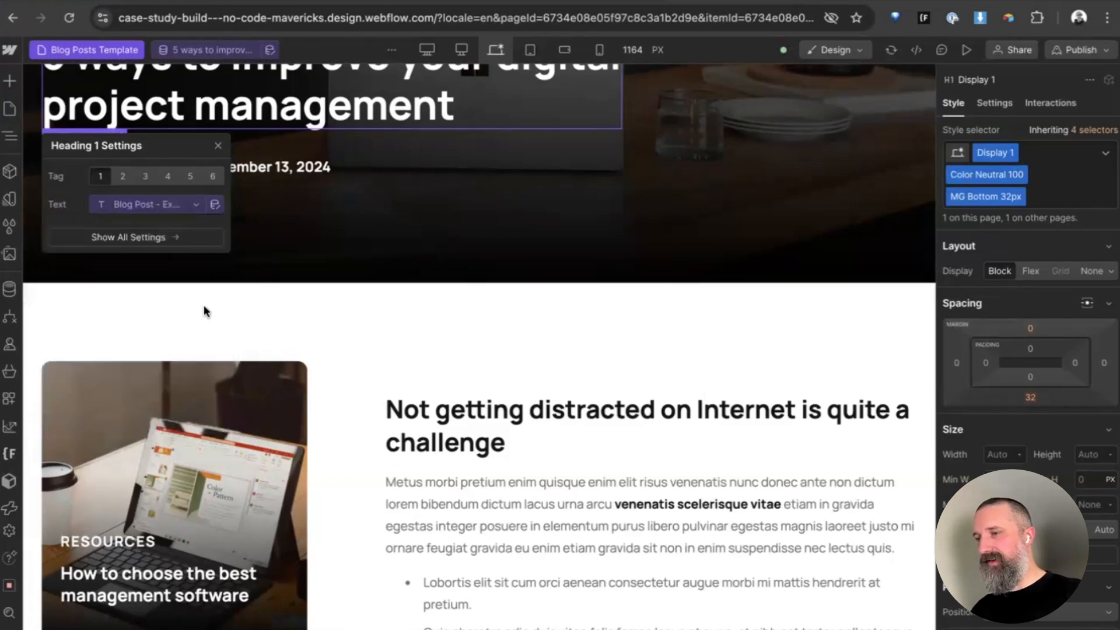
{"action": "scroll", "coordinate": [373, 274], "scroll_direction": "up", "scroll_amount": 2}
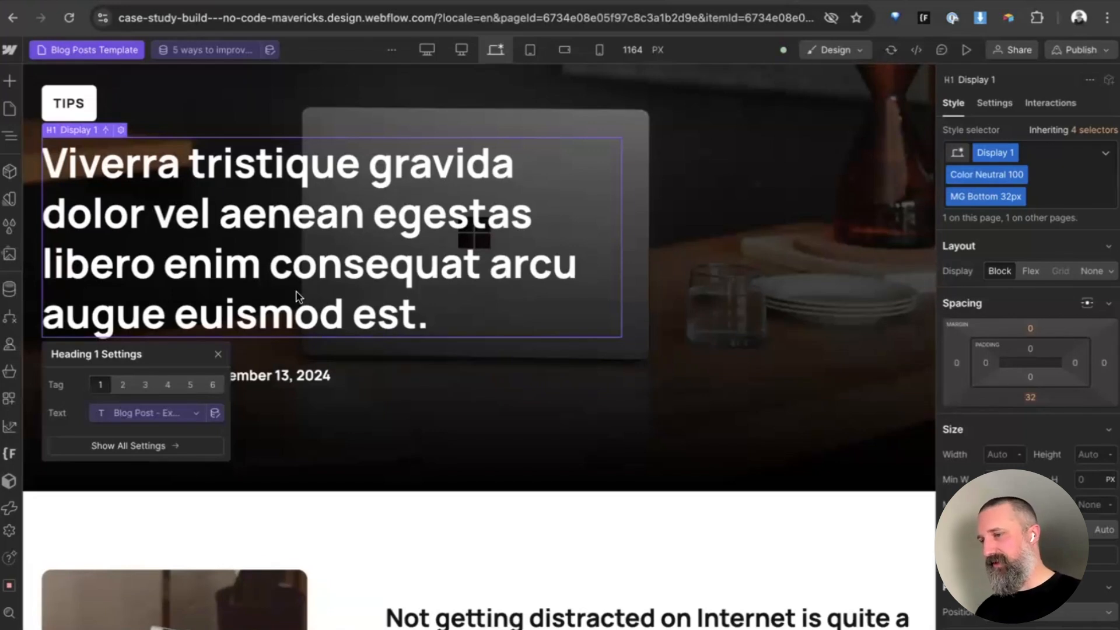
- Reconnect the hero heading's text to the Blog Post - Title field and close the heading settings
{"action": "left_click", "coordinate": [177, 415]}
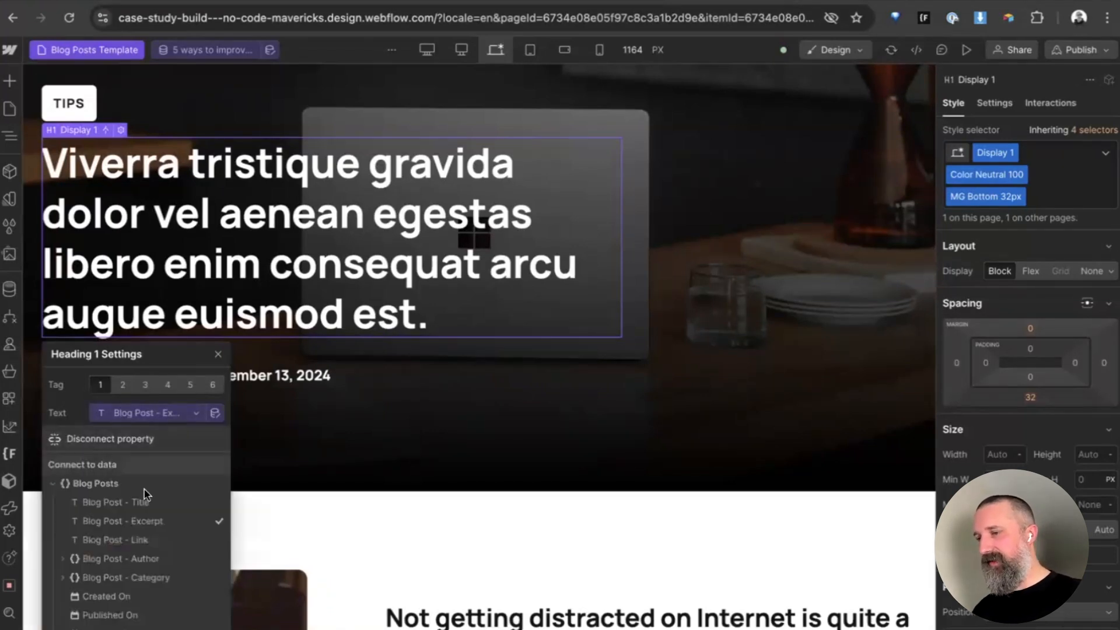
{"action": "left_click", "coordinate": [145, 506]}
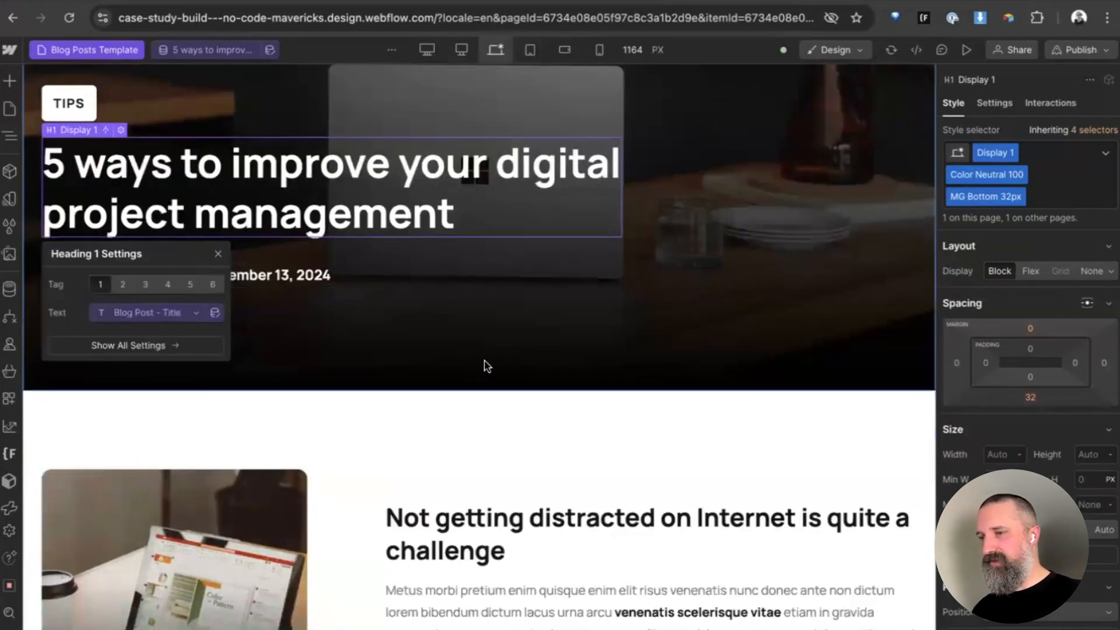
{"action": "left_click", "coordinate": [219, 255]}
- Look through the whole Blog Posts Template page, from the header and hero through the article to the Premium Content section and below
{"action": "scroll", "coordinate": [578, 338], "scroll_direction": "down", "scroll_amount": 10}
{"action": "scroll", "coordinate": [578, 341], "scroll_direction": "up", "scroll_amount": 15}
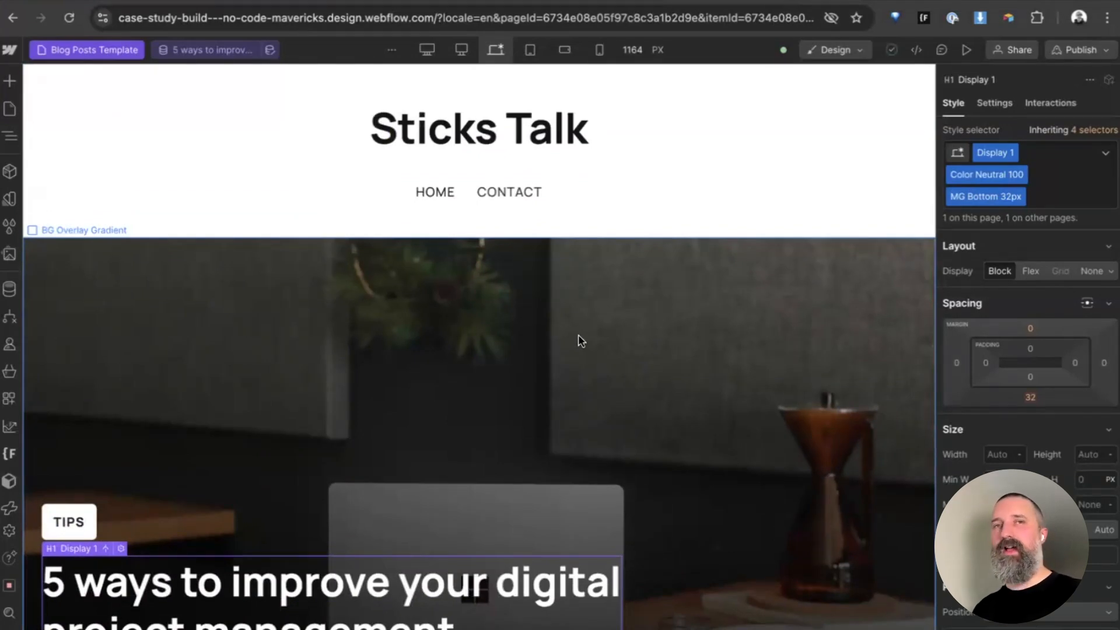
{"action": "scroll", "coordinate": [580, 340], "scroll_direction": "down", "scroll_amount": 7}
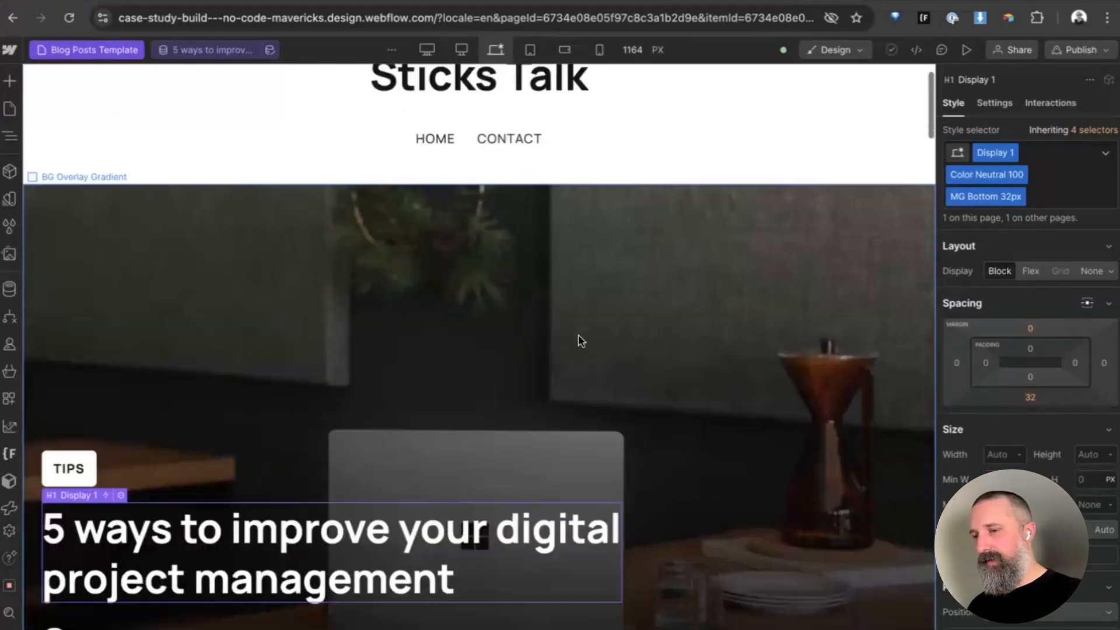
{"action": "scroll", "coordinate": [581, 340], "scroll_direction": "down", "scroll_amount": 7}
{"action": "scroll", "coordinate": [580, 340], "scroll_direction": "up", "scroll_amount": 10}
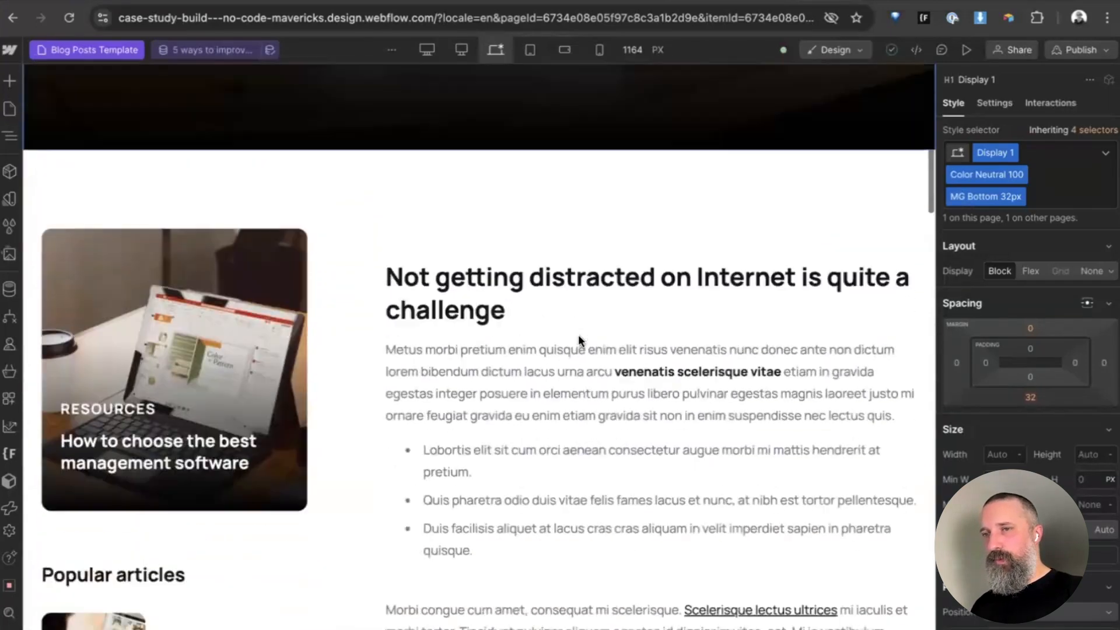
{"action": "scroll", "coordinate": [580, 340], "scroll_direction": "up", "scroll_amount": 4}
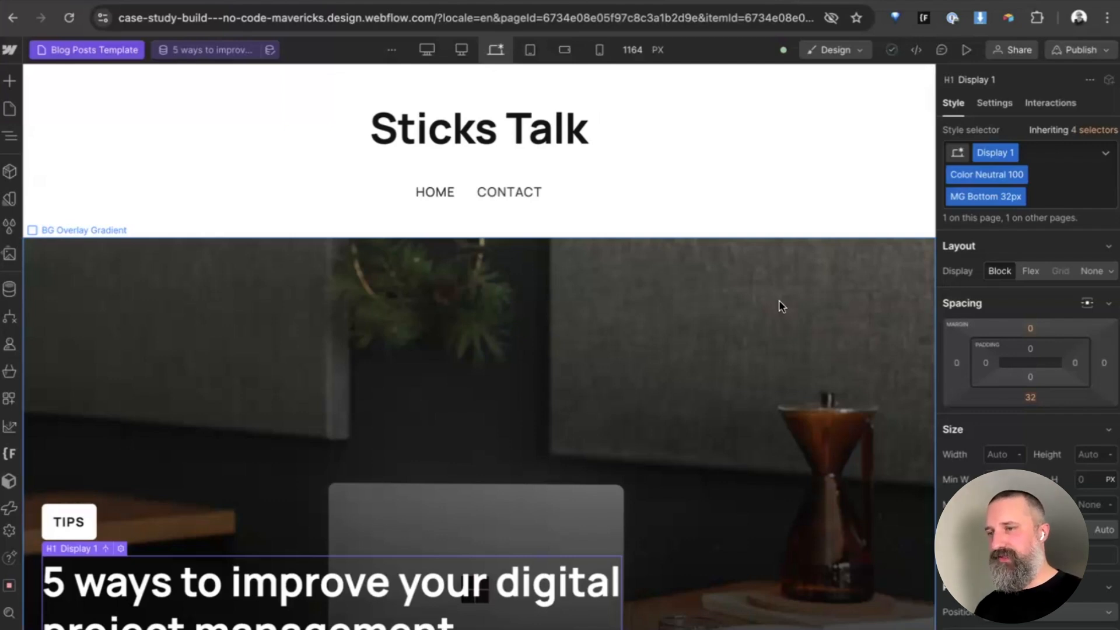
{"action": "scroll", "coordinate": [780, 305], "scroll_direction": "down", "scroll_amount": 8}
{"action": "scroll", "coordinate": [778, 306], "scroll_direction": "down", "scroll_amount": 15}
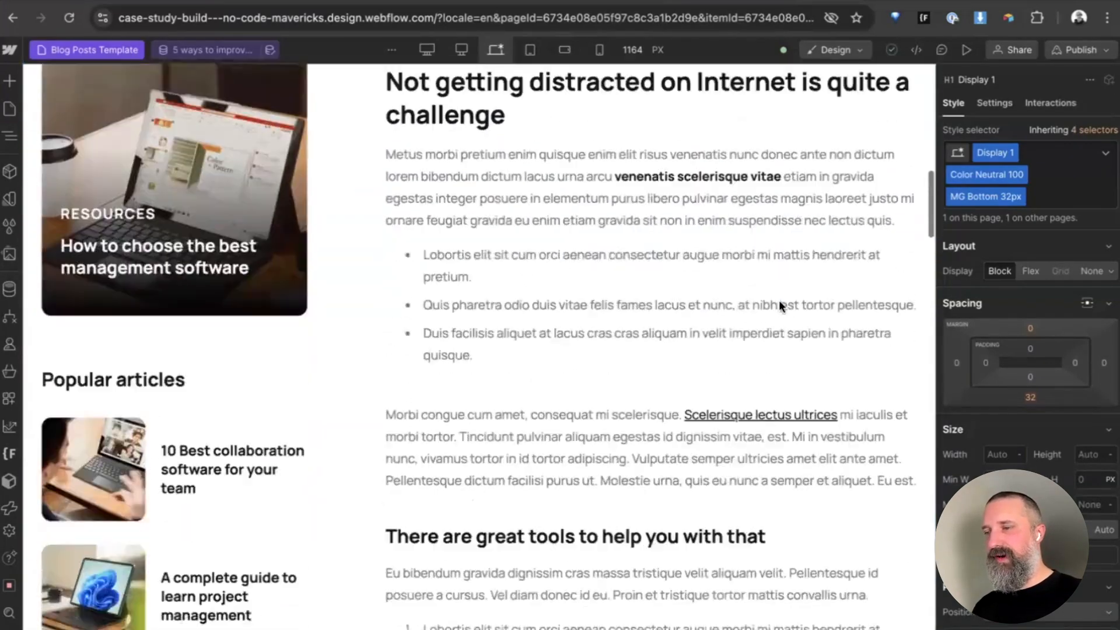
{"action": "scroll", "coordinate": [779, 304], "scroll_direction": "down", "scroll_amount": 15}
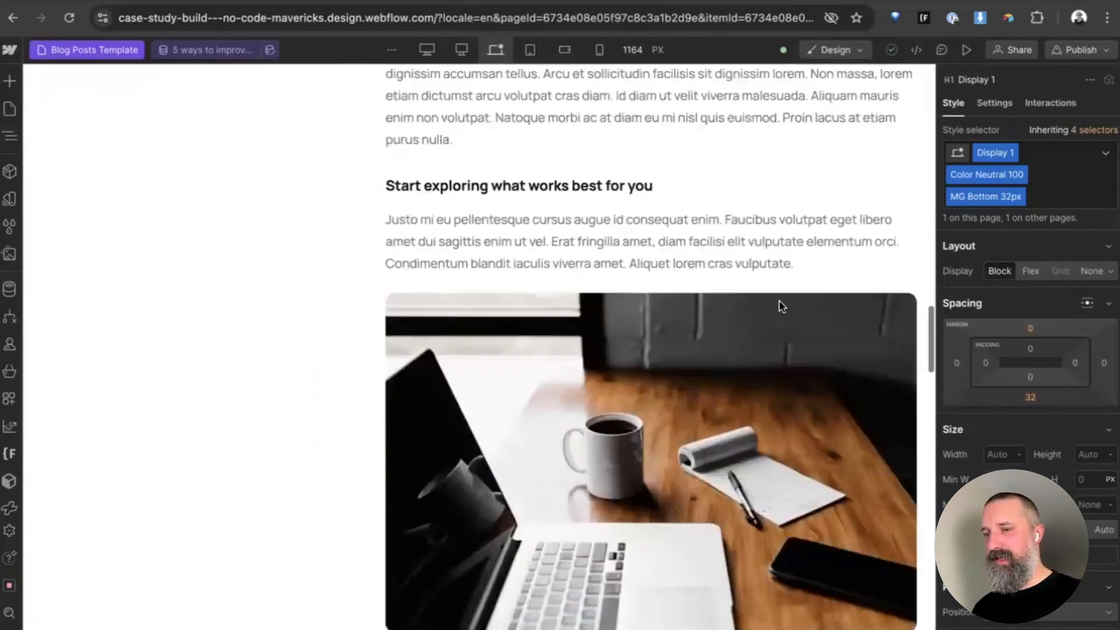
{"action": "scroll", "coordinate": [779, 305], "scroll_direction": "down", "scroll_amount": 6}
{"action": "scroll", "coordinate": [779, 305], "scroll_direction": "up", "scroll_amount": 3}
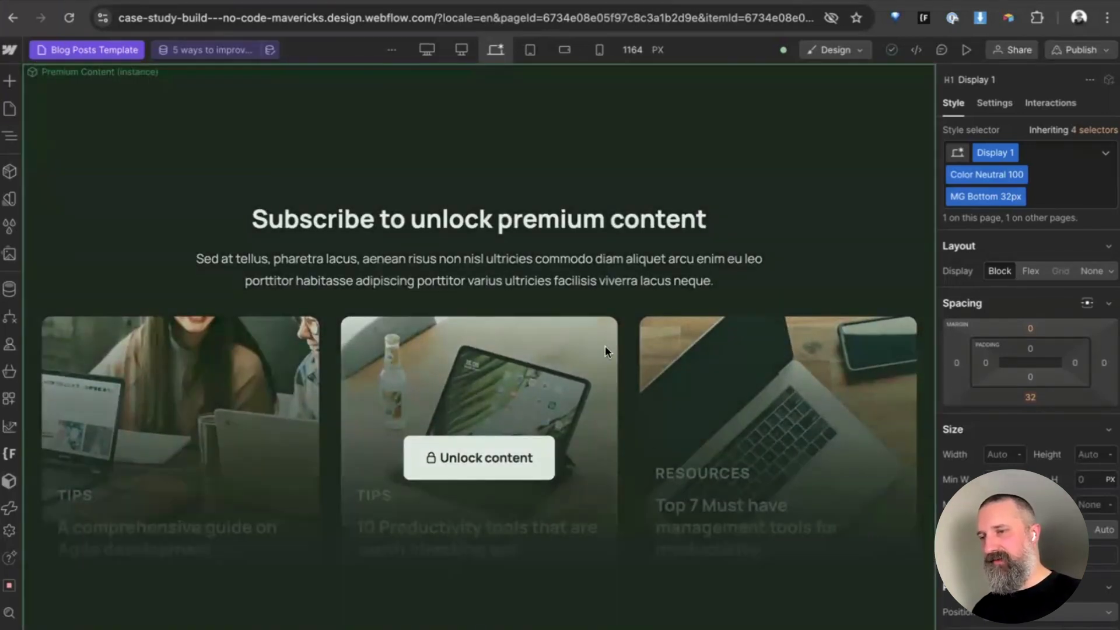
{"action": "scroll", "coordinate": [604, 345], "scroll_direction": "down", "scroll_amount": 1}
{"action": "scroll", "coordinate": [604, 345], "scroll_direction": "up", "scroll_amount": 2}
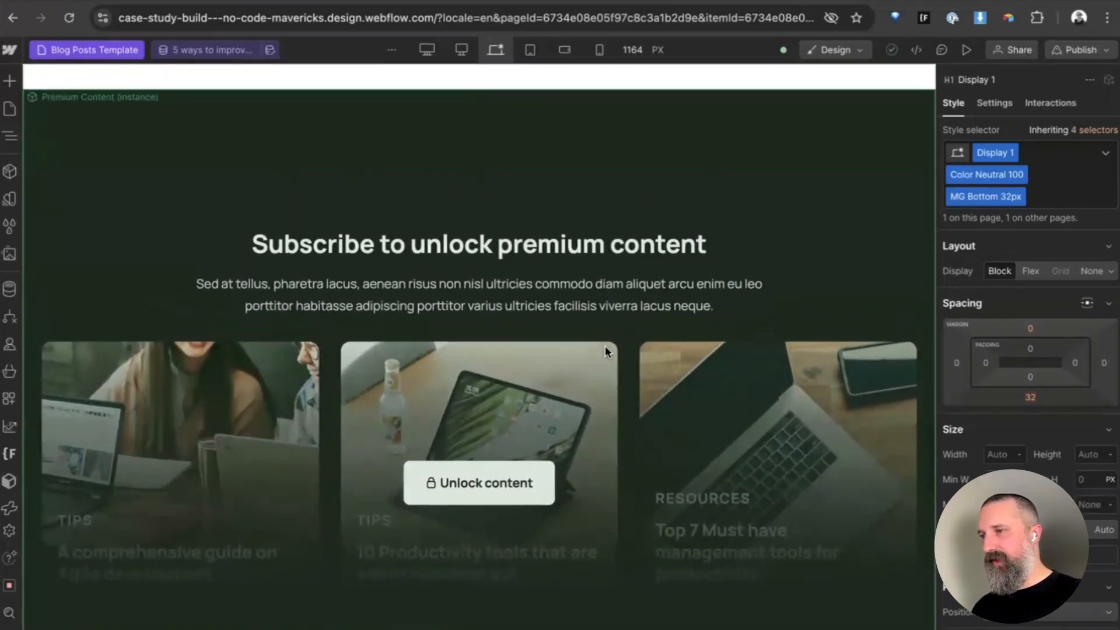
{"action": "scroll", "coordinate": [604, 345], "scroll_direction": "down", "scroll_amount": 10}
{"action": "scroll", "coordinate": [605, 349], "scroll_direction": "down", "scroll_amount": 8}
{"action": "scroll", "coordinate": [604, 345], "scroll_direction": "up", "scroll_amount": 20}
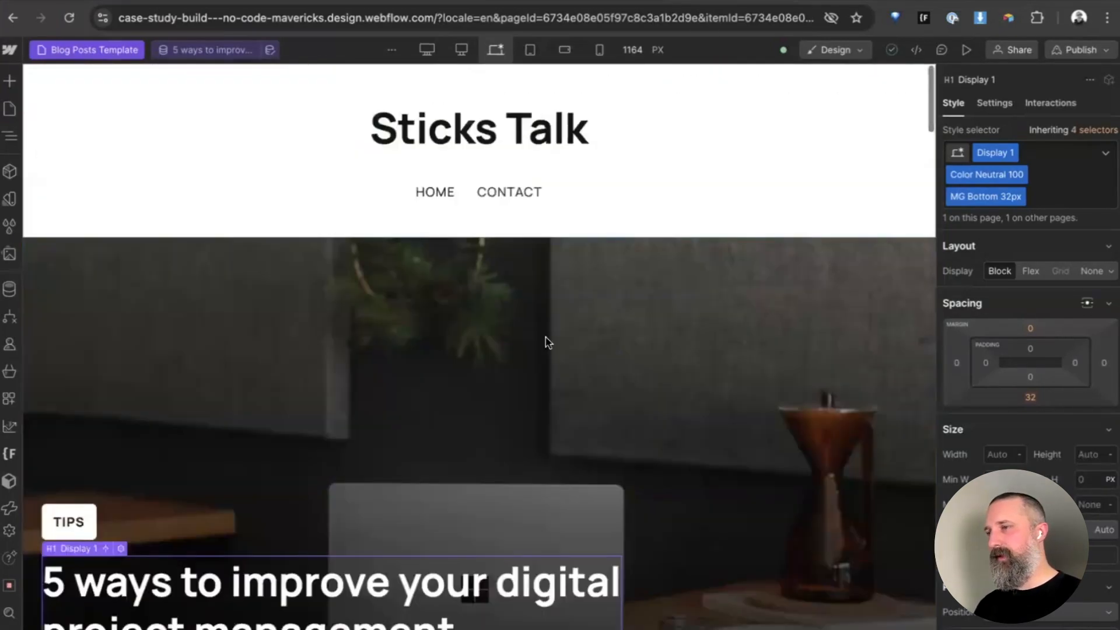
- Check the CMS collection templates in the site's page list, then return to the Blog Posts Template canvas
{"action": "left_click", "coordinate": [61, 116]}
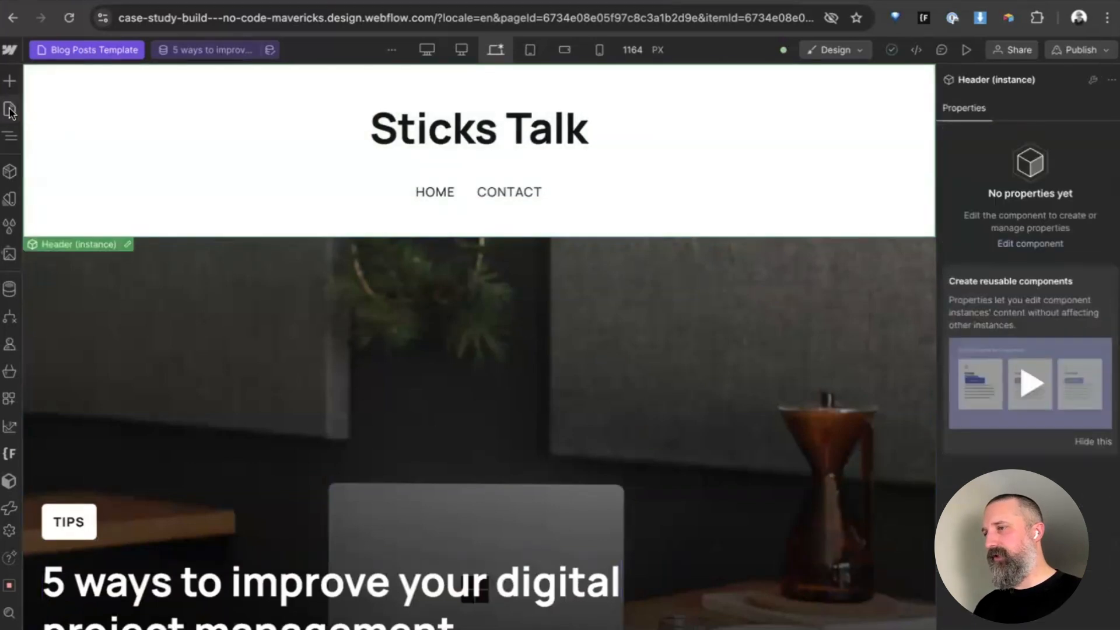
{"action": "left_click", "coordinate": [10, 111]}
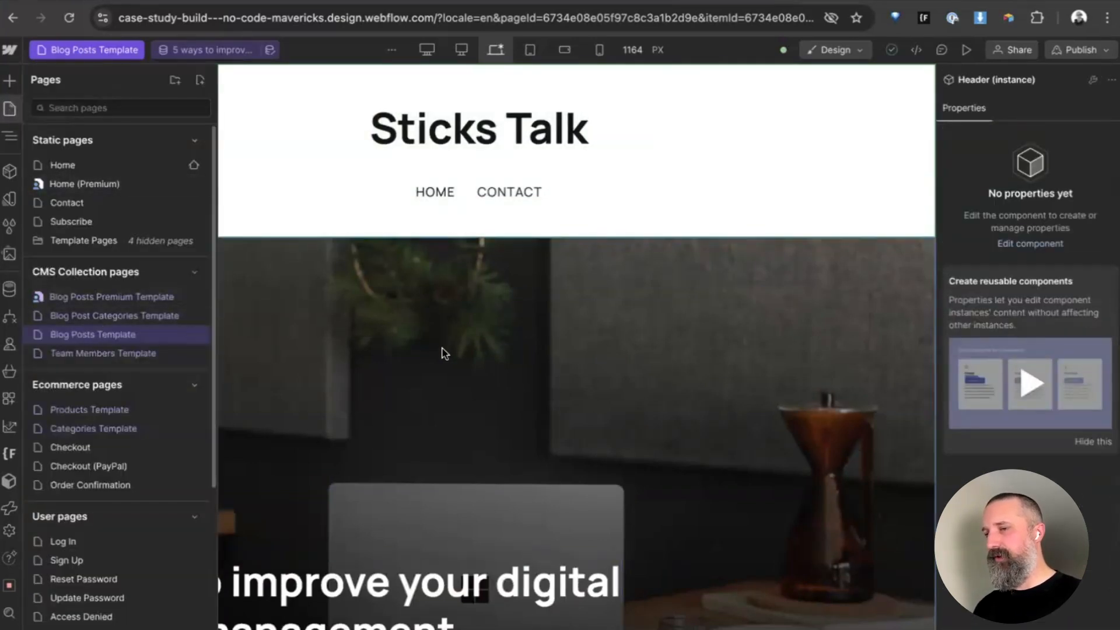
{"action": "left_click", "coordinate": [482, 356]}
- Hide the divider above the "Follow us on social media" row by adding the hide class to it
{"action": "scroll", "coordinate": [483, 357], "scroll_direction": "down", "scroll_amount": 10}
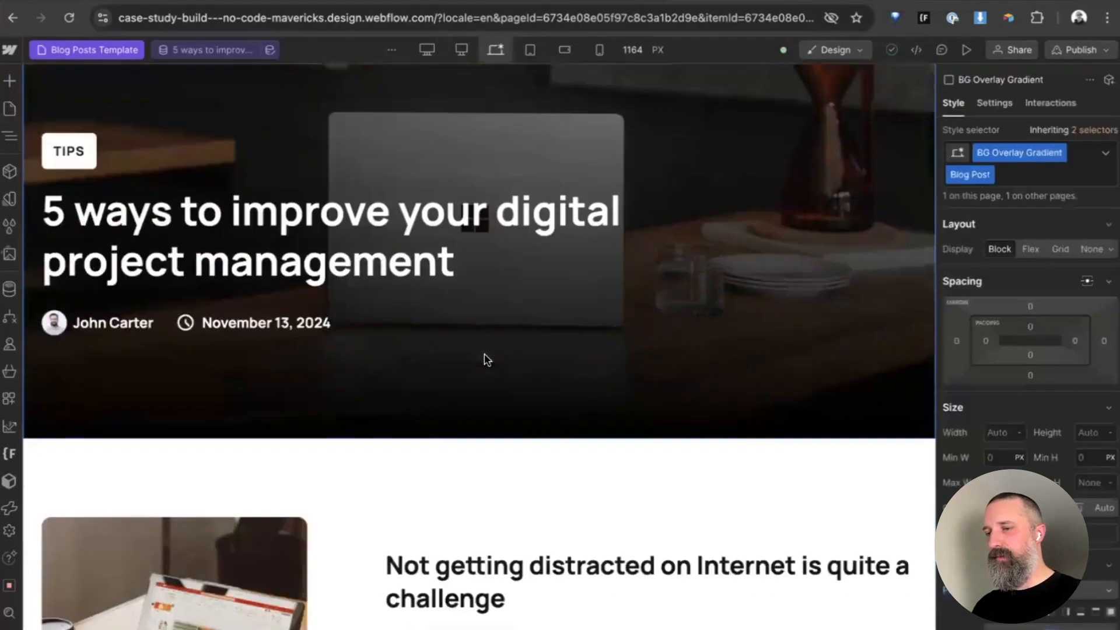
{"action": "scroll", "coordinate": [484, 356], "scroll_direction": "down", "scroll_amount": 8}
{"action": "scroll", "coordinate": [485, 356], "scroll_direction": "up", "scroll_amount": 5}
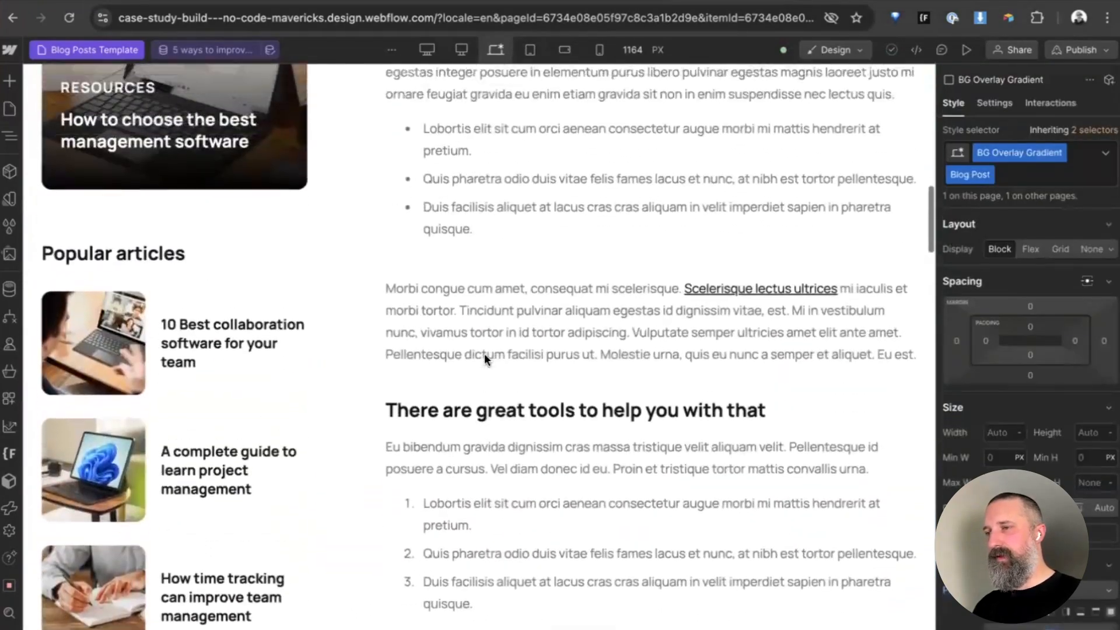
{"action": "scroll", "coordinate": [485, 357], "scroll_direction": "down", "scroll_amount": 12}
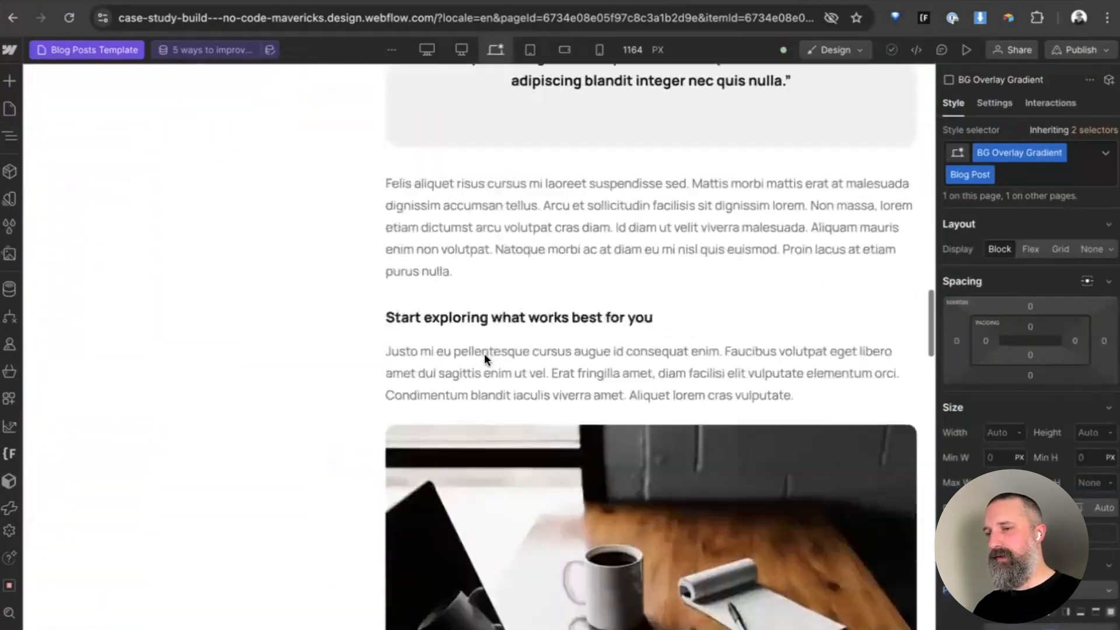
{"action": "scroll", "coordinate": [484, 357], "scroll_direction": "down", "scroll_amount": 9}
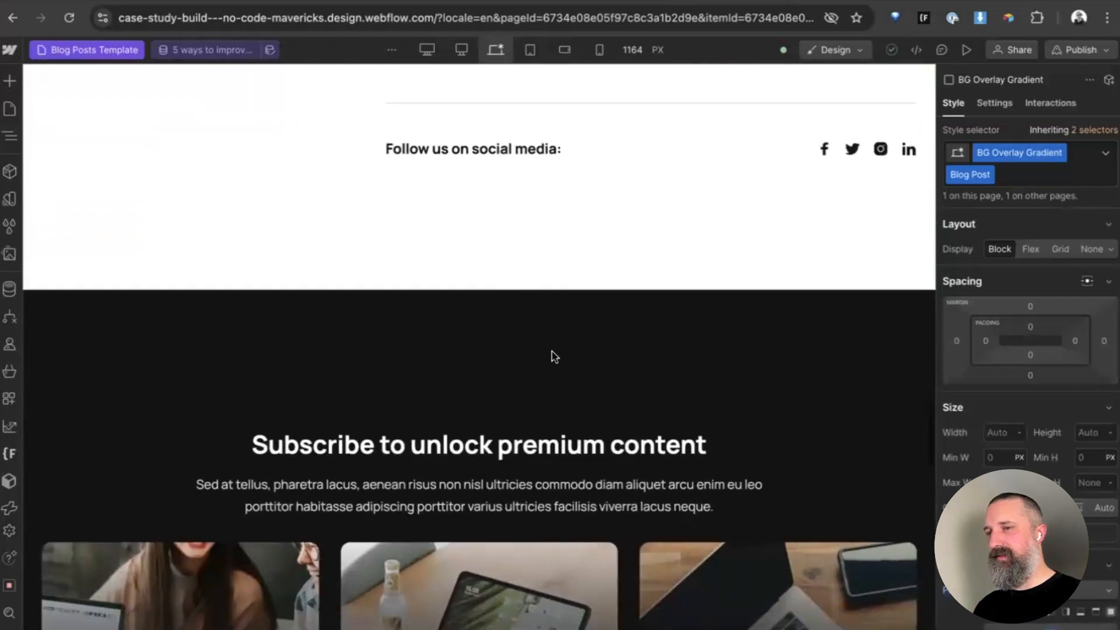
{"action": "scroll", "coordinate": [673, 238], "scroll_direction": "up", "scroll_amount": 2}
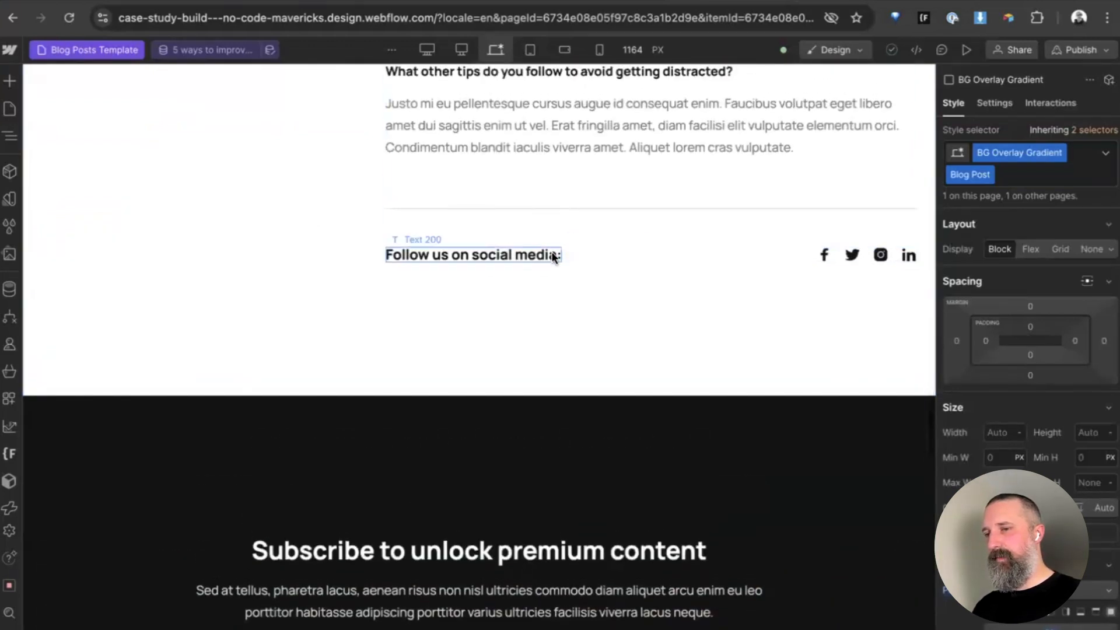
{"action": "left_click", "coordinate": [553, 256]}
{"action": "key", "text": "z"}
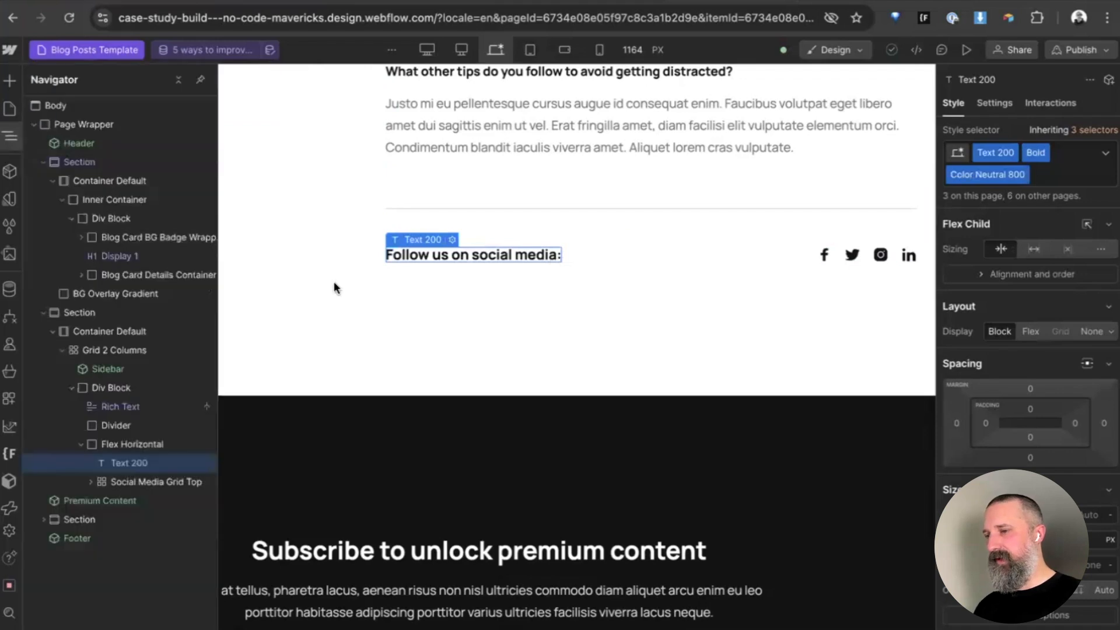
{"action": "left_click", "coordinate": [133, 445]}
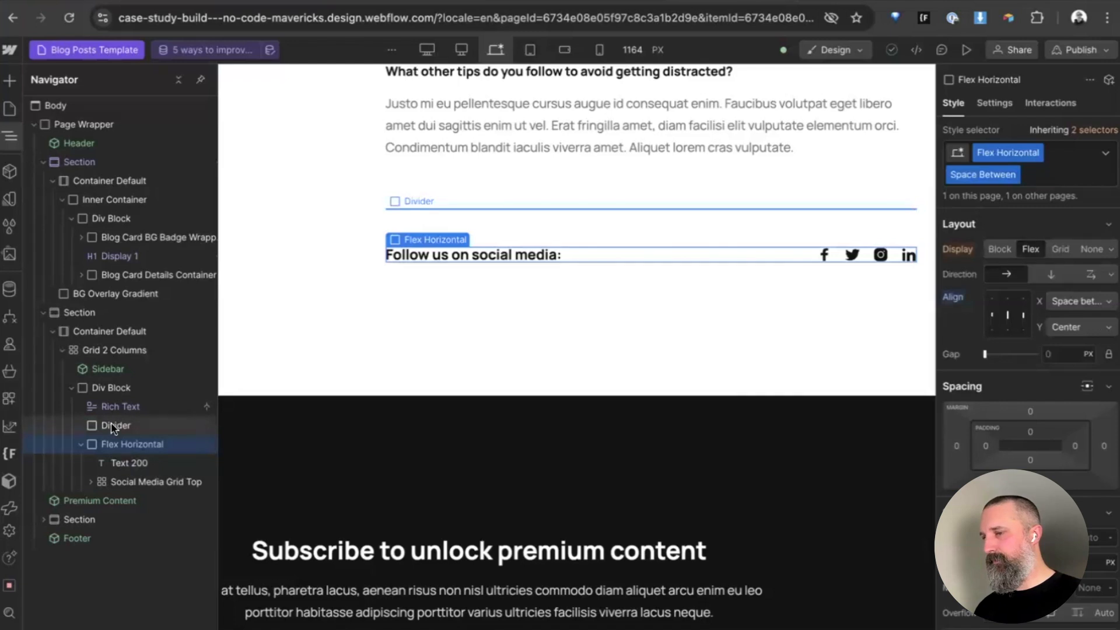
{"action": "left_click", "coordinate": [113, 426]}
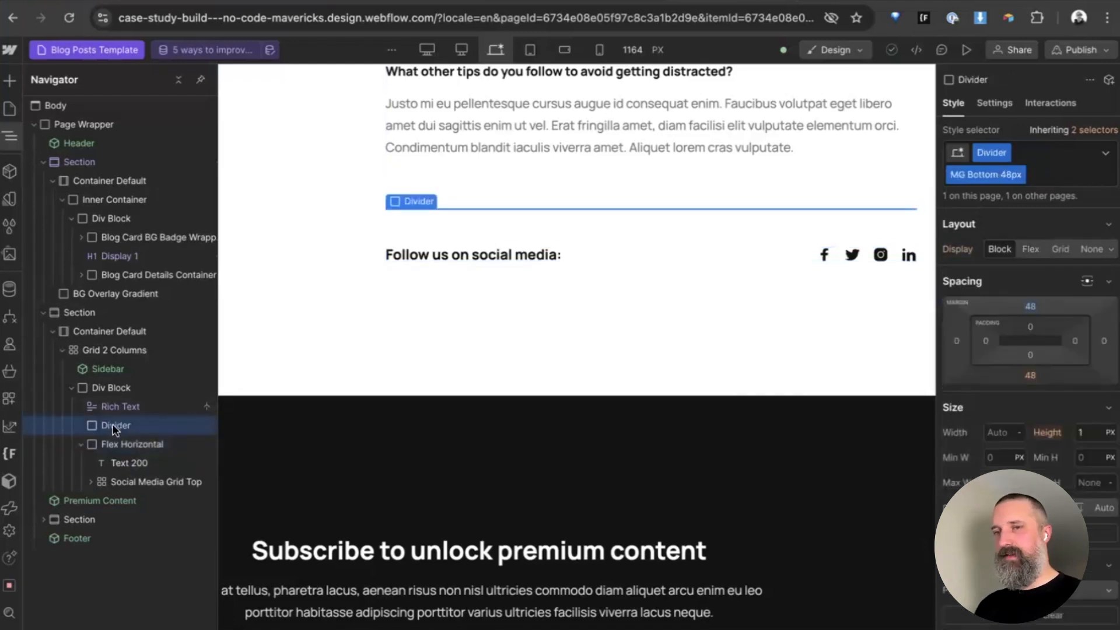
{"action": "key", "text": "super+Return"}
{"action": "type", "text": "hide"}
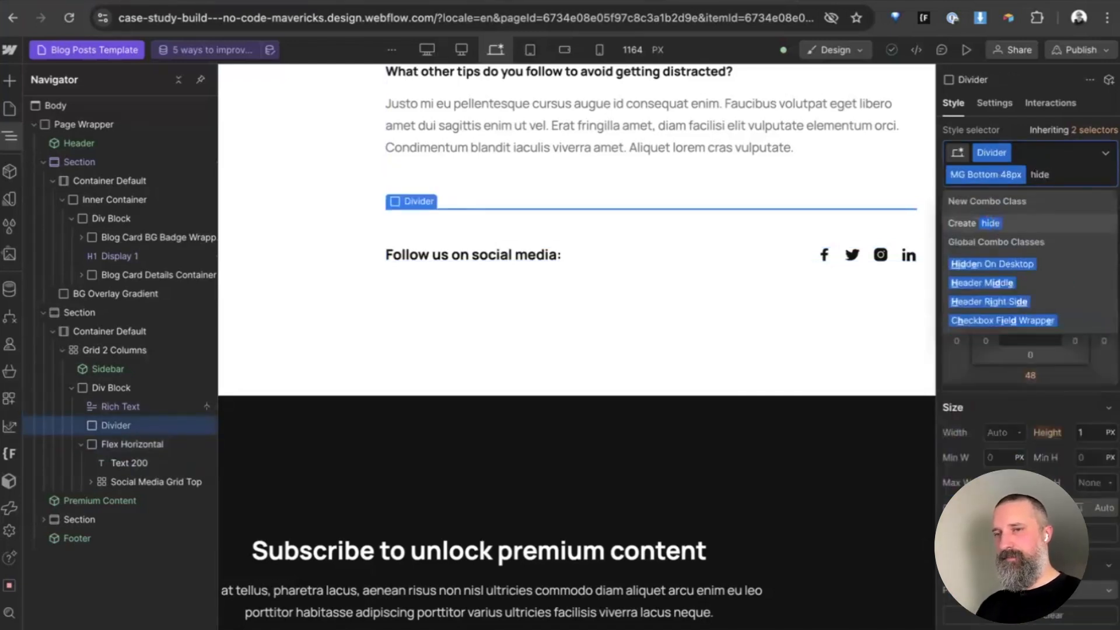
{"action": "key", "text": "Return"}
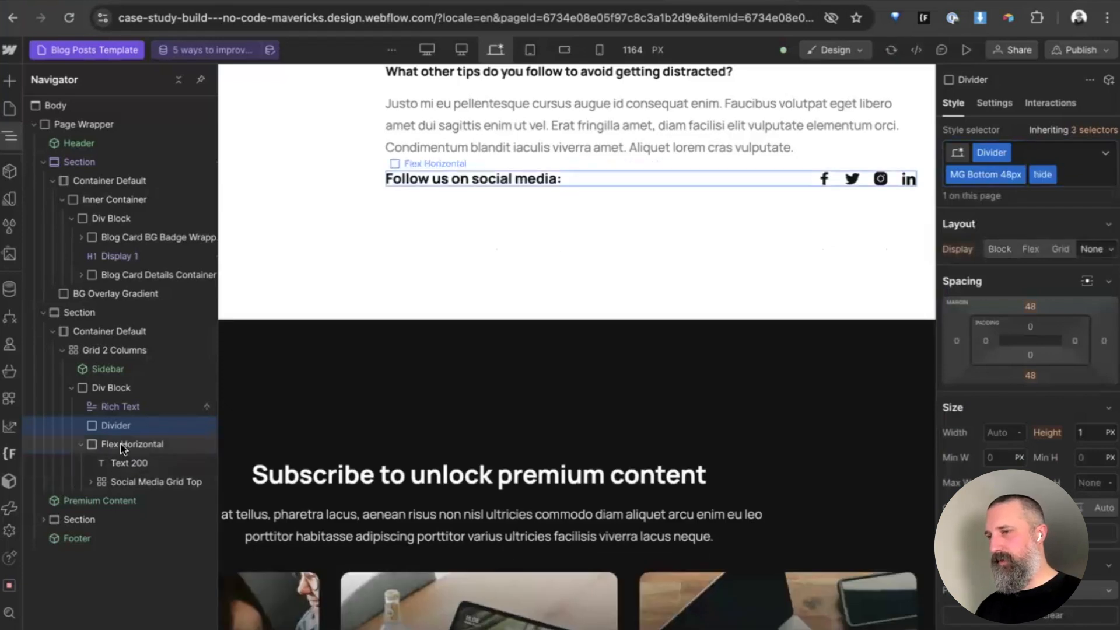
- Add the hide class to the Flex Horizontal block that holds the social media text and icons
{"action": "left_click", "coordinate": [123, 448]}
{"action": "key", "text": "super+Return"}
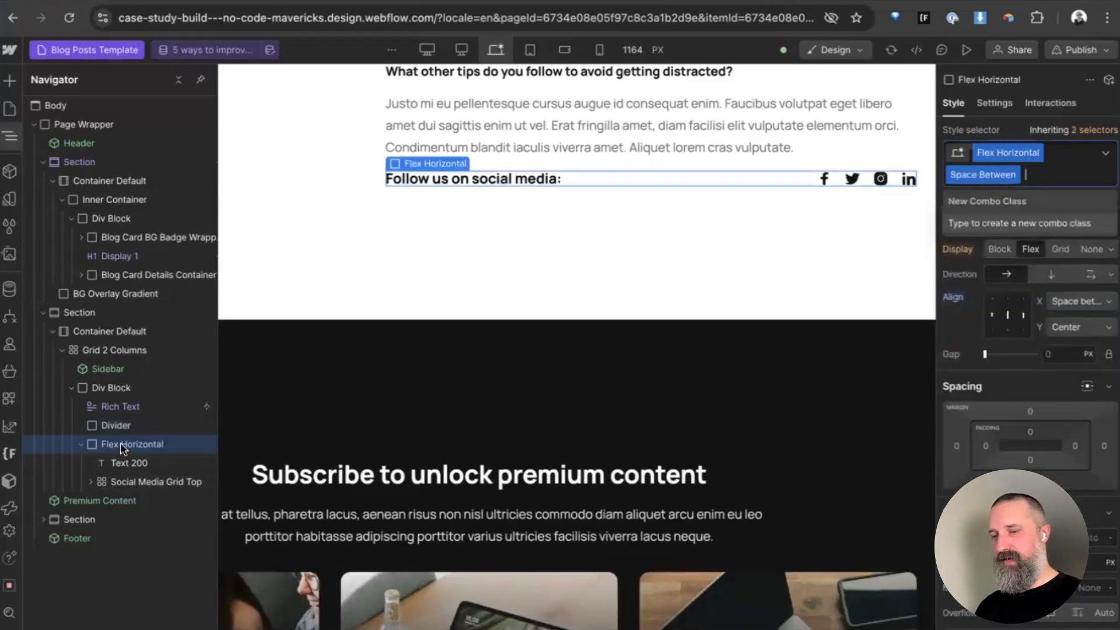
{"action": "type", "text": "hide"}
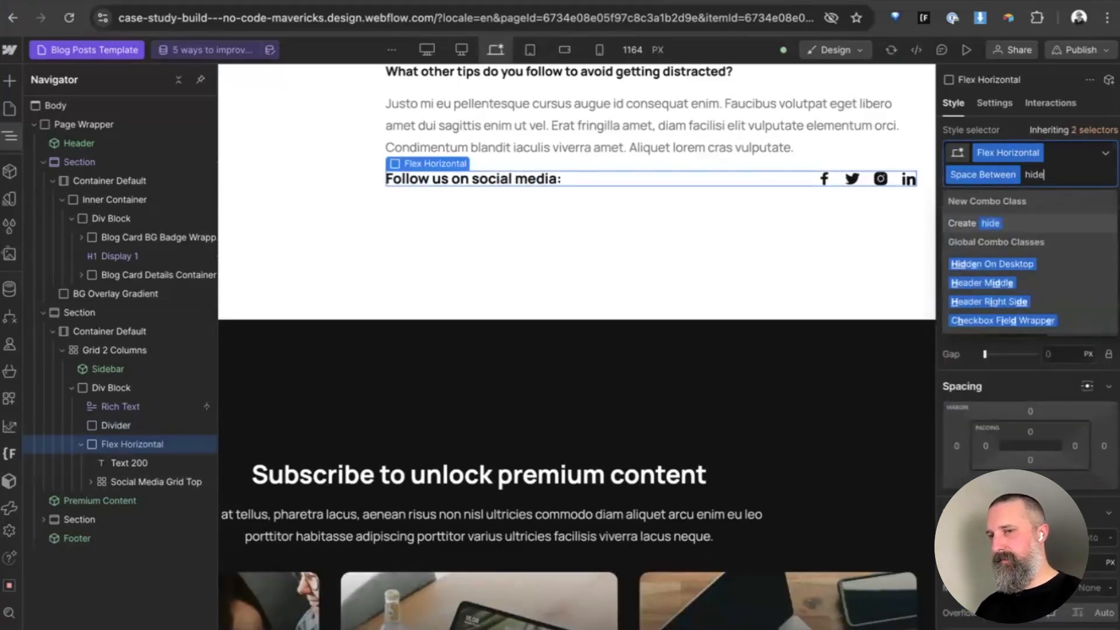
{"action": "key", "text": "Return"}
{"action": "scroll", "coordinate": [575, 227], "scroll_direction": "up", "scroll_amount": 6}
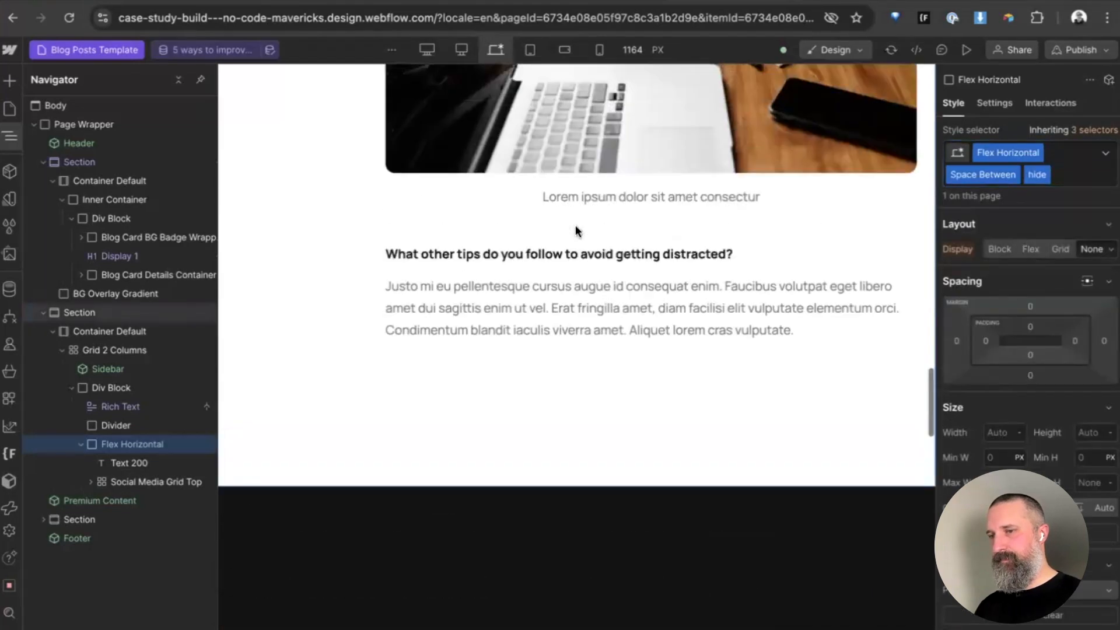
{"action": "scroll", "coordinate": [575, 228], "scroll_direction": "down", "scroll_amount": 8}
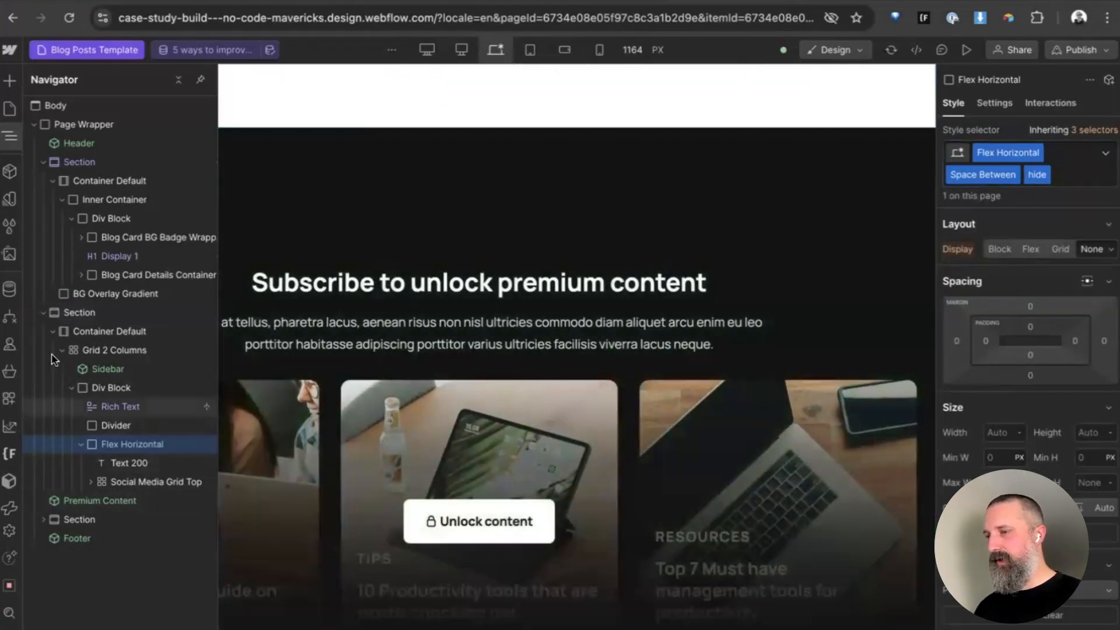
- Add a div block to the Page Wrapper, place it above Premium Content, and nest the Premium Content component inside it
{"action": "left_click", "coordinate": [43, 313]}
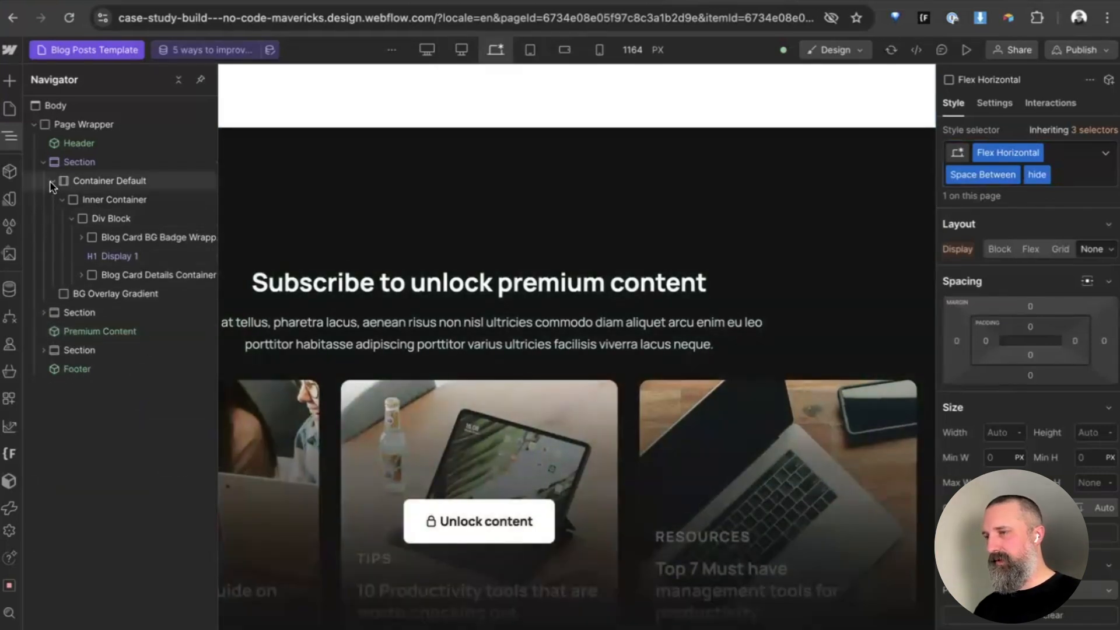
{"action": "left_click", "coordinate": [52, 182]}
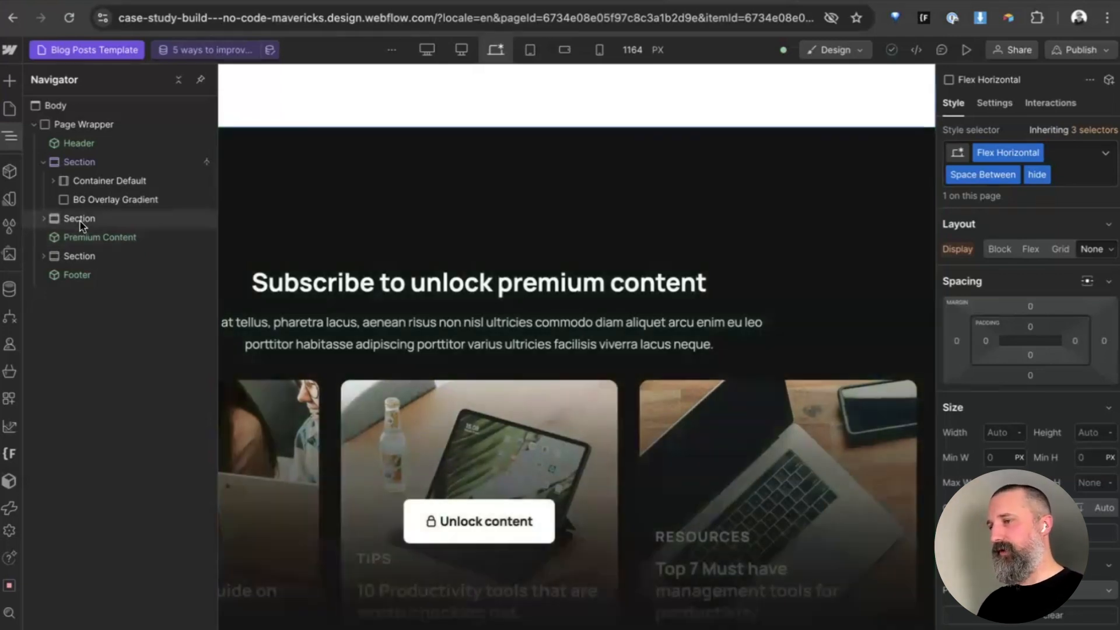
{"action": "left_click", "coordinate": [43, 162]}
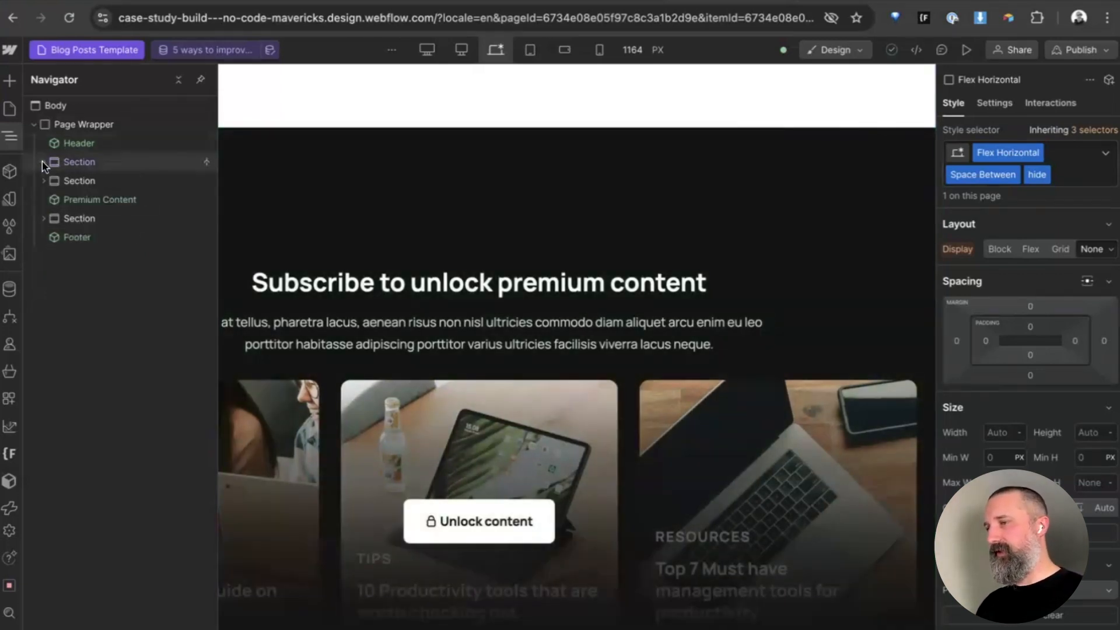
{"action": "left_click", "coordinate": [75, 127]}
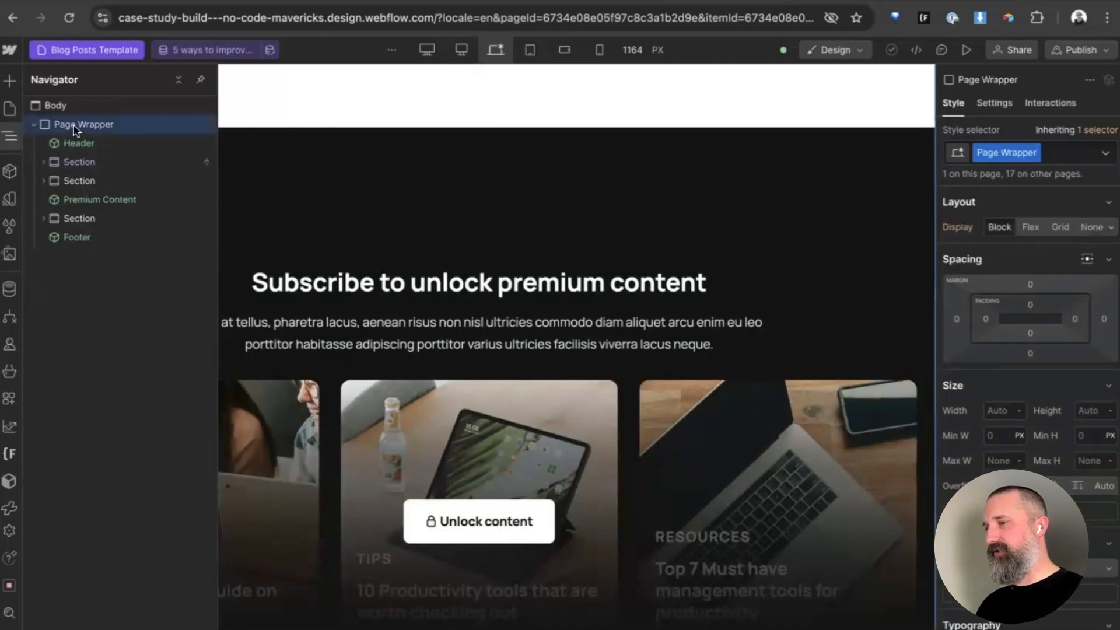
{"action": "left_click", "coordinate": [9, 81]}
{"action": "left_click", "coordinate": [60, 391]}
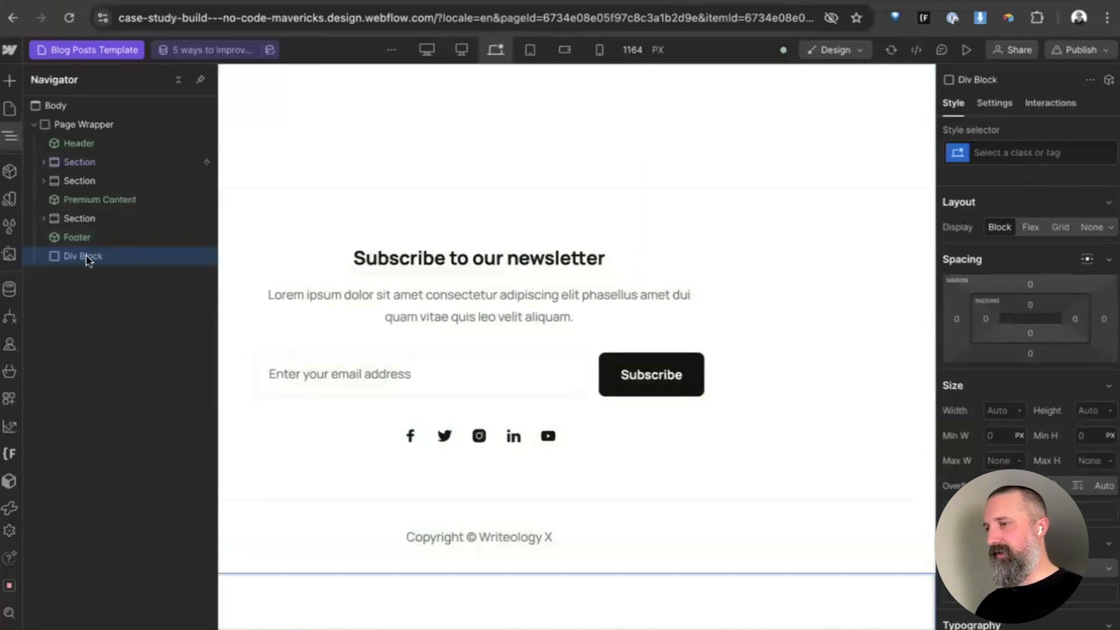
{"action": "left_click_drag", "start_coordinate": [86, 257], "coordinate": [81, 196]}
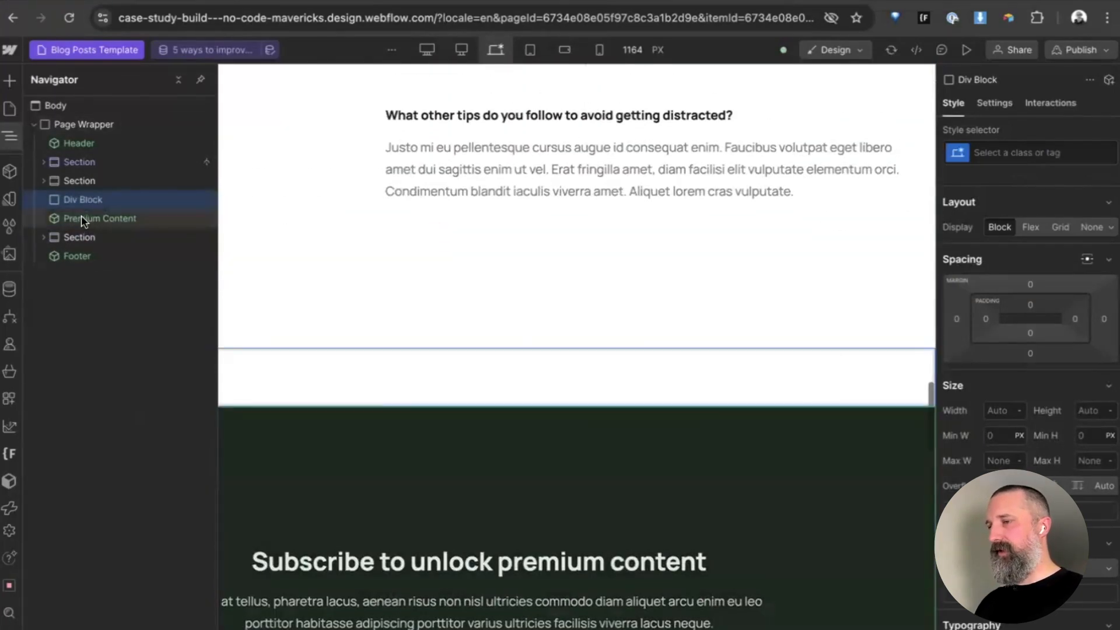
{"action": "left_click_drag", "start_coordinate": [81, 218], "coordinate": [83, 203]}
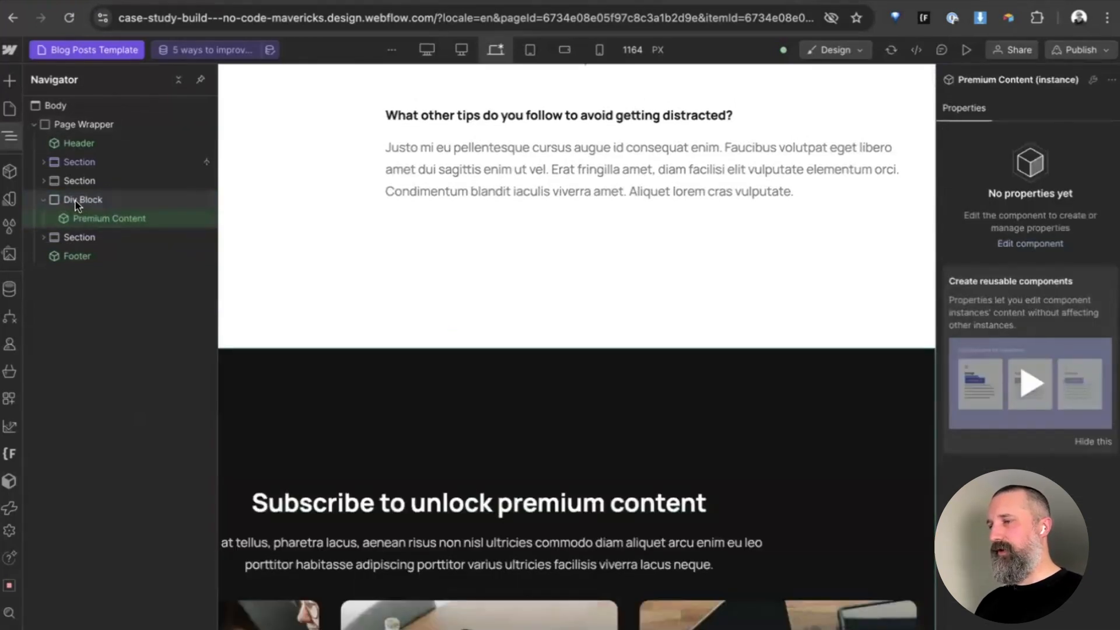
- Apply the existing hide class to the div block wrapping the Premium Content component
{"action": "left_click", "coordinate": [77, 202]}
{"action": "key", "text": "super+Return"}
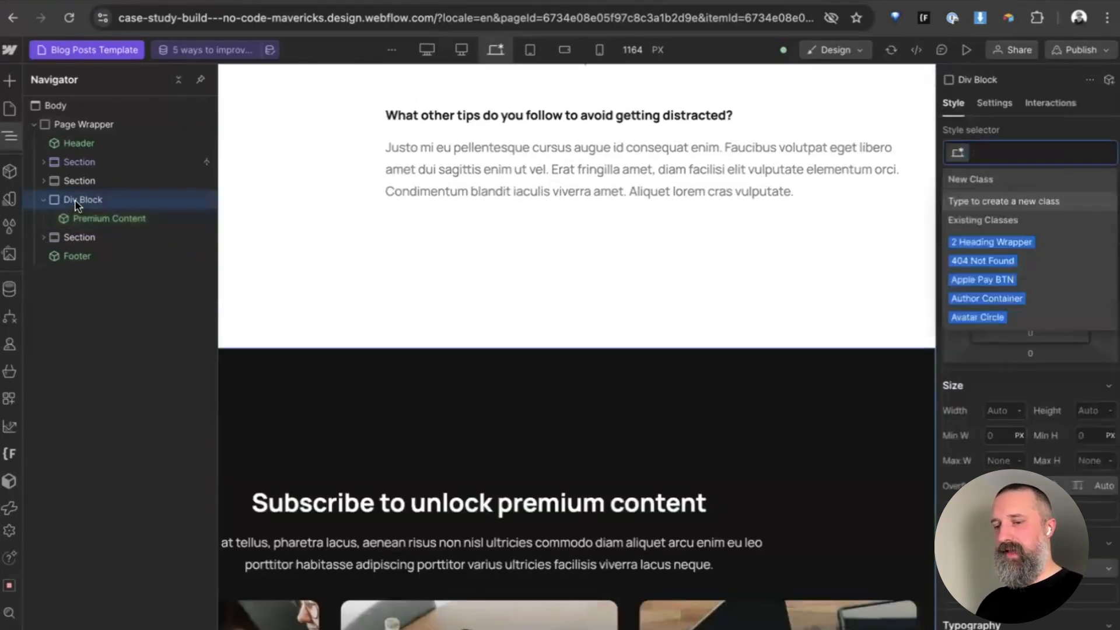
{"action": "type", "text": "hide"}
{"action": "key", "text": "Return"}
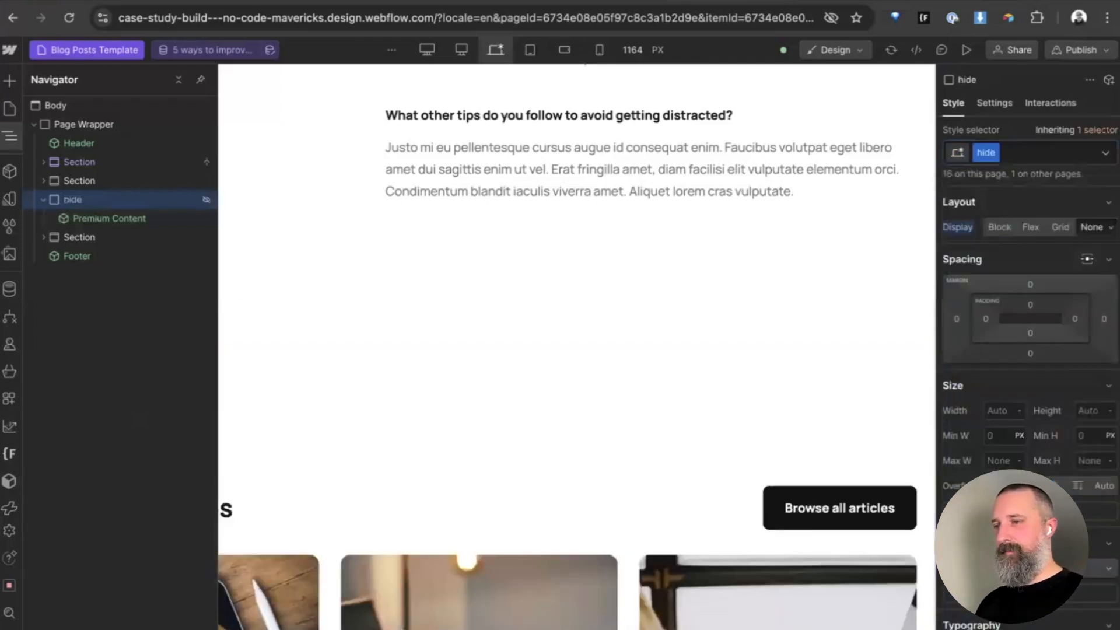
{"action": "left_click", "coordinate": [493, 295]}
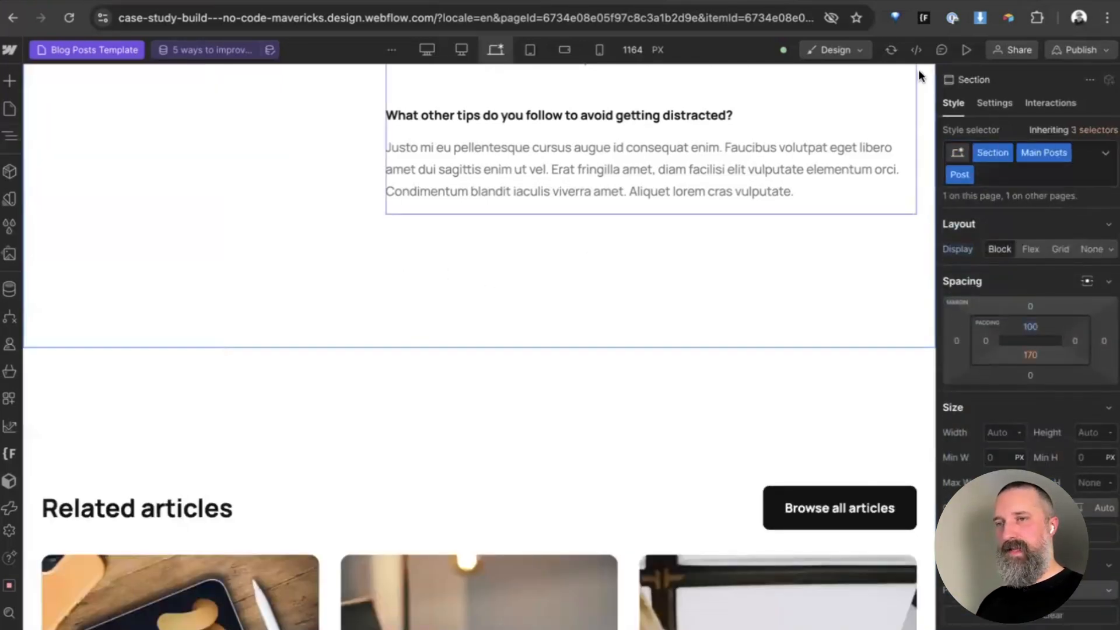
- Preview the Blog Posts Template from the header through the article to Related articles, then return to design mode
{"action": "left_click", "coordinate": [967, 50]}
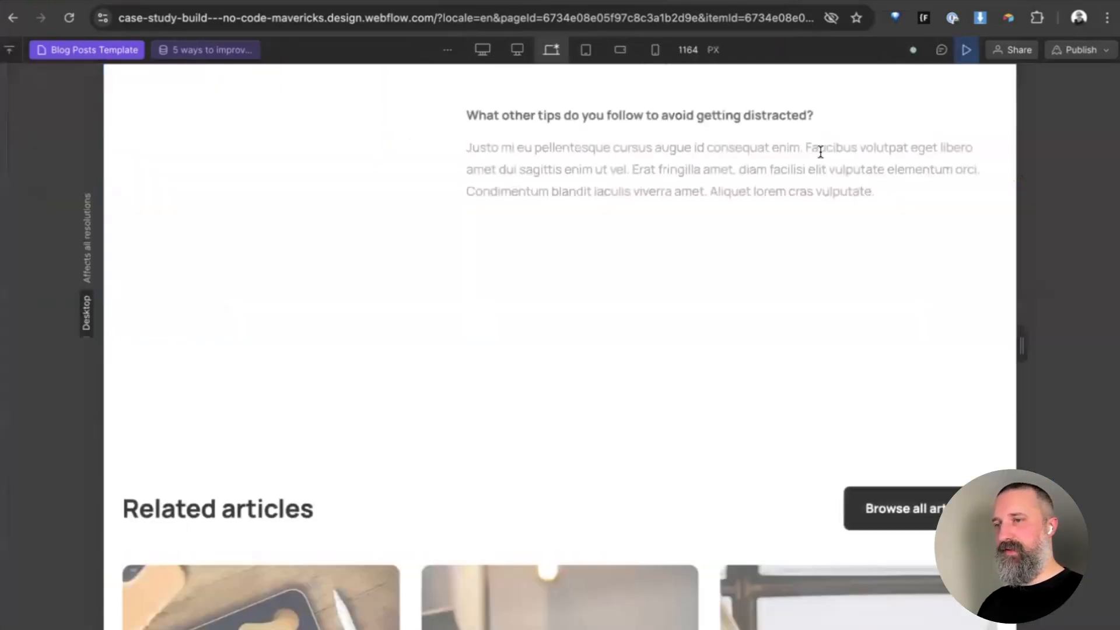
{"action": "scroll", "coordinate": [820, 150], "scroll_direction": "up", "scroll_amount": 15}
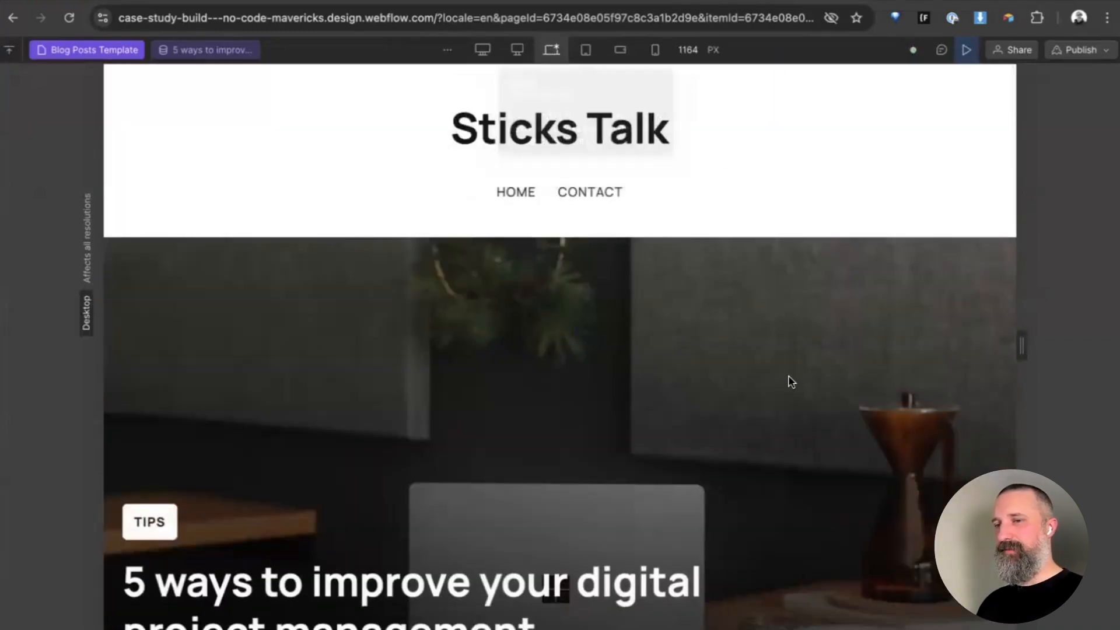
{"action": "scroll", "coordinate": [788, 380], "scroll_direction": "down", "scroll_amount": 8}
{"action": "scroll", "coordinate": [789, 381], "scroll_direction": "down", "scroll_amount": 12}
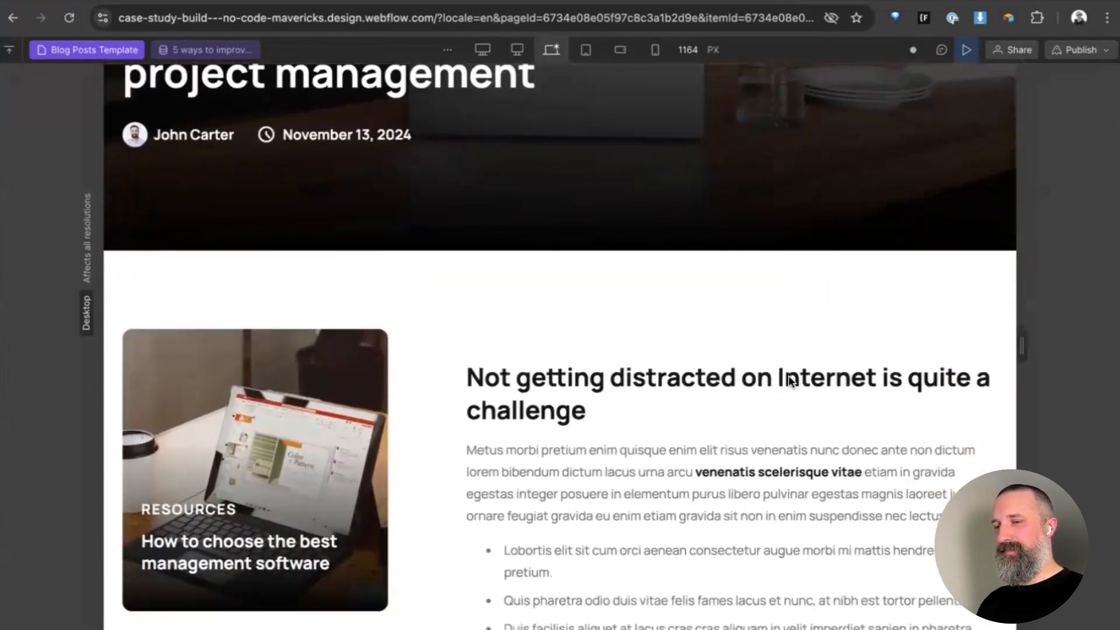
{"action": "scroll", "coordinate": [789, 381], "scroll_direction": "down", "scroll_amount": 12}
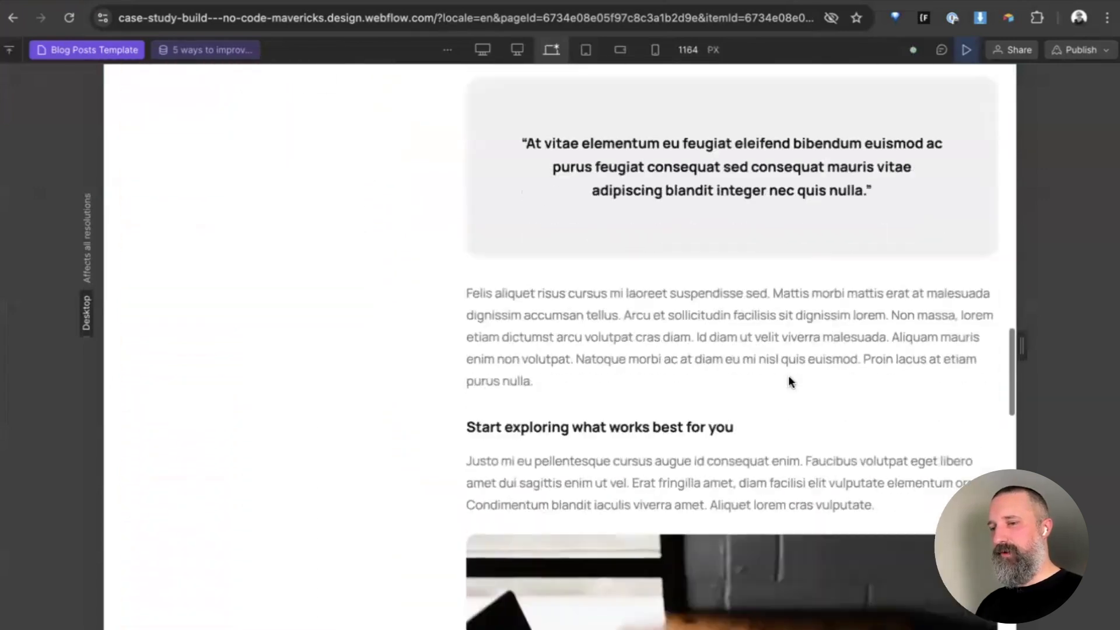
{"action": "scroll", "coordinate": [789, 382], "scroll_direction": "down", "scroll_amount": 10}
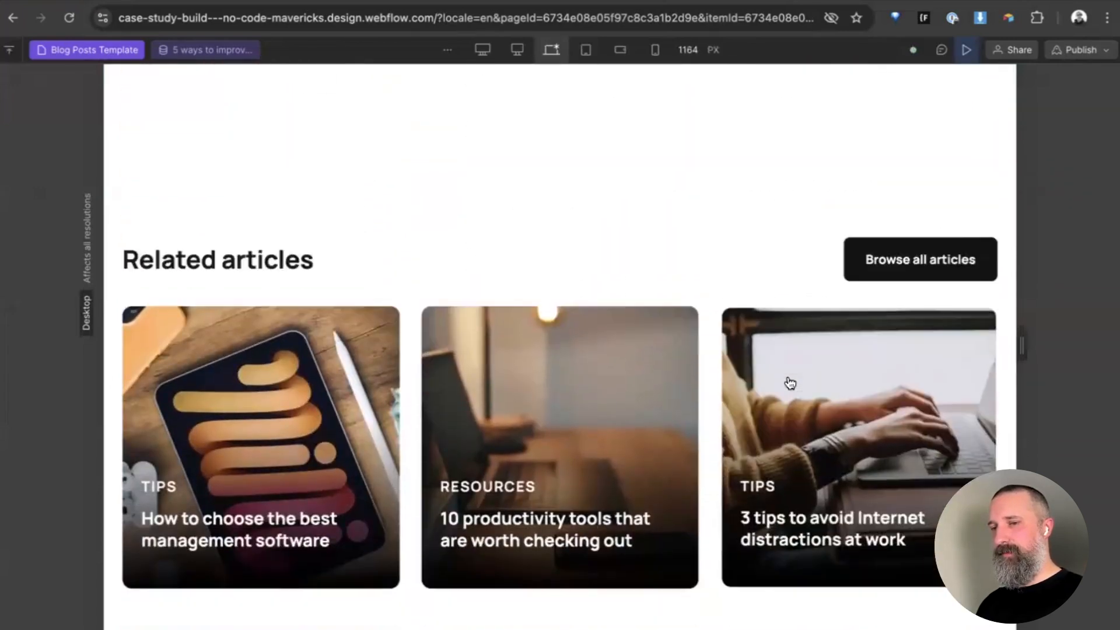
{"action": "scroll", "coordinate": [790, 381], "scroll_direction": "up", "scroll_amount": 20}
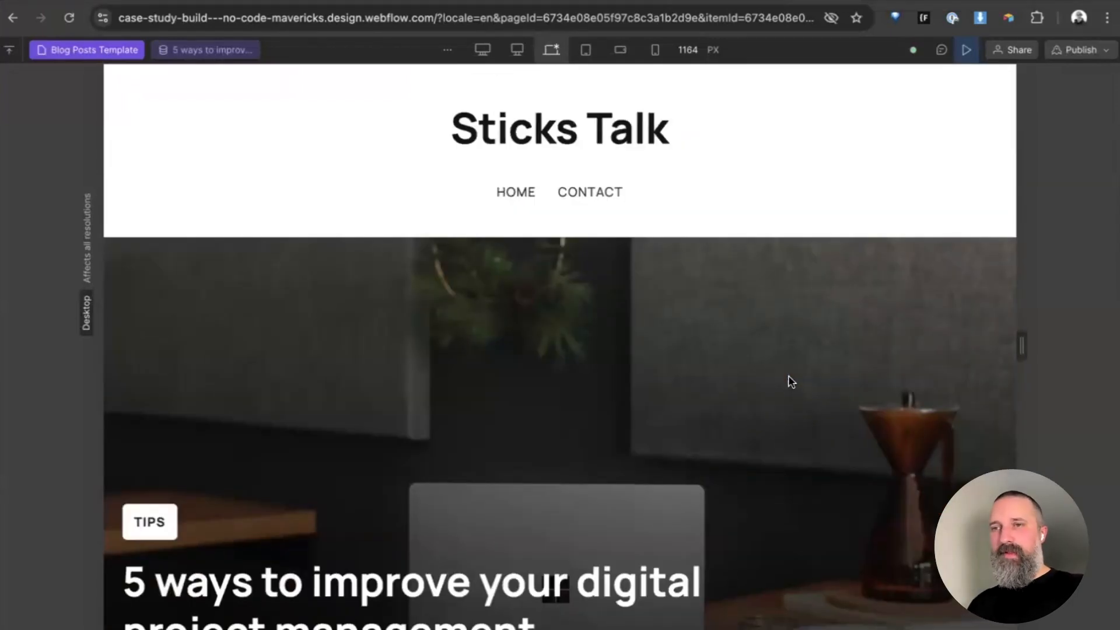
{"action": "left_click", "coordinate": [968, 53]}
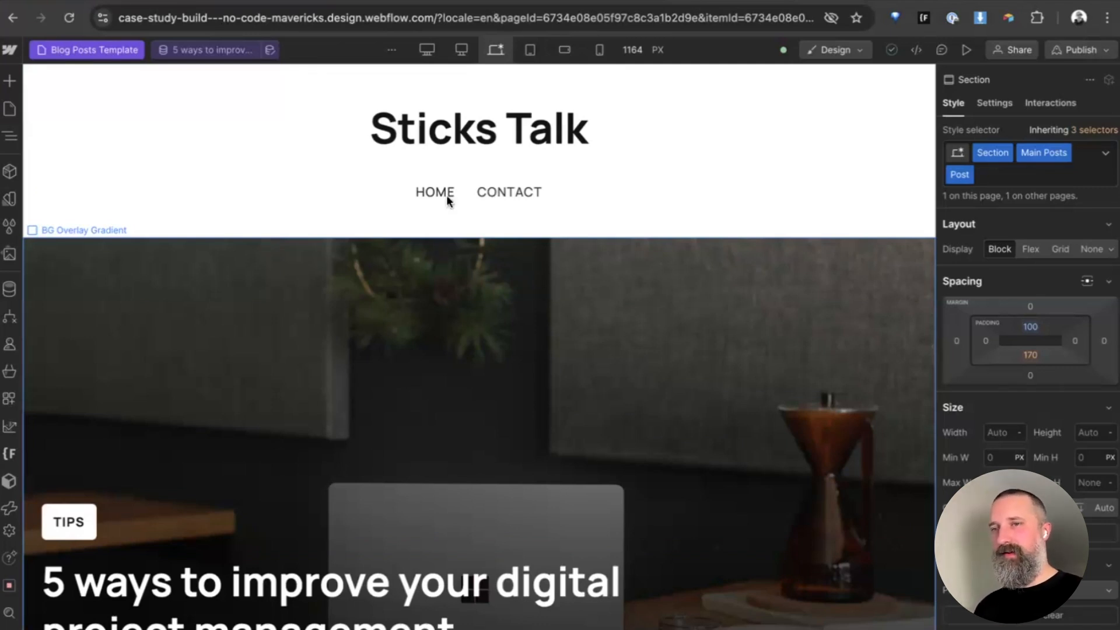
- Publish the site to the staging domain and load the published home page to review it
{"action": "left_click", "coordinate": [1092, 52]}
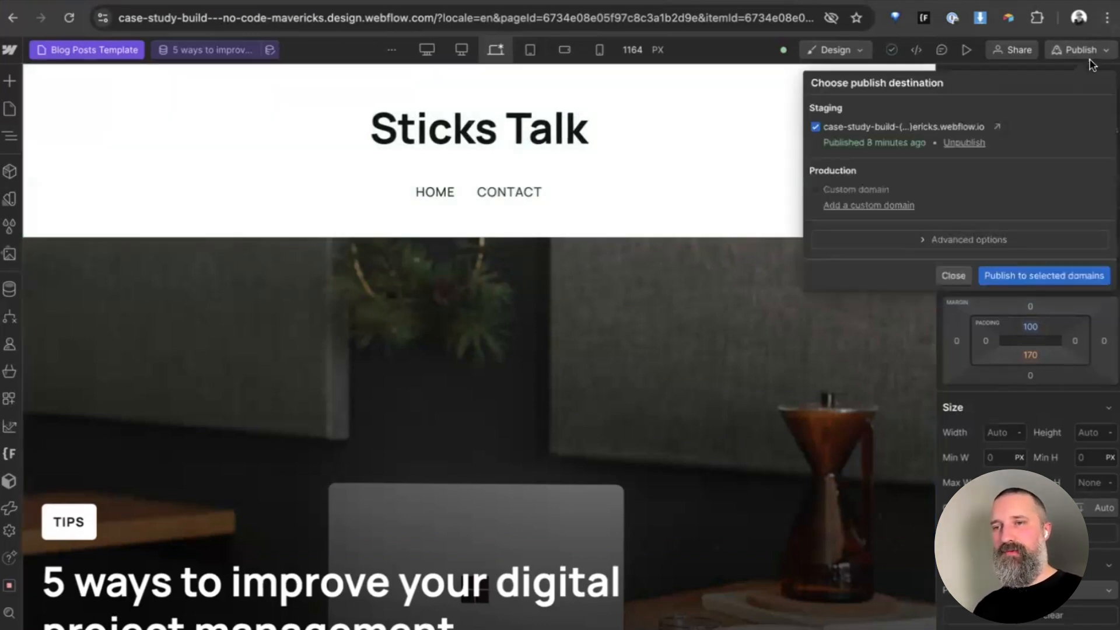
{"action": "left_click", "coordinate": [1037, 274]}
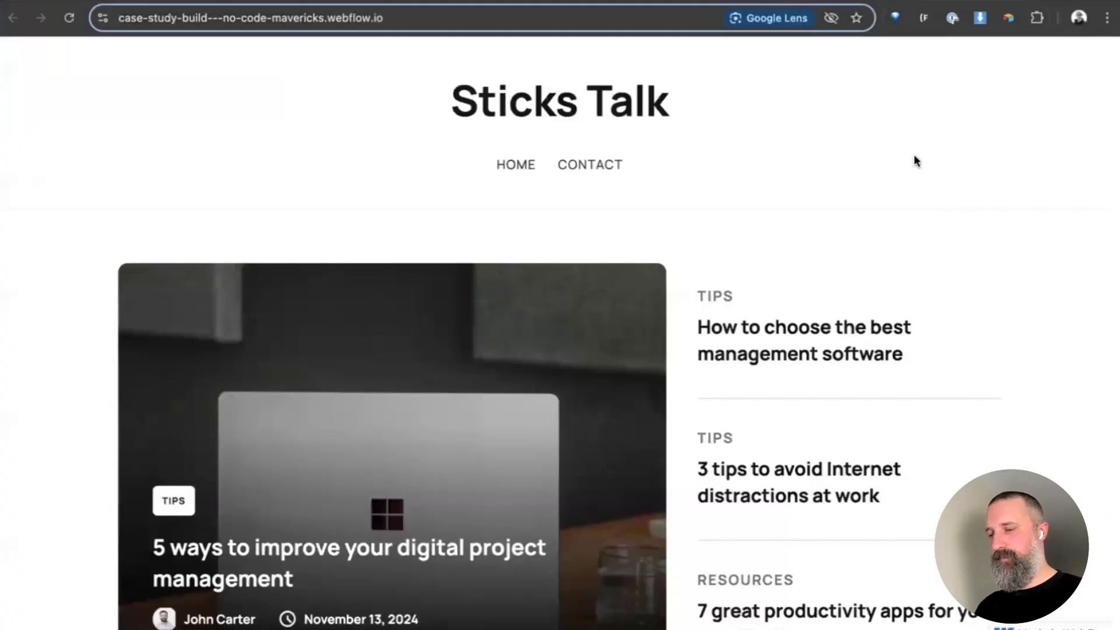
{"action": "key", "text": "Return"}
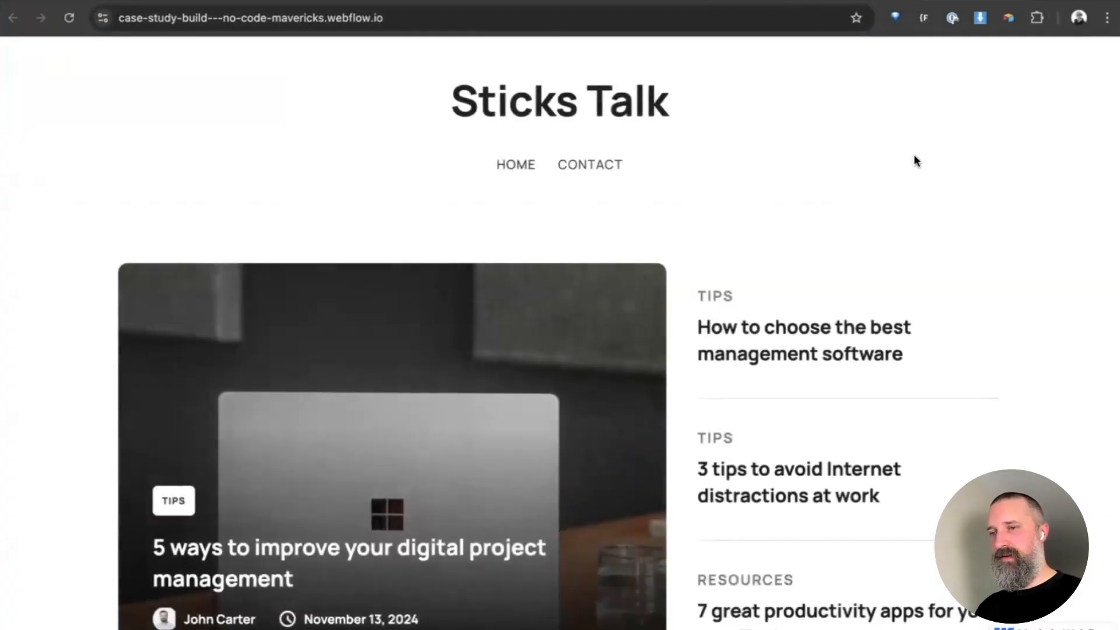
{"action": "scroll", "coordinate": [913, 154], "scroll_direction": "down", "scroll_amount": 10}
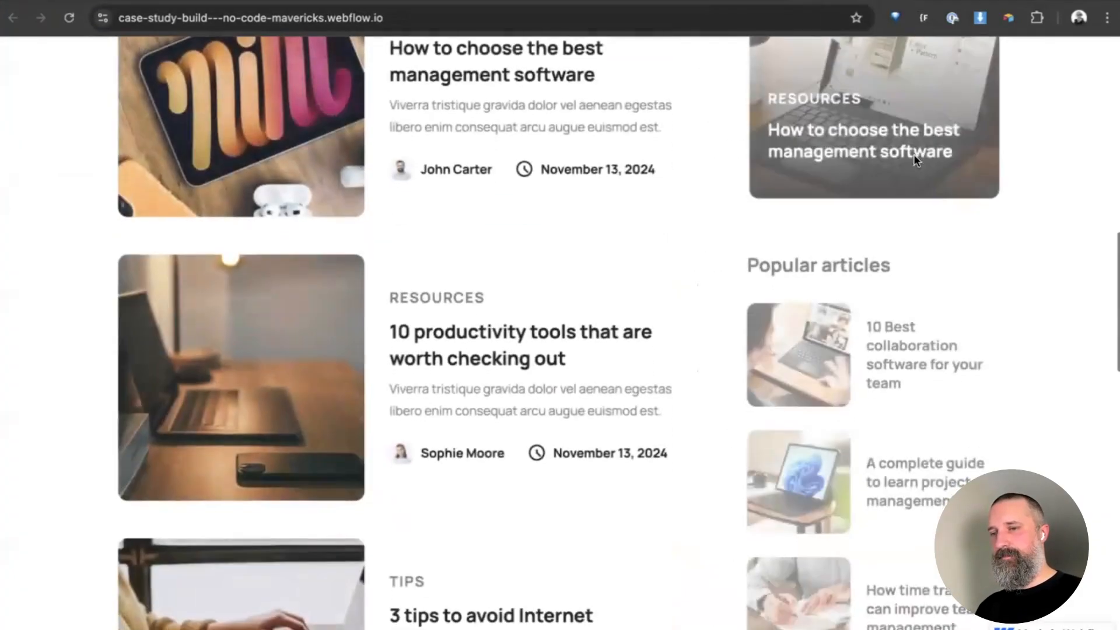
- Review the published home page down to the newsletter footer and return to the featured article
{"action": "scroll", "coordinate": [913, 154], "scroll_direction": "down", "scroll_amount": 15}
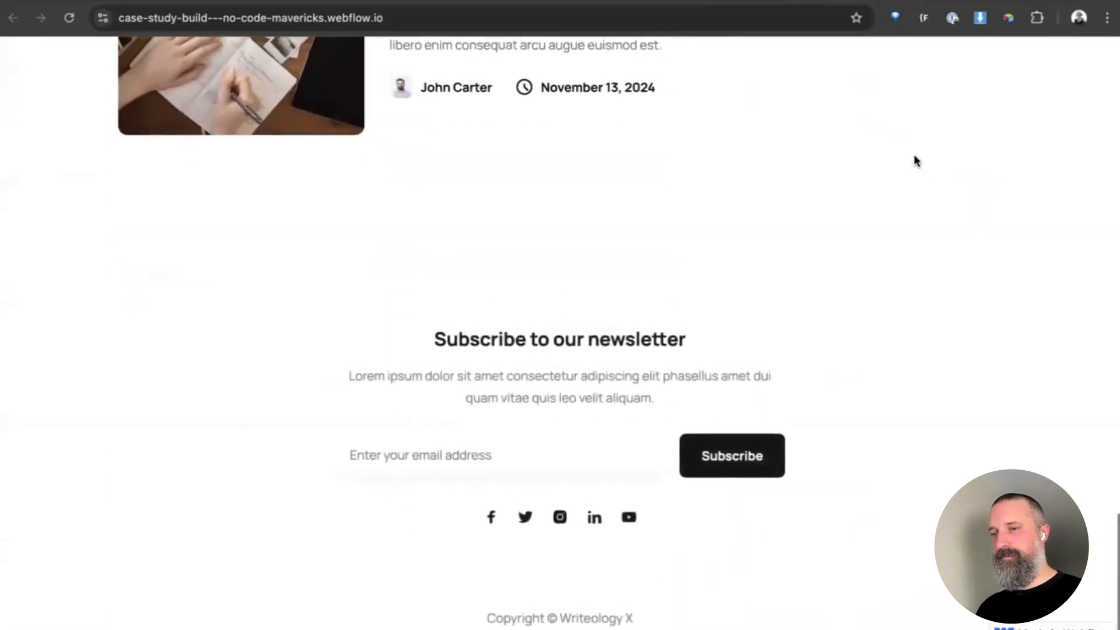
{"action": "scroll", "coordinate": [913, 158], "scroll_direction": "up", "scroll_amount": 20}
{"action": "scroll", "coordinate": [578, 190], "scroll_direction": "down", "scroll_amount": 3}
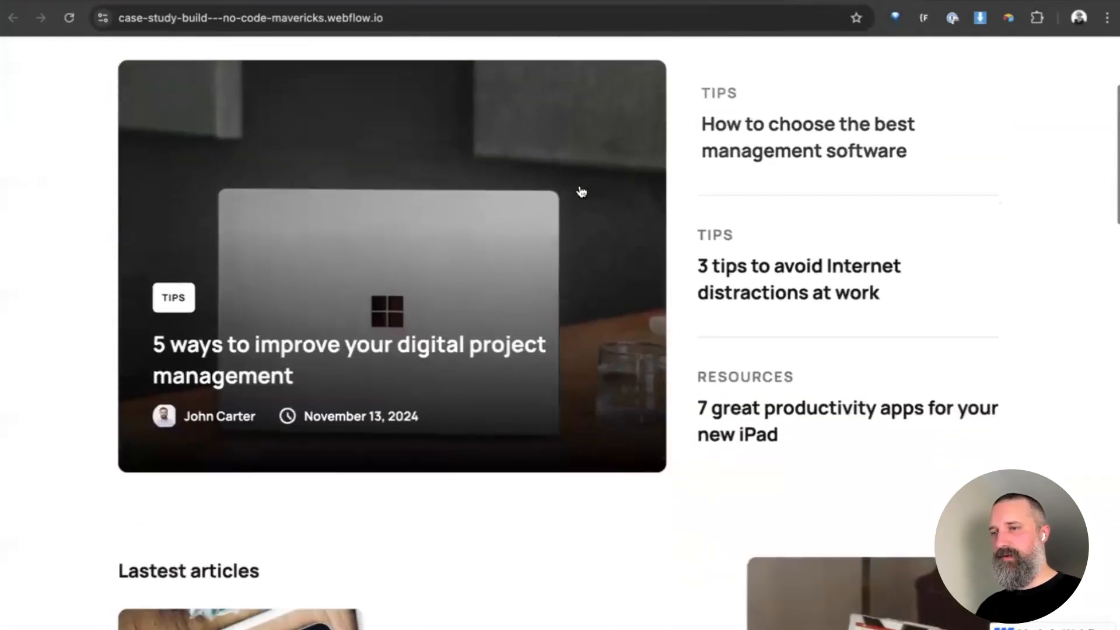
- Open the live article "5 ways to improve your digital project management", review it down to the footer, and close the published site
{"action": "left_click", "coordinate": [581, 192]}
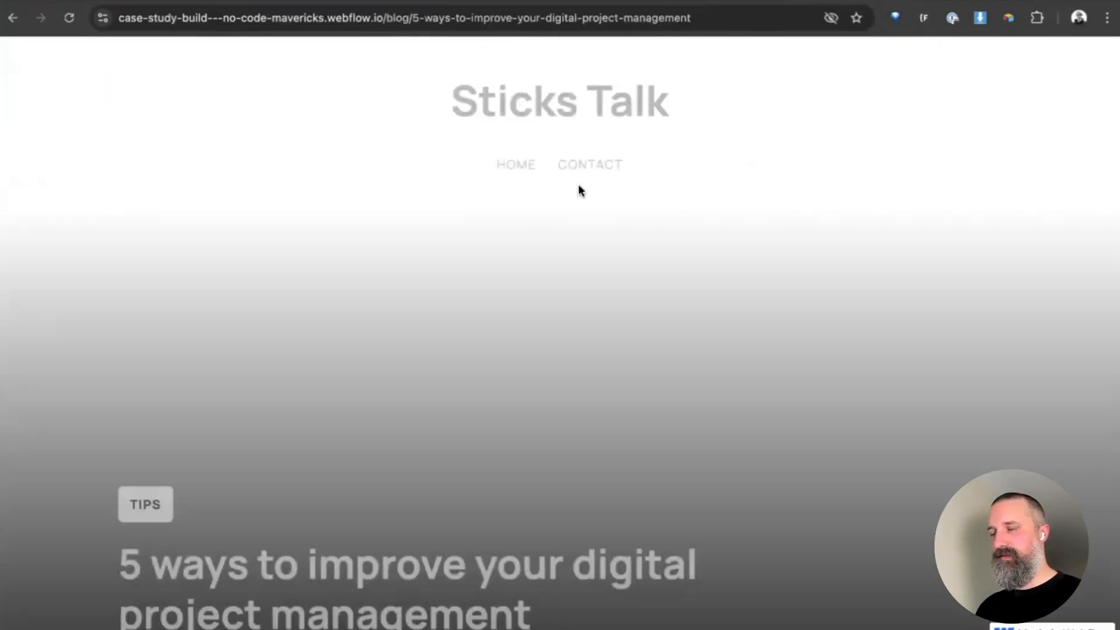
{"action": "scroll", "coordinate": [842, 358], "scroll_direction": "down", "scroll_amount": 15}
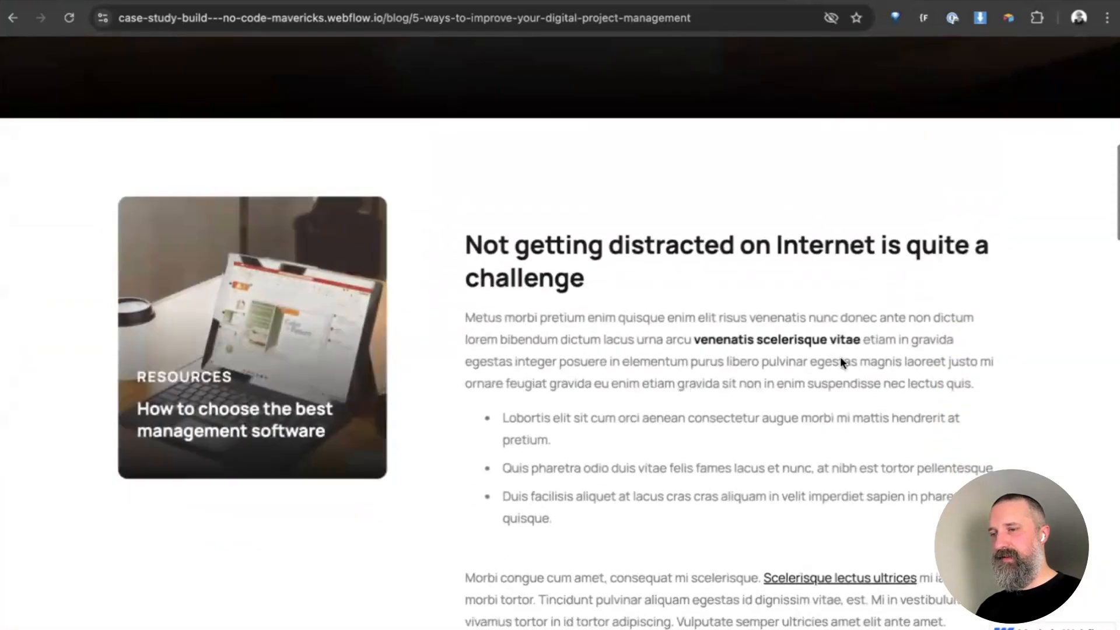
{"action": "scroll", "coordinate": [841, 357], "scroll_direction": "down", "scroll_amount": 15}
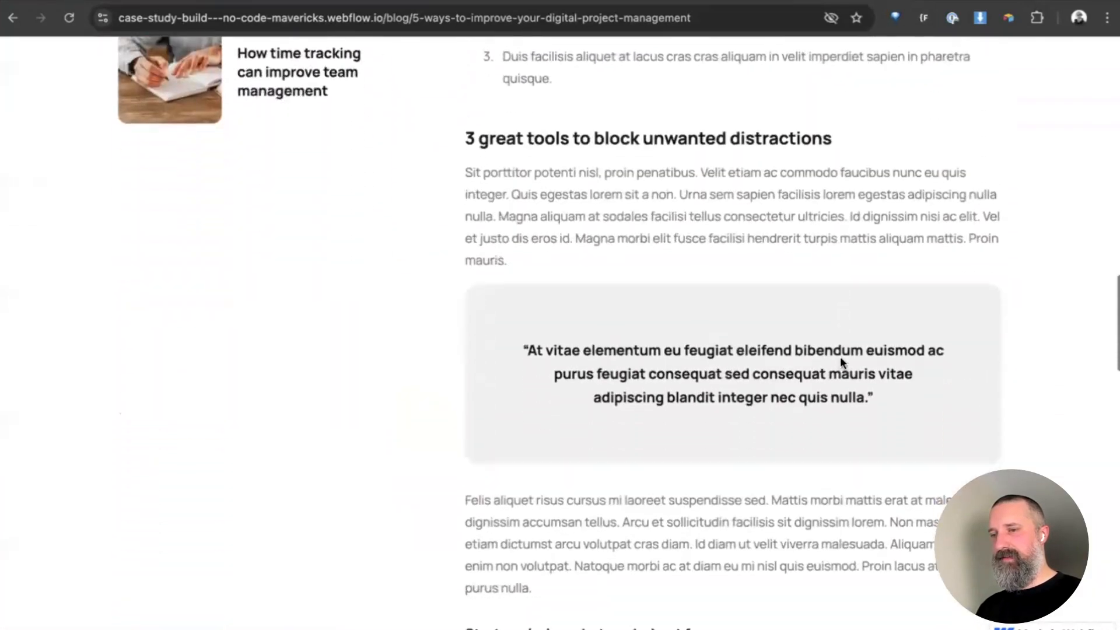
{"action": "scroll", "coordinate": [840, 351], "scroll_direction": "down", "scroll_amount": 10}
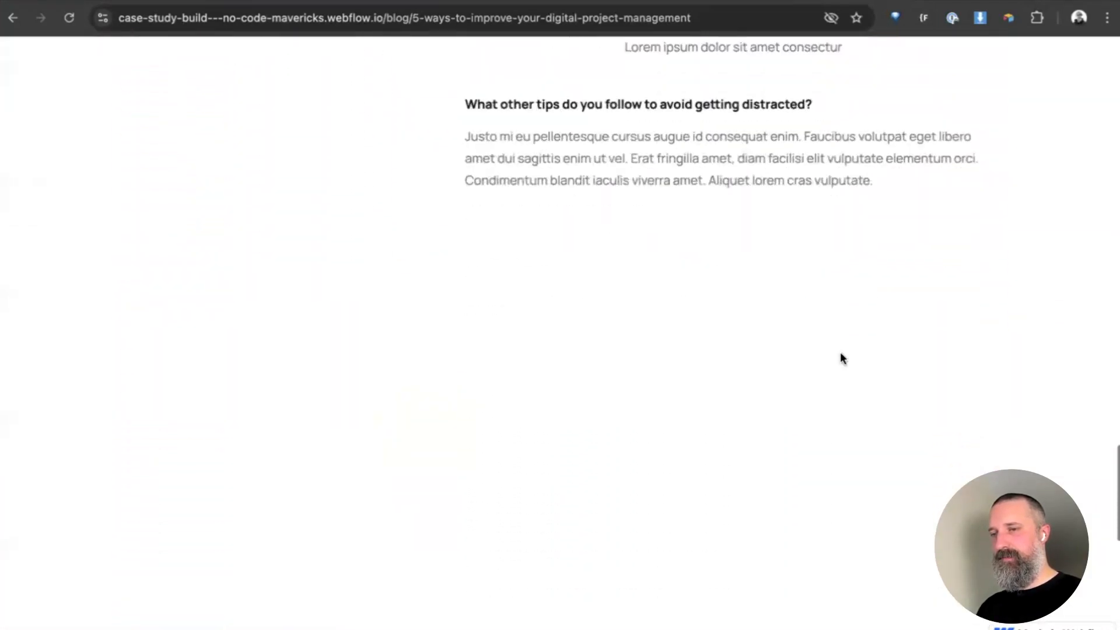
{"action": "scroll", "coordinate": [840, 355], "scroll_direction": "down", "scroll_amount": 10}
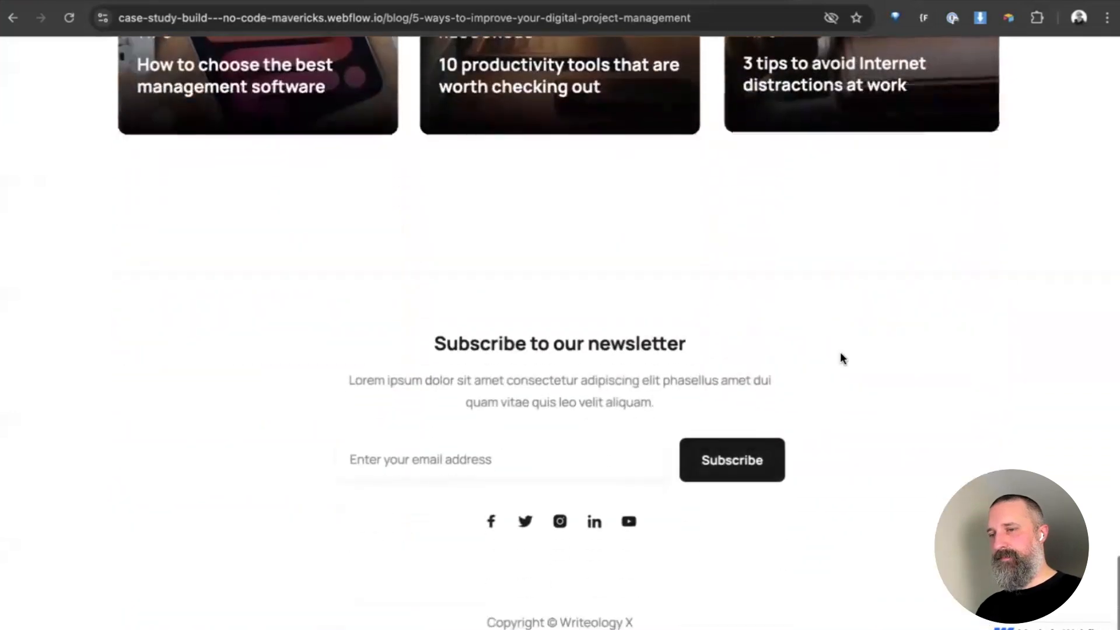
{"action": "scroll", "coordinate": [840, 357], "scroll_direction": "up", "scroll_amount": 20}
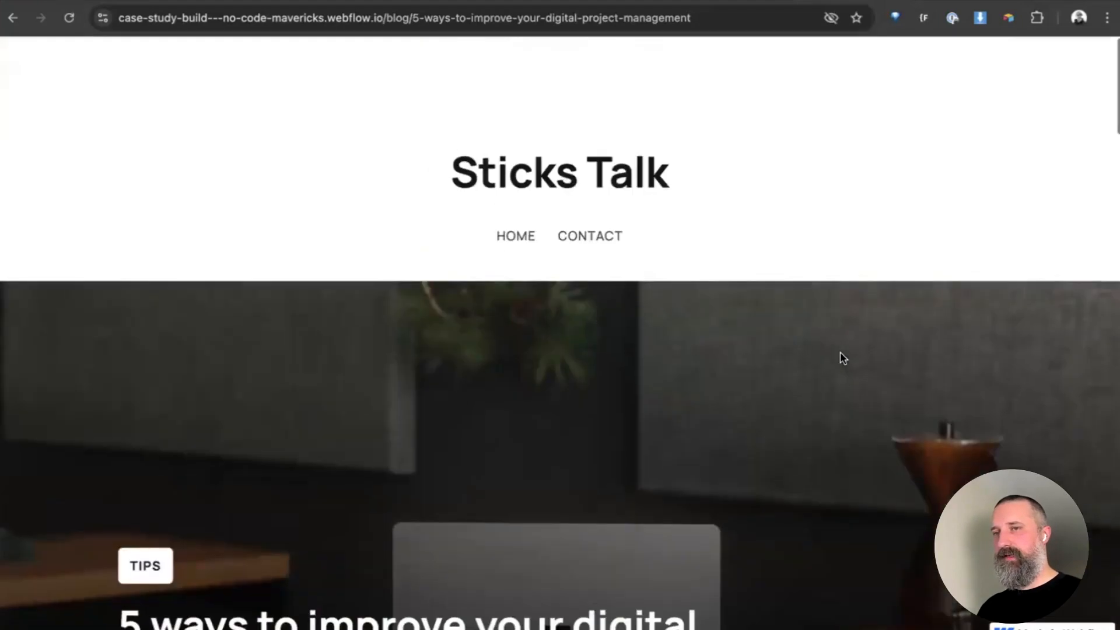
{"action": "key", "text": "super+w"}
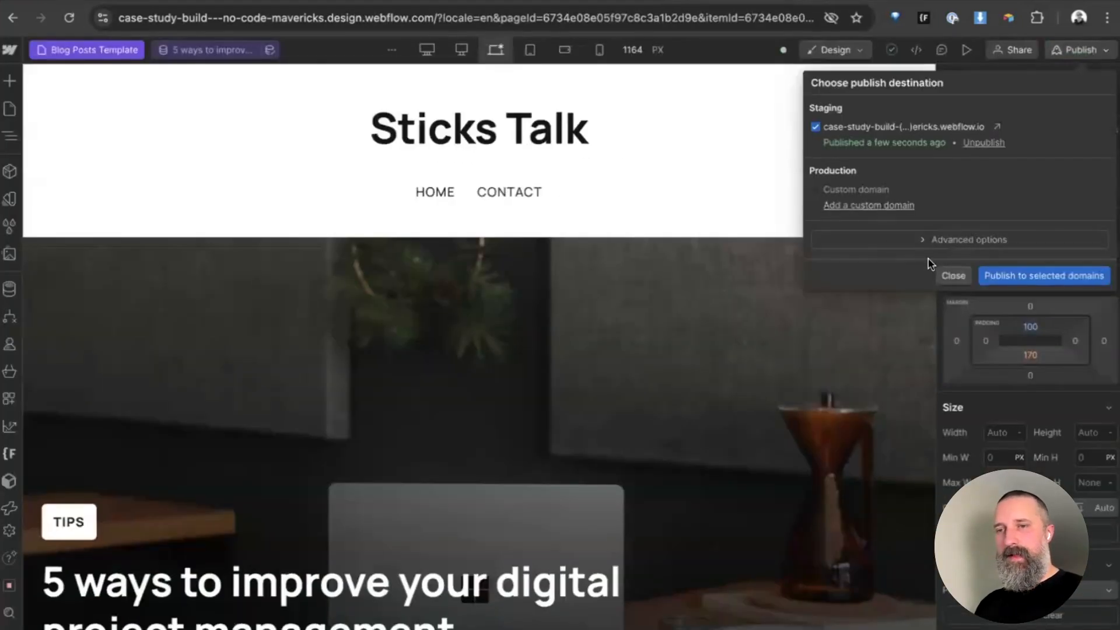
- Dismiss the publish options and open the site's general settings
{"action": "left_click", "coordinate": [954, 276]}
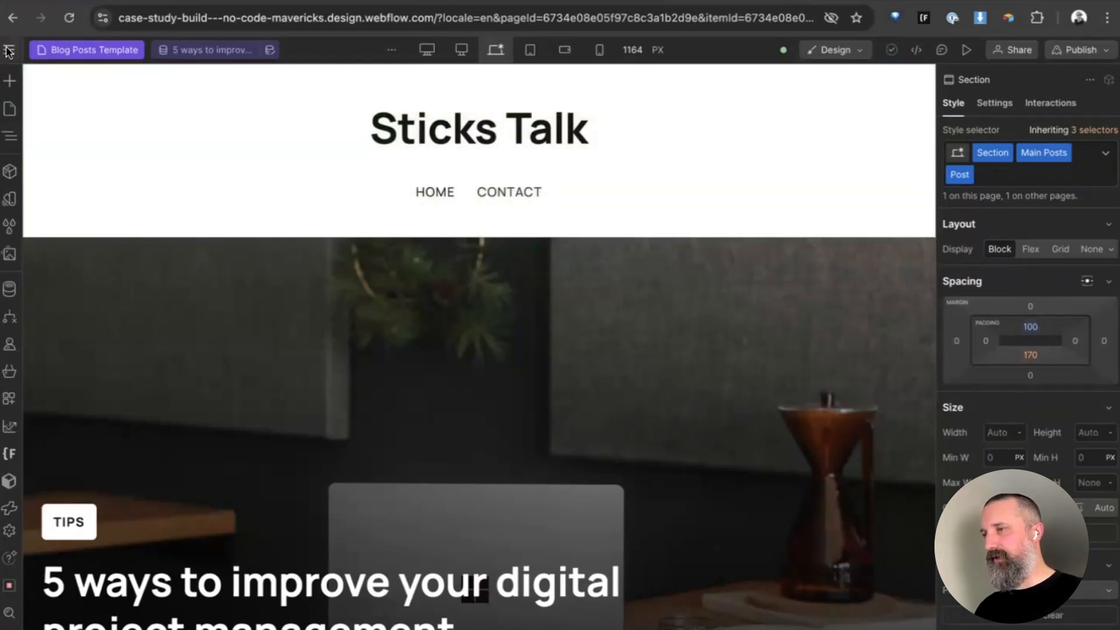
{"action": "left_click", "coordinate": [8, 51]}
{"action": "left_click", "coordinate": [48, 96]}
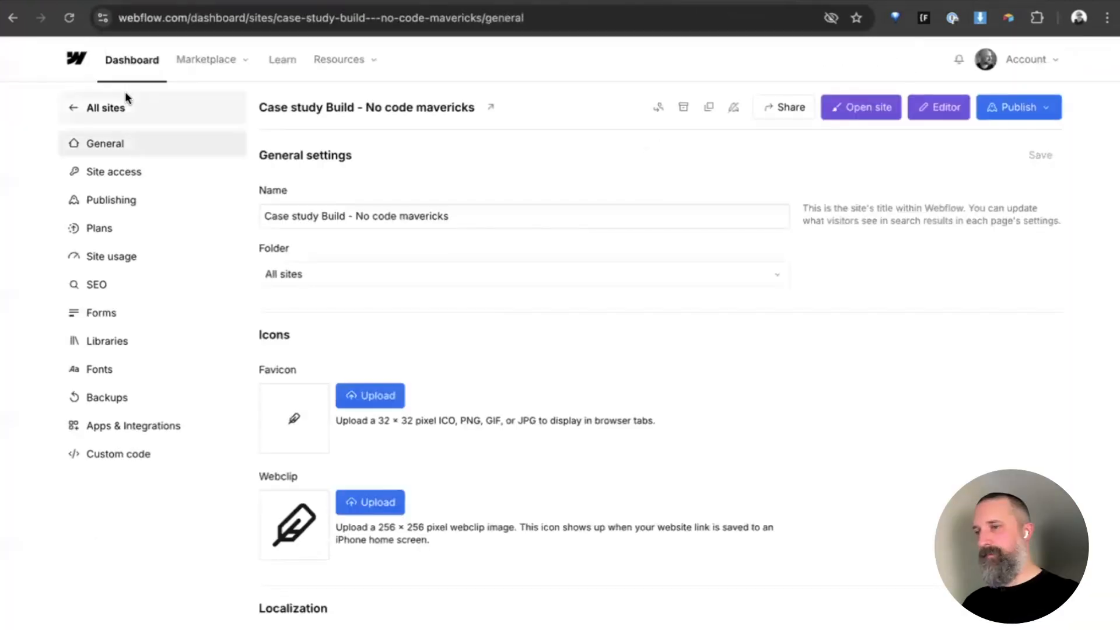
- Examine the general settings, covering the site name, favicon and webclip upload requirements, Webflow branding and site overview
{"action": "triple_click", "coordinate": [387, 216]}
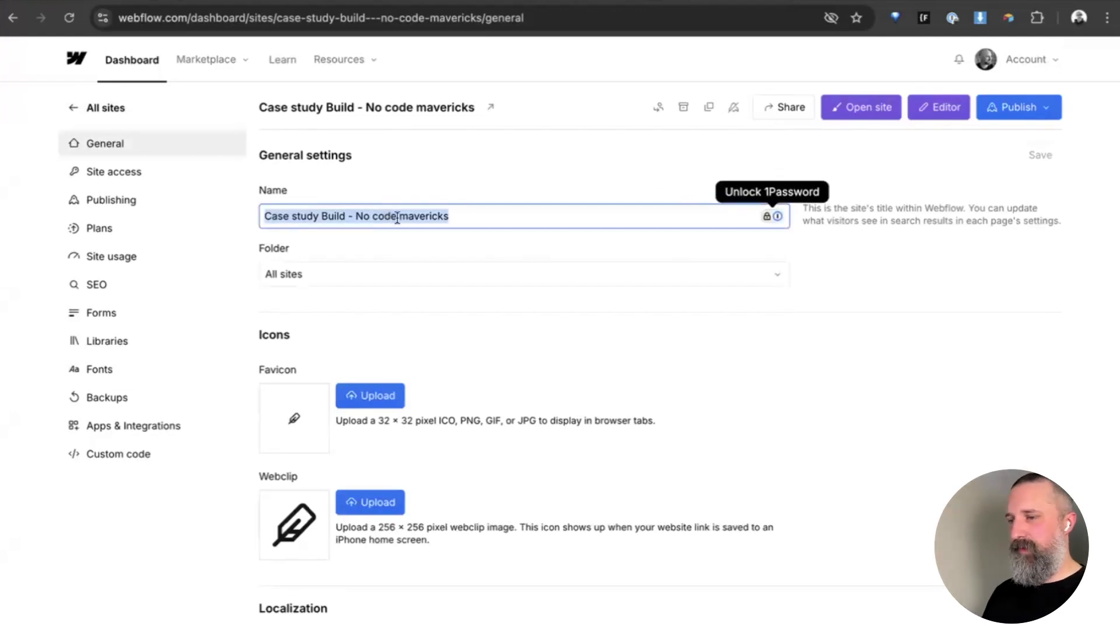
{"action": "left_click", "coordinate": [488, 333]}
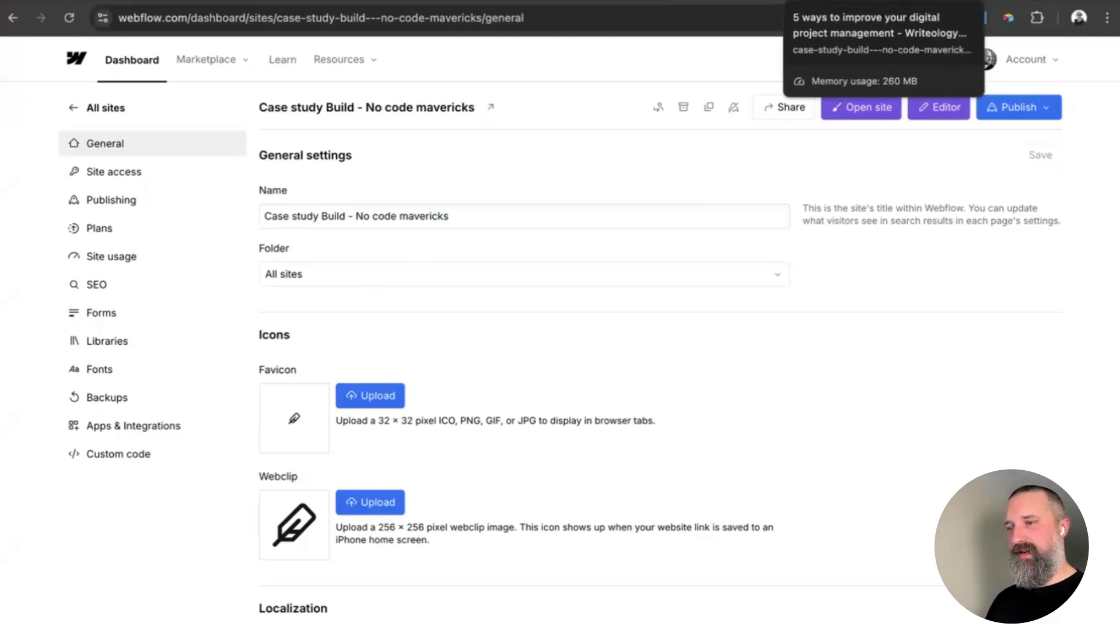
{"action": "triple_click", "coordinate": [354, 421]}
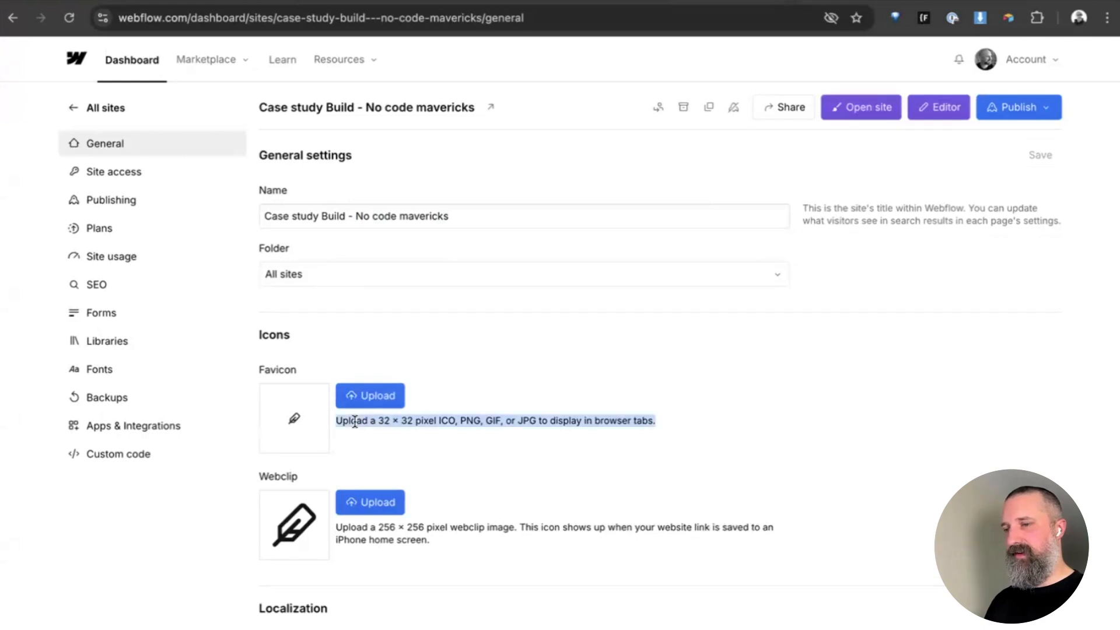
{"action": "left_click", "coordinate": [514, 465]}
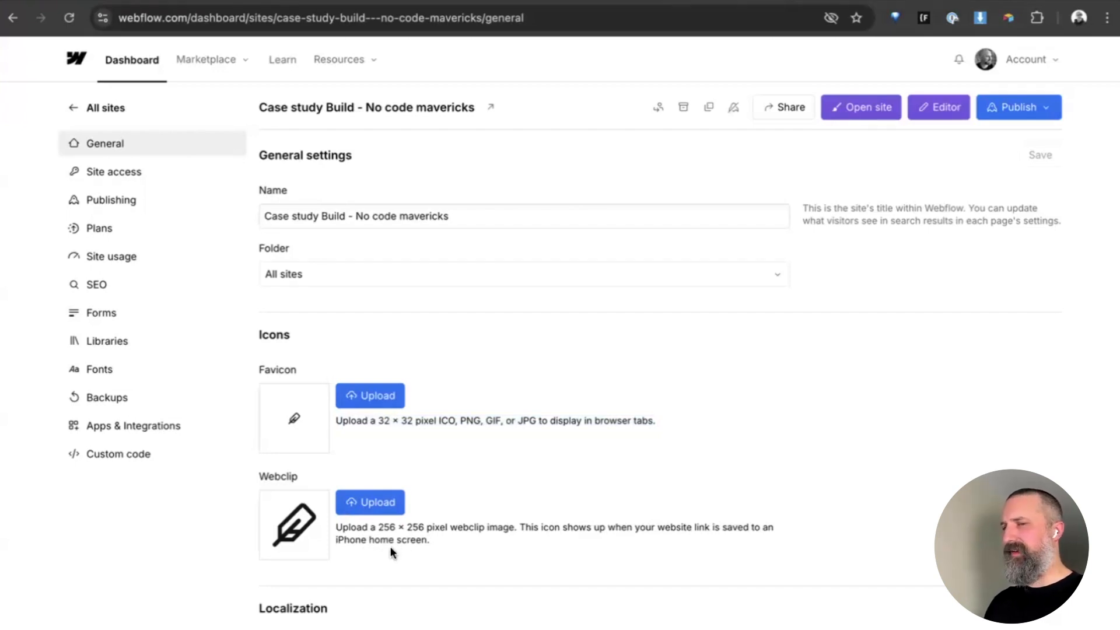
{"action": "triple_click", "coordinate": [348, 522]}
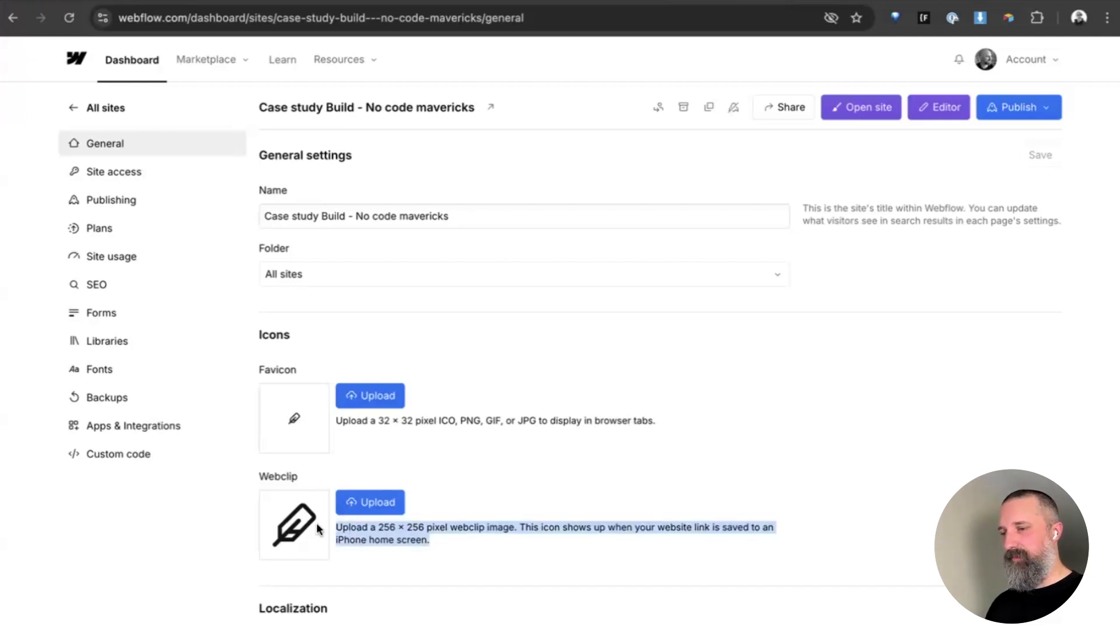
{"action": "left_click", "coordinate": [566, 467]}
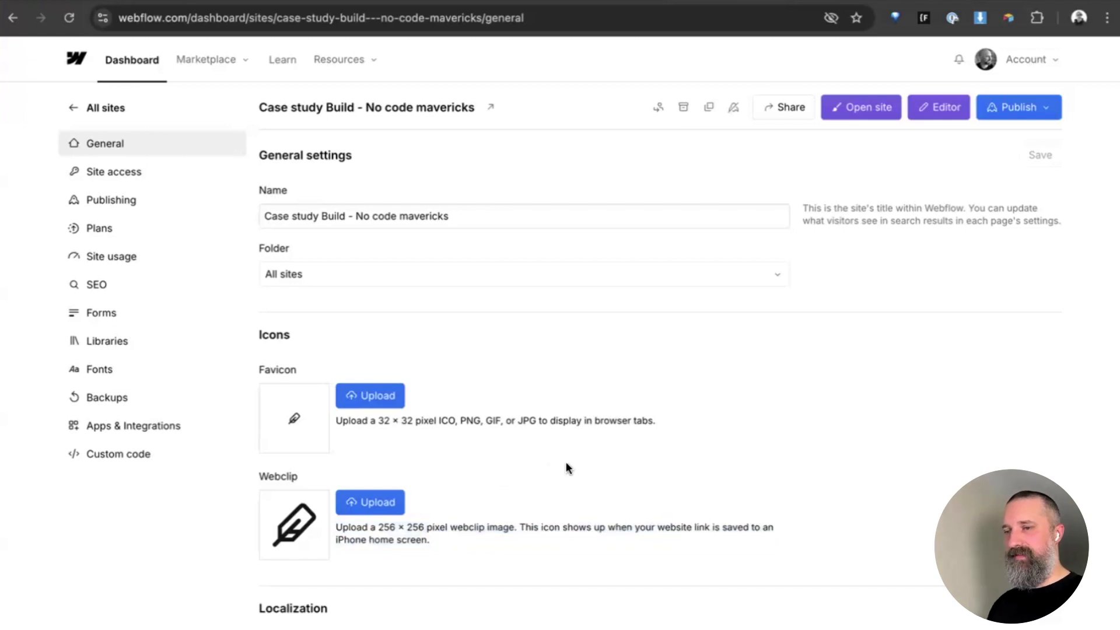
{"action": "scroll", "coordinate": [567, 466], "scroll_direction": "down", "scroll_amount": 9}
{"action": "scroll", "coordinate": [566, 467], "scroll_direction": "down", "scroll_amount": 11}
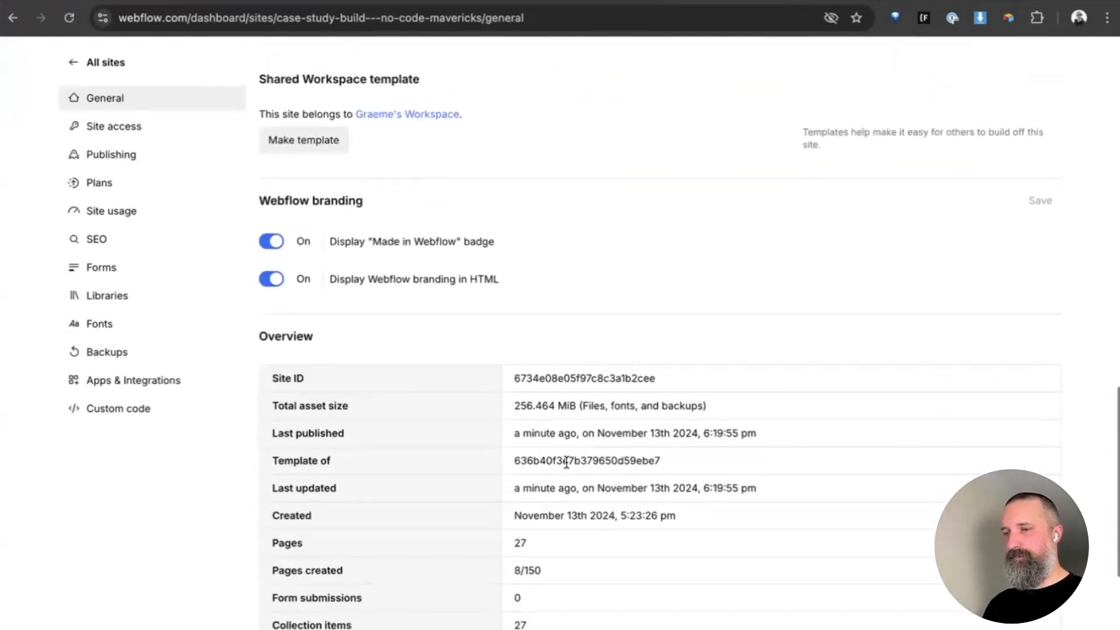